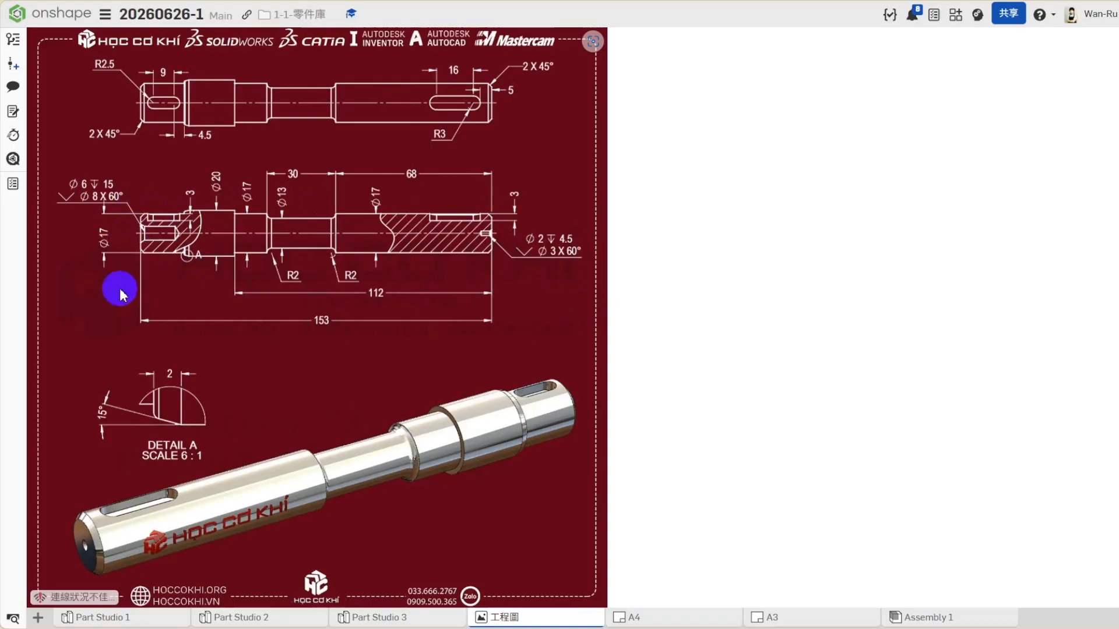
- Open 草圖 1 of Part Studio 1 for editing and view it from the top
{"action": "left_click", "coordinate": [108, 617]}
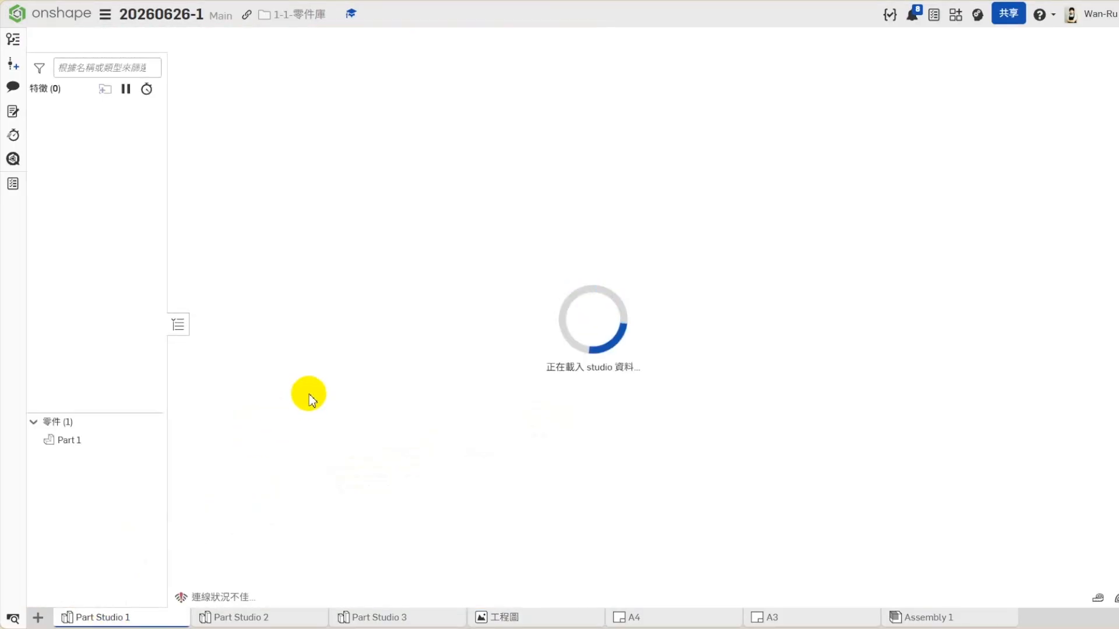
{"action": "right_click", "coordinate": [69, 214]}
{"action": "left_click", "coordinate": [93, 235]}
{"action": "left_click", "coordinate": [1088, 122]}
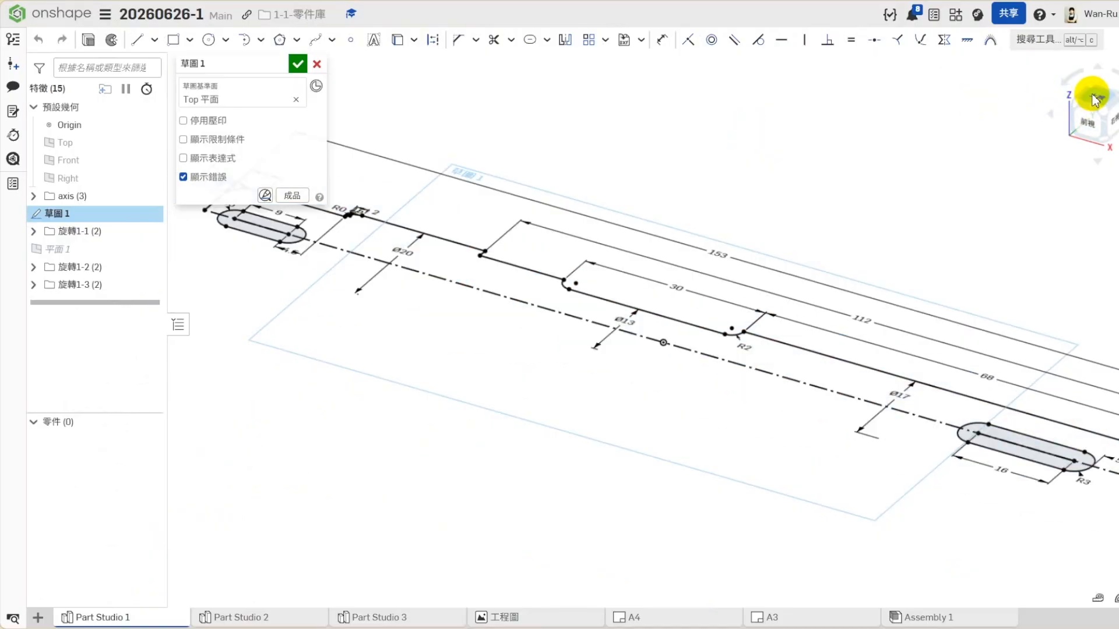
{"action": "scroll", "coordinate": [612, 498], "scroll_direction": "up", "scroll_amount": 2}
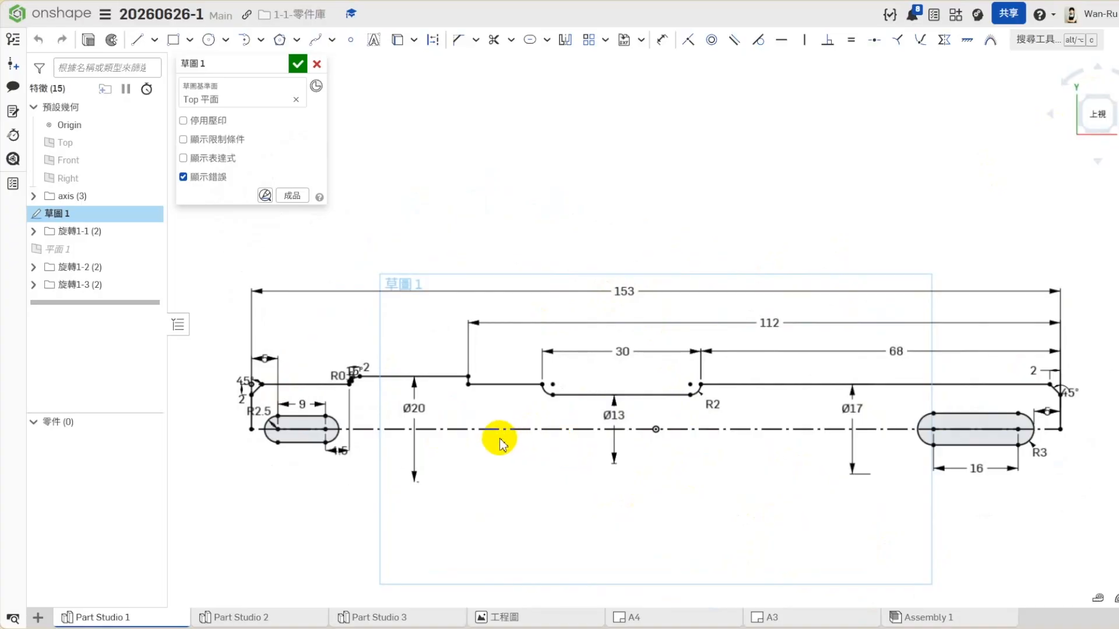
- Inspect the shaft centerline's two endpoints and its midpoint at the origin, and close the sketch
{"action": "left_click", "coordinate": [247, 433]}
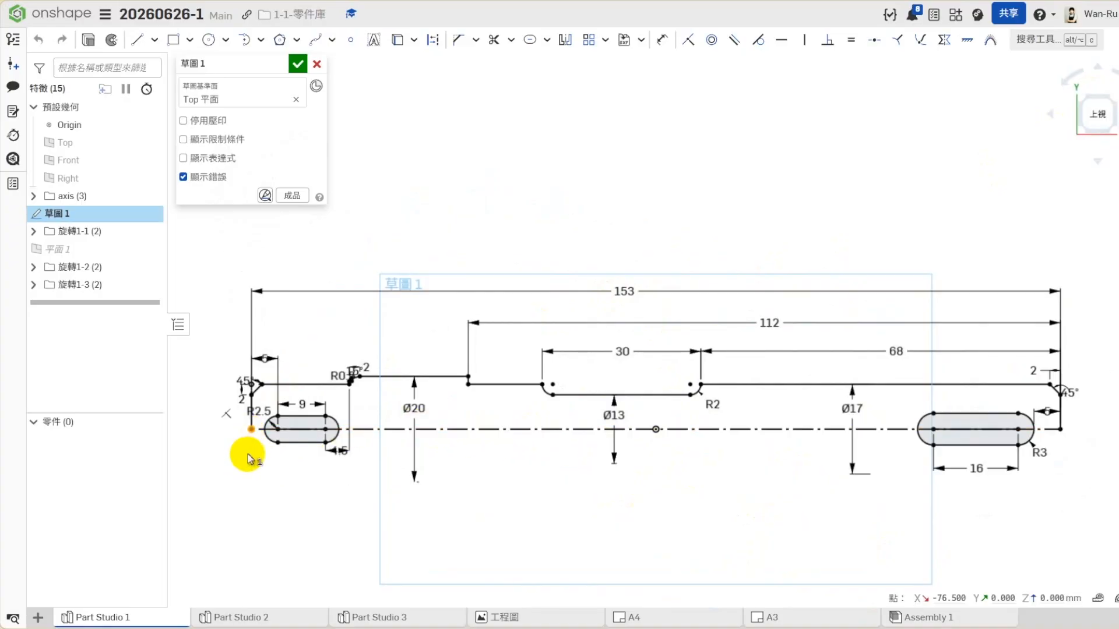
{"action": "left_click", "coordinate": [1062, 429]}
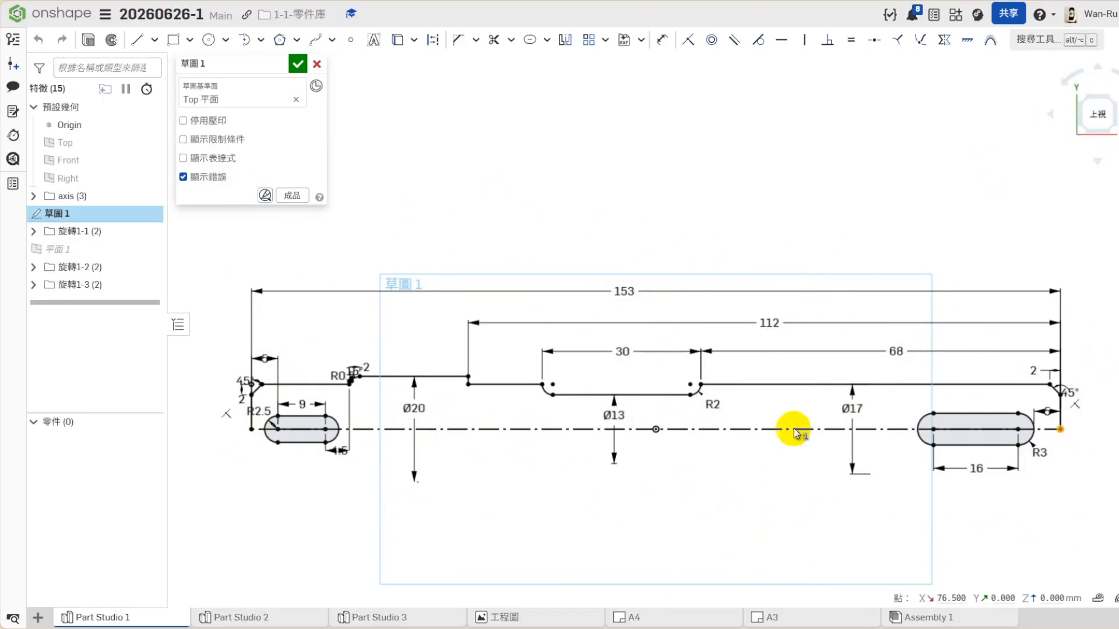
{"action": "left_click", "coordinate": [656, 430]}
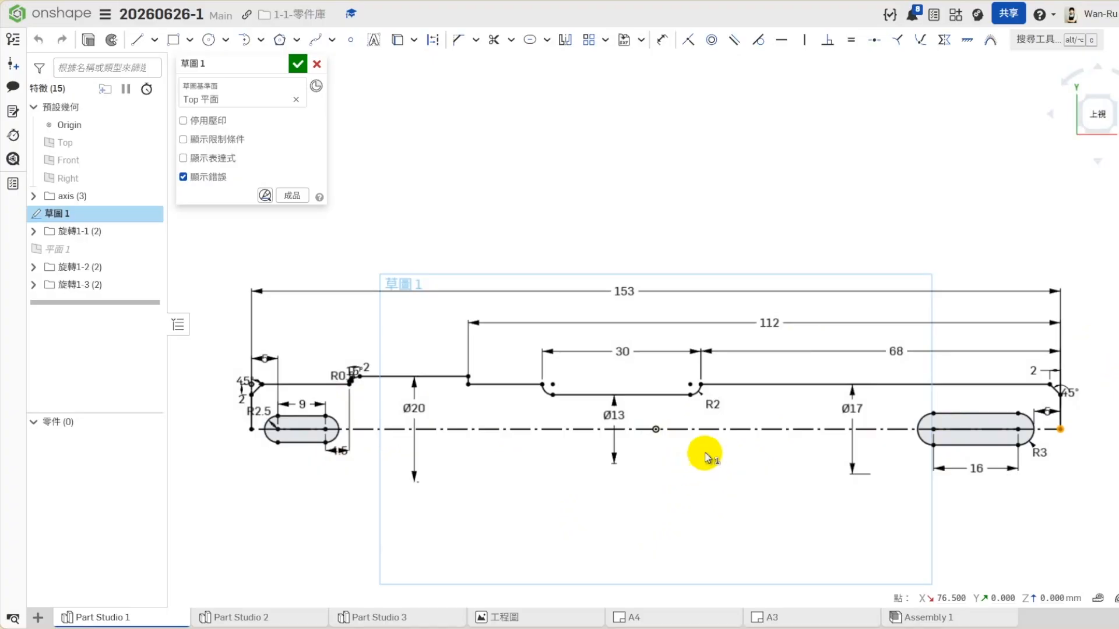
{"action": "left_click", "coordinate": [540, 612]}
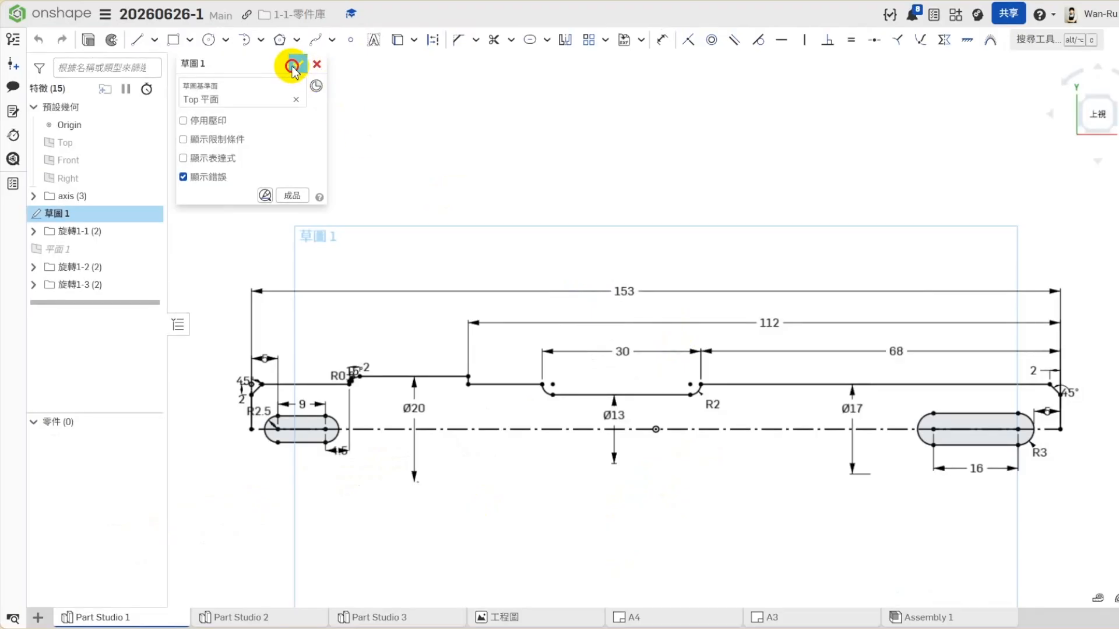
{"action": "left_click", "coordinate": [295, 66]}
{"action": "left_click", "coordinate": [1116, 135]}
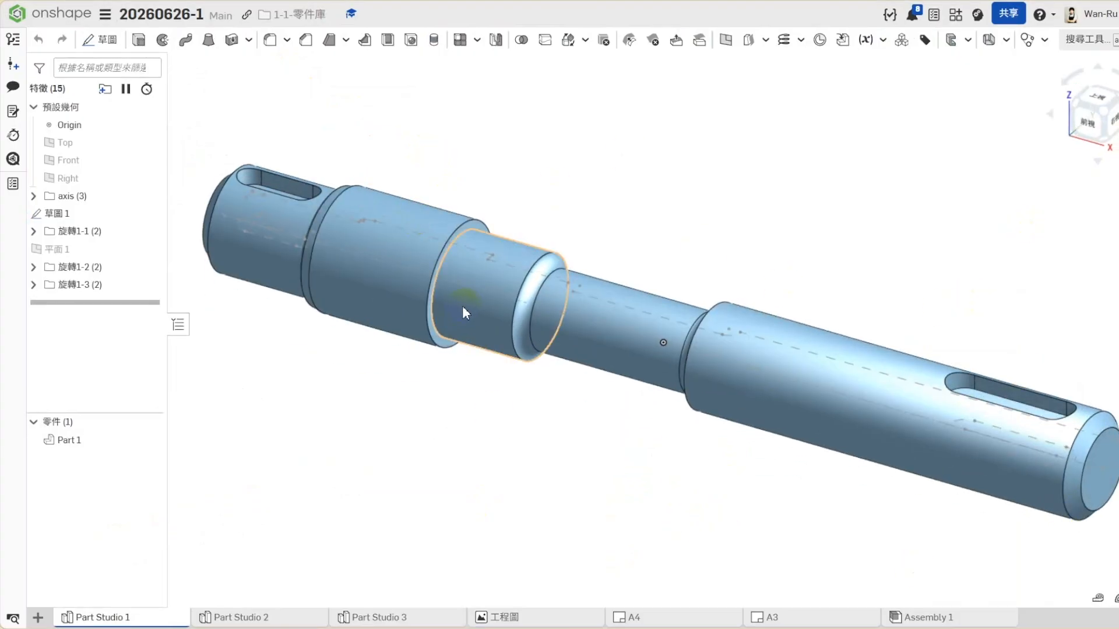
- Reopen 草圖 1 and examine the stepped shaft profile around the Ø20 section in a close top view
{"action": "left_click", "coordinate": [393, 271]}
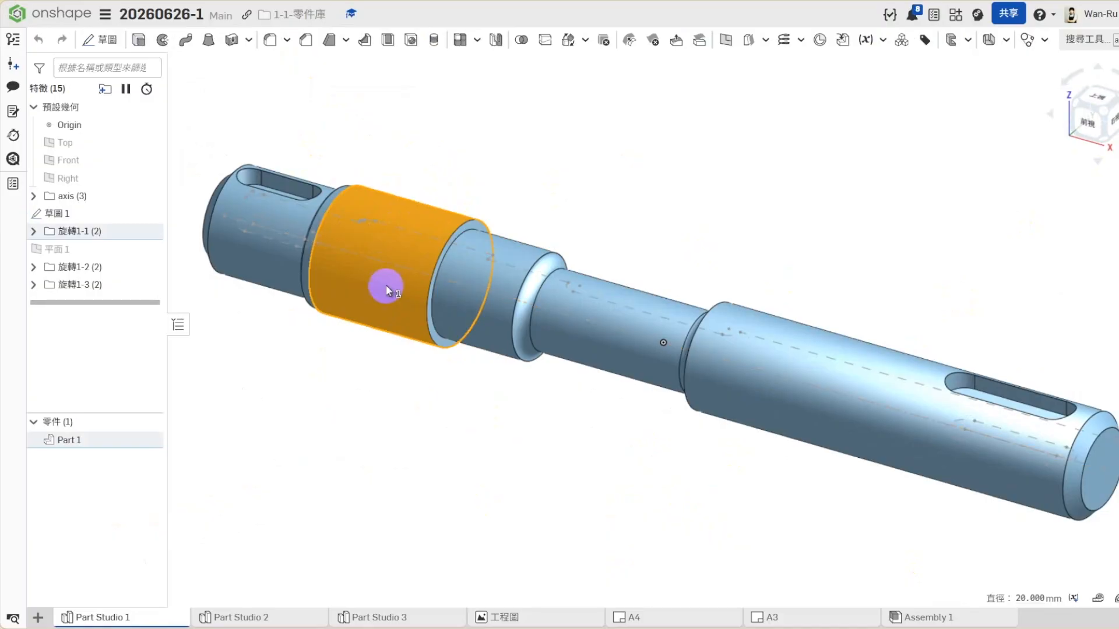
{"action": "left_click", "coordinate": [90, 233]}
{"action": "right_click", "coordinate": [73, 214]}
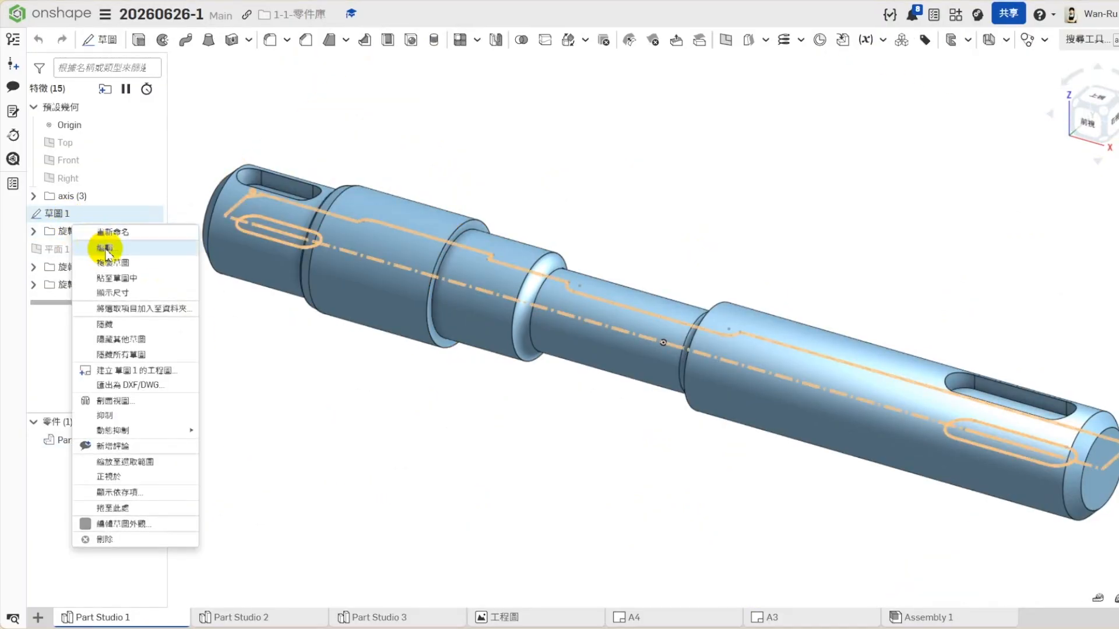
{"action": "left_click", "coordinate": [96, 232]}
{"action": "scroll", "coordinate": [550, 430], "scroll_direction": "down", "scroll_amount": 2}
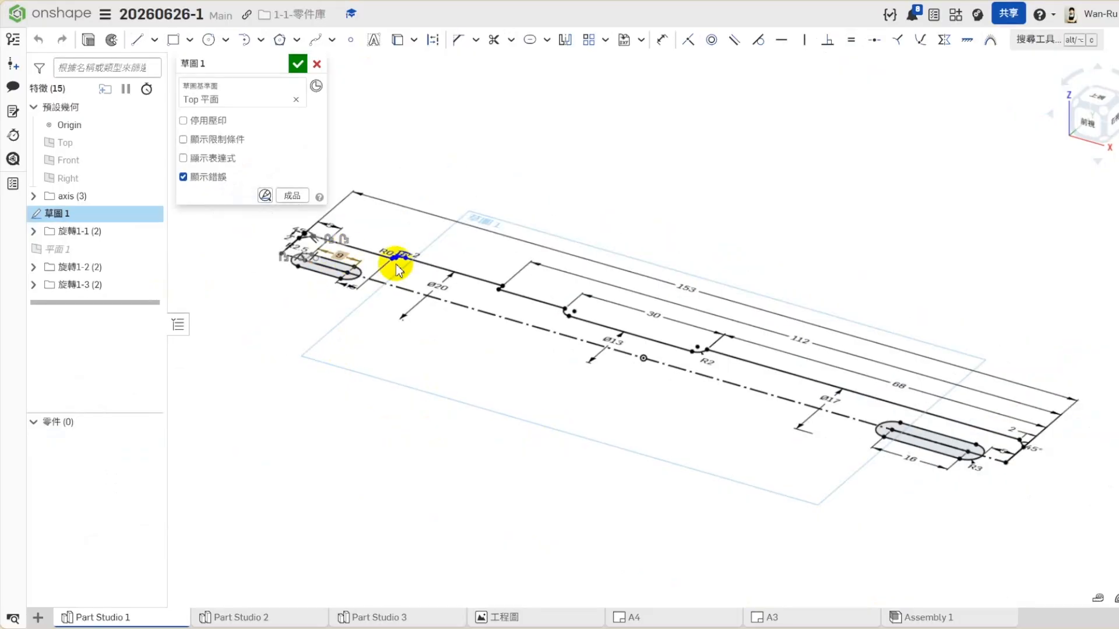
{"action": "left_click", "coordinate": [1091, 103]}
{"action": "scroll", "coordinate": [395, 488], "scroll_direction": "up", "scroll_amount": 3}
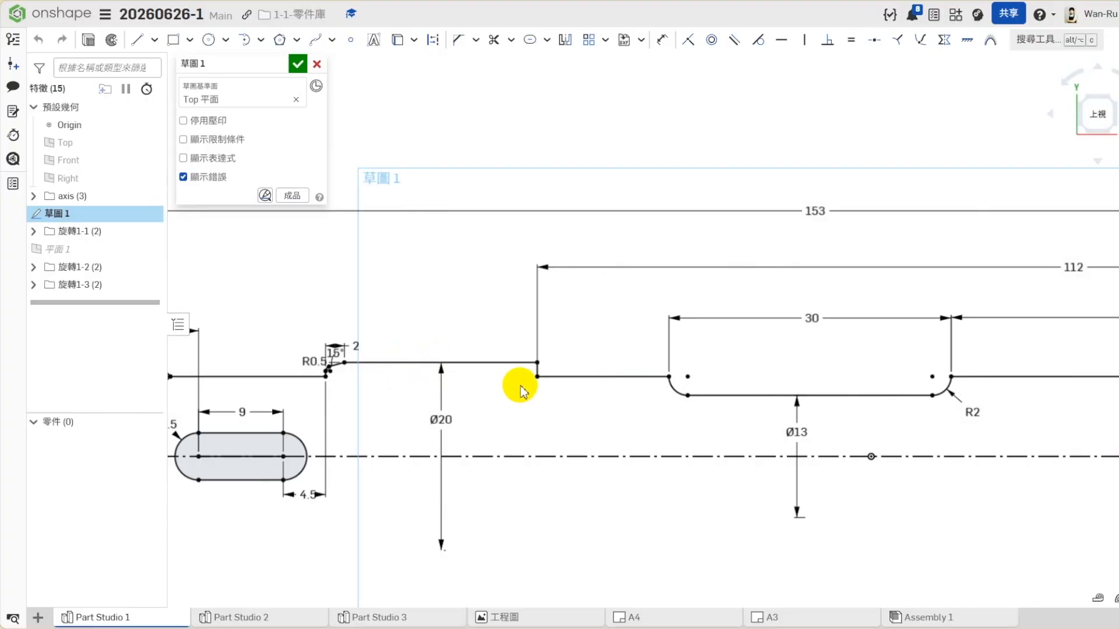
{"action": "scroll", "coordinate": [510, 315], "scroll_direction": "down", "scroll_amount": 3}
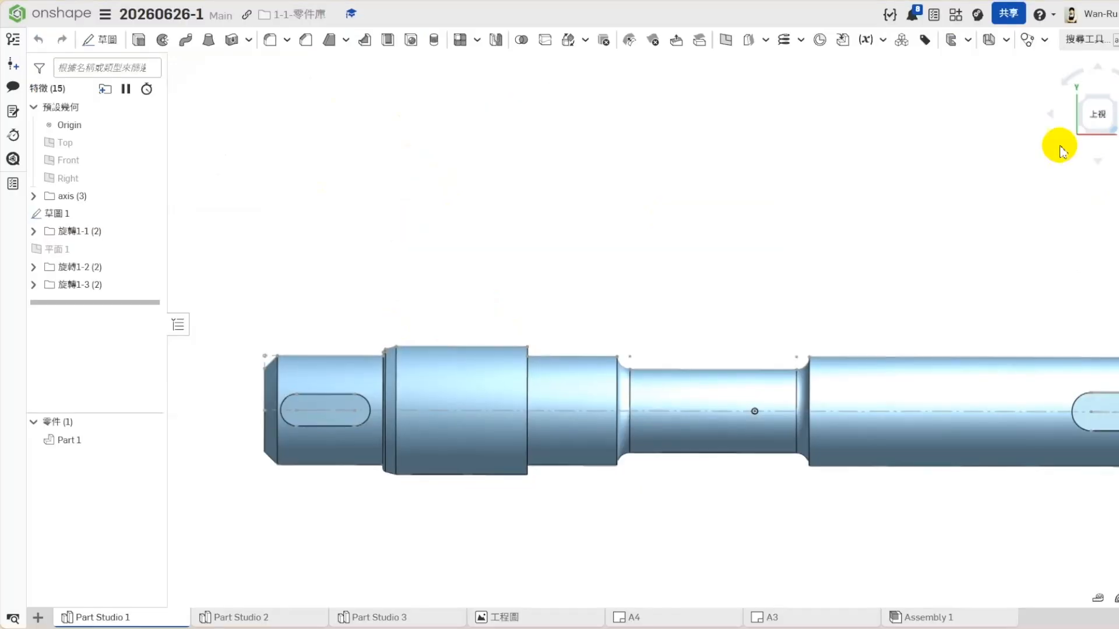
- Open 草圖 1 of Part Studio 2 for editing and move the Ø13 dimension inside the innermost circle
{"action": "left_click", "coordinate": [1059, 145]}
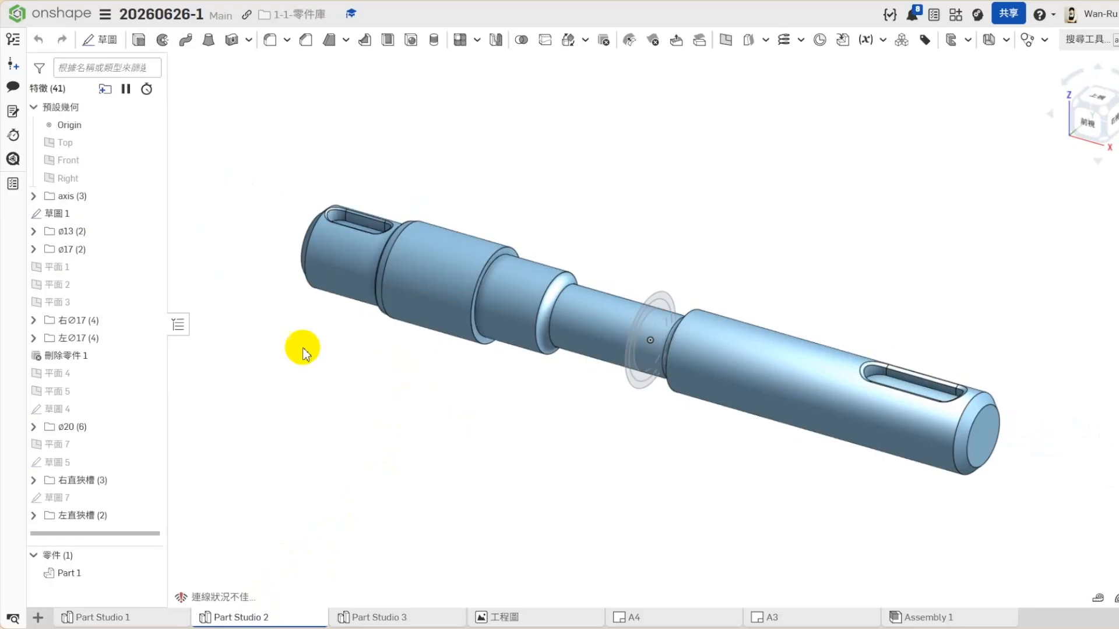
{"action": "right_click", "coordinate": [75, 213]}
{"action": "left_click", "coordinate": [108, 247]}
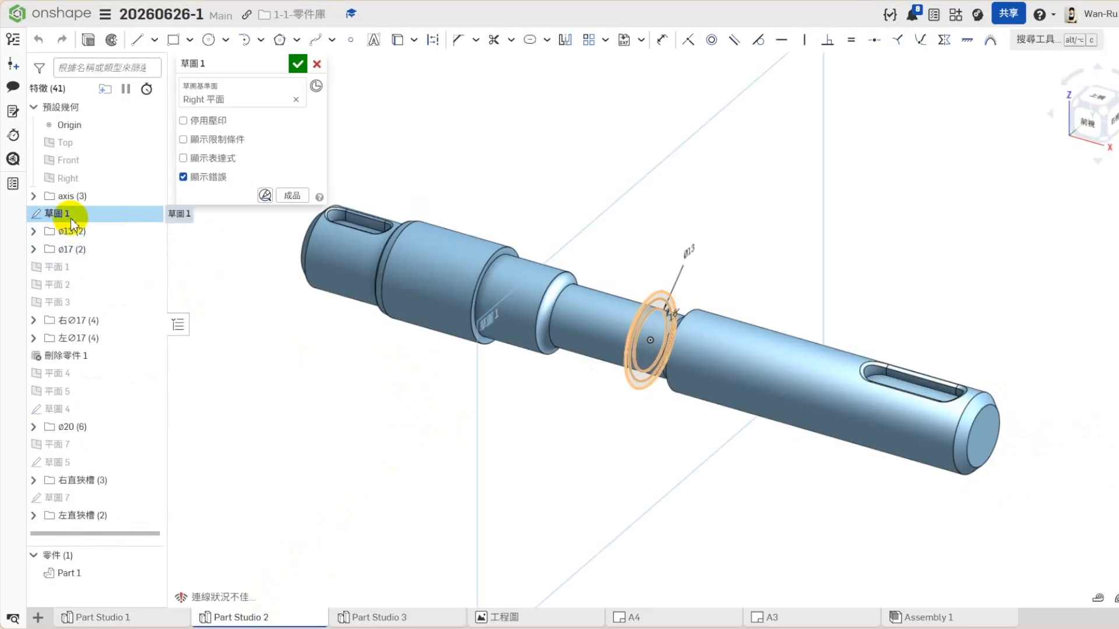
{"action": "scroll", "coordinate": [667, 305], "scroll_direction": "up", "scroll_amount": 3}
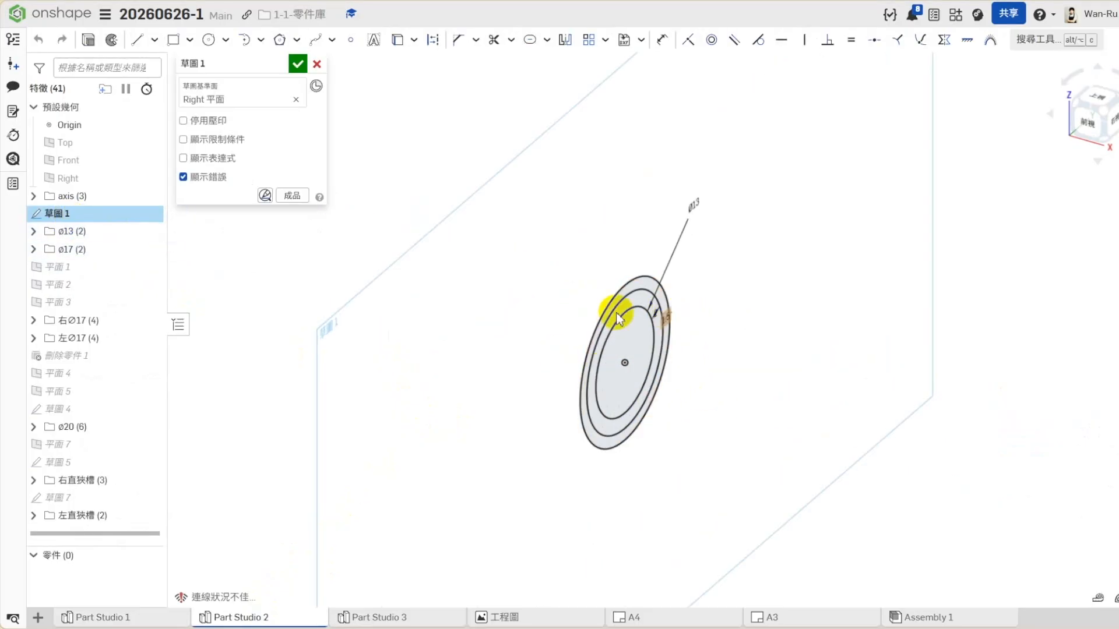
{"action": "key", "text": "n"}
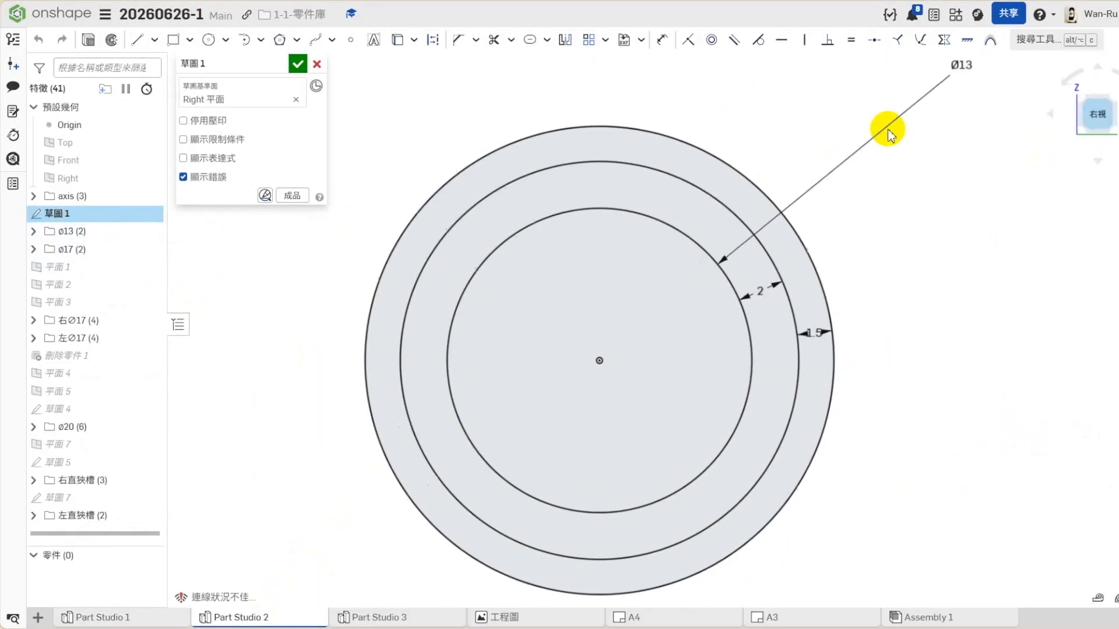
{"action": "left_click_drag", "start_coordinate": [671, 282], "coordinate": [670, 298]}
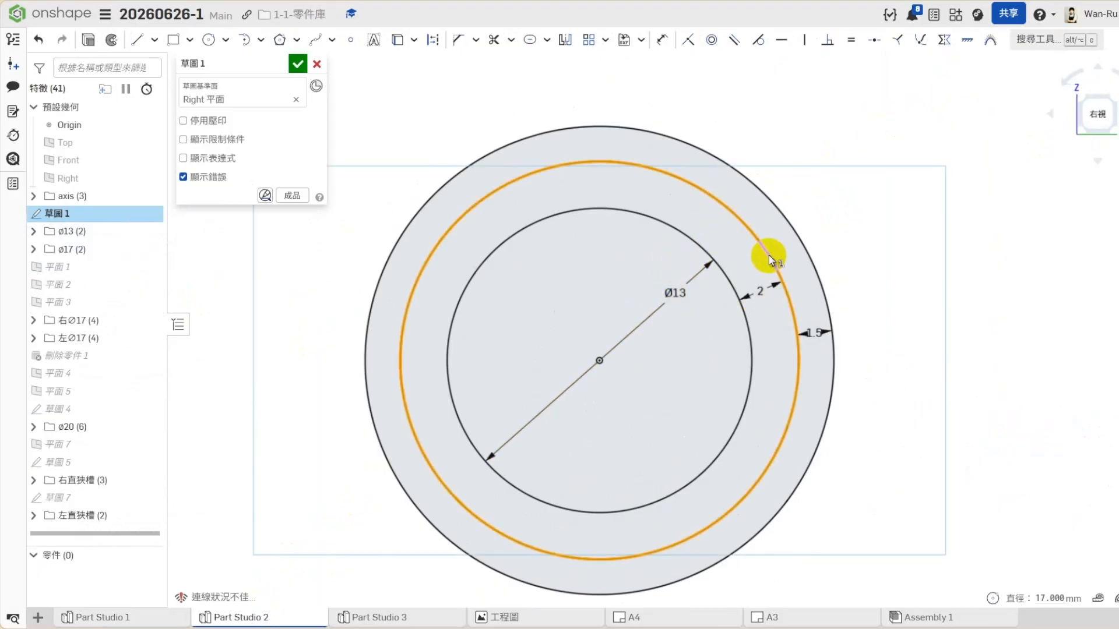
- Check the diameters of the concentric circles and leave the sketch without saving, back in the isometric view
{"action": "left_click", "coordinate": [821, 269]}
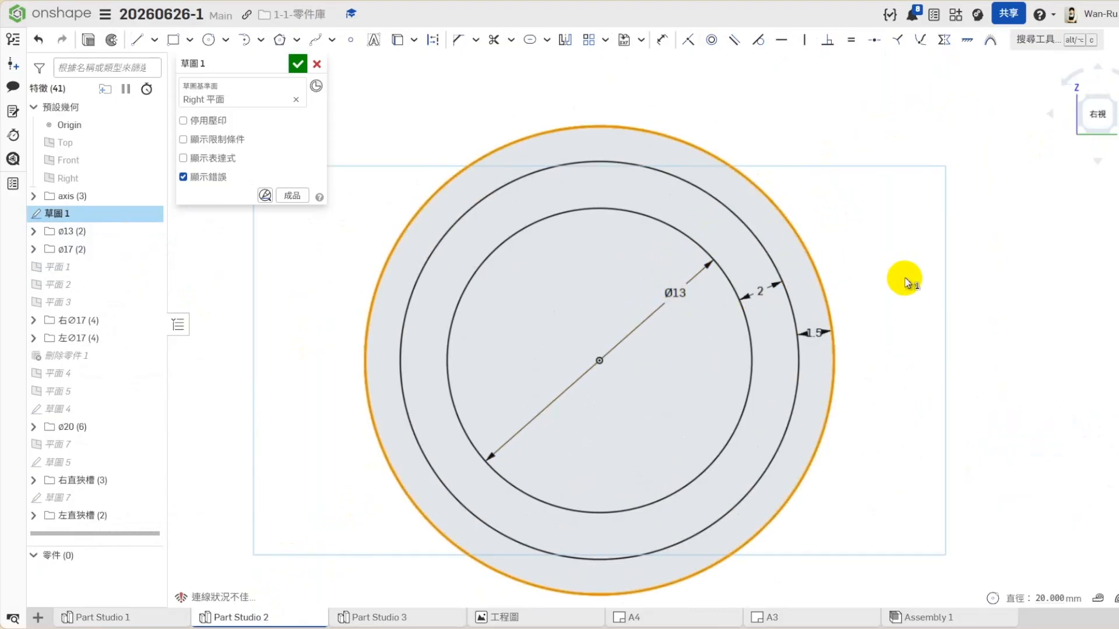
{"action": "left_click", "coordinate": [920, 357]}
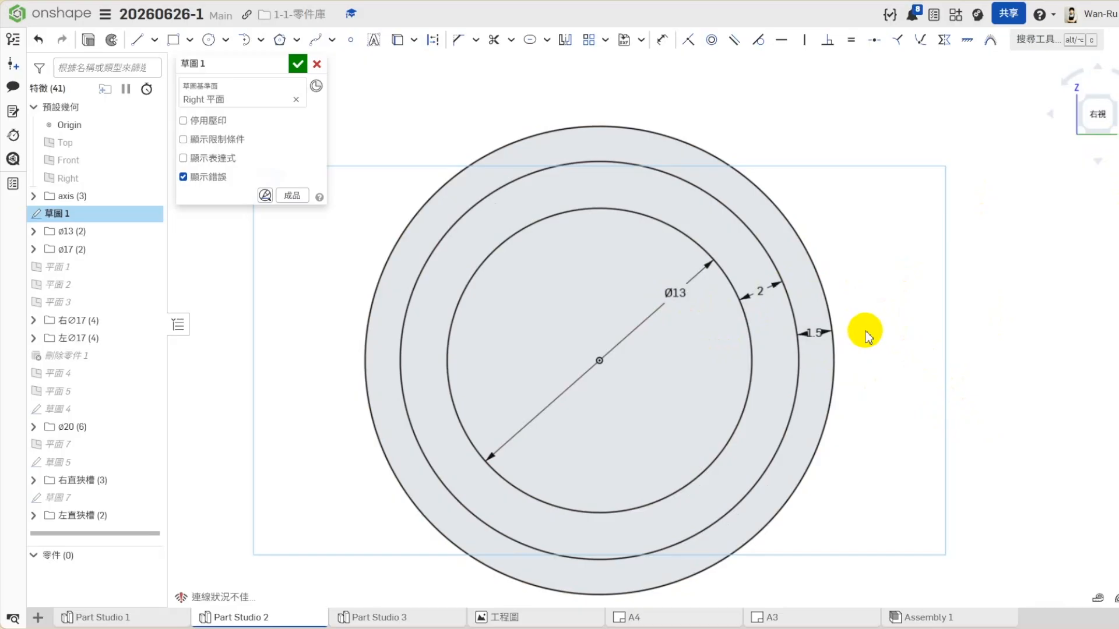
{"action": "left_click", "coordinate": [316, 64]}
{"action": "left_click", "coordinate": [1101, 145]}
{"action": "left_click", "coordinate": [1086, 217]}
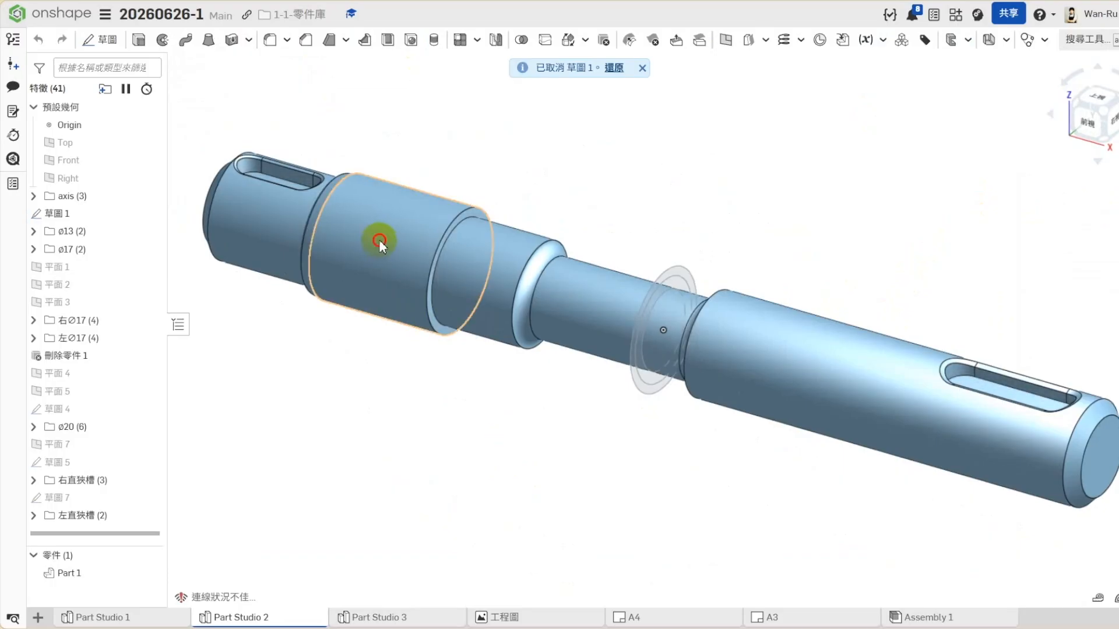
- Locate the shaft's Ø20 section, suppress the ø20 feature folder and unsuppress it
{"action": "left_click", "coordinate": [379, 240]}
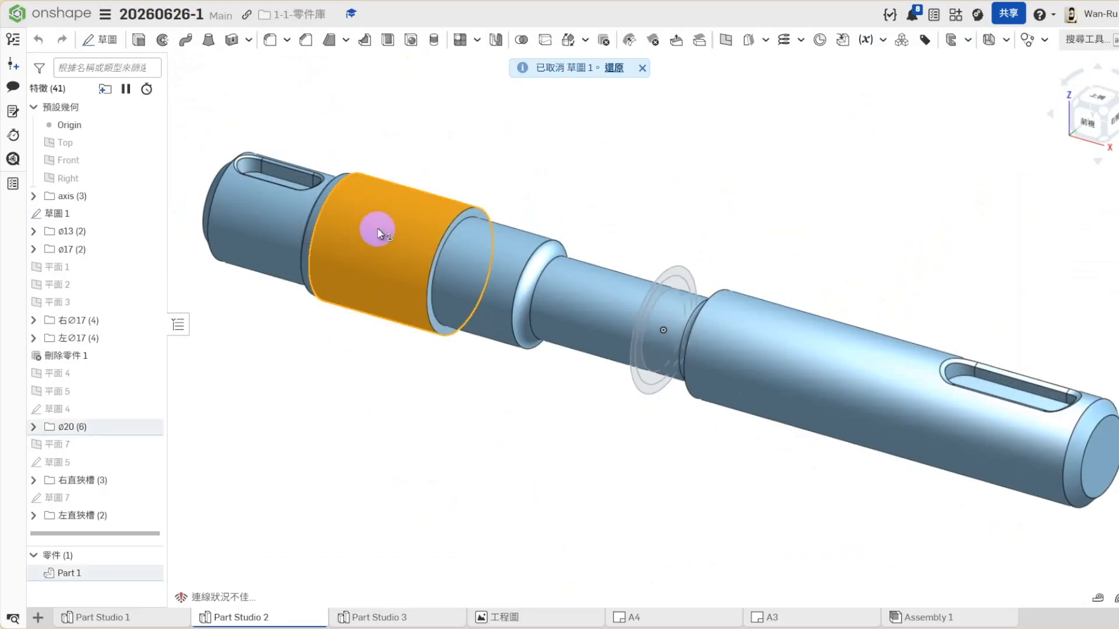
{"action": "left_click", "coordinate": [376, 430]}
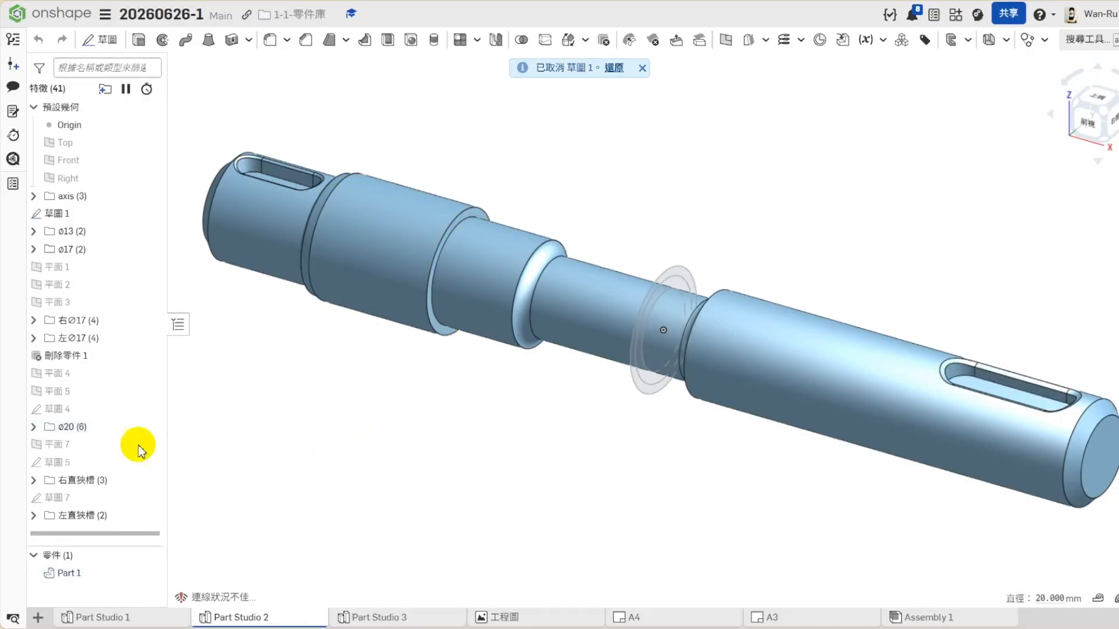
{"action": "right_click", "coordinate": [68, 434]}
{"action": "left_click", "coordinate": [224, 477]}
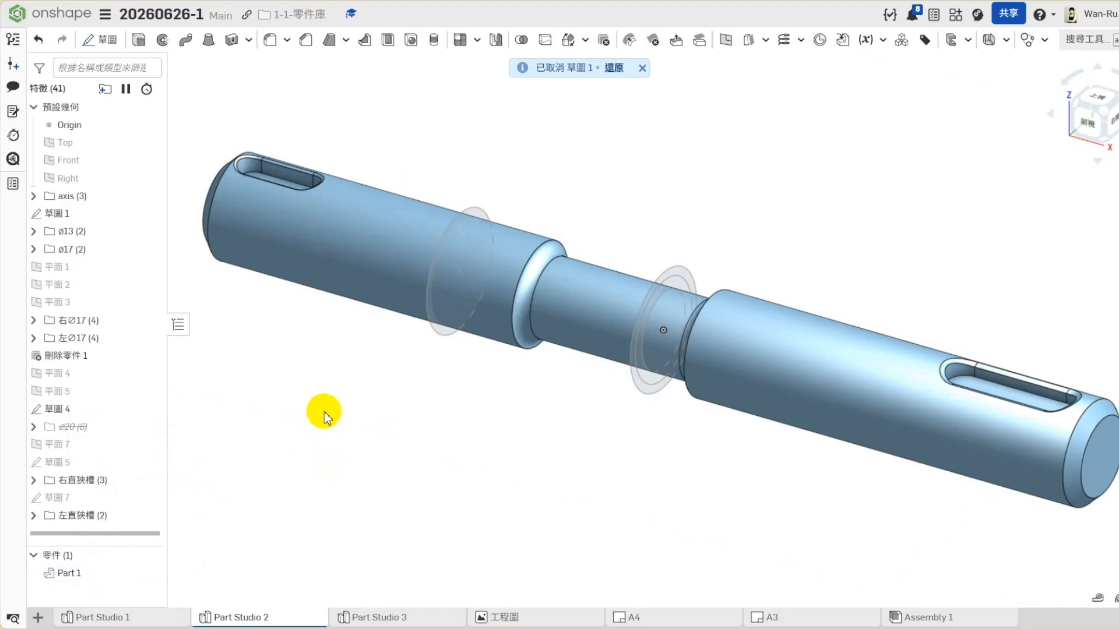
{"action": "right_click", "coordinate": [61, 428]}
{"action": "left_click", "coordinate": [104, 483]}
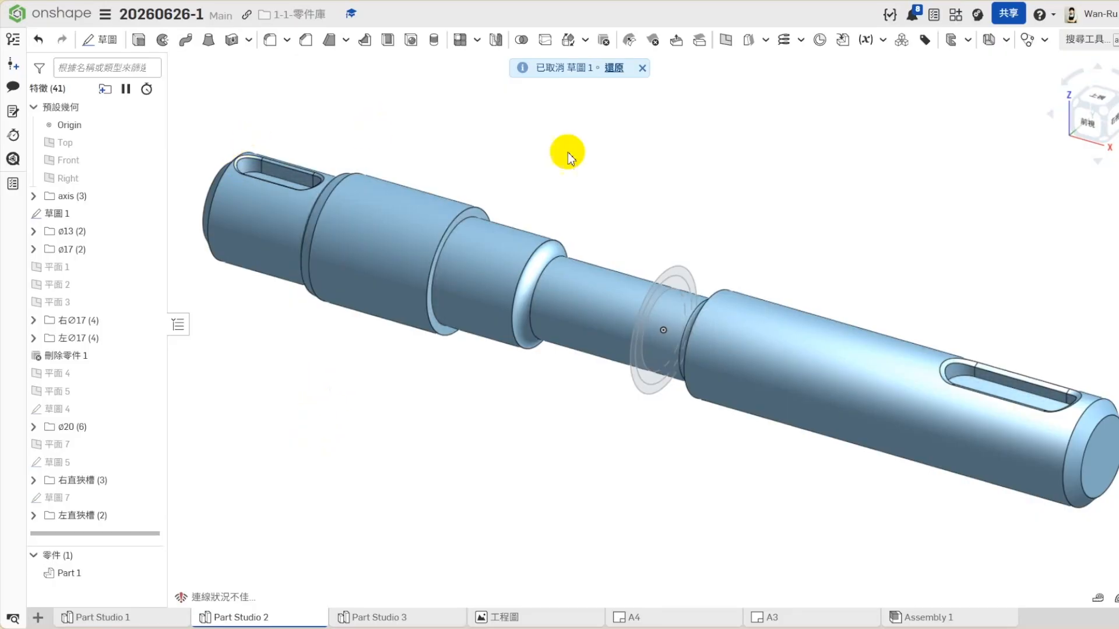
- Suppress the 左∅17 and 左直狹槽 feature folders together and unsuppress both
{"action": "left_click", "coordinate": [80, 340]}
{"action": "left_click", "coordinate": [73, 515], "text": "ctrl"}
{"action": "right_click", "coordinate": [82, 518]}
{"action": "left_click", "coordinate": [119, 533]}
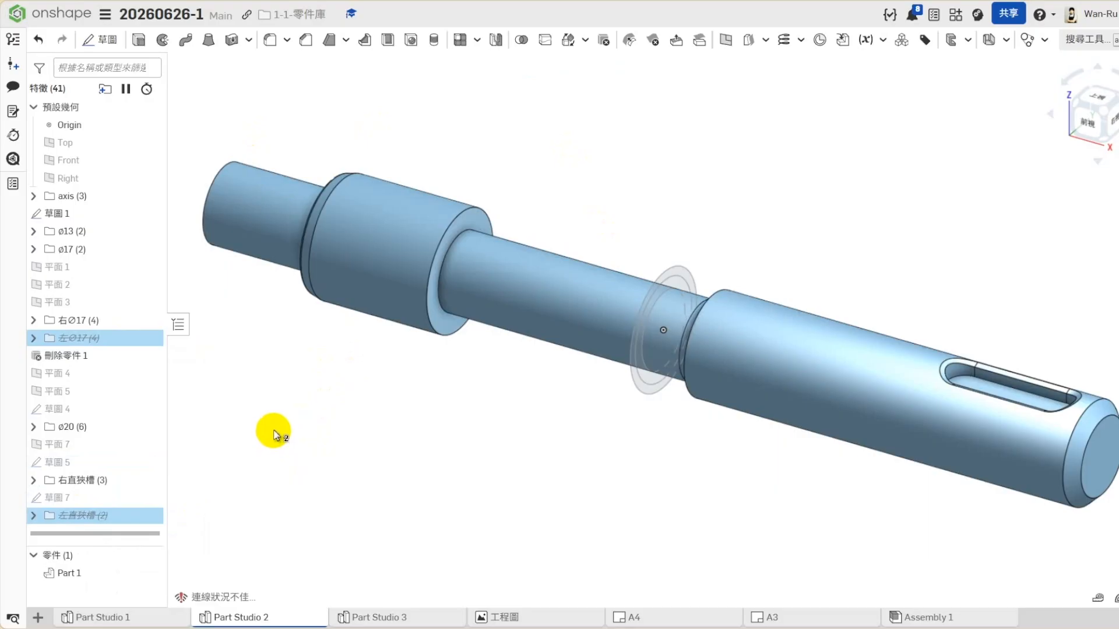
{"action": "left_click", "coordinate": [108, 338], "text": "ctrl"}
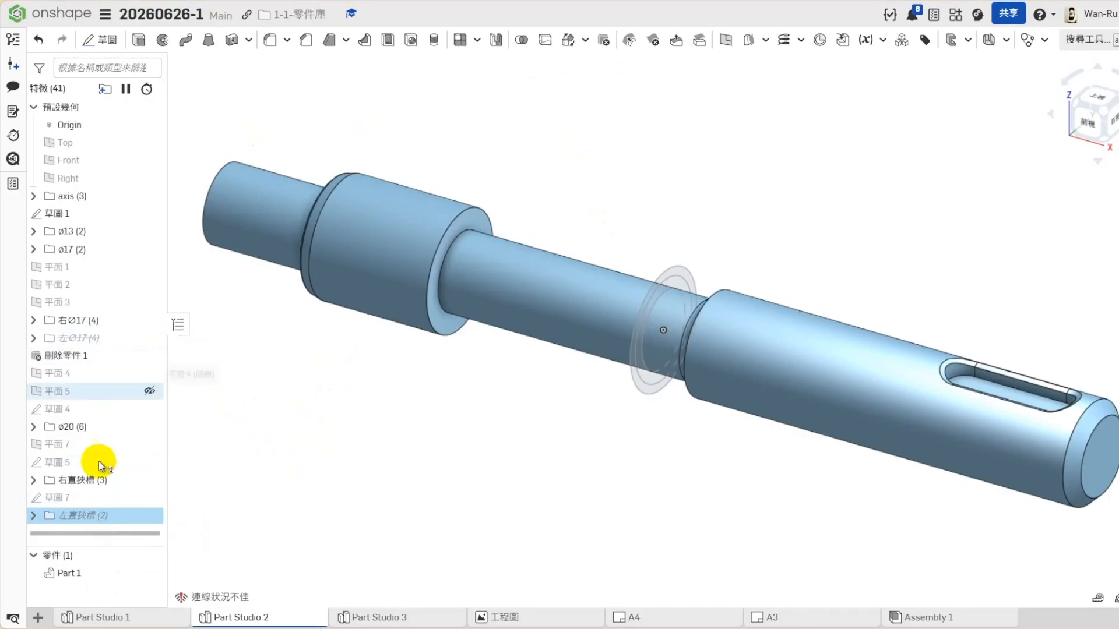
{"action": "right_click", "coordinate": [73, 338]}
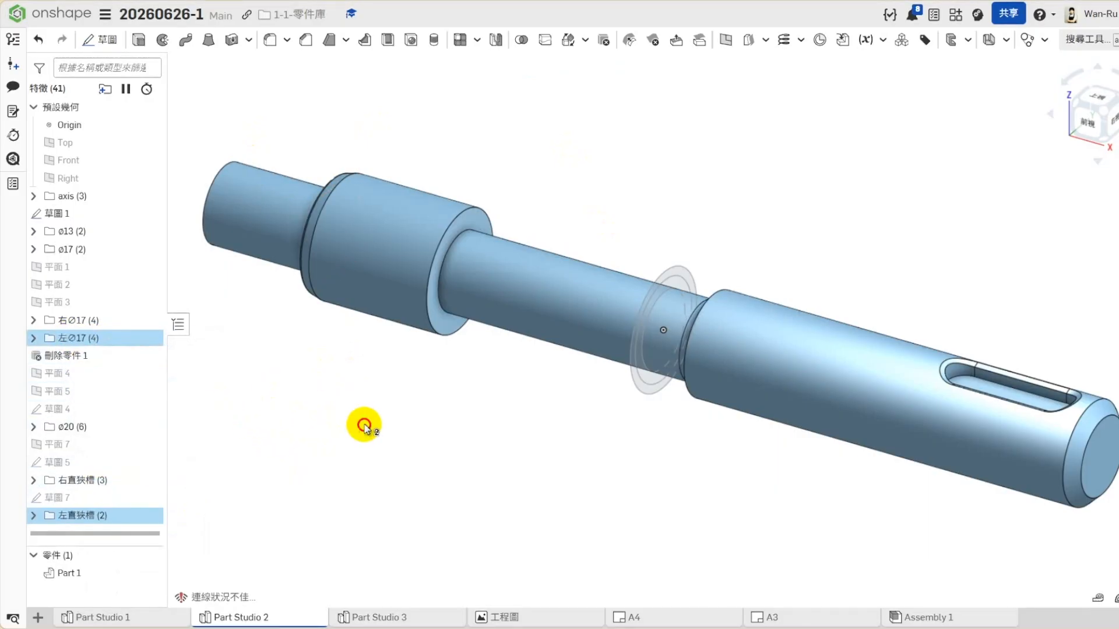
- Suppress the 右∅17 and 右直狹槽 feature folders together, unsuppress both and clear the selection
{"action": "left_click", "coordinate": [76, 321]}
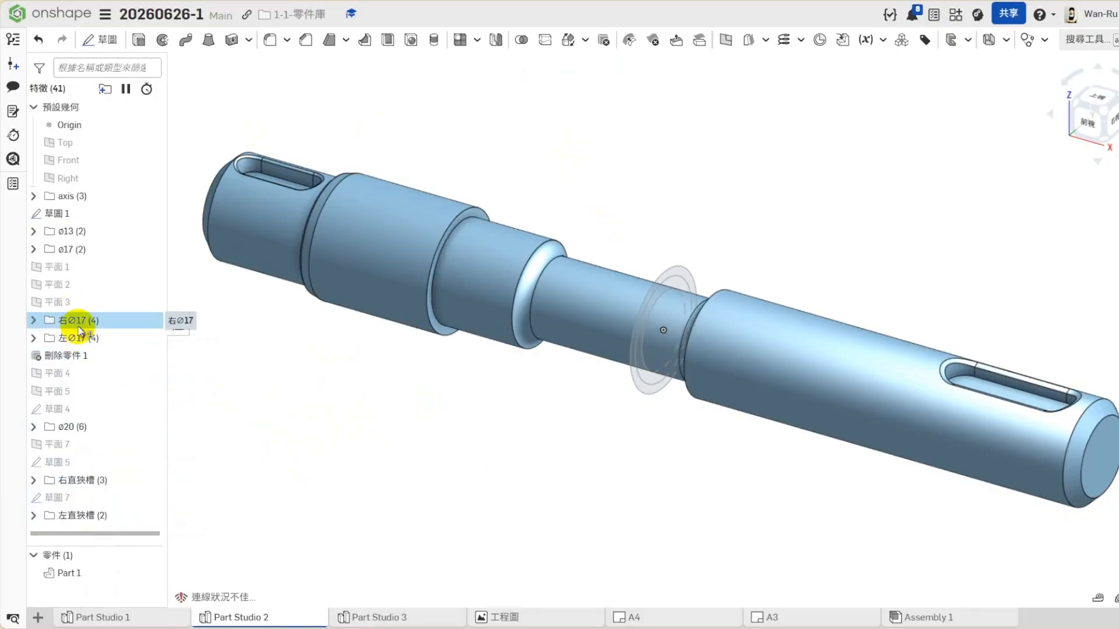
{"action": "right_click", "coordinate": [89, 481]}
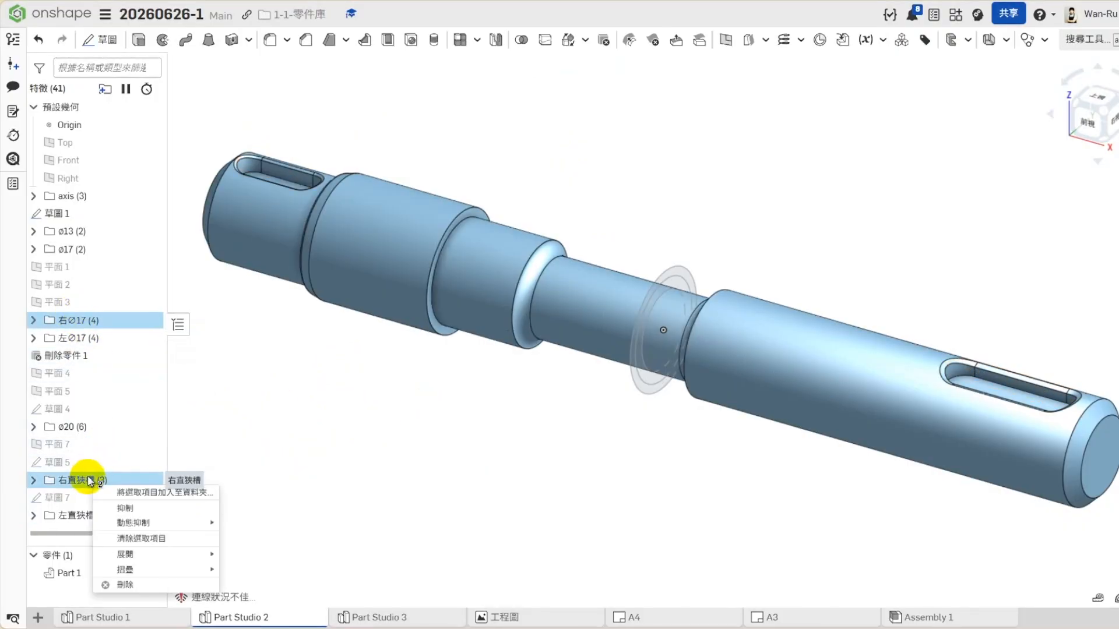
{"action": "left_click", "coordinate": [133, 513]}
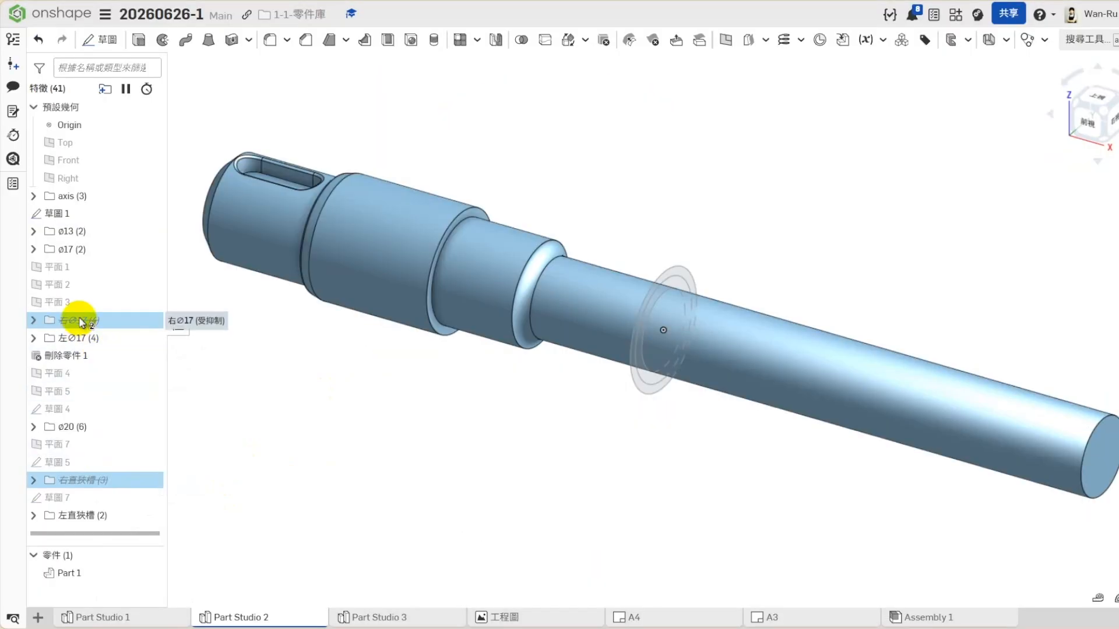
{"action": "right_click", "coordinate": [84, 322]}
{"action": "left_click", "coordinate": [125, 350]}
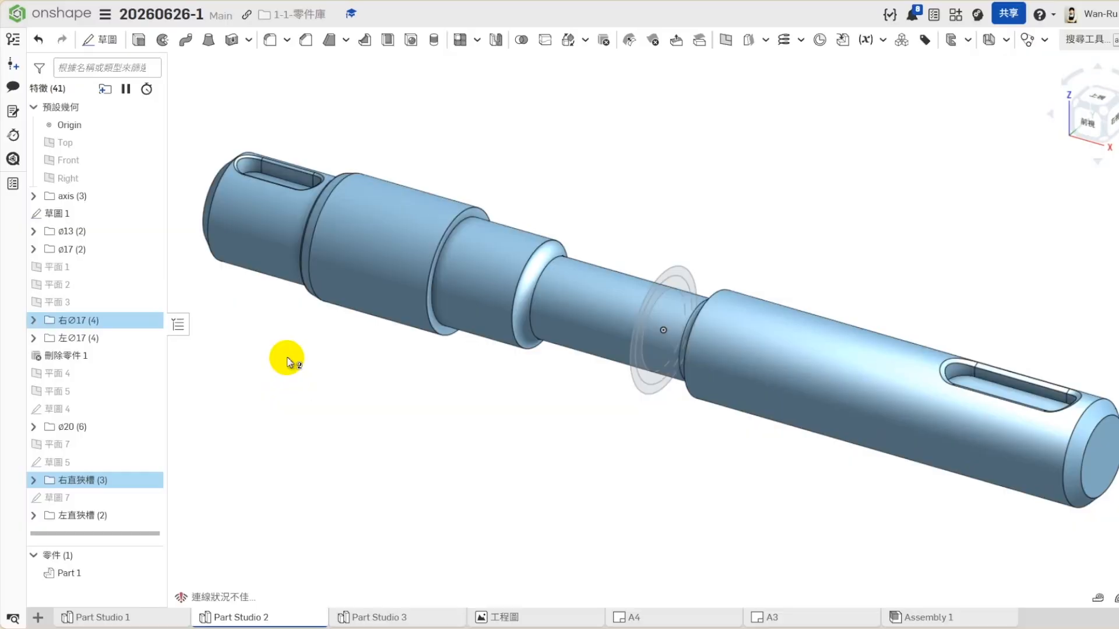
{"action": "left_click", "coordinate": [321, 357]}
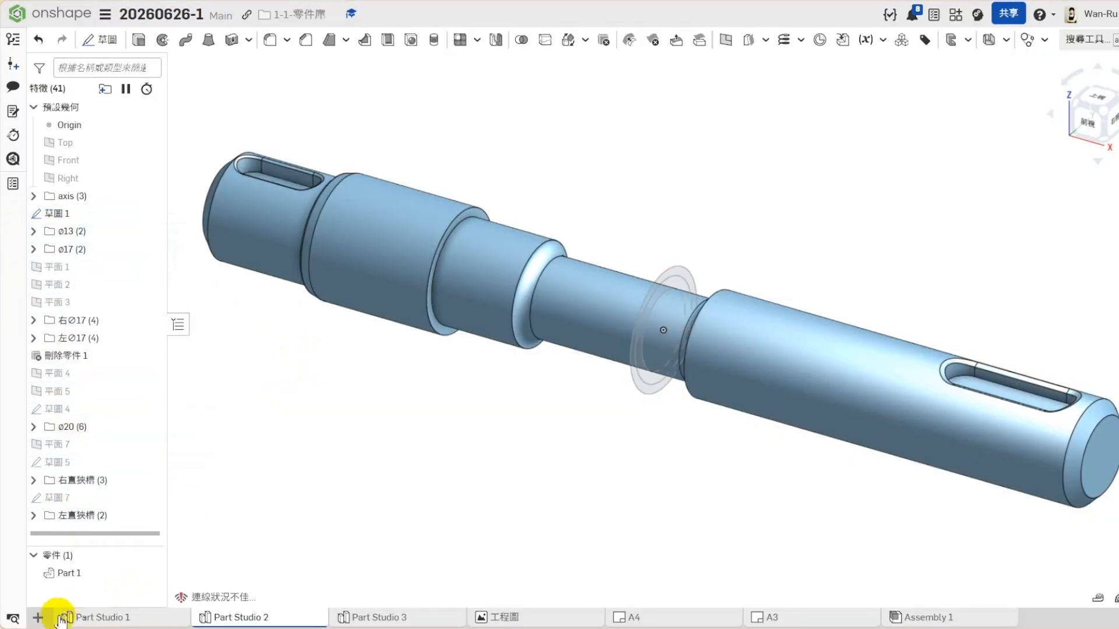
- Review the feature list of Part Studio 1 in an enlarged view and return to Part Studio 2
{"action": "left_click", "coordinate": [121, 619]}
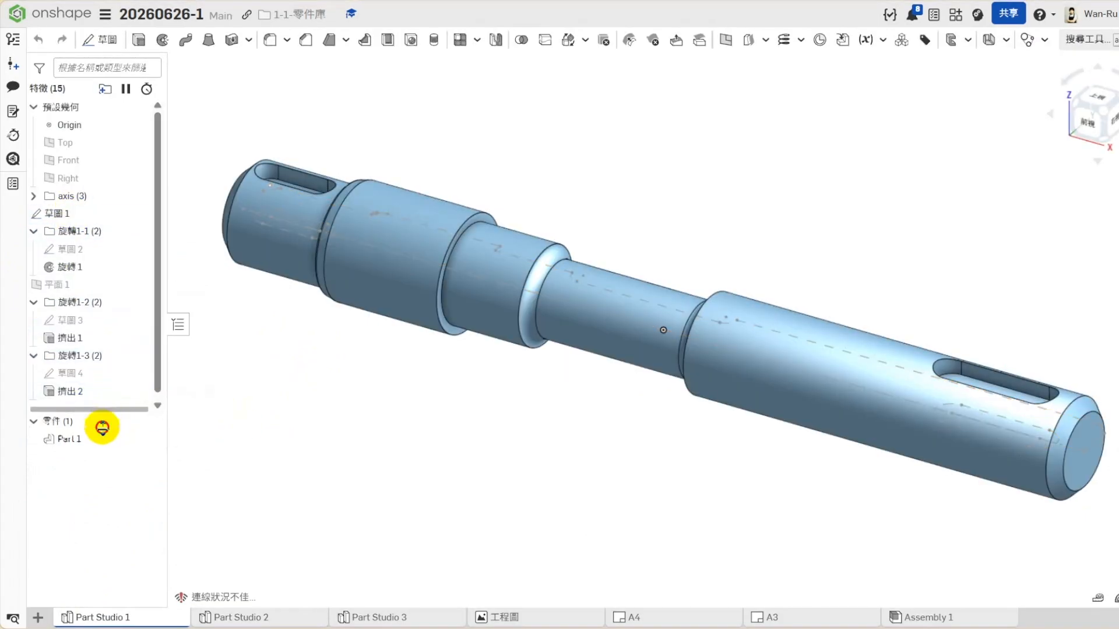
{"action": "left_click_drag", "start_coordinate": [102, 428], "coordinate": [113, 525]}
{"action": "left_click", "coordinate": [244, 622]}
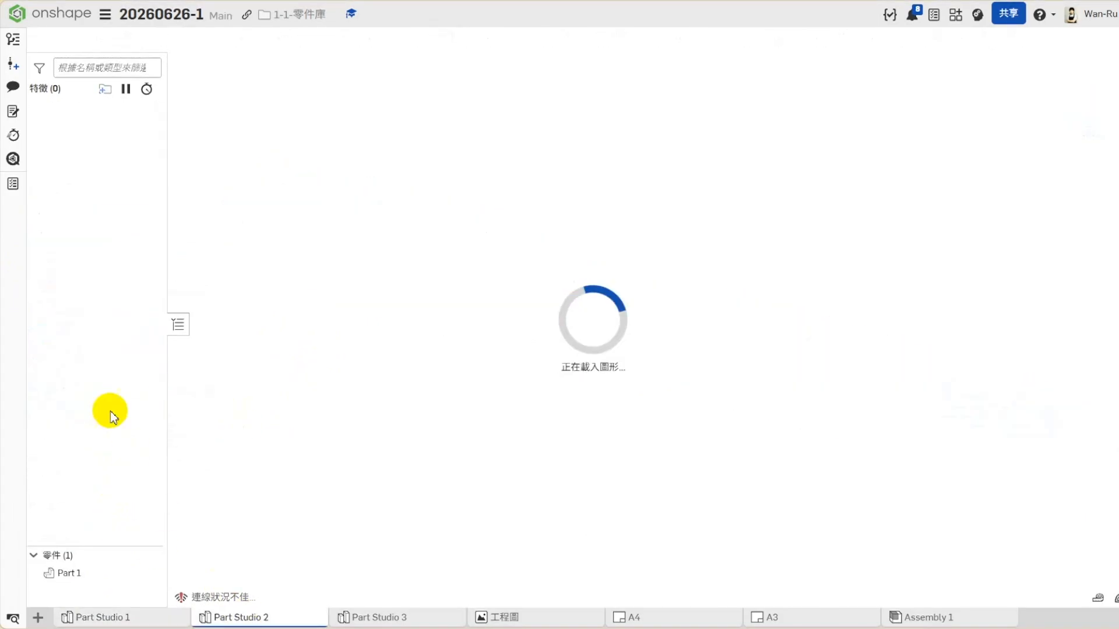
- Expand the ø13, ø17, 右∅17, 左∅17, ø20, 右直狹槽 and 左直狹槽 folders in Part Studio 2 and review their features
{"action": "left_click", "coordinate": [34, 231]}
{"action": "left_click", "coordinate": [33, 285]}
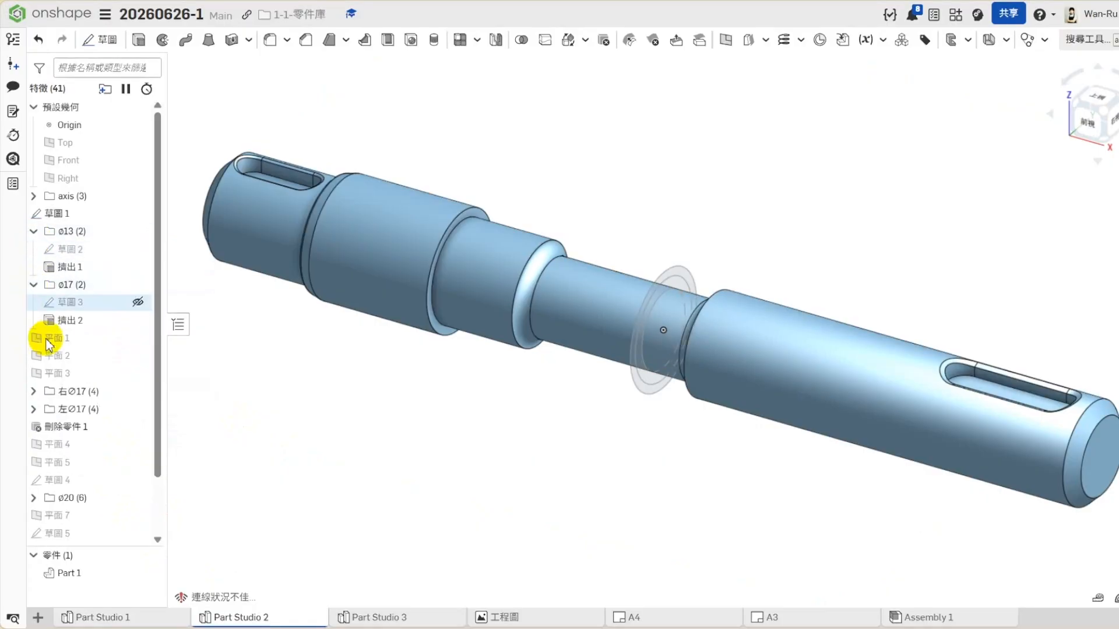
{"action": "left_click", "coordinate": [33, 391]}
{"action": "left_click", "coordinate": [34, 480]}
{"action": "scroll", "coordinate": [63, 463], "scroll_direction": "down", "scroll_amount": 2}
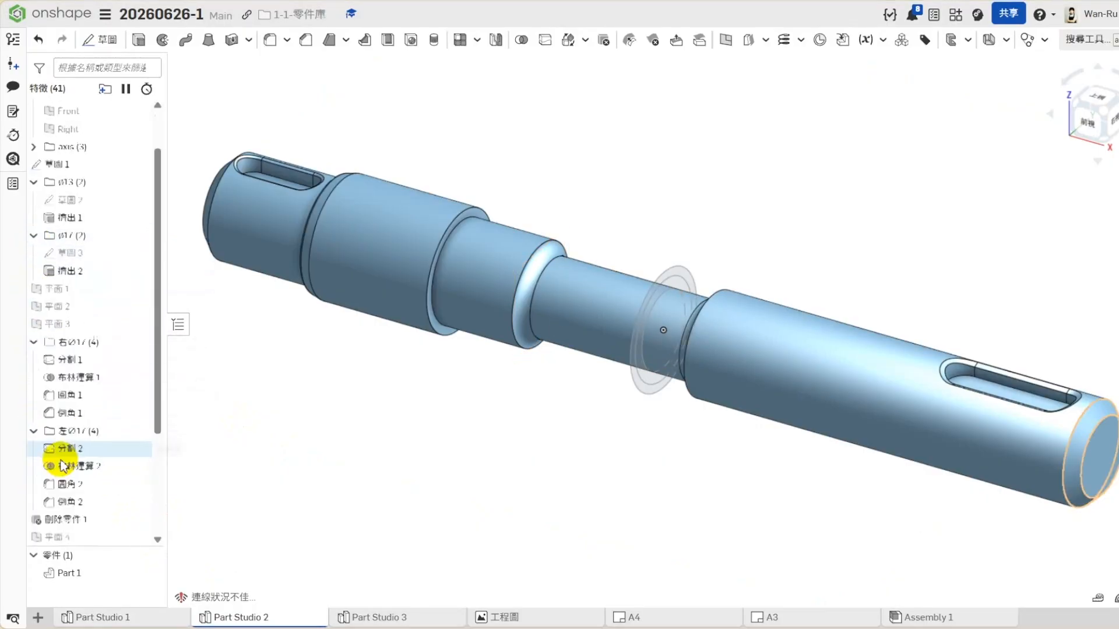
{"action": "left_click", "coordinate": [34, 489]}
{"action": "scroll", "coordinate": [39, 487], "scroll_direction": "down", "scroll_amount": 1}
{"action": "scroll", "coordinate": [39, 493], "scroll_direction": "down", "scroll_amount": 1}
{"action": "left_click", "coordinate": [35, 495]}
{"action": "scroll", "coordinate": [39, 515], "scroll_direction": "down", "scroll_amount": 1}
{"action": "left_click_drag", "start_coordinate": [37, 520], "coordinate": [45, 519]}
{"action": "left_click", "coordinate": [34, 519]}
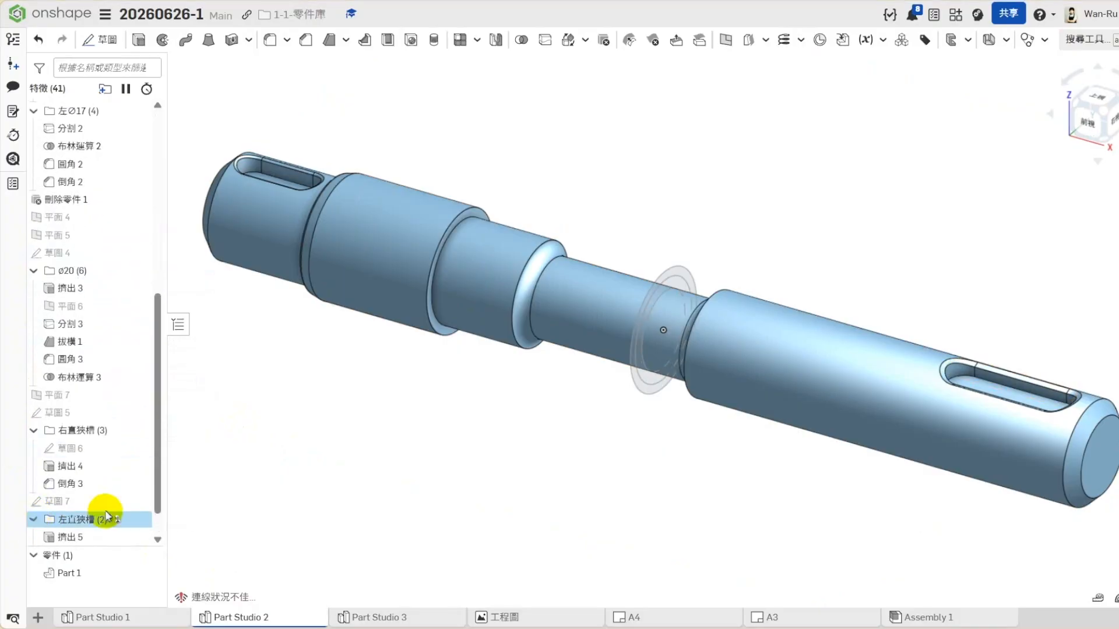
{"action": "scroll", "coordinate": [109, 498], "scroll_direction": "down", "scroll_amount": 1}
{"action": "scroll", "coordinate": [102, 490], "scroll_direction": "up", "scroll_amount": 4}
{"action": "scroll", "coordinate": [100, 479], "scroll_direction": "up", "scroll_amount": 2}
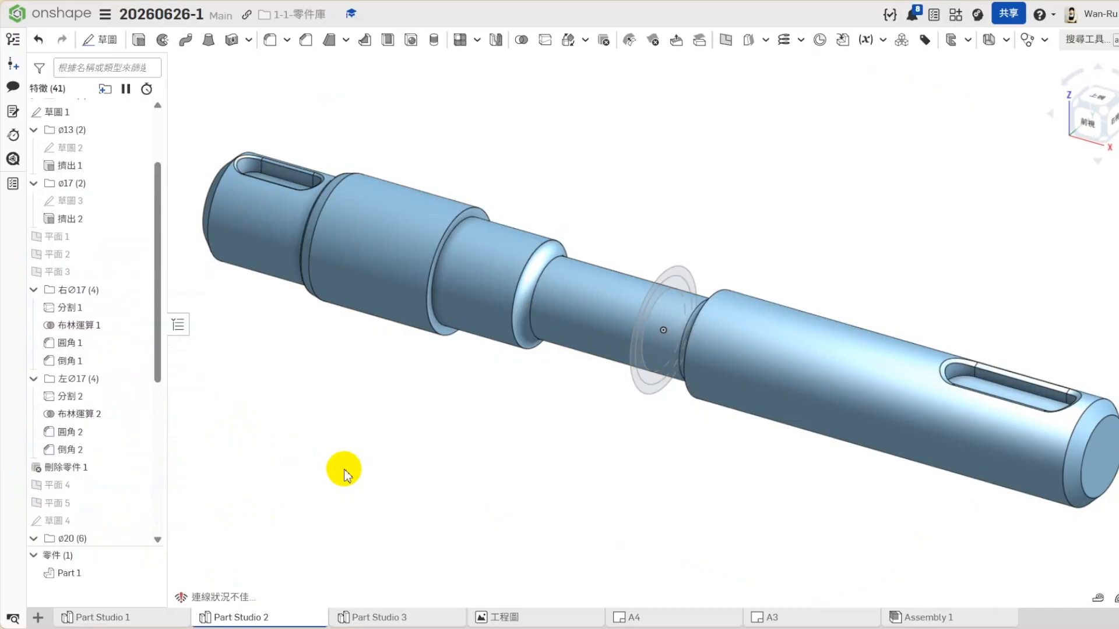
{"action": "scroll", "coordinate": [125, 367], "scroll_direction": "up", "scroll_amount": 3}
- Open 草圖 1 of Part Studio 2 for editing, examine its concentric circles and exit without changes
{"action": "right_click", "coordinate": [142, 213]}
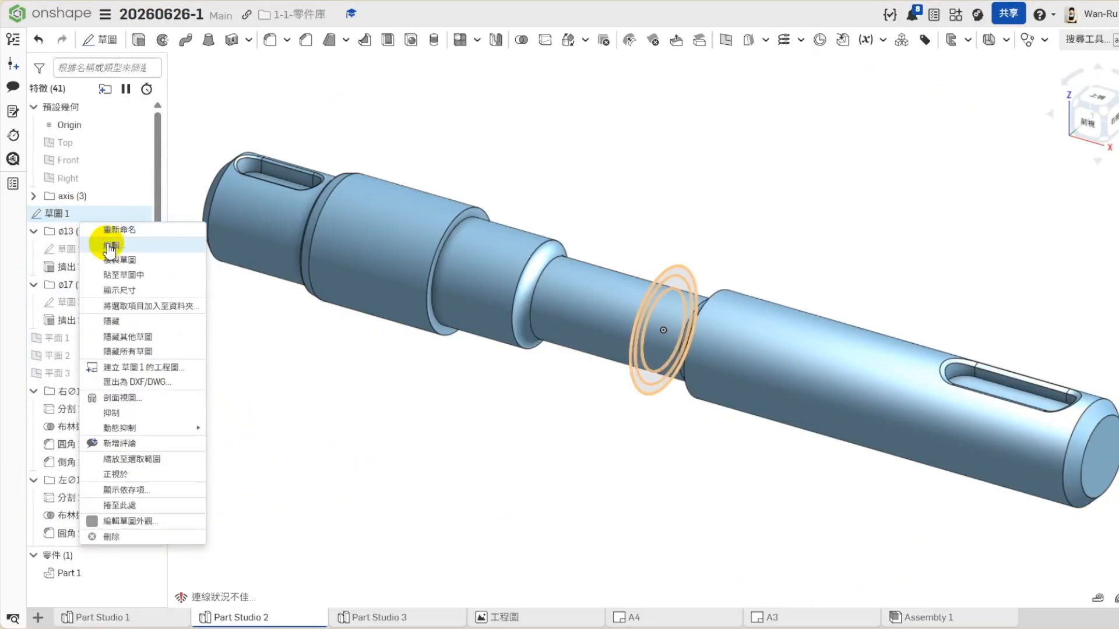
{"action": "left_click", "coordinate": [187, 239]}
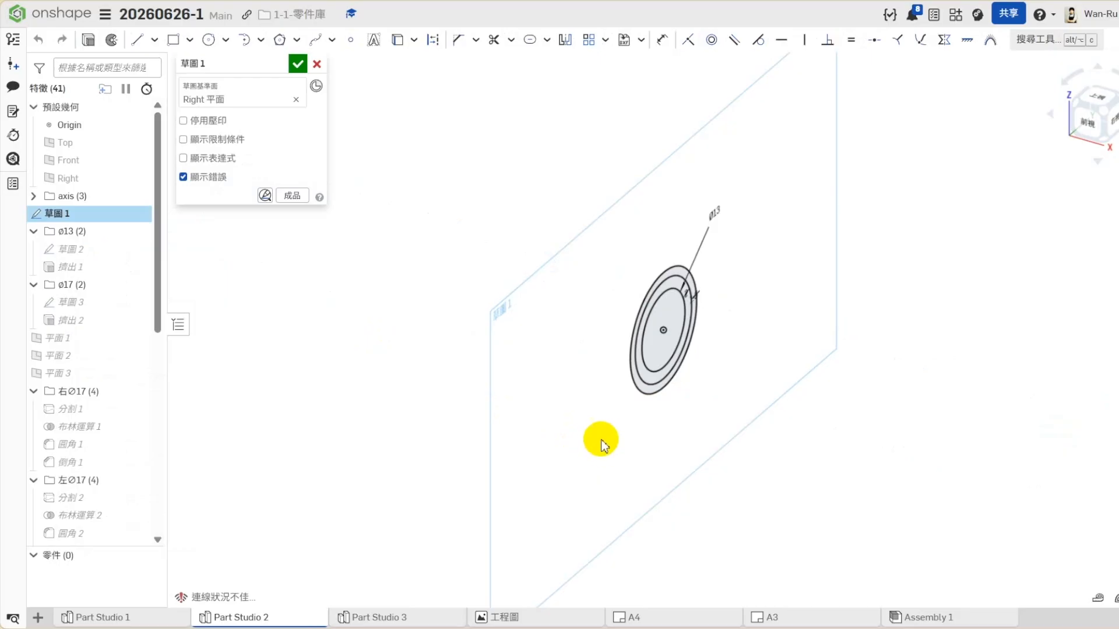
{"action": "left_click", "coordinate": [317, 69]}
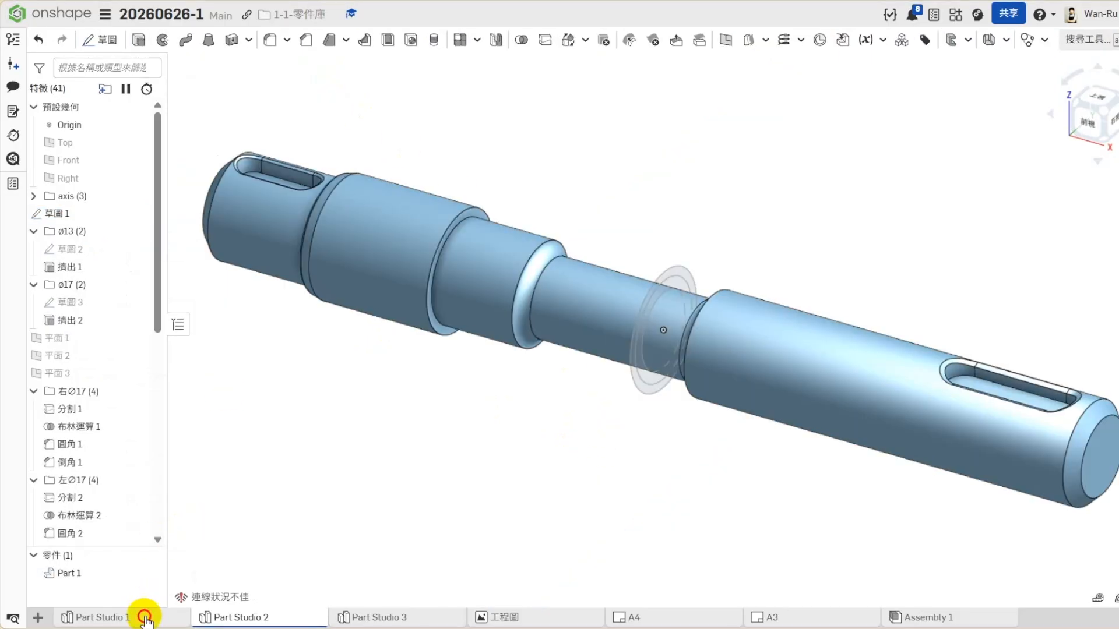
- Open 草圖 1 in Part Studio 1 for editing and examine the chamfer and slot dimensions at the profile's right end from above
{"action": "left_click", "coordinate": [145, 616]}
{"action": "right_click", "coordinate": [41, 213]}
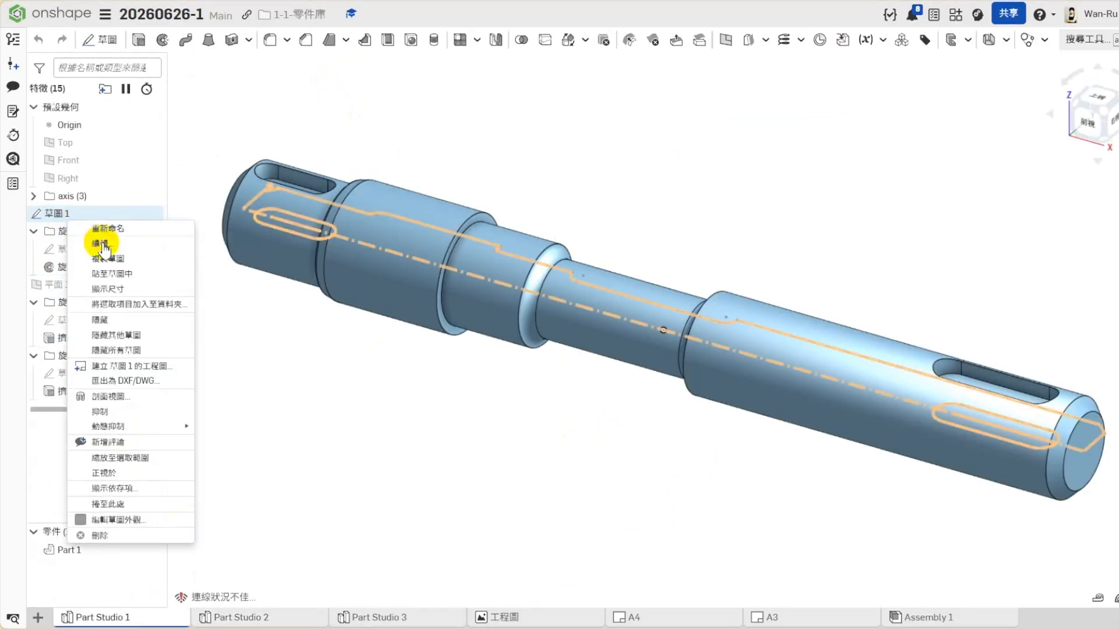
{"action": "left_click", "coordinate": [99, 240]}
{"action": "scroll", "coordinate": [763, 510], "scroll_direction": "down", "scroll_amount": 2}
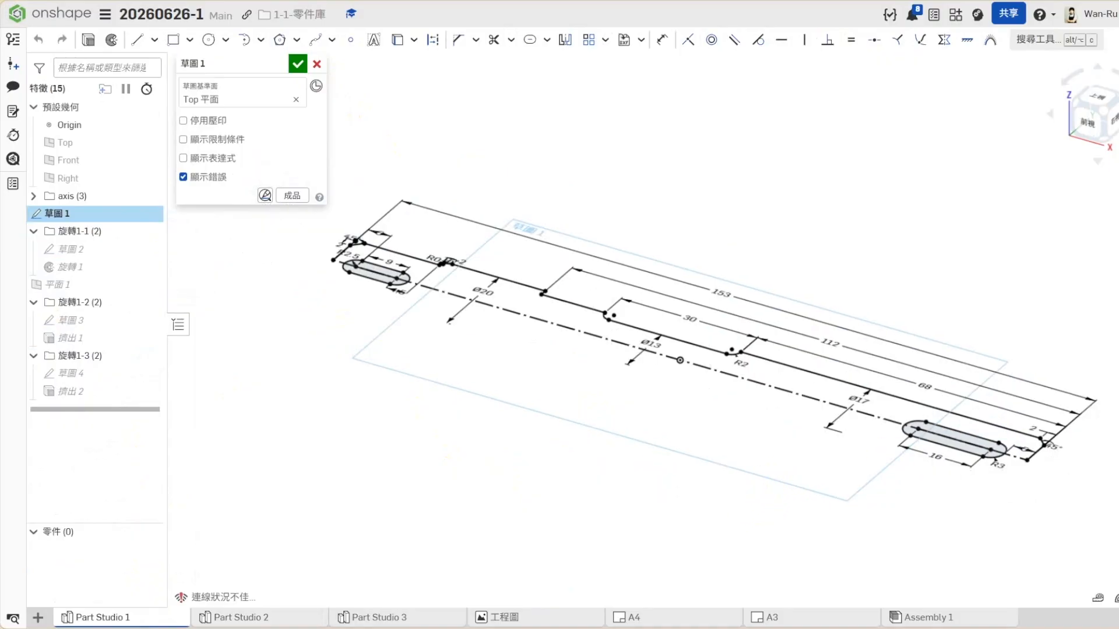
{"action": "left_click", "coordinate": [1091, 111]}
{"action": "scroll", "coordinate": [1043, 404], "scroll_direction": "up", "scroll_amount": 6}
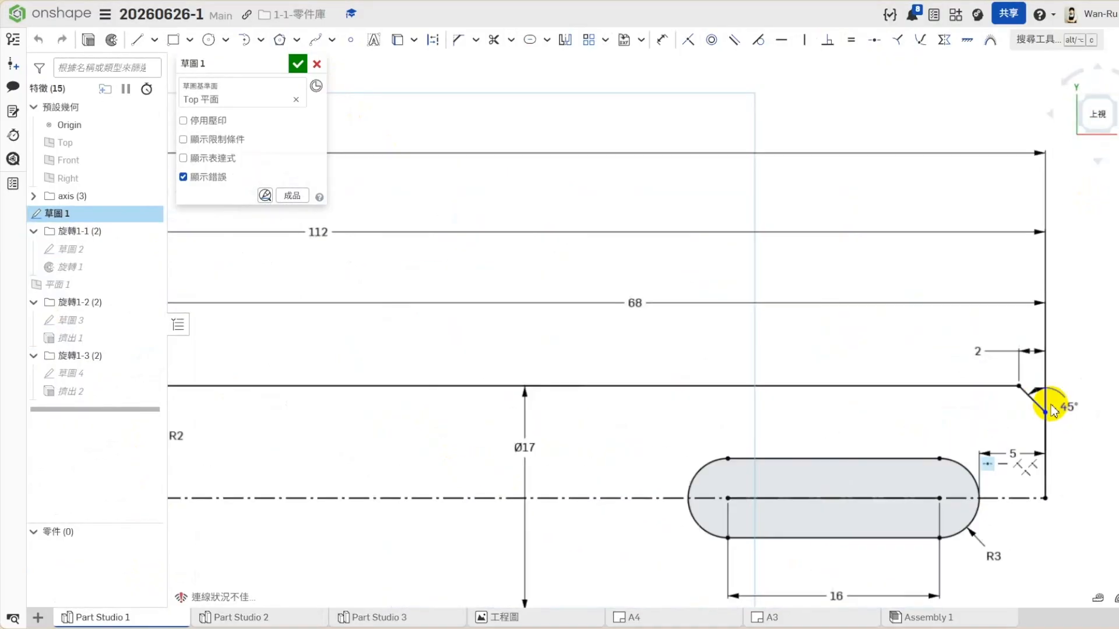
- Examine the profile's Ø13 neck and the sloped, filleted corner of its Ø20 section, then close the sketch and return to a 3D view
{"action": "scroll", "coordinate": [1043, 404], "scroll_direction": "down", "scroll_amount": 3}
{"action": "scroll", "coordinate": [837, 462], "scroll_direction": "down", "scroll_amount": 2}
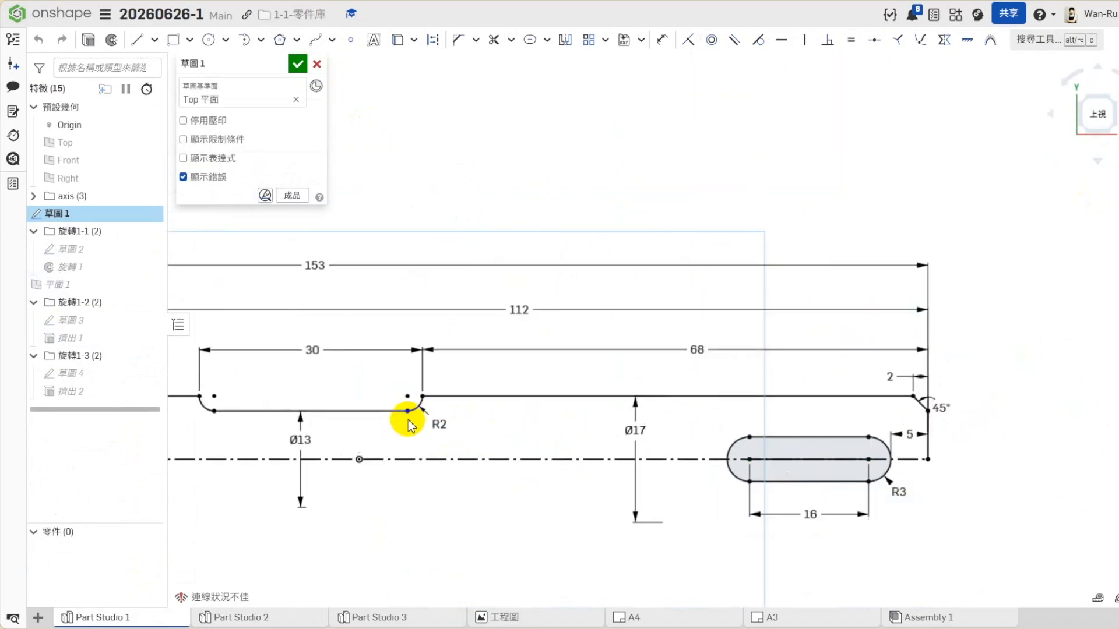
{"action": "scroll", "coordinate": [422, 415], "scroll_direction": "down", "scroll_amount": 3}
{"action": "scroll", "coordinate": [554, 469], "scroll_direction": "down", "scroll_amount": 3}
{"action": "scroll", "coordinate": [288, 441], "scroll_direction": "up", "scroll_amount": 2}
{"action": "scroll", "coordinate": [288, 442], "scroll_direction": "up", "scroll_amount": 8}
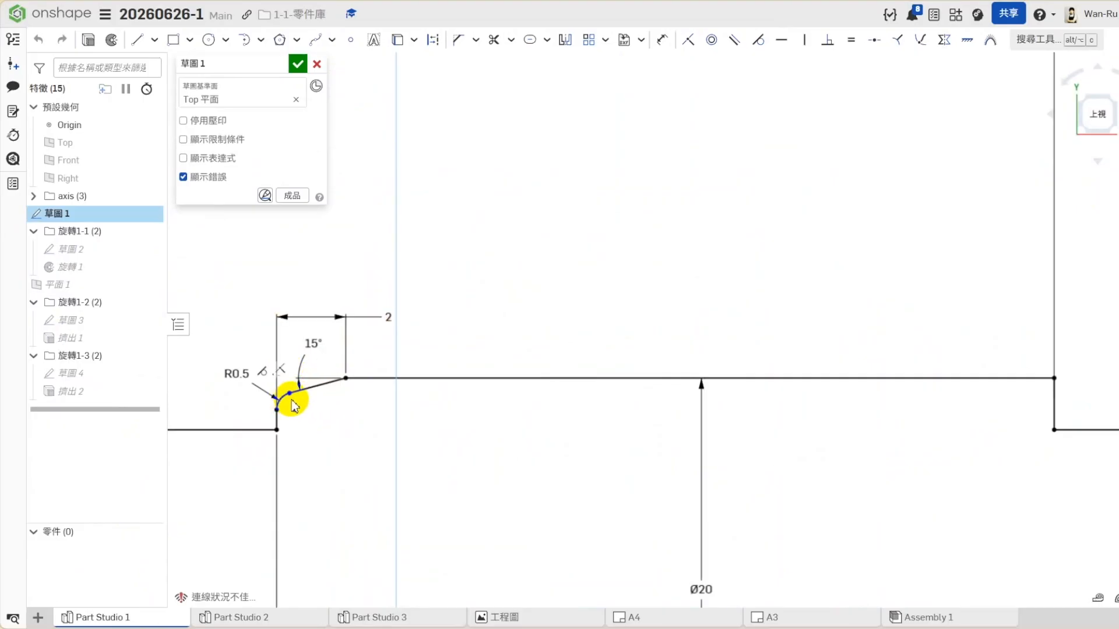
{"action": "scroll", "coordinate": [435, 375], "scroll_direction": "down", "scroll_amount": 6}
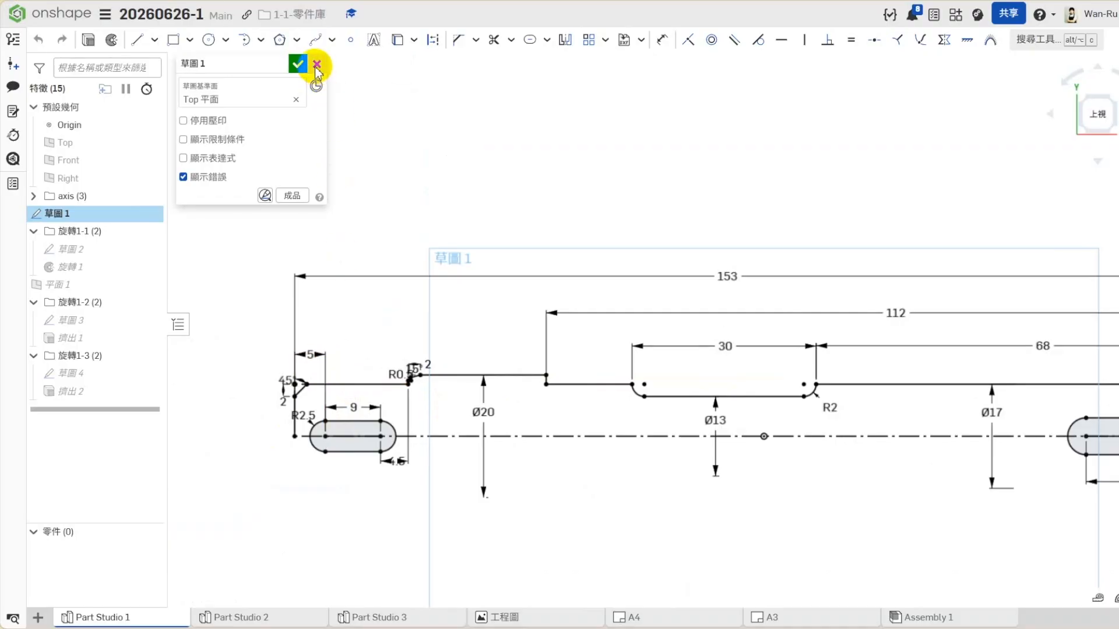
{"action": "left_click", "coordinate": [297, 63]}
{"action": "left_click", "coordinate": [1113, 135]}
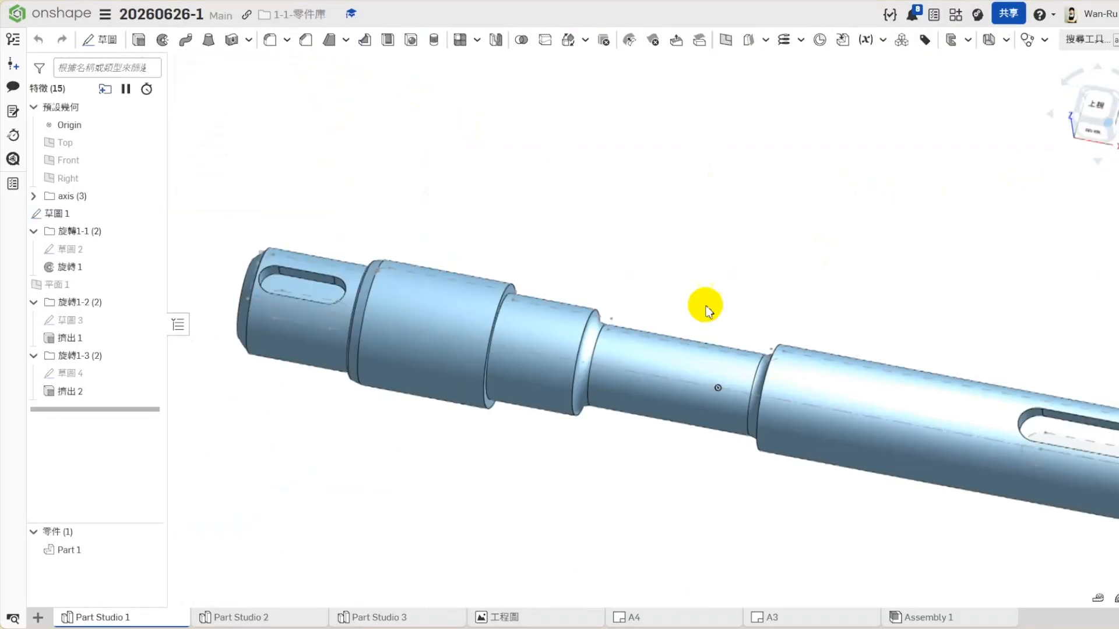
- Look at the shaft in Part Studio 2 and go on to the empty Part Studio 3
{"action": "left_click", "coordinate": [280, 615]}
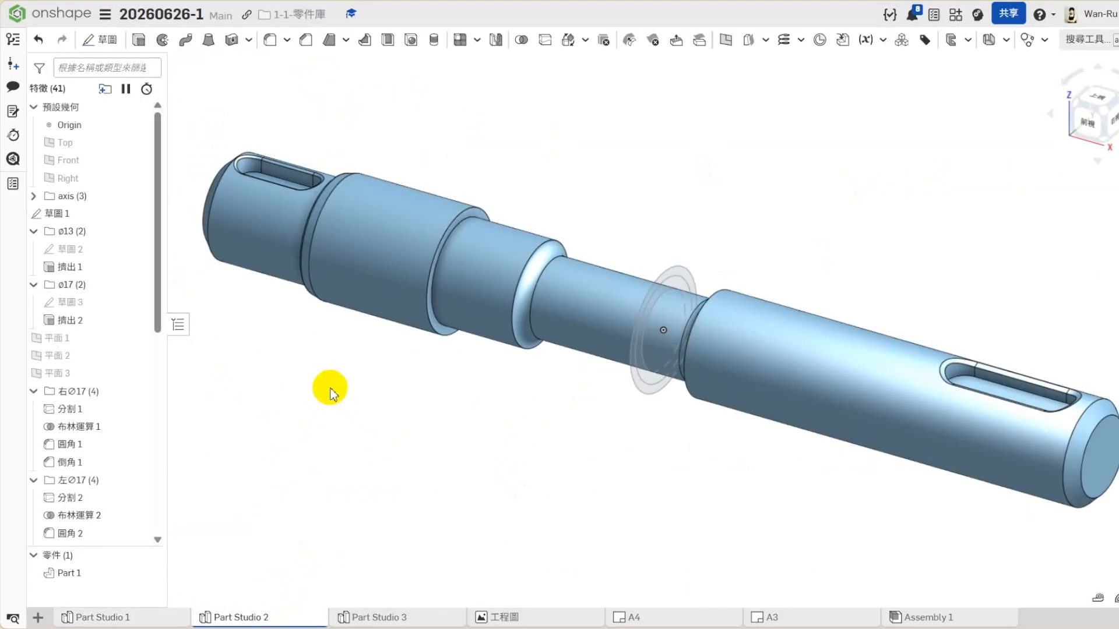
{"action": "left_click", "coordinate": [371, 616]}
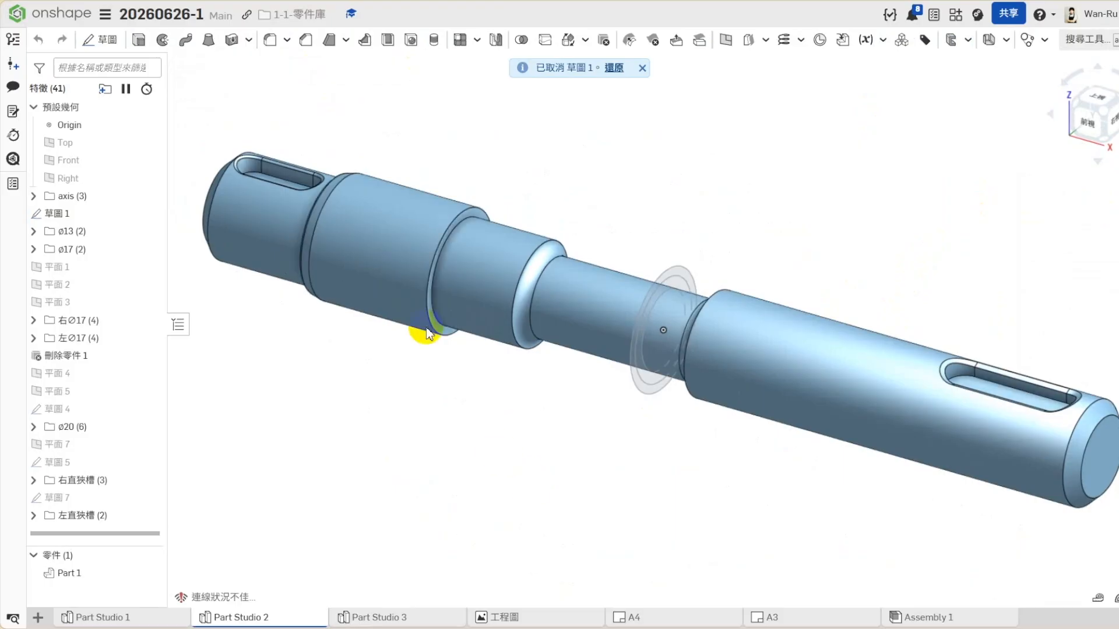
{"action": "left_click", "coordinate": [365, 250]}
{"action": "left_click", "coordinate": [374, 427]}
- In Part Studio 2, suppress and restore the ø20 folder, then try the same with the 左∅17, 左直狹槽 and 右直狹槽 folders
{"action": "right_click", "coordinate": [69, 429]}
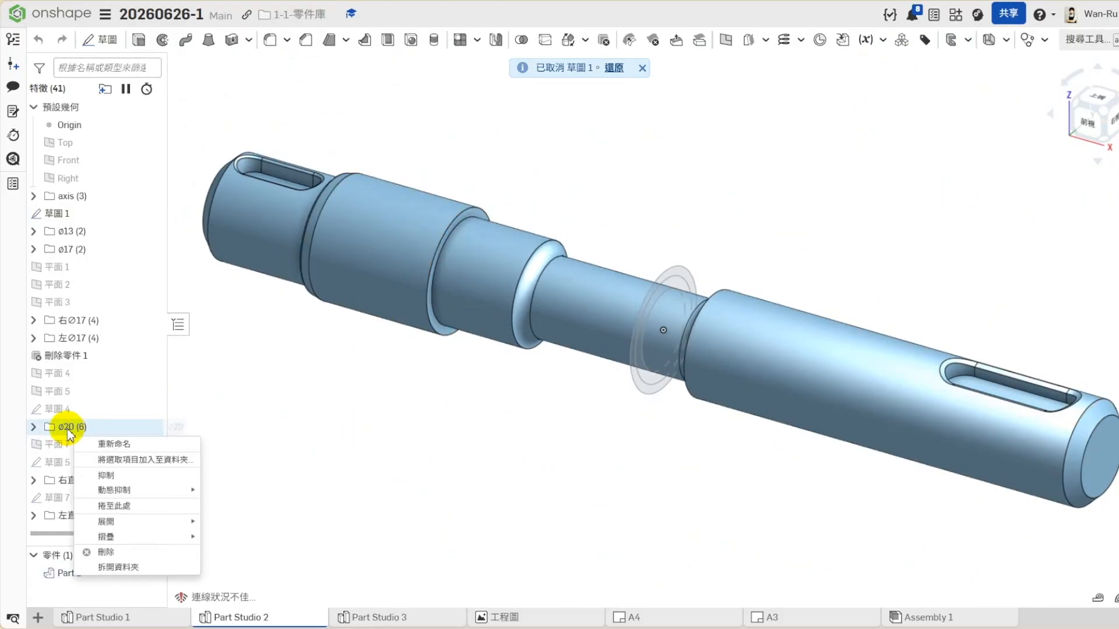
{"action": "left_click", "coordinate": [108, 479]}
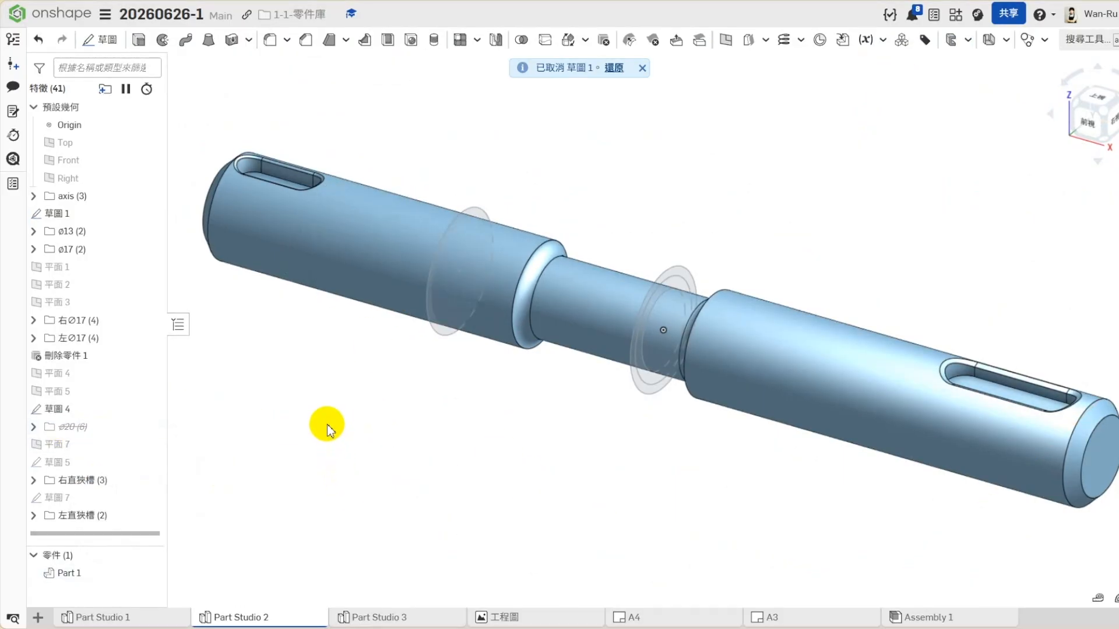
{"action": "right_click", "coordinate": [81, 512]}
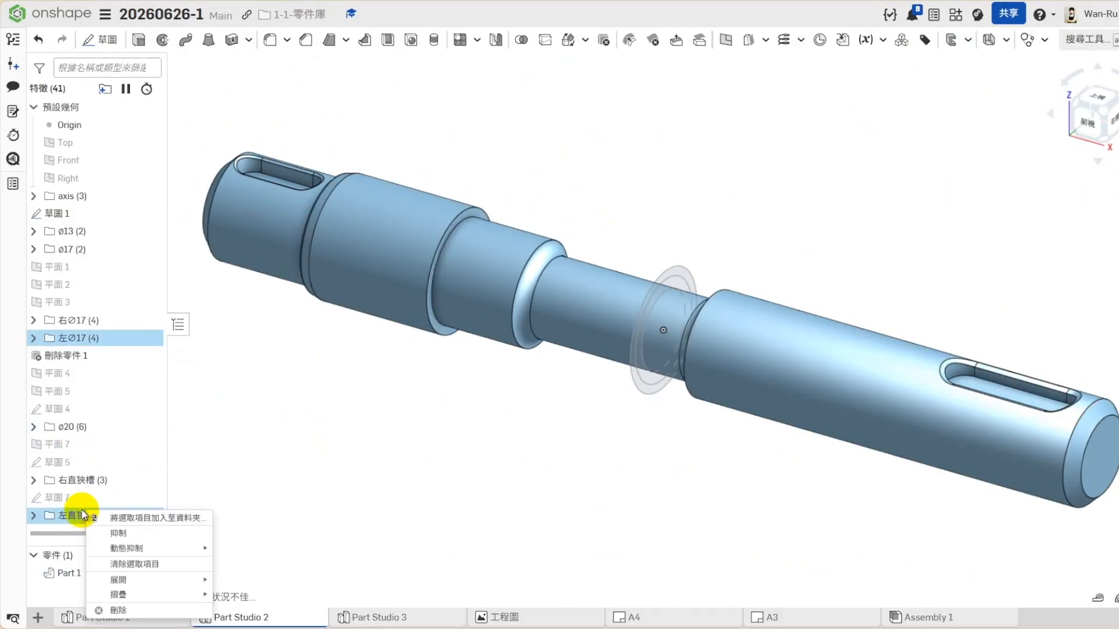
{"action": "left_click", "coordinate": [116, 533]}
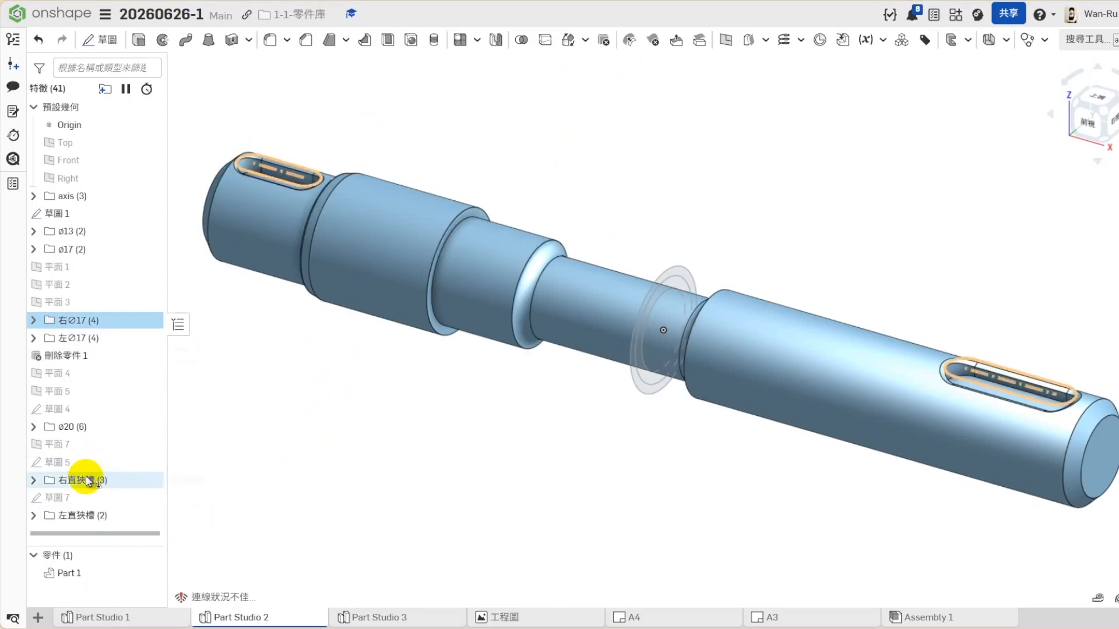
{"action": "left_click", "coordinate": [89, 480]}
{"action": "right_click", "coordinate": [91, 482]}
{"action": "left_click", "coordinate": [128, 508]}
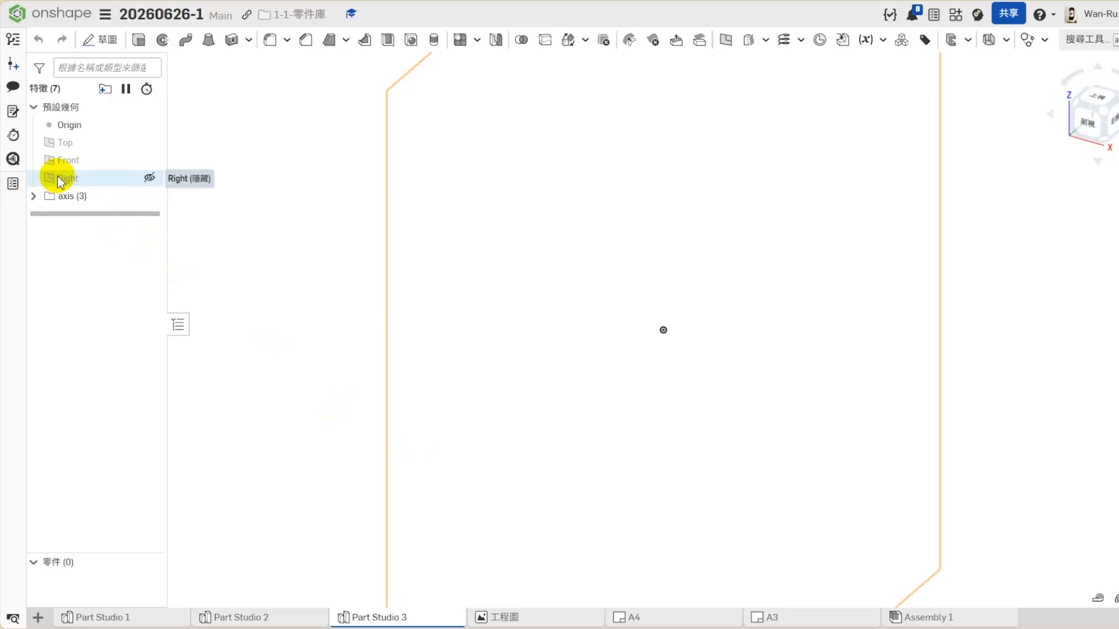
- Start a sketch on the Right plane in Part Studio 3 and draw three concentric circles centred on the origin
{"action": "right_click", "coordinate": [67, 178]}
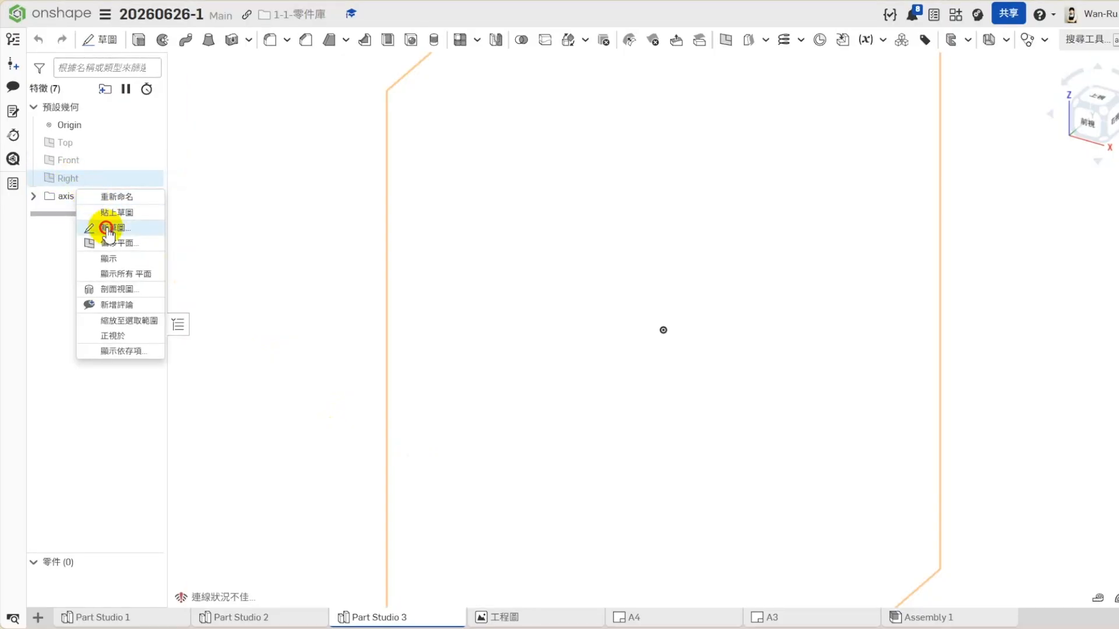
{"action": "left_click", "coordinate": [56, 221]}
{"action": "left_click", "coordinate": [209, 39]}
{"action": "left_click", "coordinate": [663, 329]}
{"action": "left_click", "coordinate": [709, 282]}
{"action": "left_click", "coordinate": [664, 331]}
{"action": "left_click", "coordinate": [675, 283]}
{"action": "left_click", "coordinate": [663, 330]}
{"action": "left_click", "coordinate": [674, 316]}
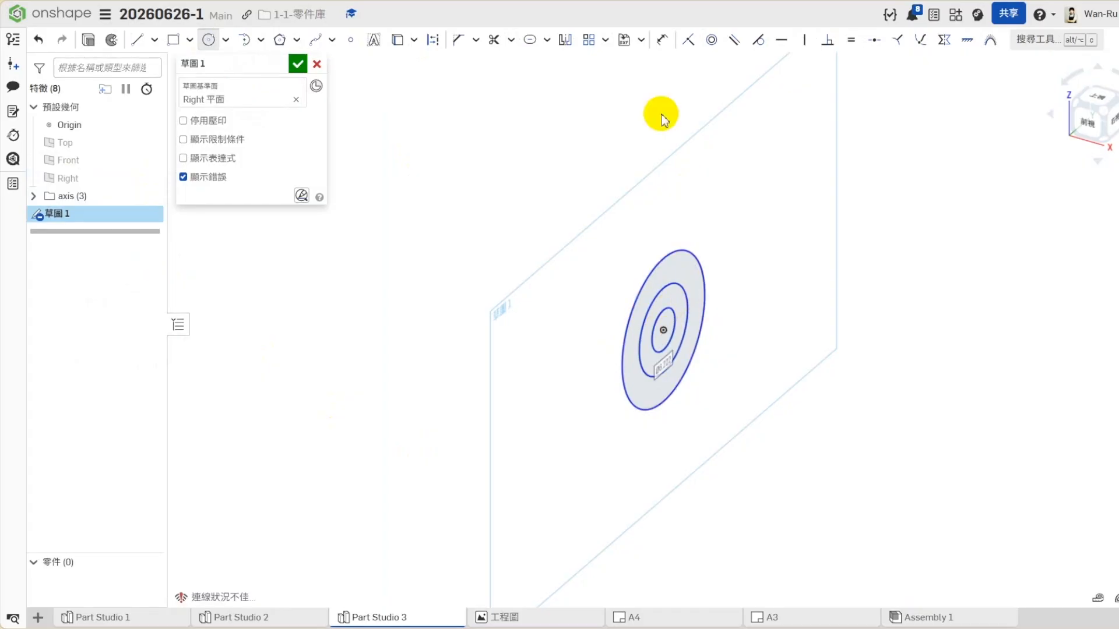
- Dimension the inner circle and the middle circle with a diameter of 17 mm each
{"action": "left_click", "coordinate": [663, 44]}
{"action": "left_click", "coordinate": [668, 316]}
{"action": "left_click", "coordinate": [761, 265]}
{"action": "type", "text": "17"}
{"action": "key", "text": "Return"}
{"action": "left_click", "coordinate": [719, 217]}
{"action": "left_click", "coordinate": [824, 169]}
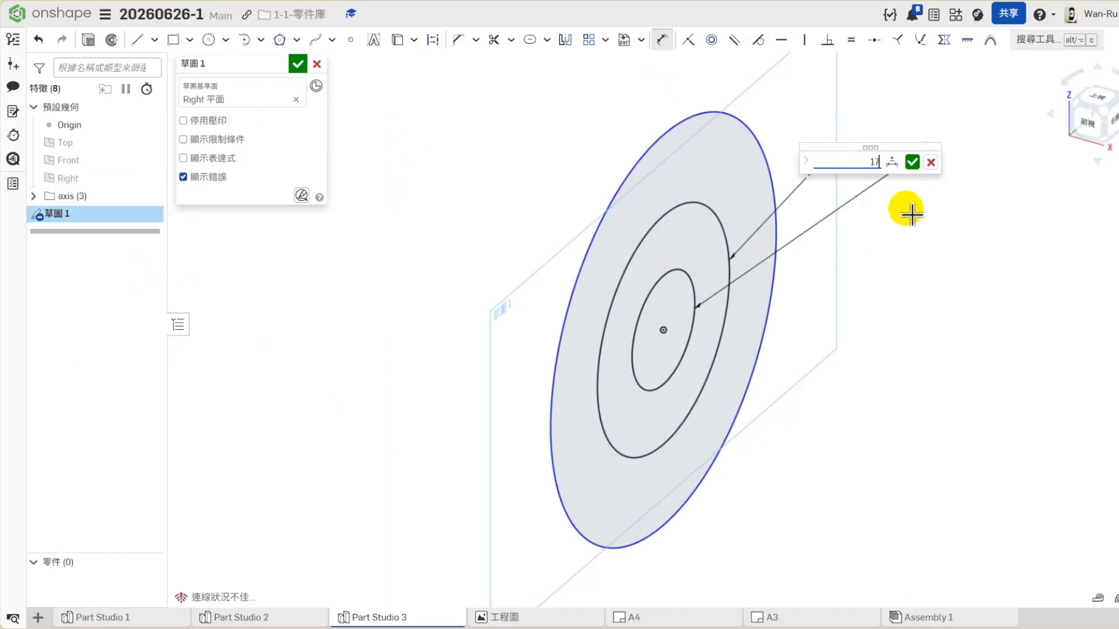
{"action": "key", "text": "Return"}
- Set the inner circle's diameter to 13 mm and dimension the outer circle's diameter at 20 mm
{"action": "left_click", "coordinate": [924, 152]}
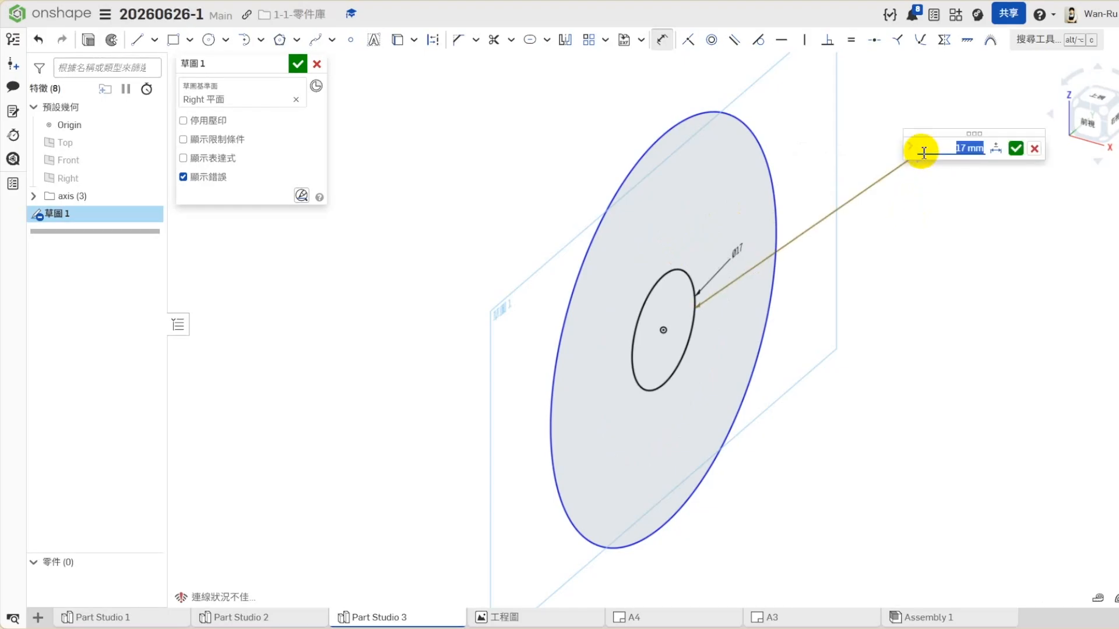
{"action": "type", "text": "13"}
{"action": "key", "text": "Return"}
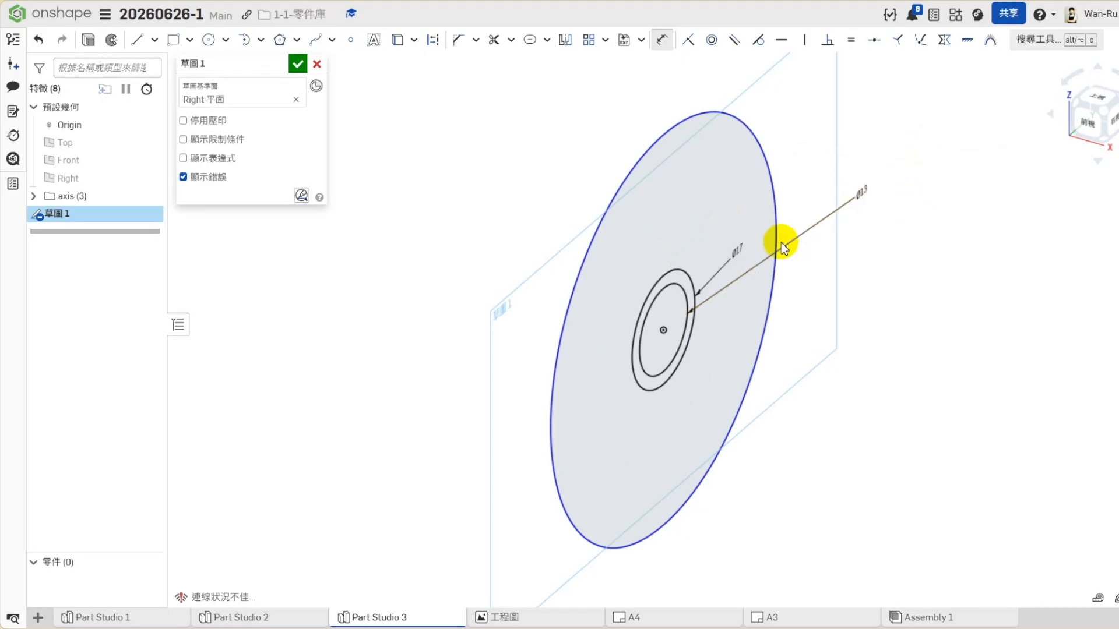
{"action": "left_click", "coordinate": [779, 188]}
{"action": "left_click", "coordinate": [779, 188]}
{"action": "type", "text": "20"}
{"action": "key", "text": "Return"}
{"action": "key", "text": "Escape"}
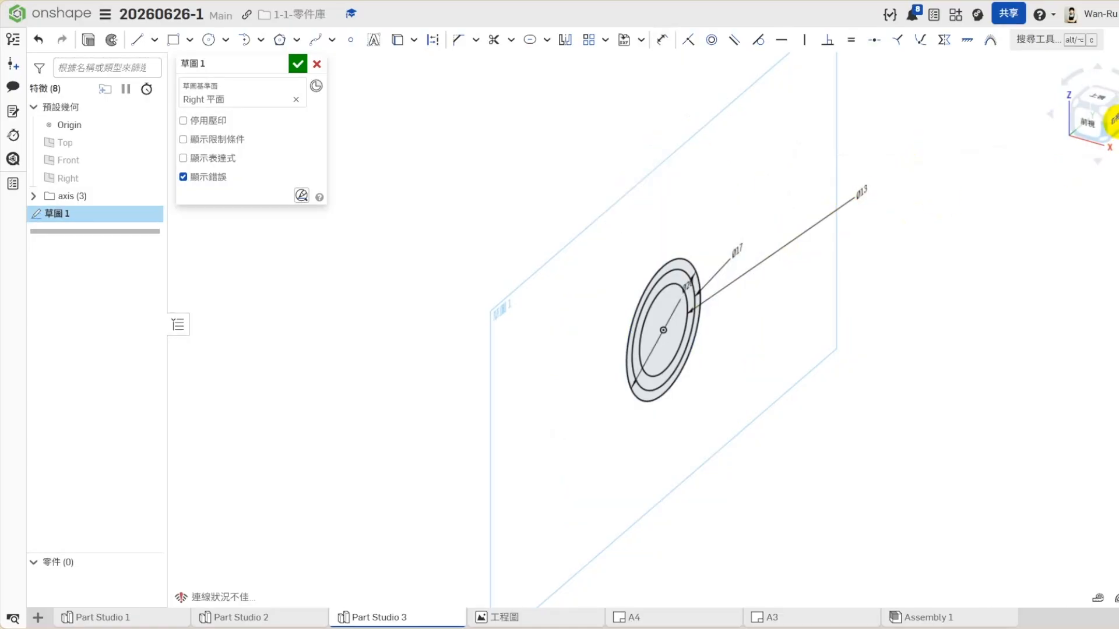
- View the sketch face-on, rearrange the dimension labels and delete the Ø17 and Ø20 dimensions
{"action": "left_click", "coordinate": [1112, 119]}
{"action": "left_click_drag", "start_coordinate": [967, 387], "coordinate": [474, 344]}
{"action": "scroll", "coordinate": [483, 342], "scroll_direction": "up", "scroll_amount": 3}
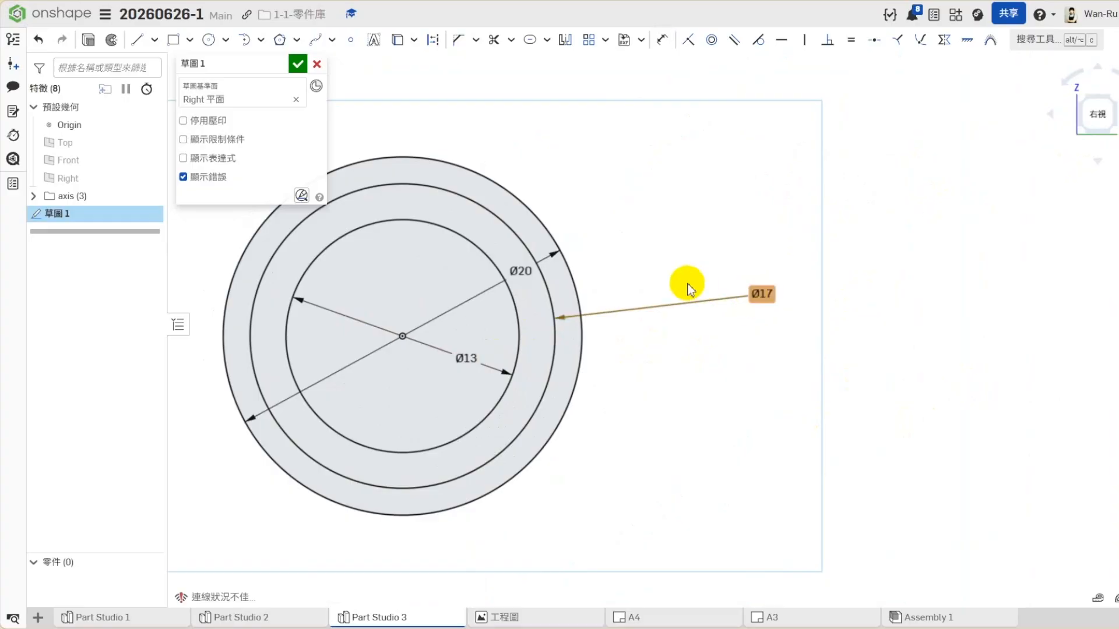
{"action": "key", "text": "Delete"}
{"action": "left_click", "coordinate": [521, 271]}
{"action": "key", "text": "Delete"}
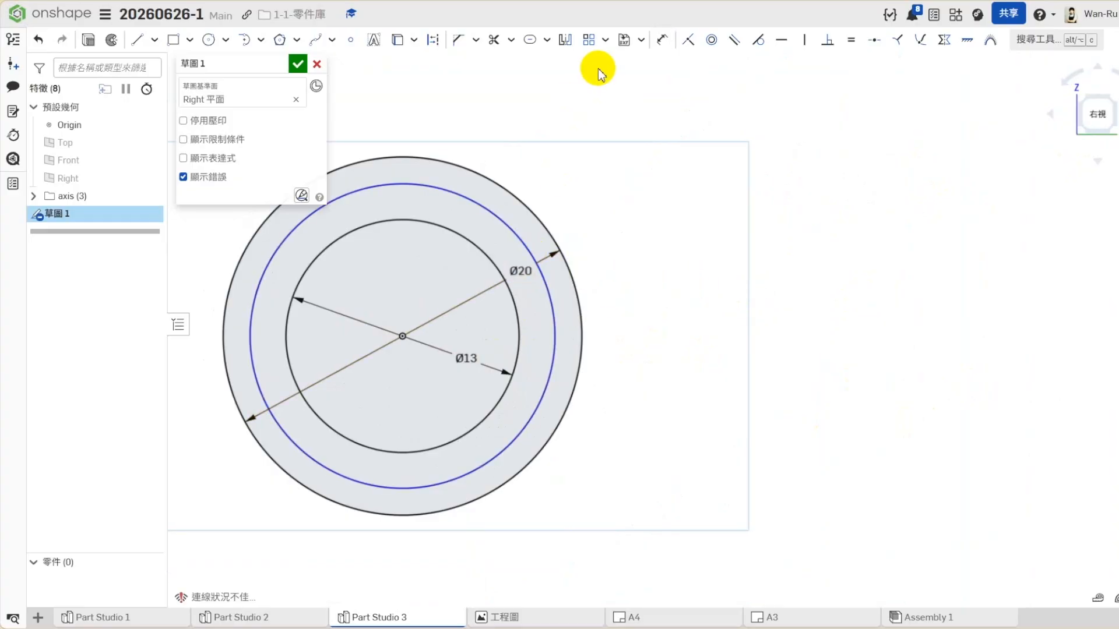
- Dimension the radial gaps between the circles at 2 mm inside and 1.5 mm outside, and finish the sketch
{"action": "left_click", "coordinate": [662, 40]}
{"action": "left_click", "coordinate": [554, 320]}
{"action": "left_click", "coordinate": [519, 320]}
{"action": "left_click", "coordinate": [581, 337]}
{"action": "key", "text": "Return"}
{"action": "left_click", "coordinate": [554, 324]}
{"action": "left_click", "coordinate": [580, 327]}
{"action": "left_click", "coordinate": [572, 336]}
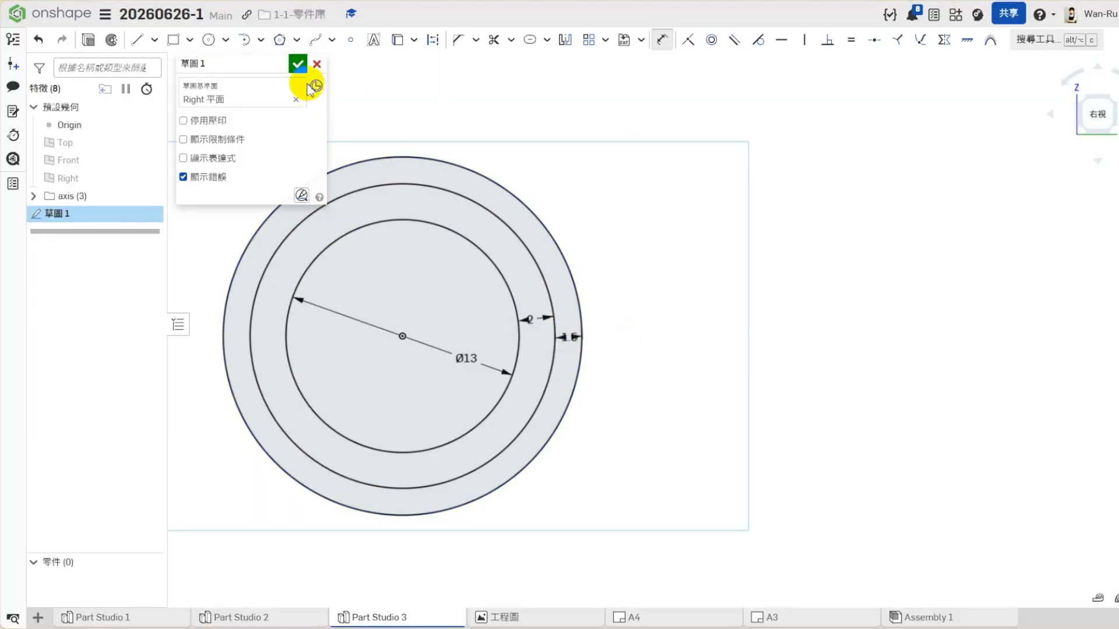
{"action": "left_click", "coordinate": [298, 64]}
{"action": "left_click", "coordinate": [1114, 162]}
{"action": "left_click", "coordinate": [1066, 195]}
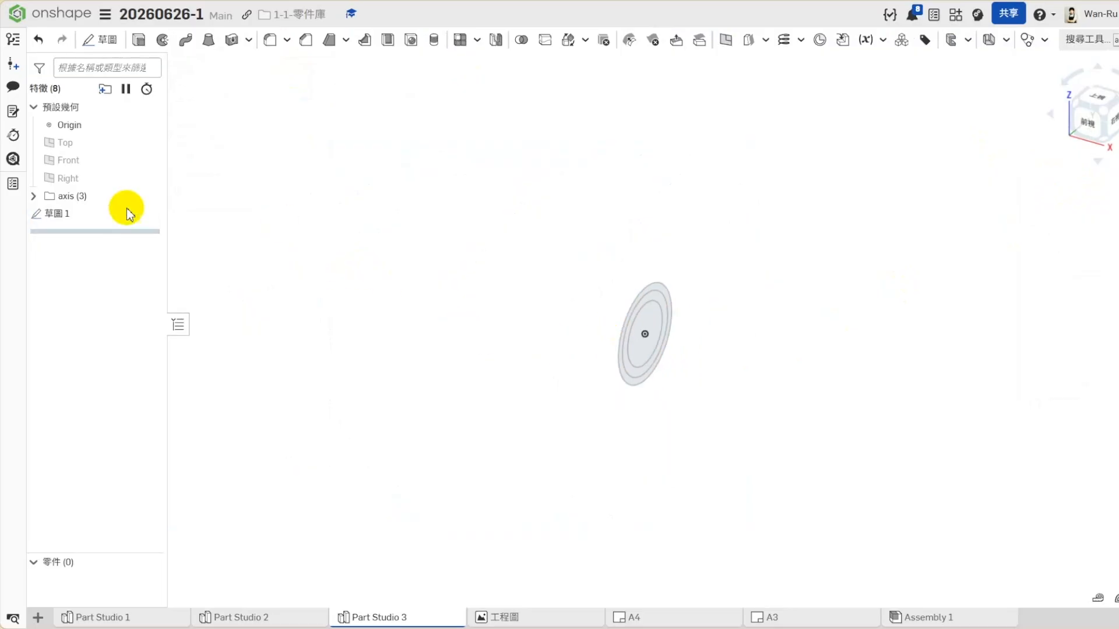
- Project the Ø13 circle into a new sketch on the Right plane and extrude it symmetrically to a depth of 153 mm
{"action": "right_click", "coordinate": [89, 179]}
{"action": "left_click", "coordinate": [132, 230]}
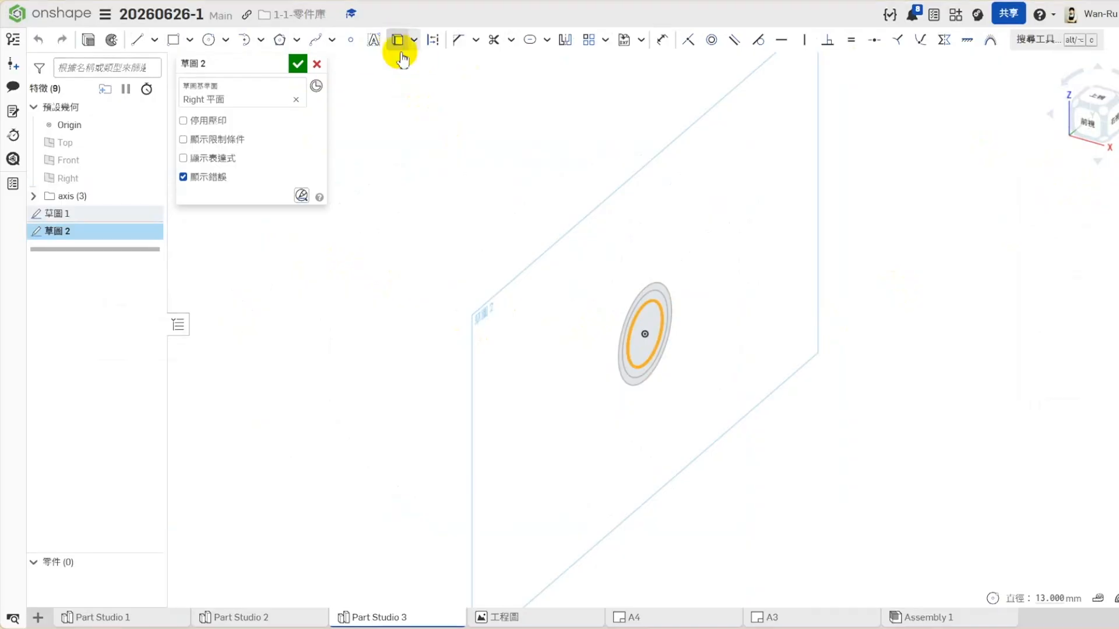
{"action": "left_click", "coordinate": [89, 38]}
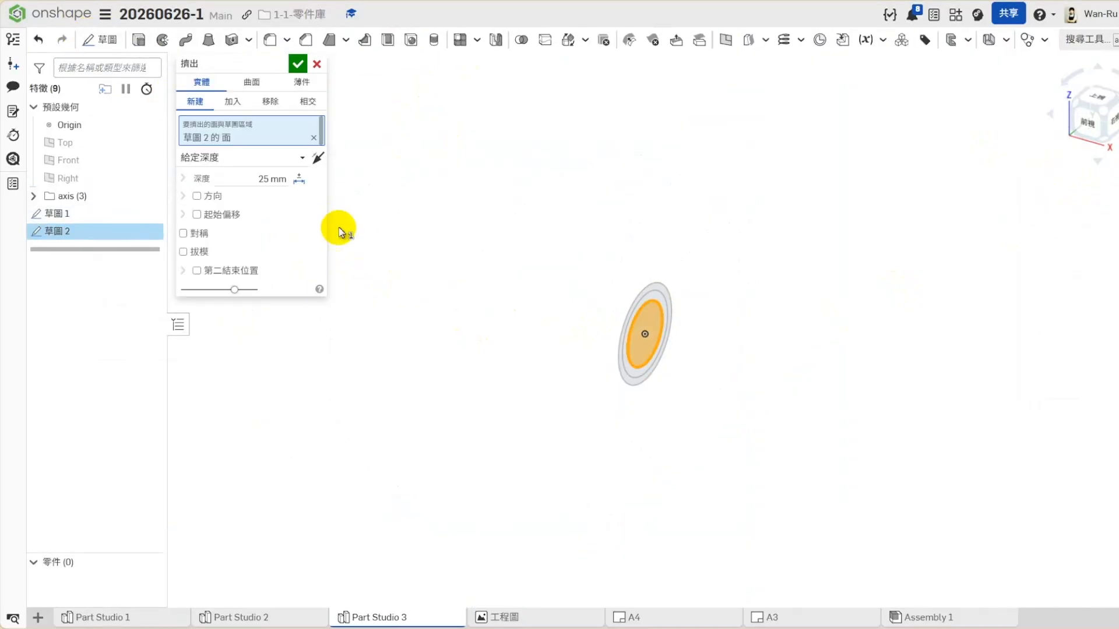
{"action": "left_click", "coordinate": [250, 180]}
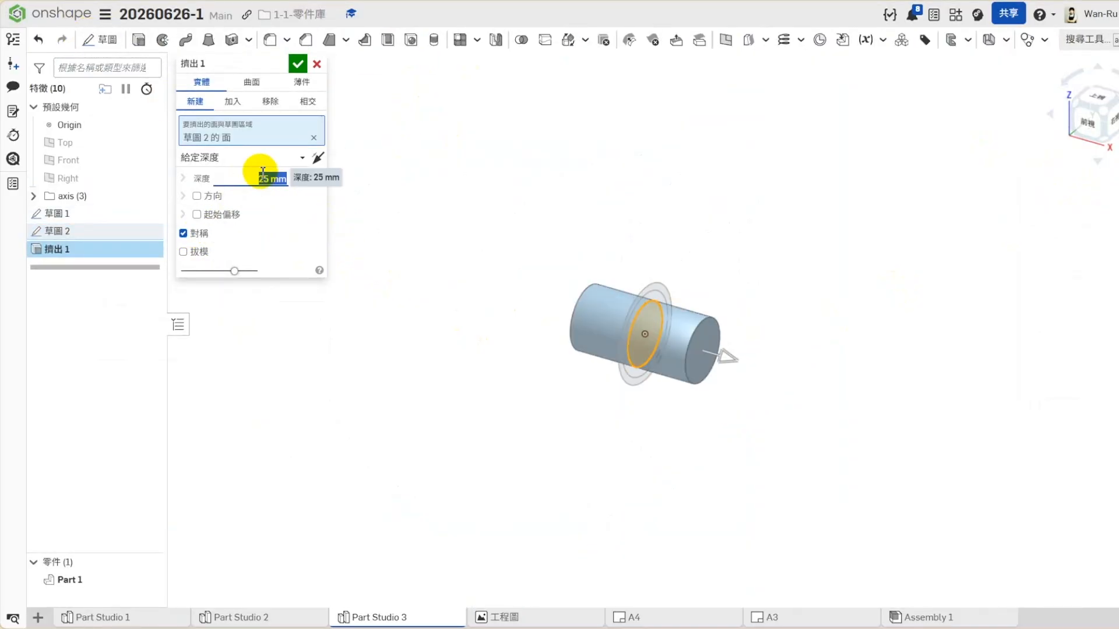
{"action": "type", "text": "153"}
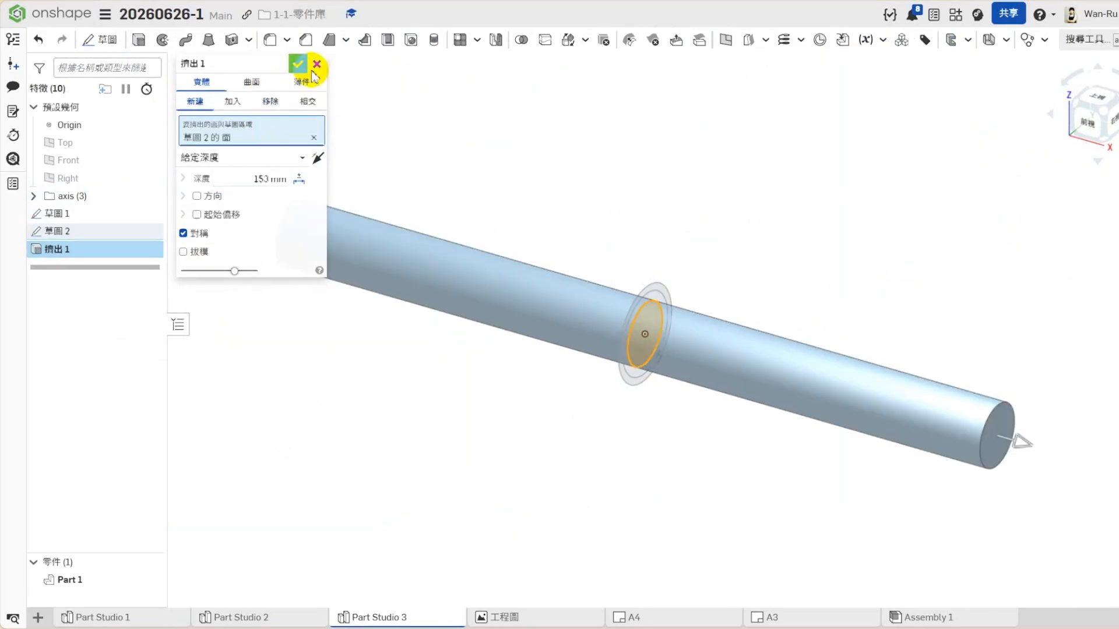
{"action": "left_click", "coordinate": [299, 64]}
{"action": "scroll", "coordinate": [599, 238], "scroll_direction": "down", "scroll_amount": 2}
{"action": "scroll", "coordinate": [592, 343], "scroll_direction": "up", "scroll_amount": 1}
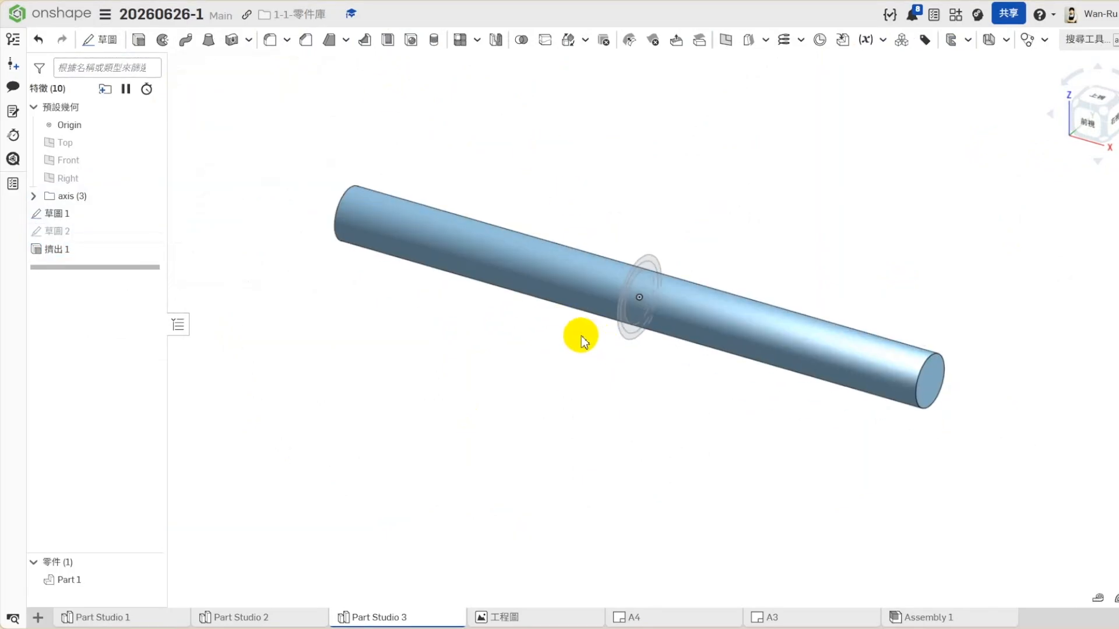
- Project the middle circle into a new sketch on the Right plane and extrude it as a new part up to the shaft's near end face
{"action": "scroll", "coordinate": [643, 215], "scroll_direction": "up", "scroll_amount": 1}
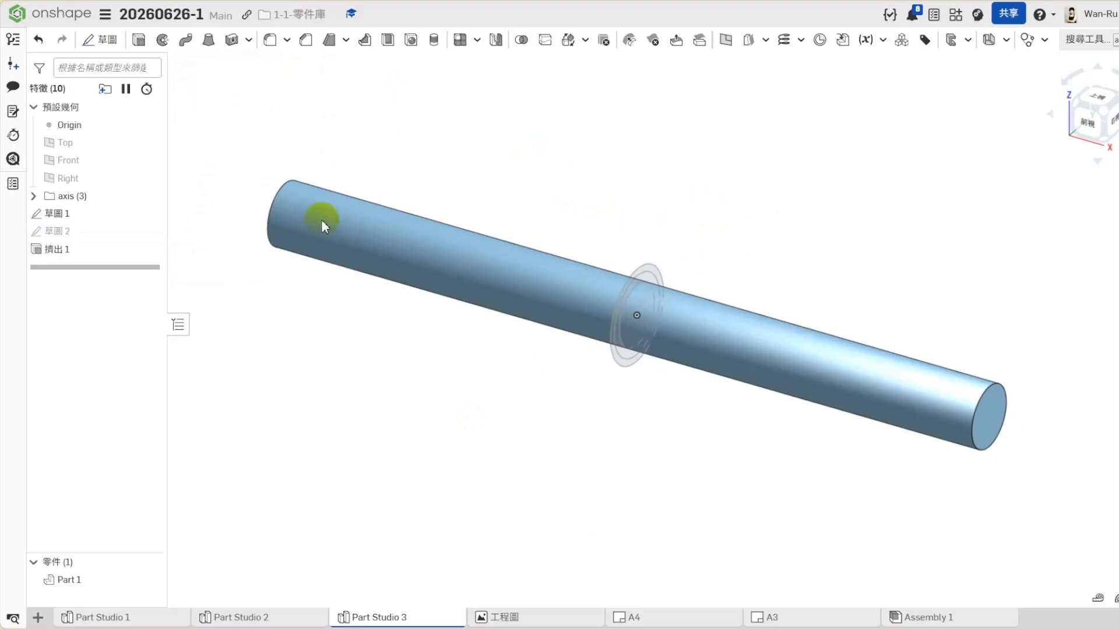
{"action": "right_click", "coordinate": [79, 178]}
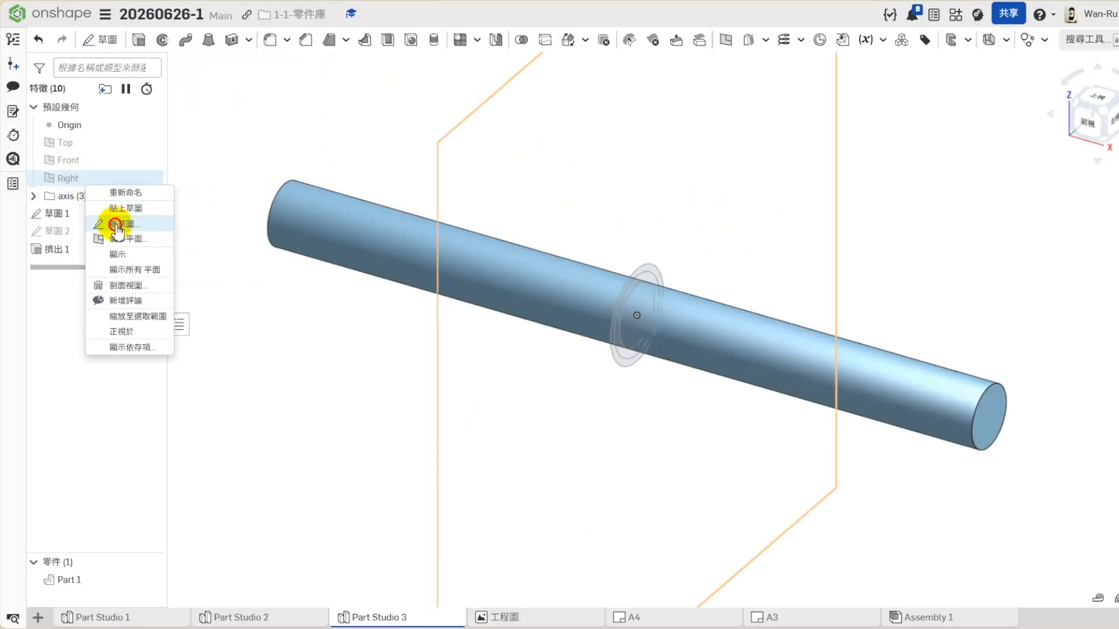
{"action": "left_click", "coordinate": [120, 224]}
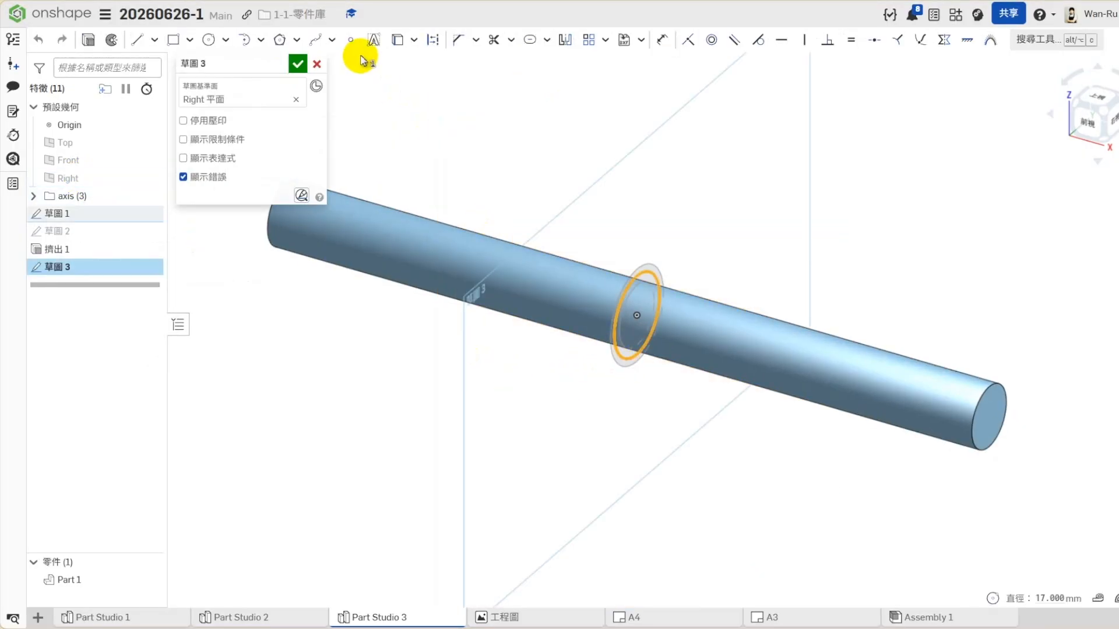
{"action": "left_click", "coordinate": [88, 40]}
{"action": "left_click", "coordinate": [192, 102]}
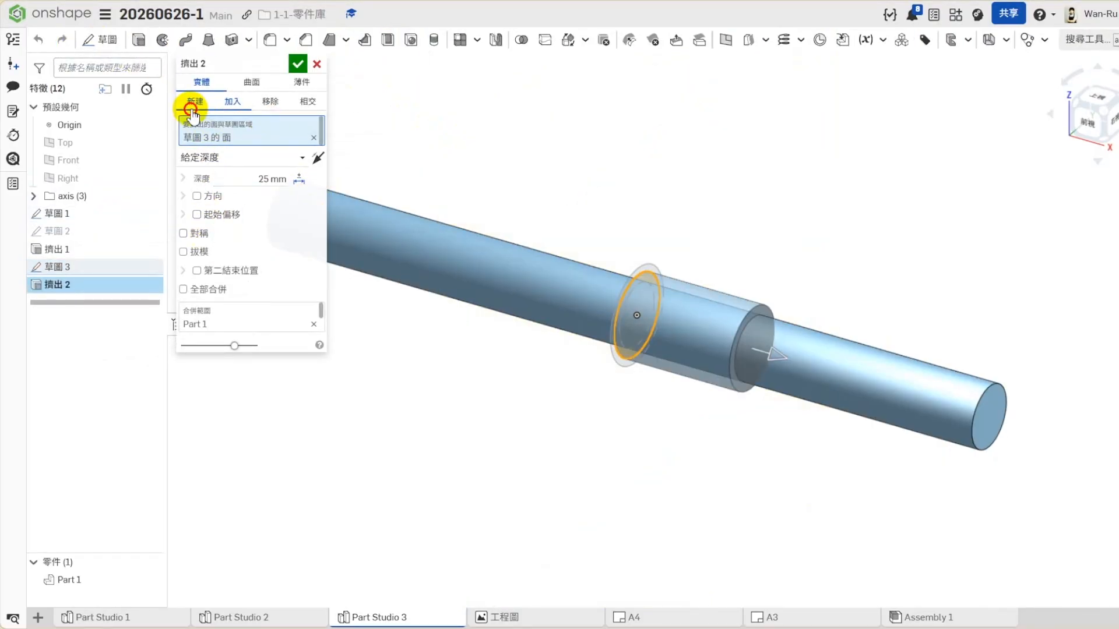
{"action": "left_click", "coordinate": [183, 233]}
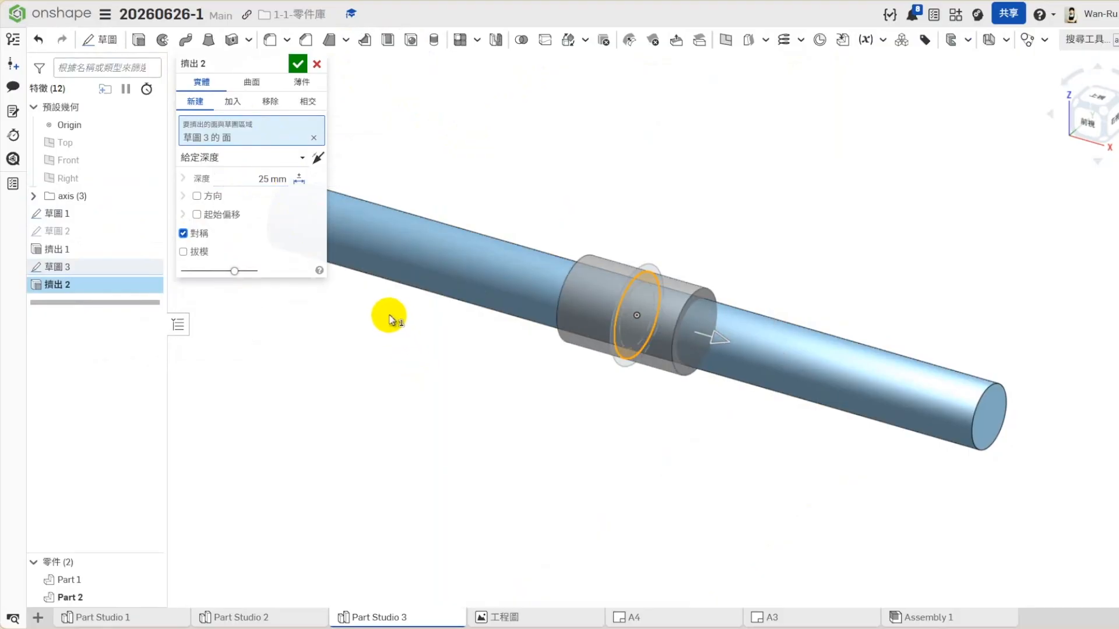
{"action": "left_click", "coordinate": [213, 156]}
{"action": "left_click", "coordinate": [217, 212]}
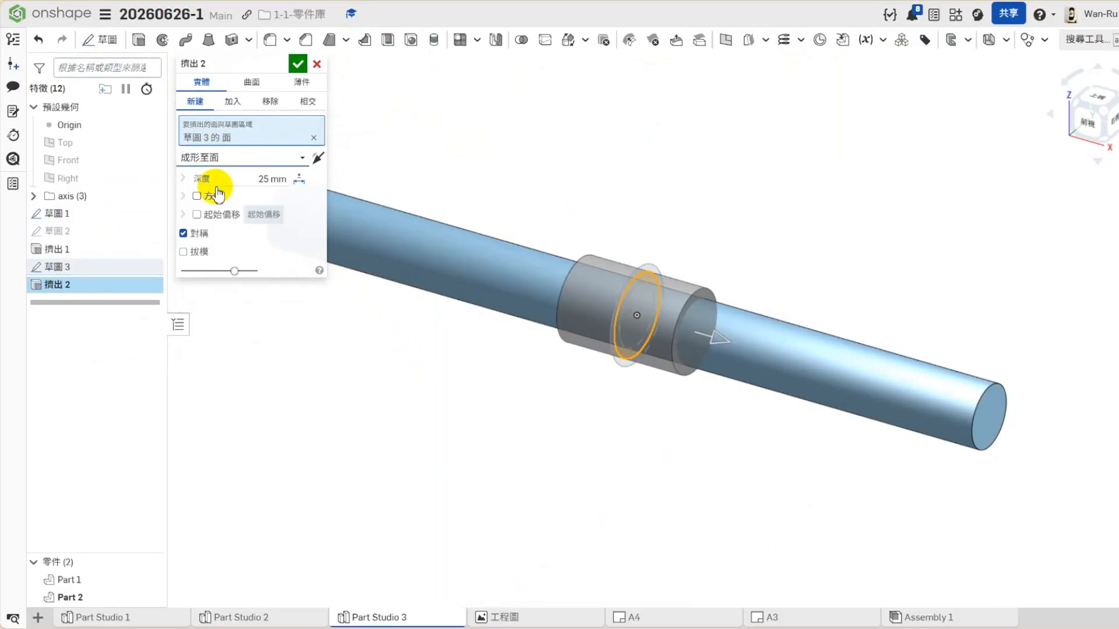
{"action": "left_click", "coordinate": [976, 406]}
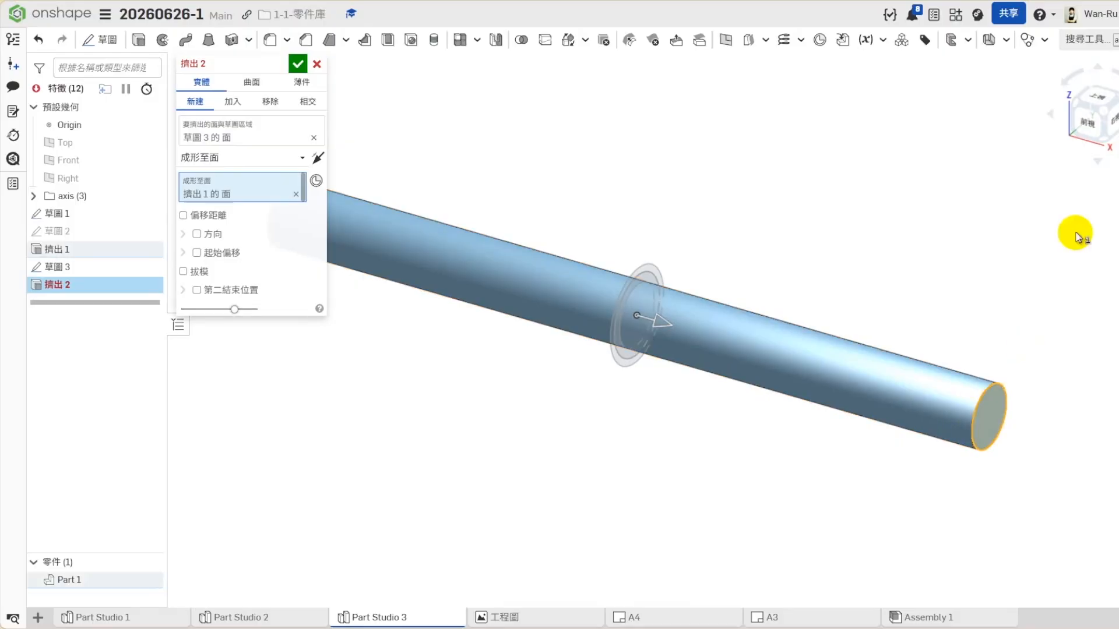
- Give the extrusion a second end position up to the shaft's opposite end face and finish it
{"action": "key", "text": "shift+Right"}
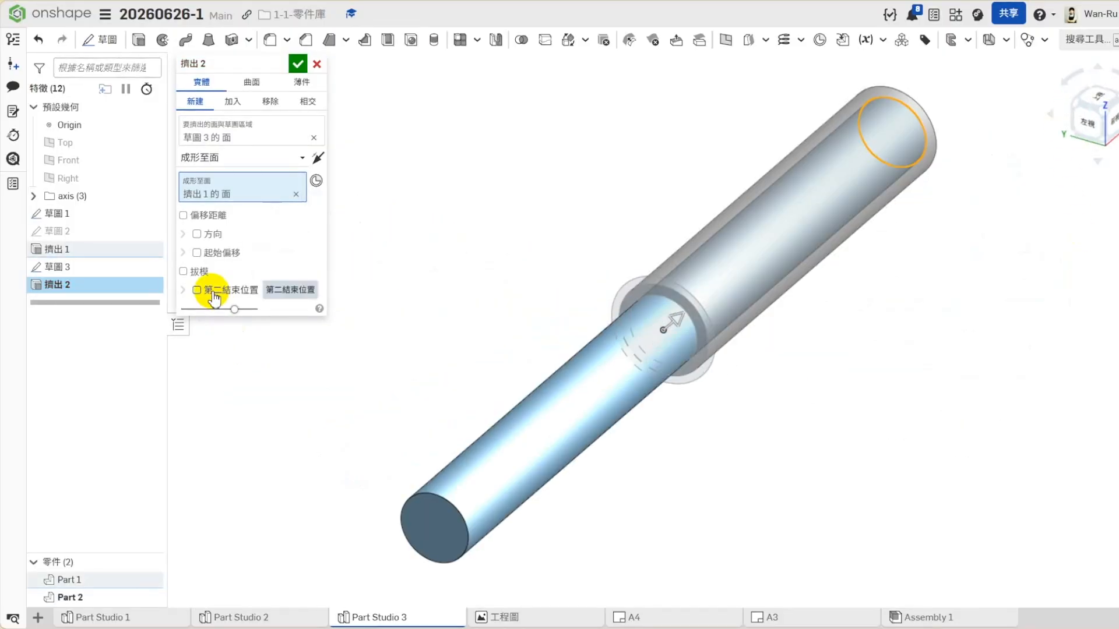
{"action": "left_click", "coordinate": [213, 291]}
{"action": "left_click", "coordinate": [226, 316]}
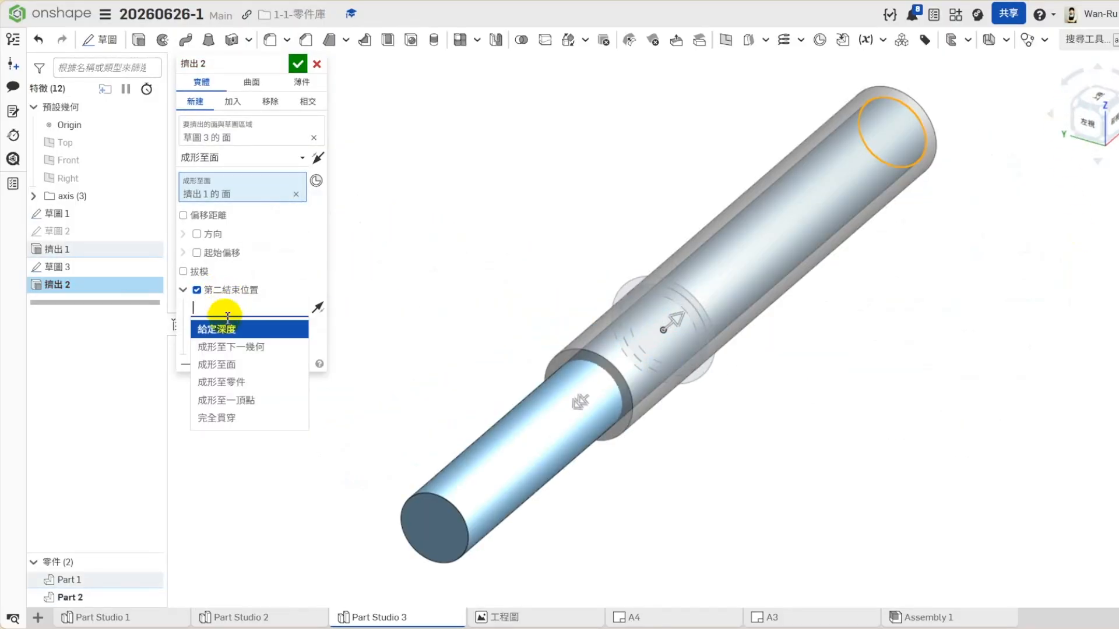
{"action": "left_click", "coordinate": [217, 362]}
{"action": "left_click", "coordinate": [433, 535]}
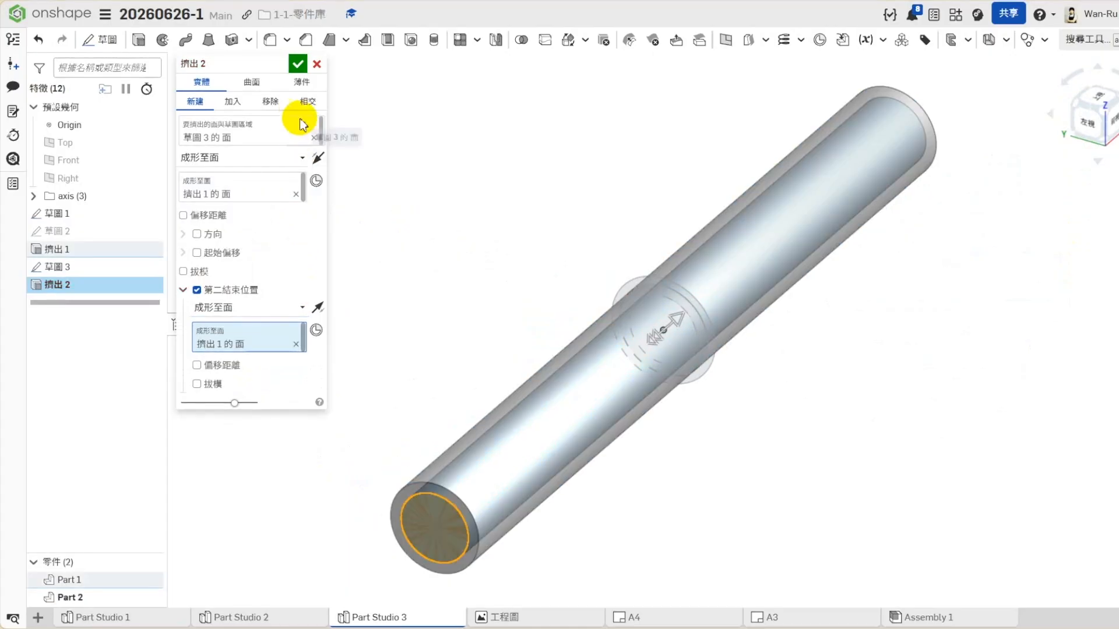
{"action": "left_click", "coordinate": [298, 63]}
- Consult the drawing and create a plane offset 68 mm inward from the outer cylinder's end face on the positive X side
{"action": "left_click", "coordinate": [1118, 163]}
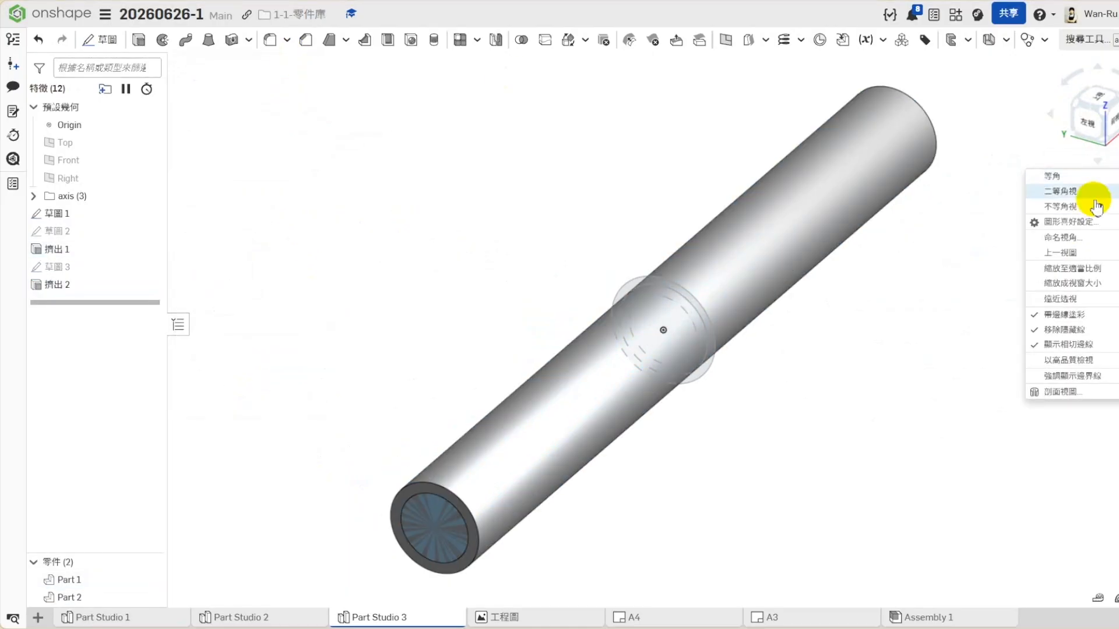
{"action": "left_click", "coordinate": [1092, 206]}
{"action": "scroll", "coordinate": [571, 405], "scroll_direction": "down", "scroll_amount": 3}
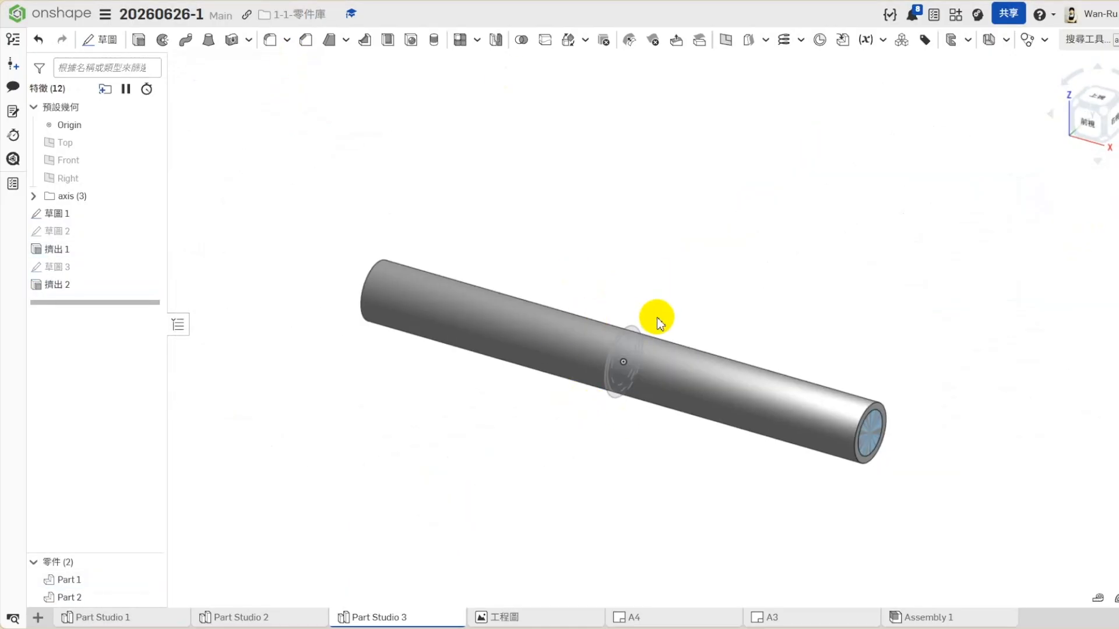
{"action": "left_click", "coordinate": [505, 619]}
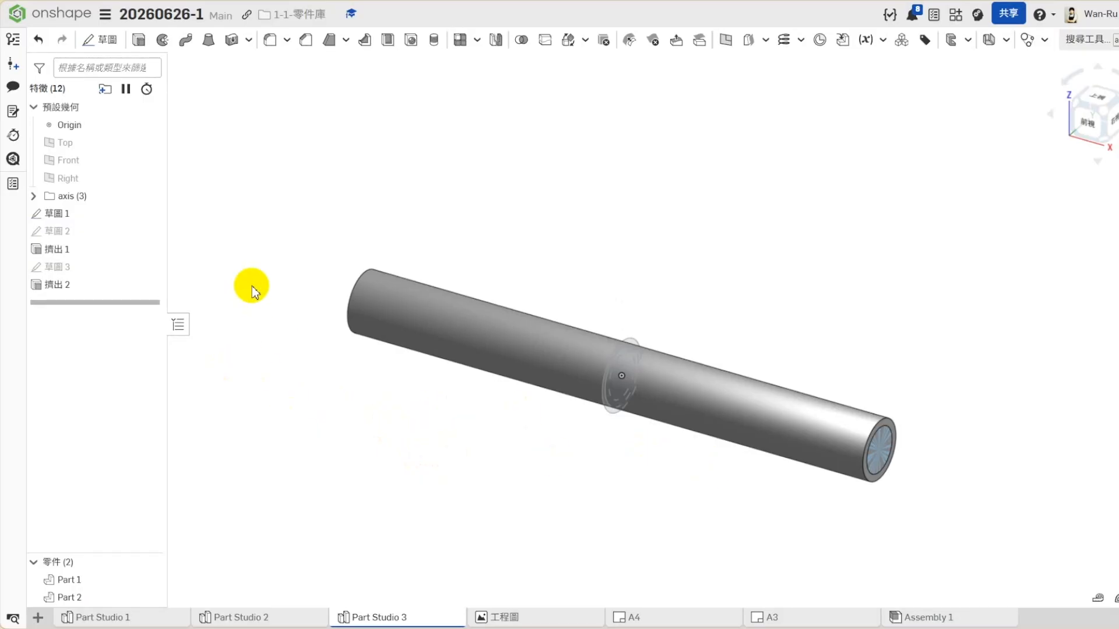
{"action": "scroll", "coordinate": [891, 432], "scroll_direction": "up", "scroll_amount": 2}
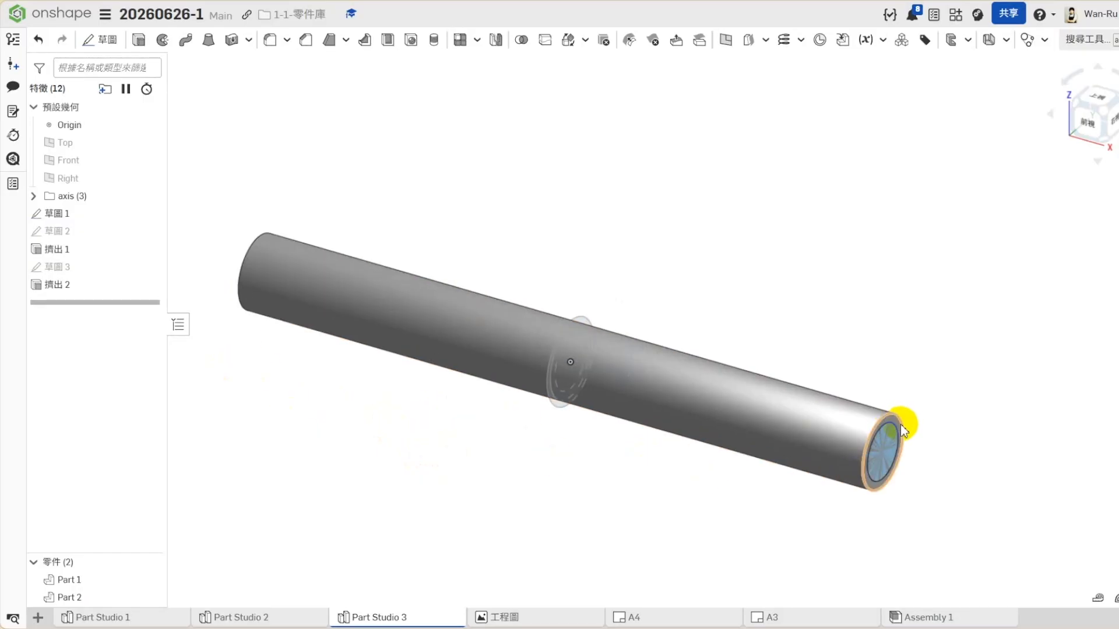
{"action": "scroll", "coordinate": [891, 429], "scroll_direction": "up", "scroll_amount": 2}
{"action": "left_click", "coordinate": [892, 434]}
{"action": "scroll", "coordinate": [931, 357], "scroll_direction": "down", "scroll_amount": 3}
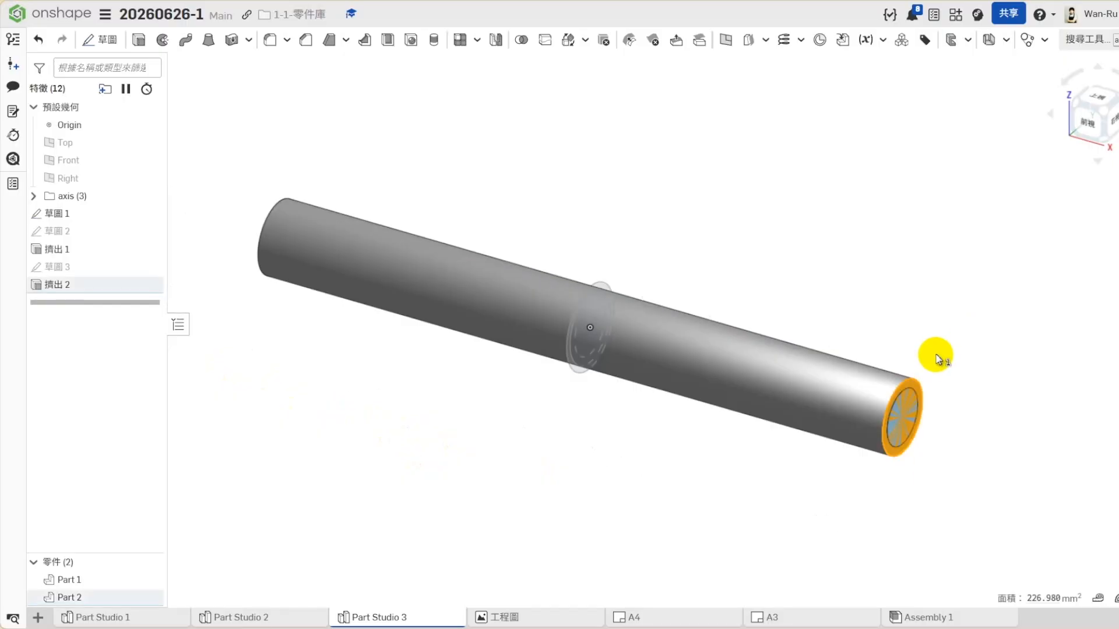
{"action": "left_click", "coordinate": [746, 43]}
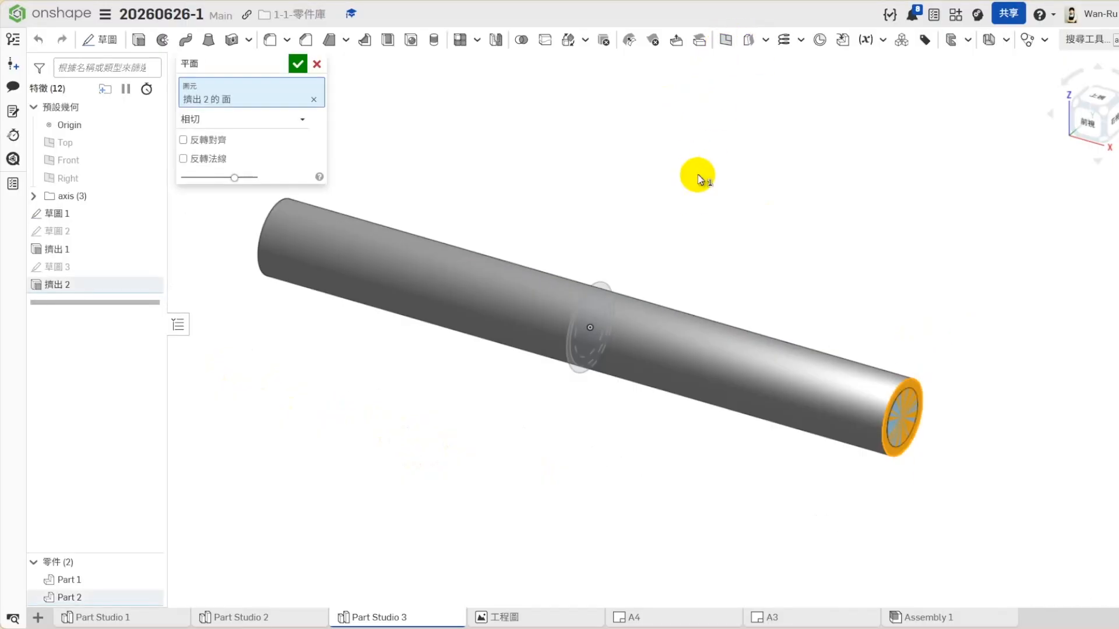
{"action": "left_click", "coordinate": [319, 140]}
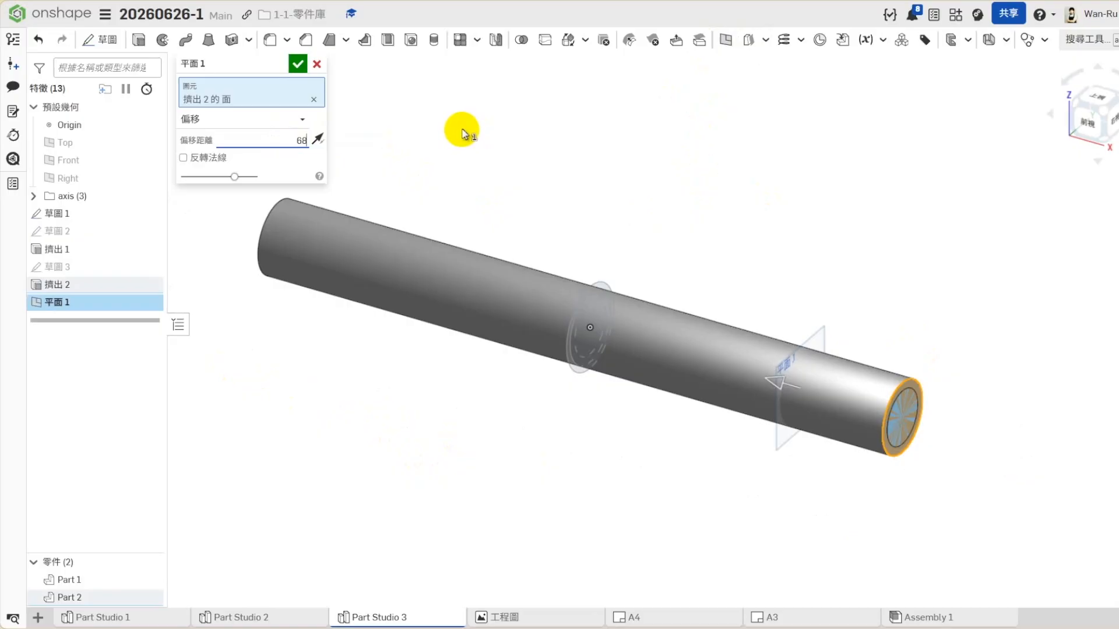
{"action": "key", "text": "Return"}
{"action": "left_click", "coordinate": [298, 63]}
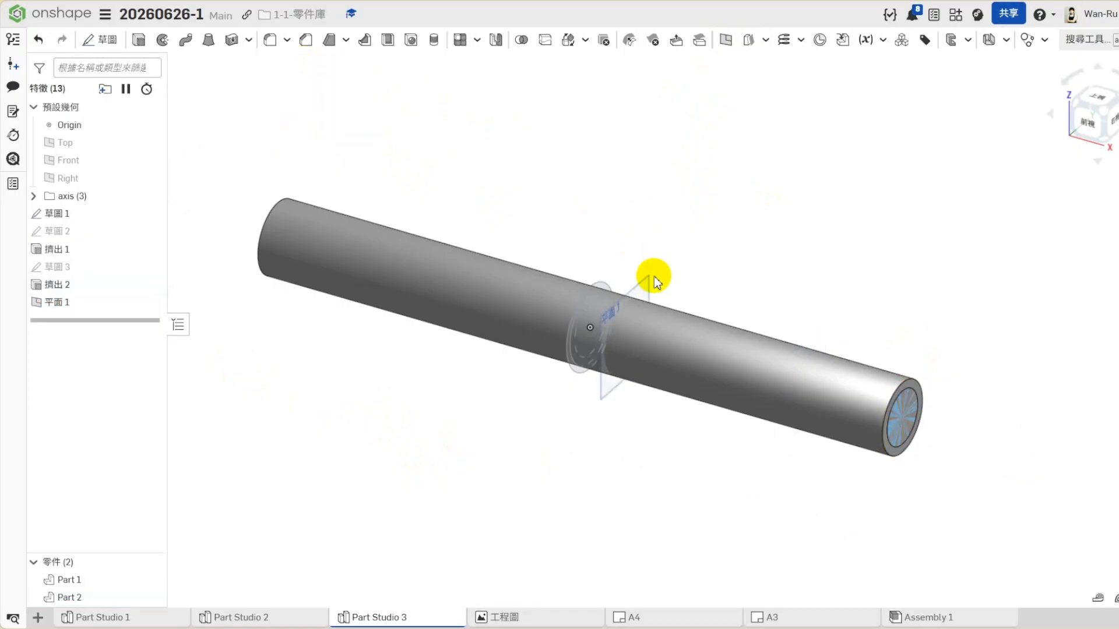
- Create a second plane offset 30 mm from the first one, toward the shaft's far end
{"action": "left_click", "coordinate": [653, 282]}
{"action": "left_click", "coordinate": [725, 39]}
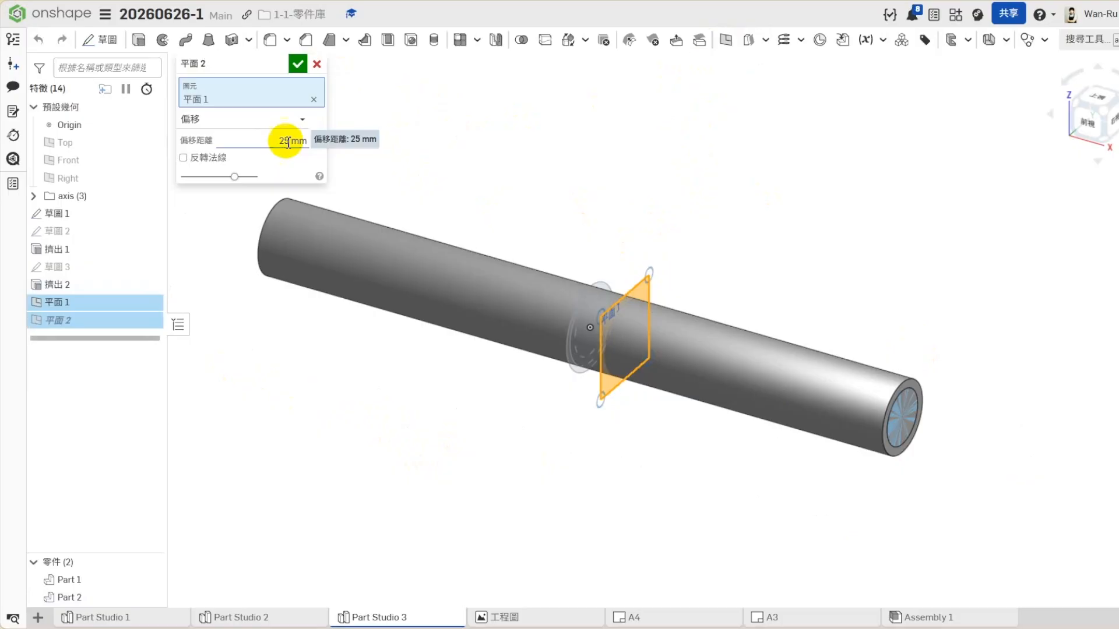
{"action": "left_click", "coordinate": [276, 139]}
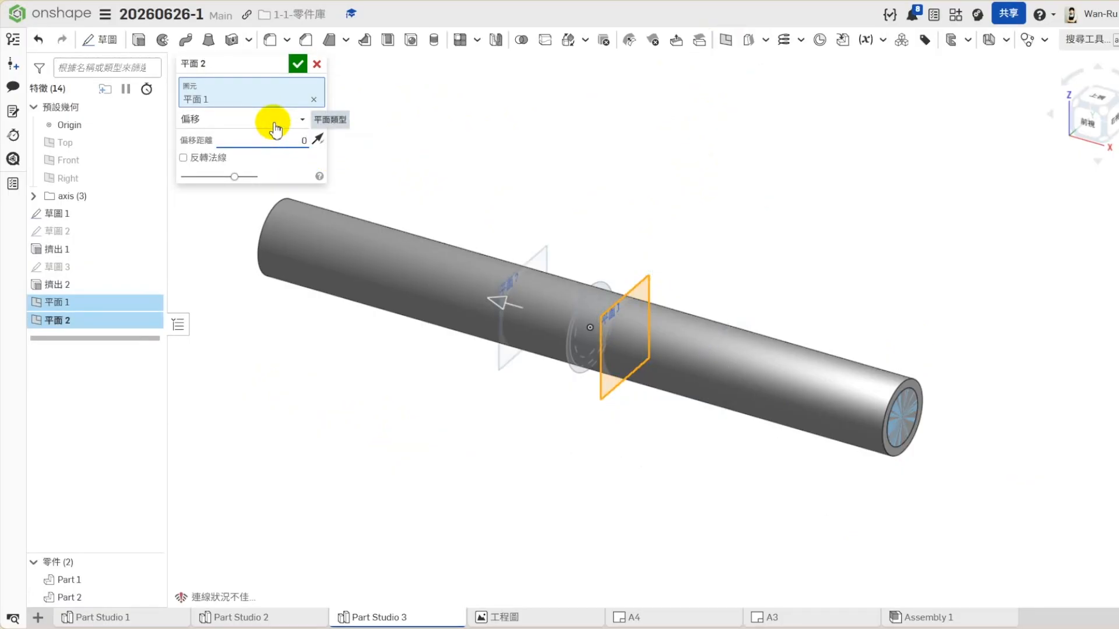
{"action": "key", "text": "Return"}
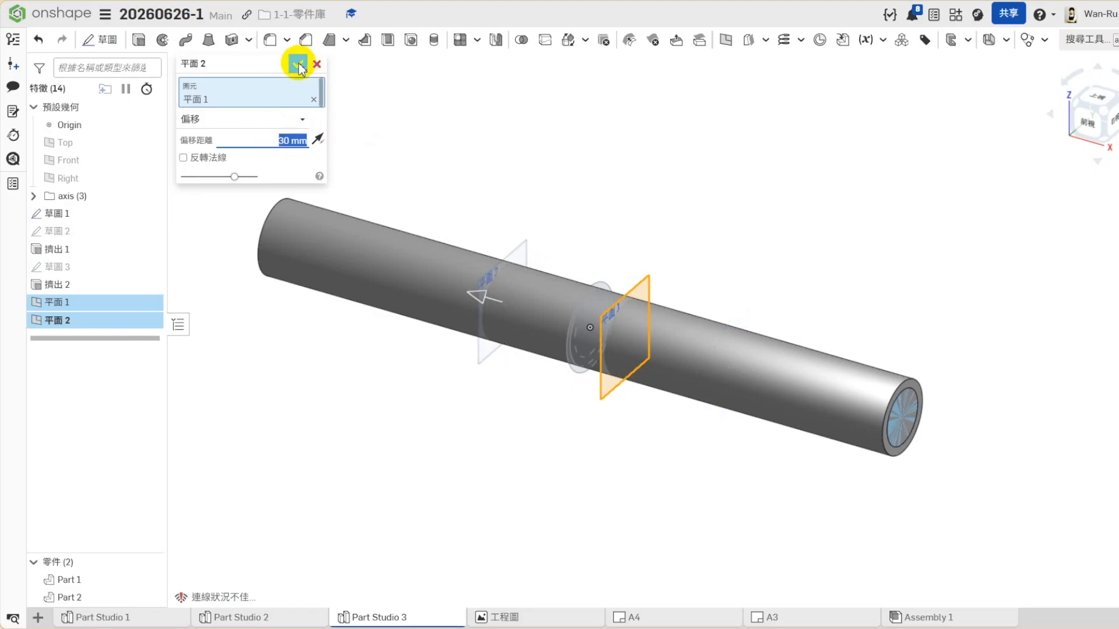
{"action": "left_click", "coordinate": [298, 64]}
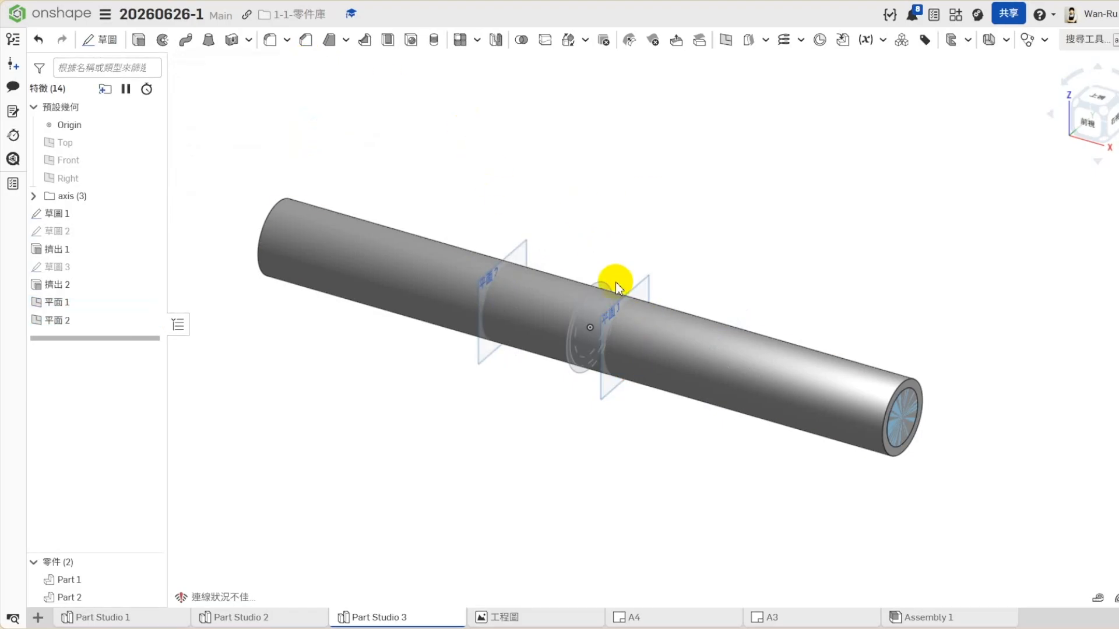
- Split the outer cylinder, Part 2, with the first offset plane, keeping both sides
{"action": "left_click", "coordinate": [546, 41]}
{"action": "left_click", "coordinate": [769, 339]}
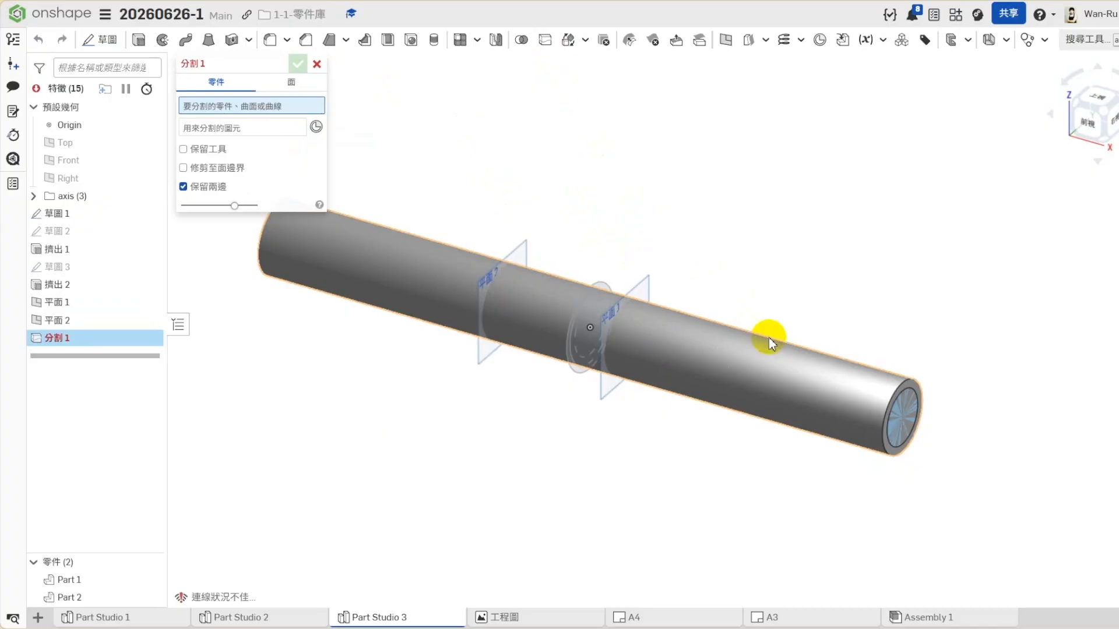
{"action": "left_click", "coordinate": [227, 143]}
{"action": "left_click", "coordinate": [641, 295]}
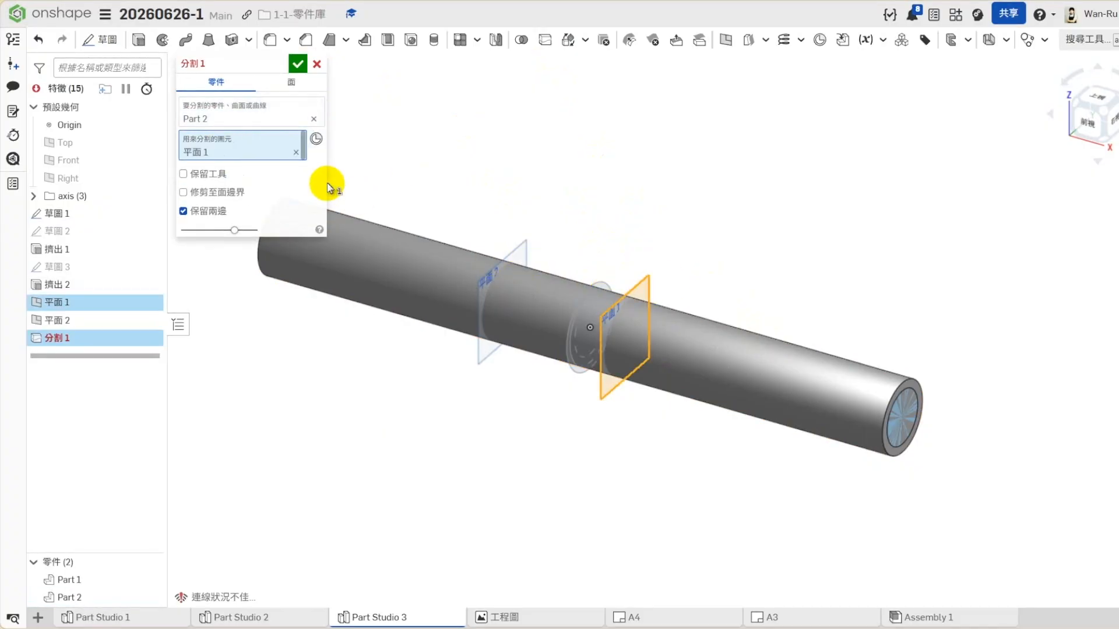
{"action": "left_click", "coordinate": [298, 64]}
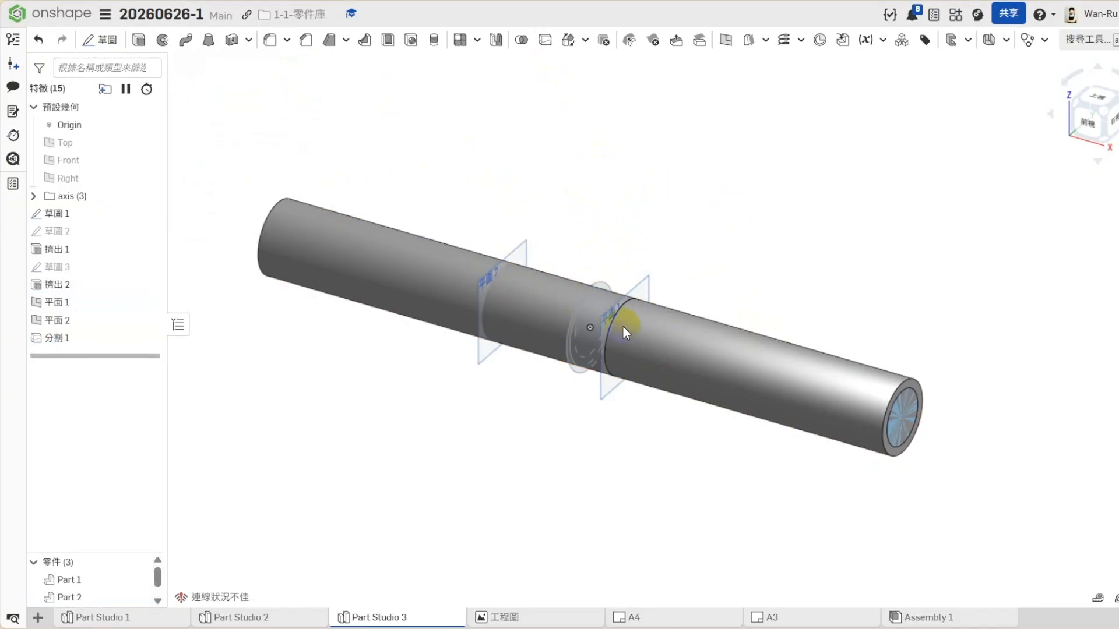
- Split the remaining longer piece of the outer cylinder with the second offset plane, keeping both sides
{"action": "left_click", "coordinate": [533, 59]}
{"action": "left_click", "coordinate": [362, 221]}
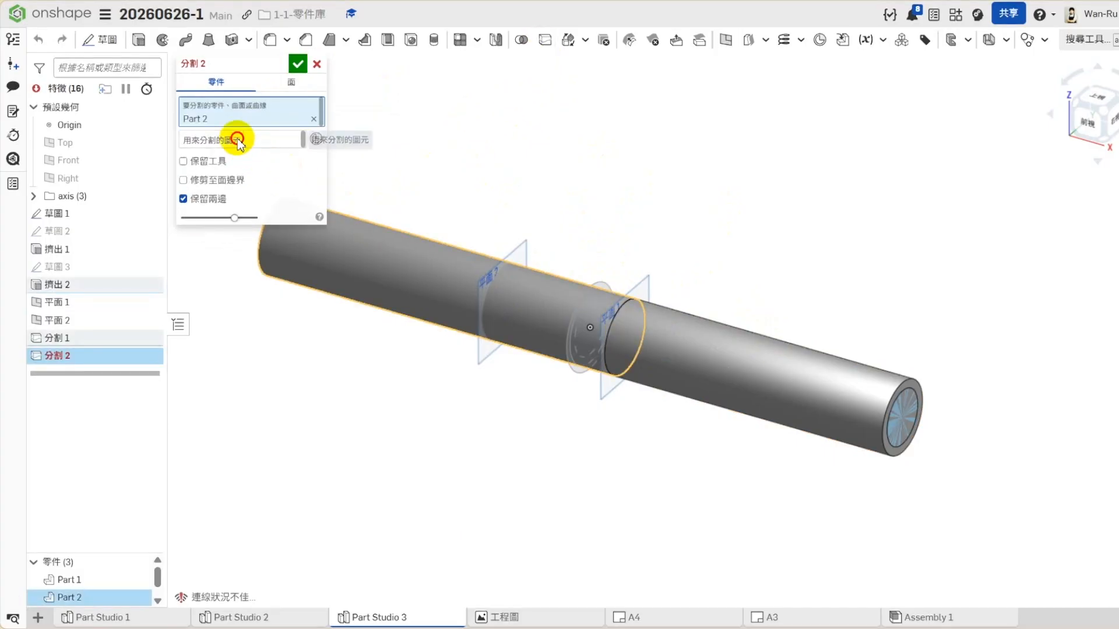
{"action": "left_click", "coordinate": [516, 254]}
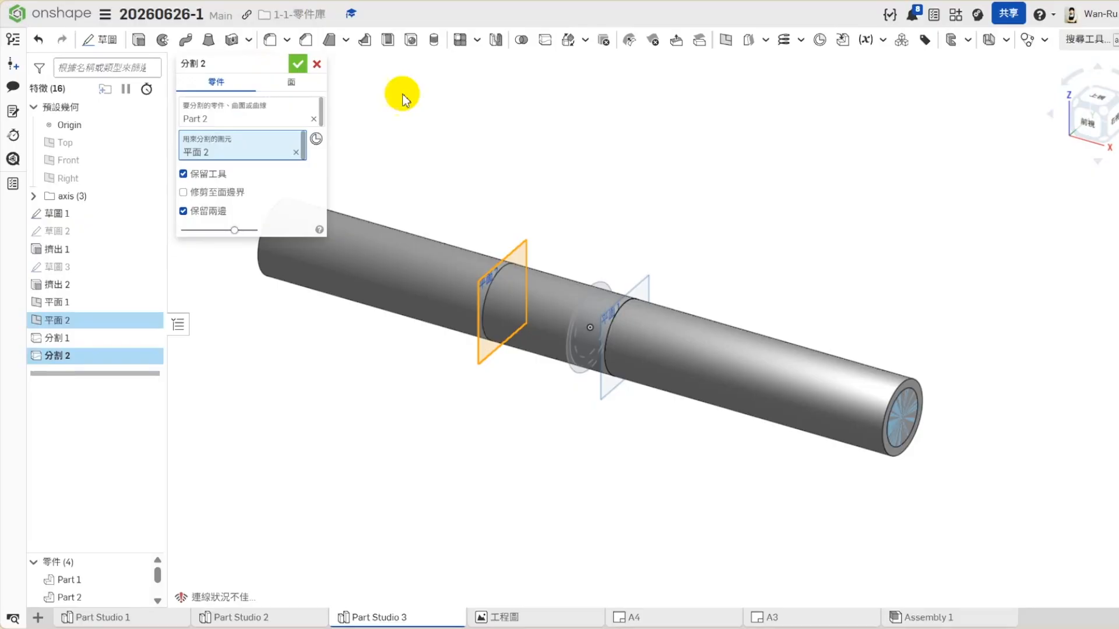
{"action": "key", "text": "Return"}
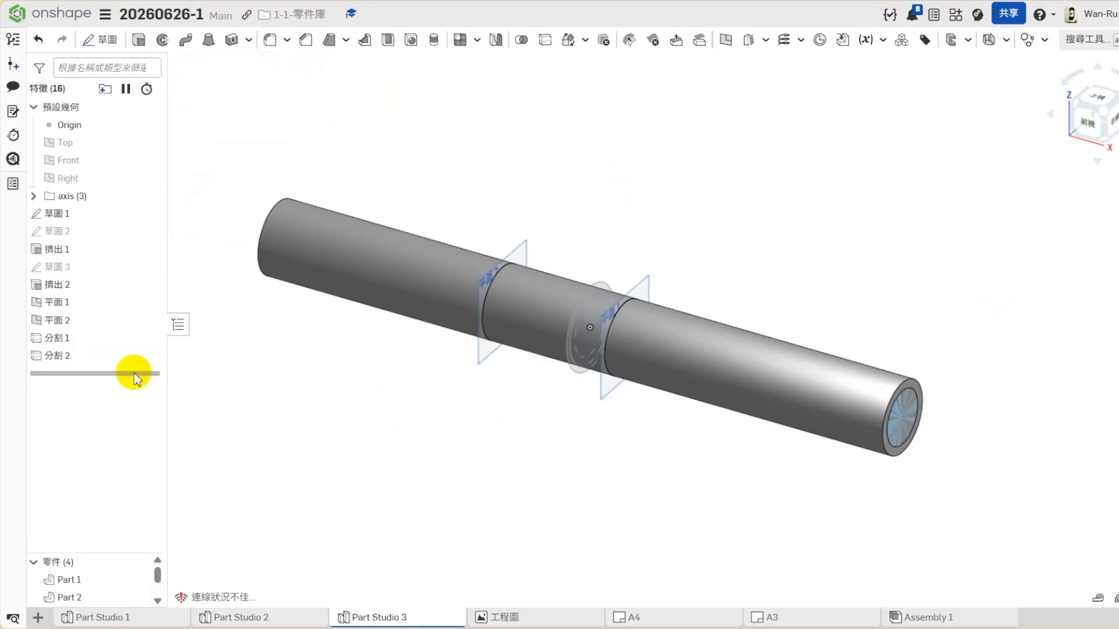
- Roll the feature history back to before the second split and hide the longer outer piece, Part 2
{"action": "left_click_drag", "start_coordinate": [105, 373], "coordinate": [109, 351]}
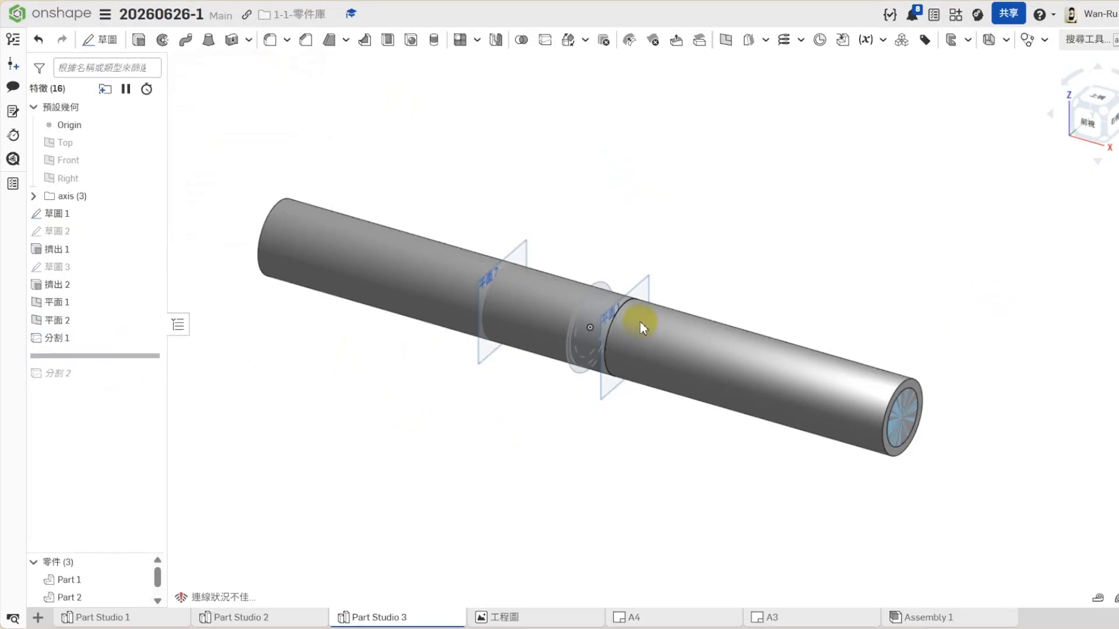
{"action": "left_click_drag", "start_coordinate": [117, 553], "coordinate": [120, 493]}
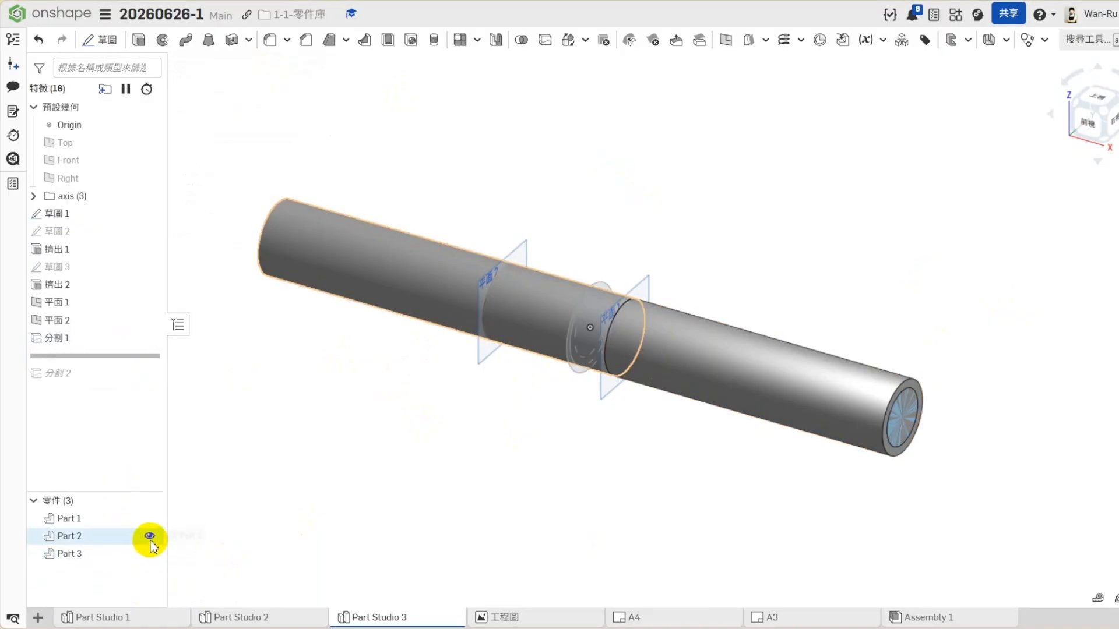
{"action": "left_click", "coordinate": [149, 536]}
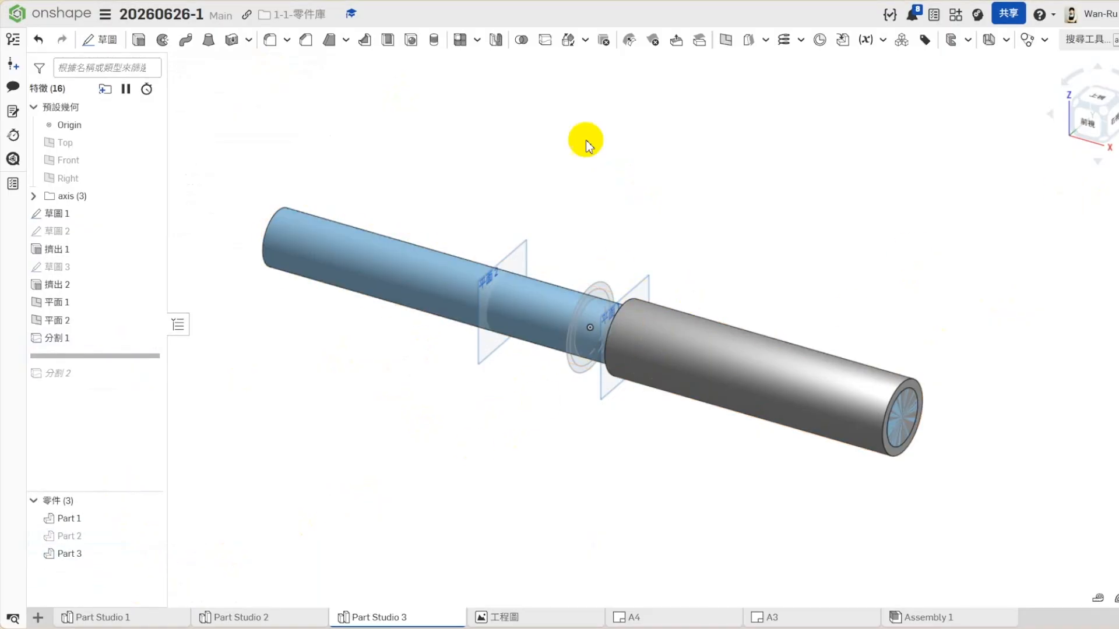
- Unite the inner shaft, Part 1, with the visible outer cylinder piece, Part 3, using a Boolean union
{"action": "left_click", "coordinate": [521, 40]}
{"action": "left_click", "coordinate": [537, 270]}
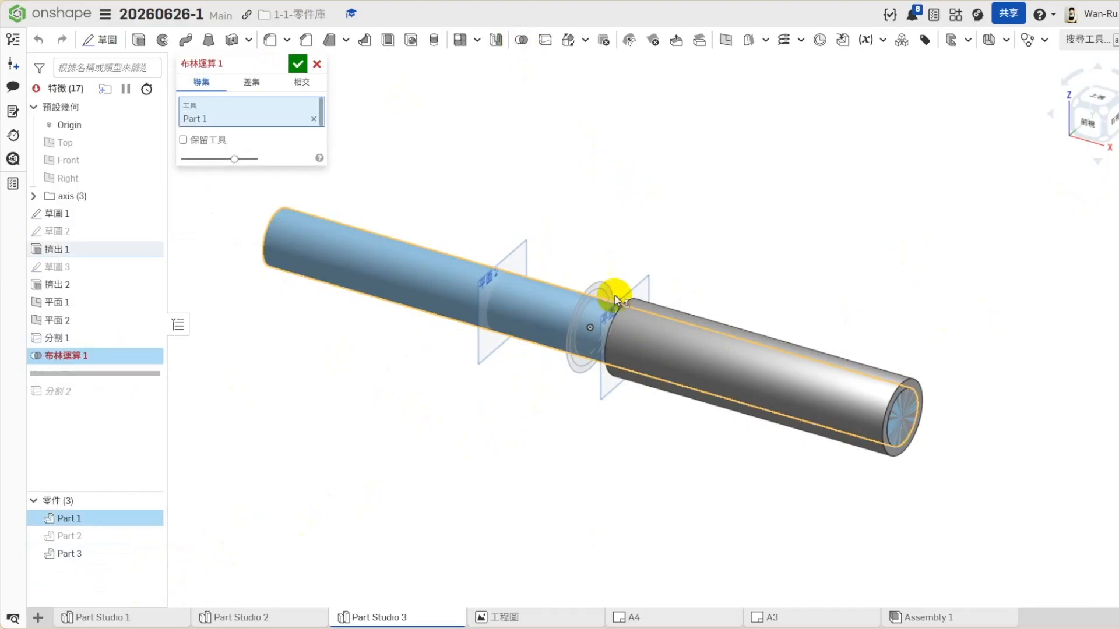
{"action": "left_click", "coordinate": [648, 305]}
{"action": "left_click", "coordinate": [298, 63]}
- Fillet the inner edge of the shoulder where the thin shaft meets the thicker section with a 2 mm radius
{"action": "left_click", "coordinate": [270, 40]}
{"action": "left_click", "coordinate": [1081, 120]}
{"action": "left_click", "coordinate": [271, 185]}
{"action": "left_click", "coordinate": [679, 311]}
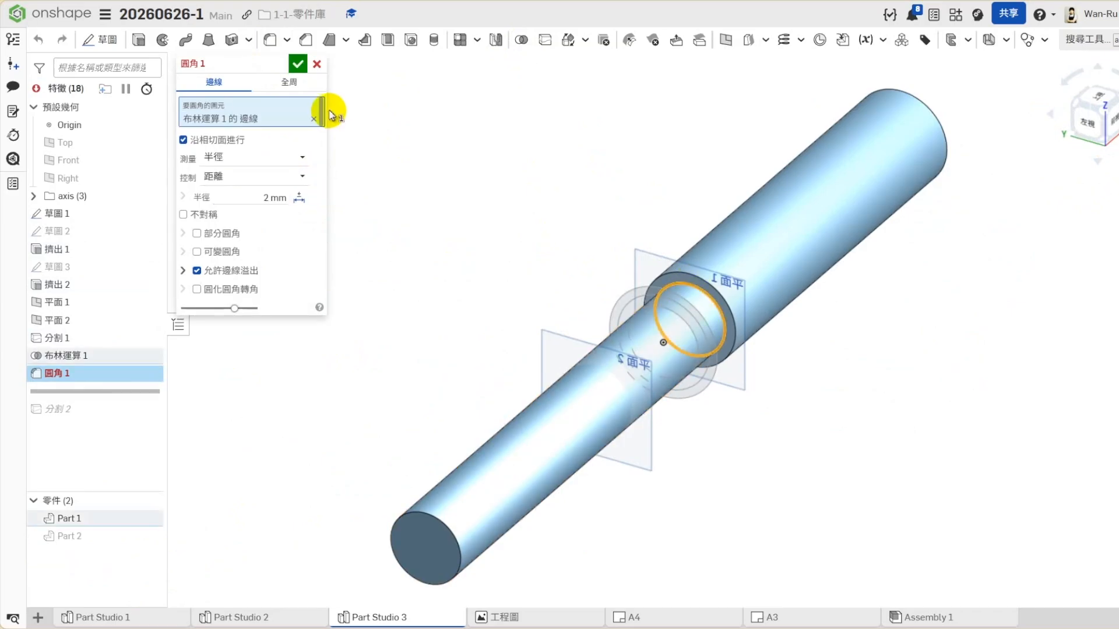
{"action": "left_click", "coordinate": [296, 65]}
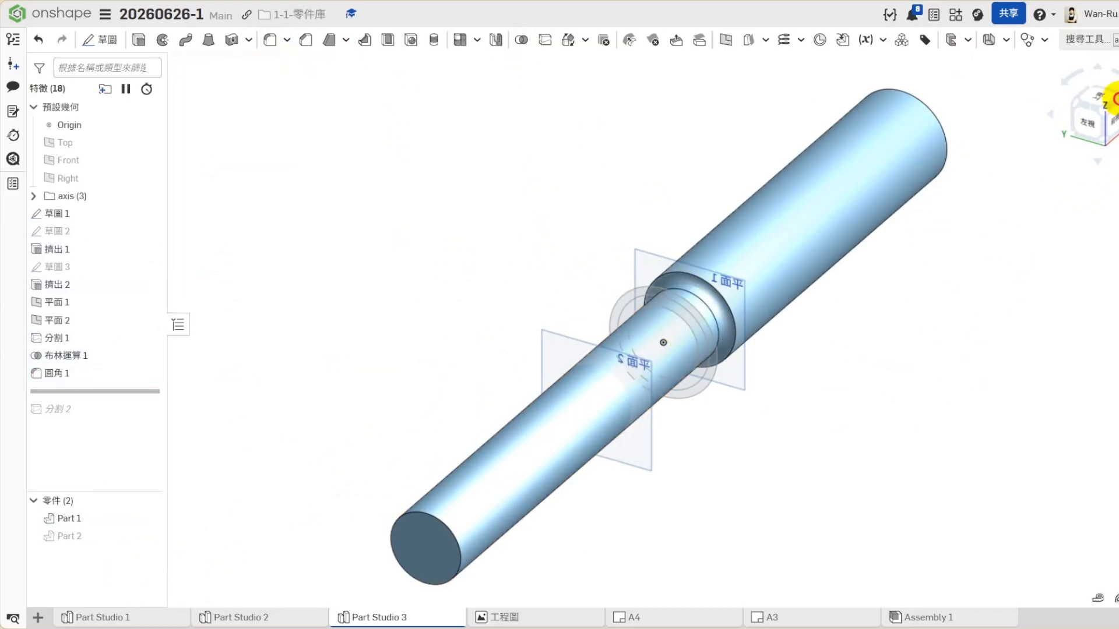
{"action": "left_click", "coordinate": [1112, 99]}
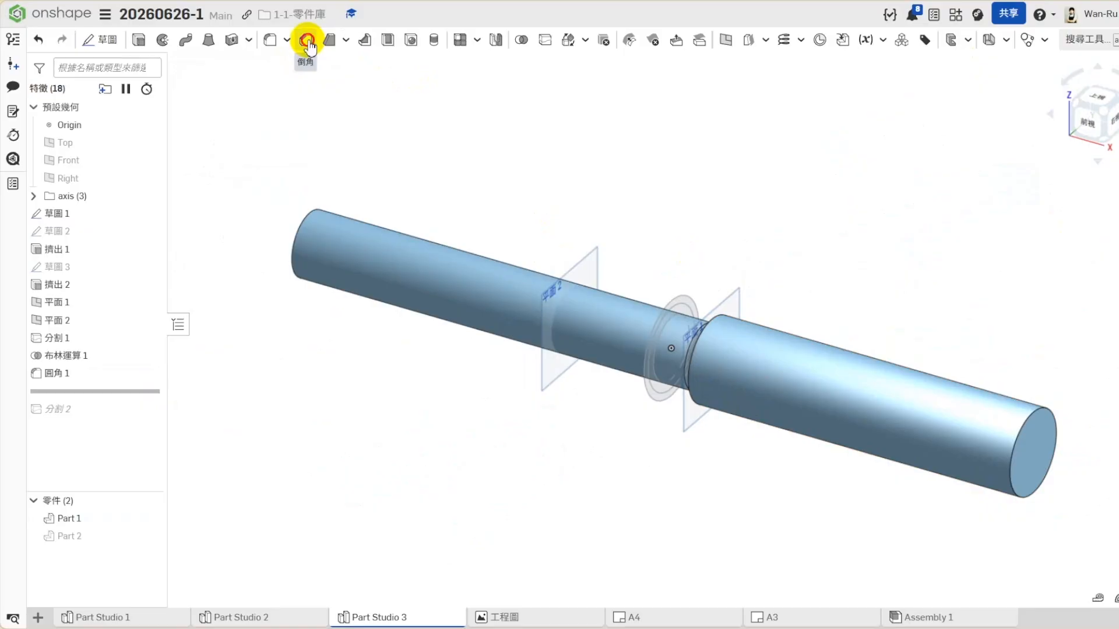
- Chamfer the outer end edge of the thicker shaft section with a 2 mm distance and a 45-degree angle
{"action": "left_click", "coordinate": [307, 41]}
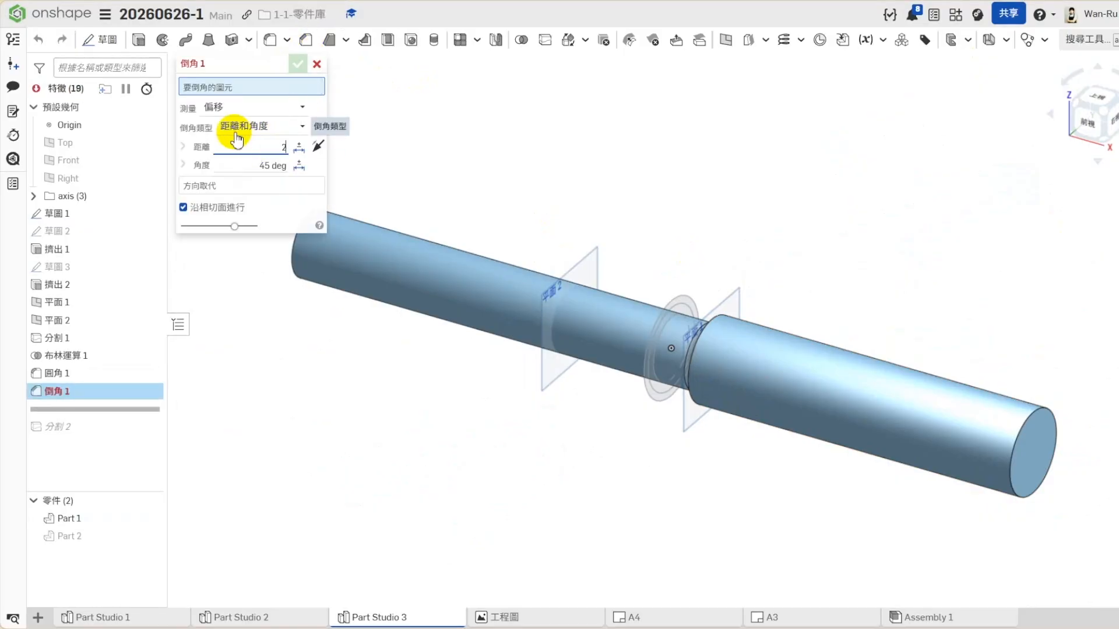
{"action": "left_click", "coordinate": [1041, 416]}
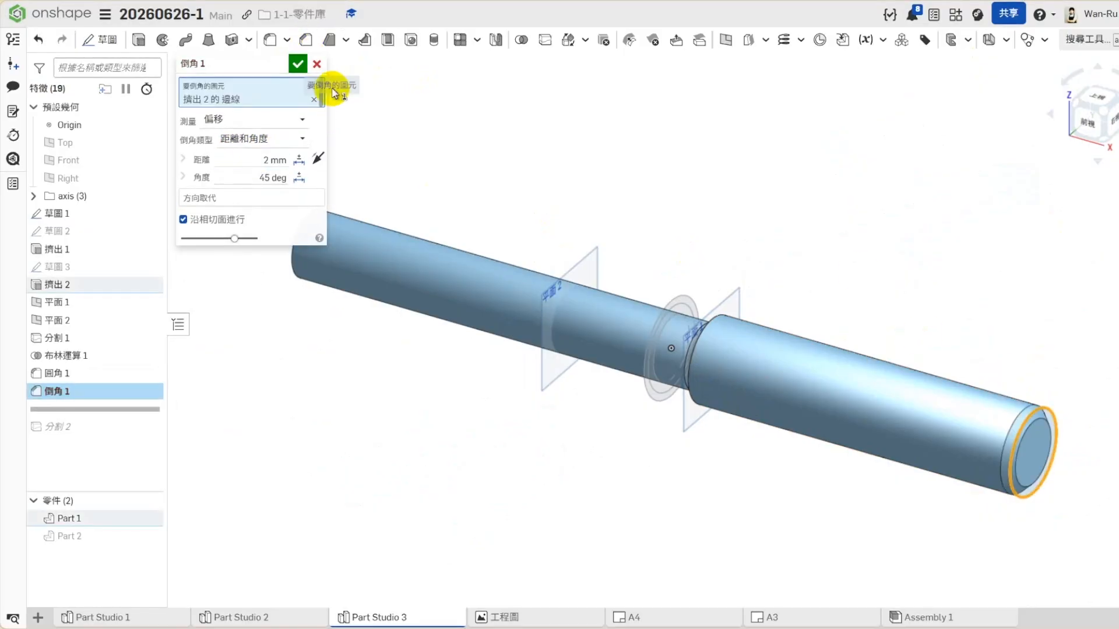
{"action": "left_click", "coordinate": [298, 63]}
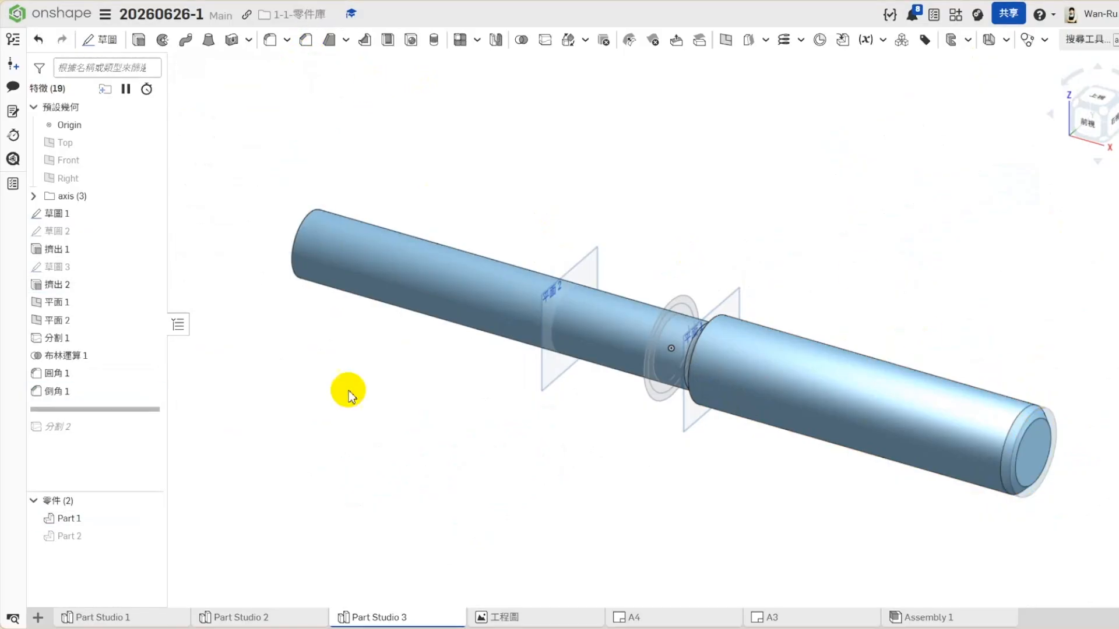
- Group the first split, Boolean union, fillet and chamfer into a new feature folder named 右17
{"action": "left_click", "coordinate": [68, 341]}
{"action": "left_click", "coordinate": [65, 379], "text": "shift"}
{"action": "left_click", "coordinate": [273, 421]}
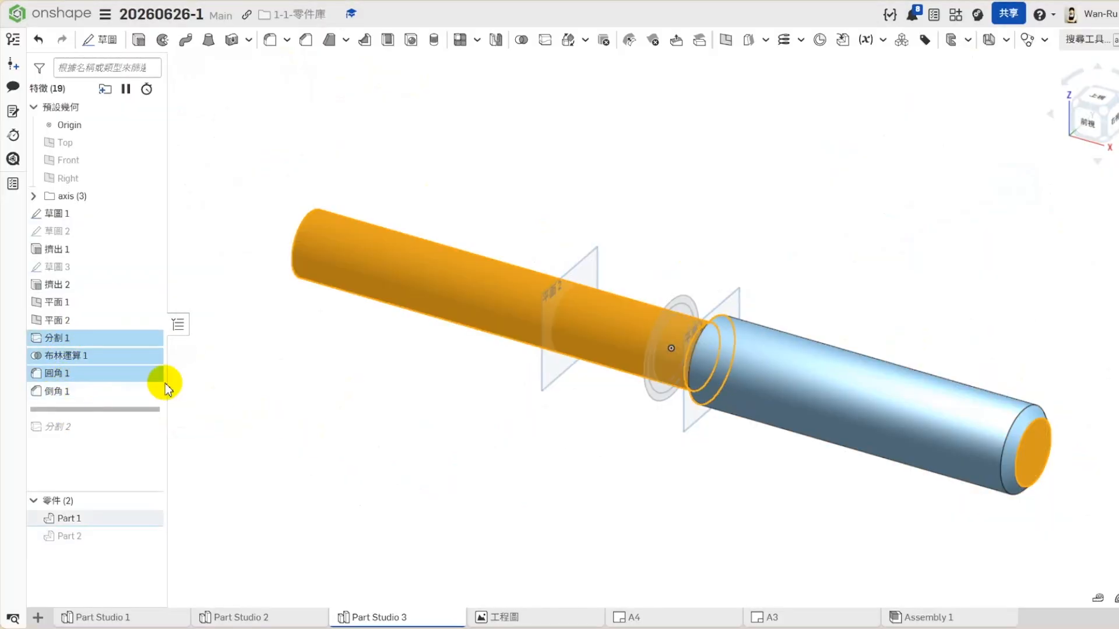
{"action": "left_click", "coordinate": [66, 342]}
{"action": "left_click", "coordinate": [51, 389], "text": "shift"}
{"action": "right_click", "coordinate": [83, 392]}
{"action": "left_click", "coordinate": [120, 403]}
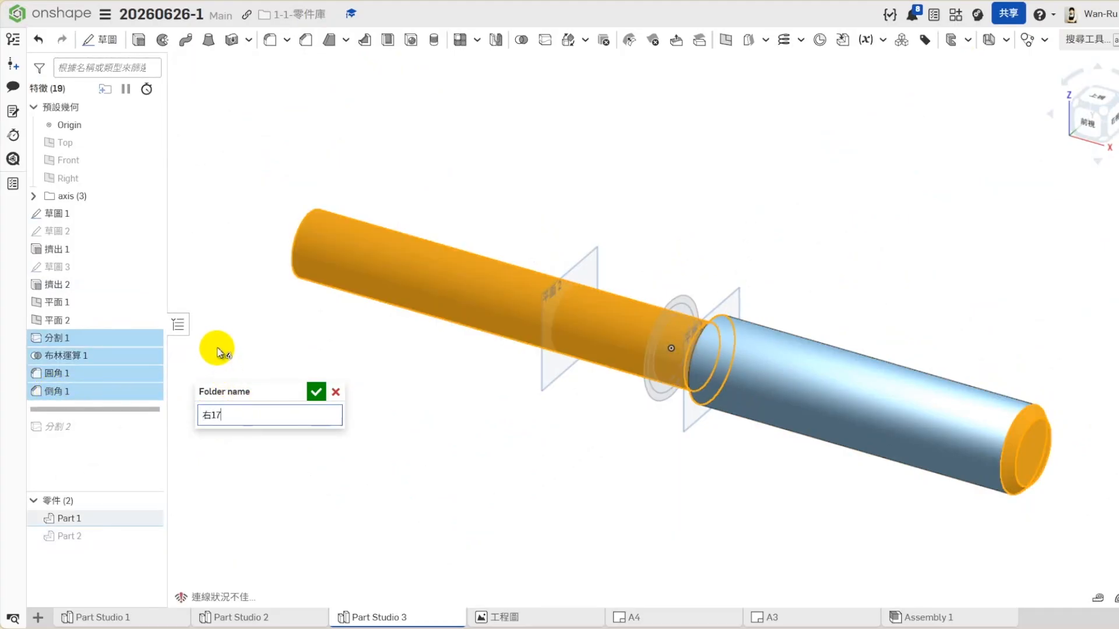
{"action": "key", "text": "Return"}
- Suppress the 右17 folder and unsuppress it again to check its effect on the shaft
{"action": "right_click", "coordinate": [70, 345]}
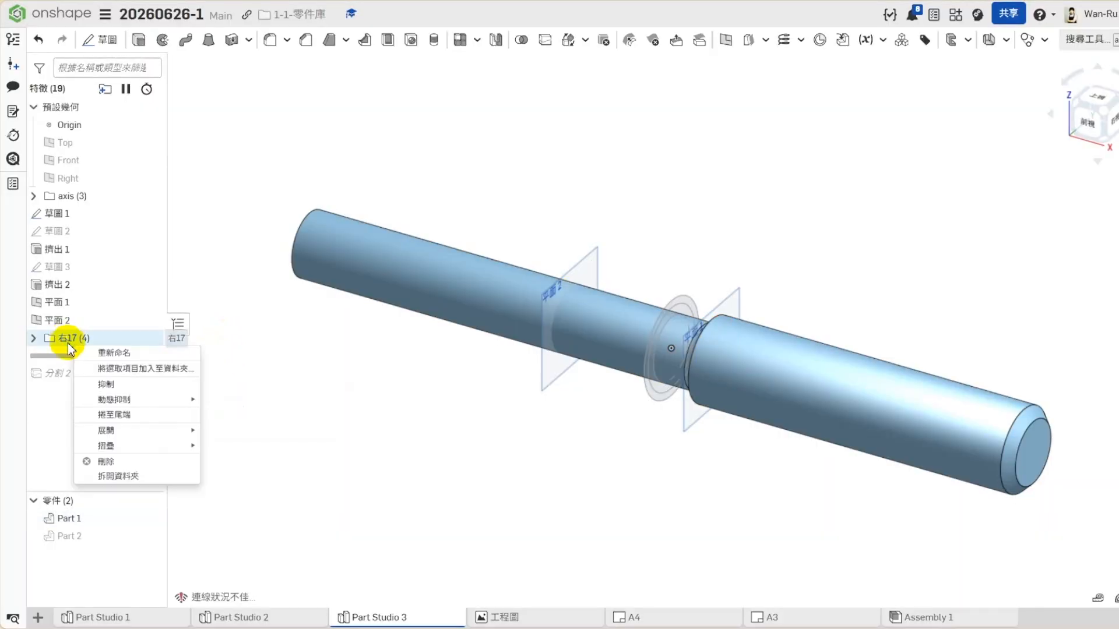
{"action": "left_click", "coordinate": [280, 466]}
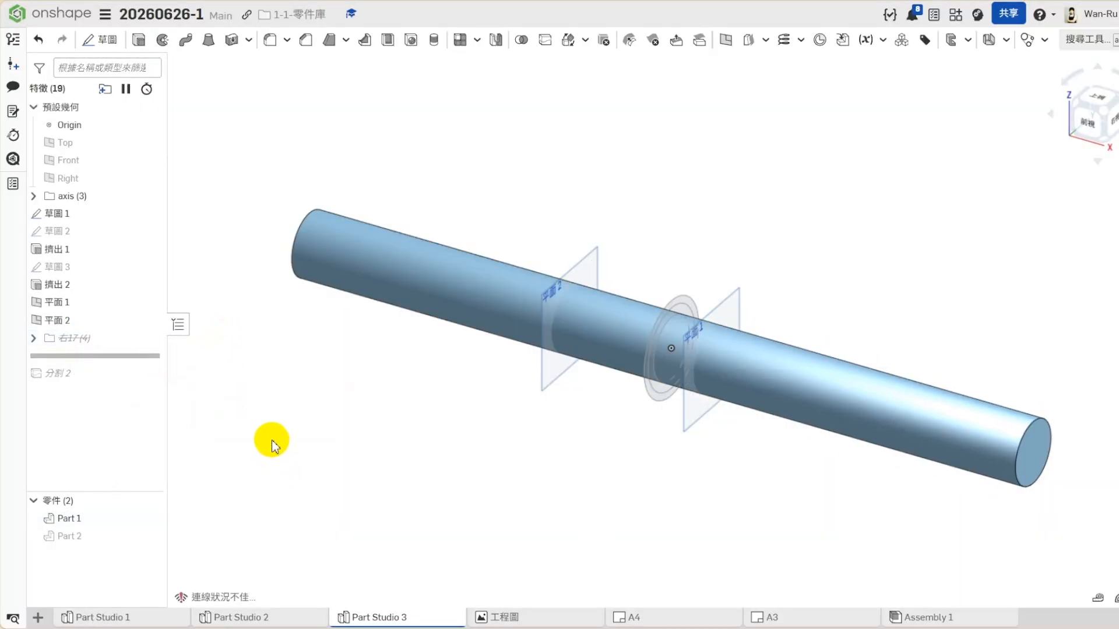
{"action": "right_click", "coordinate": [72, 339]}
{"action": "left_click", "coordinate": [146, 387]}
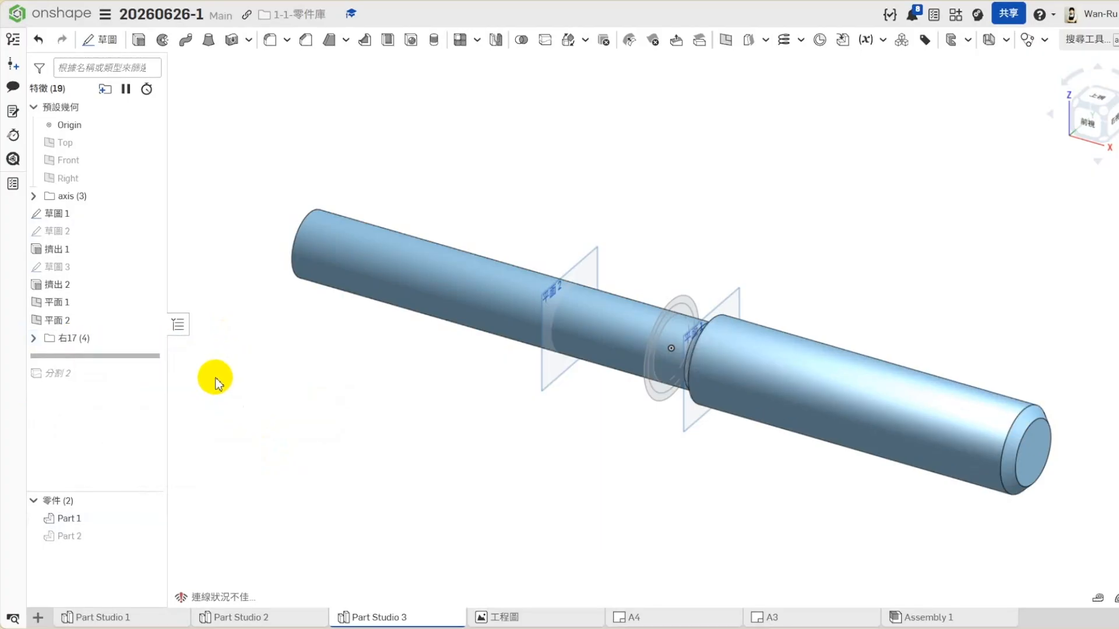
- Roll the feature history forward past the second split and unite Part 1 with the unhidden outer piece, Part 2, using a Boolean union
{"action": "left_click_drag", "start_coordinate": [85, 355], "coordinate": [145, 370]}
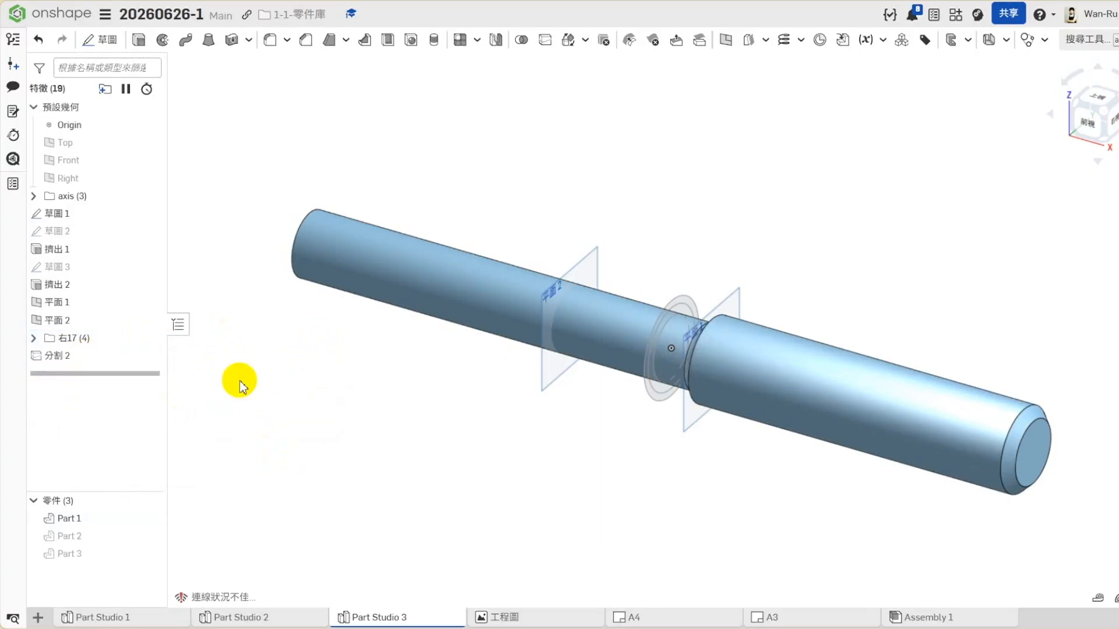
{"action": "left_click", "coordinate": [150, 535]}
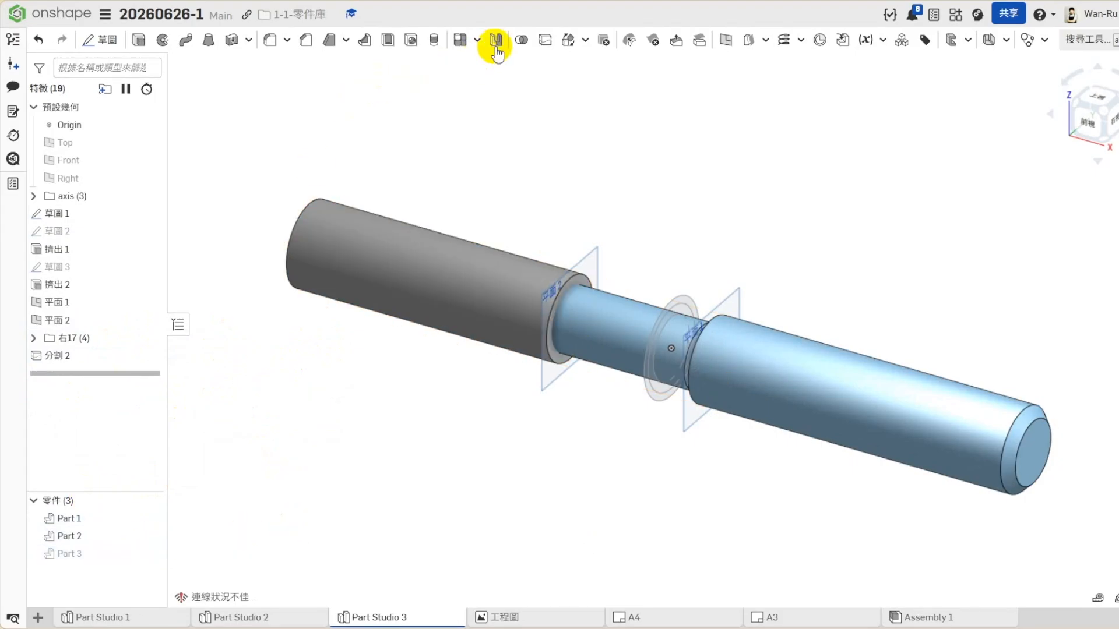
{"action": "left_click", "coordinate": [521, 39]}
{"action": "left_click", "coordinate": [634, 306]}
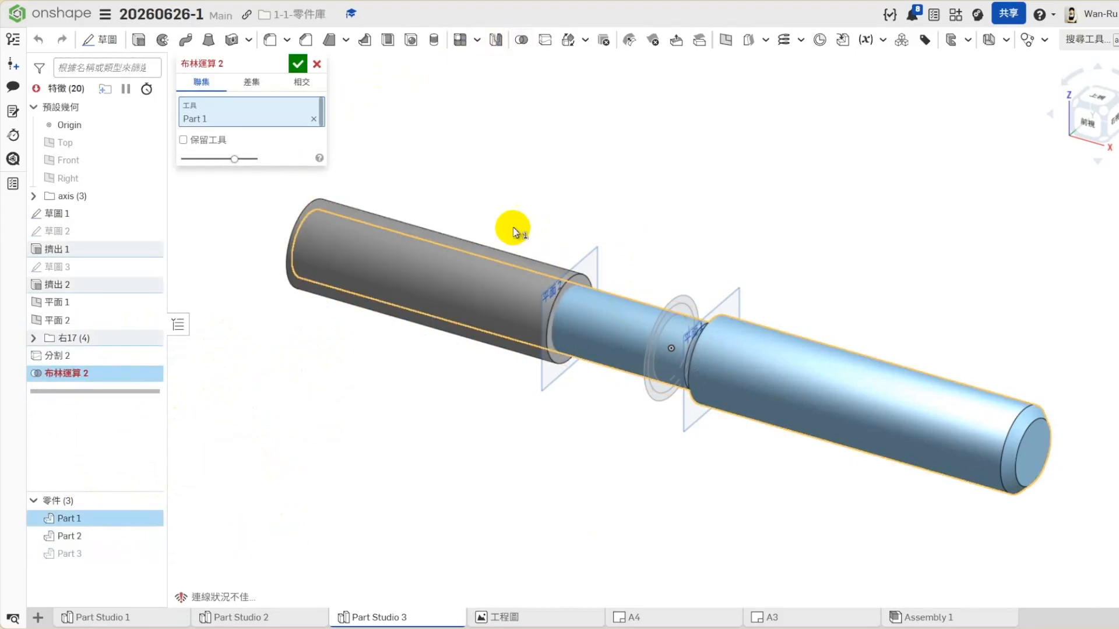
{"action": "left_click", "coordinate": [486, 247]}
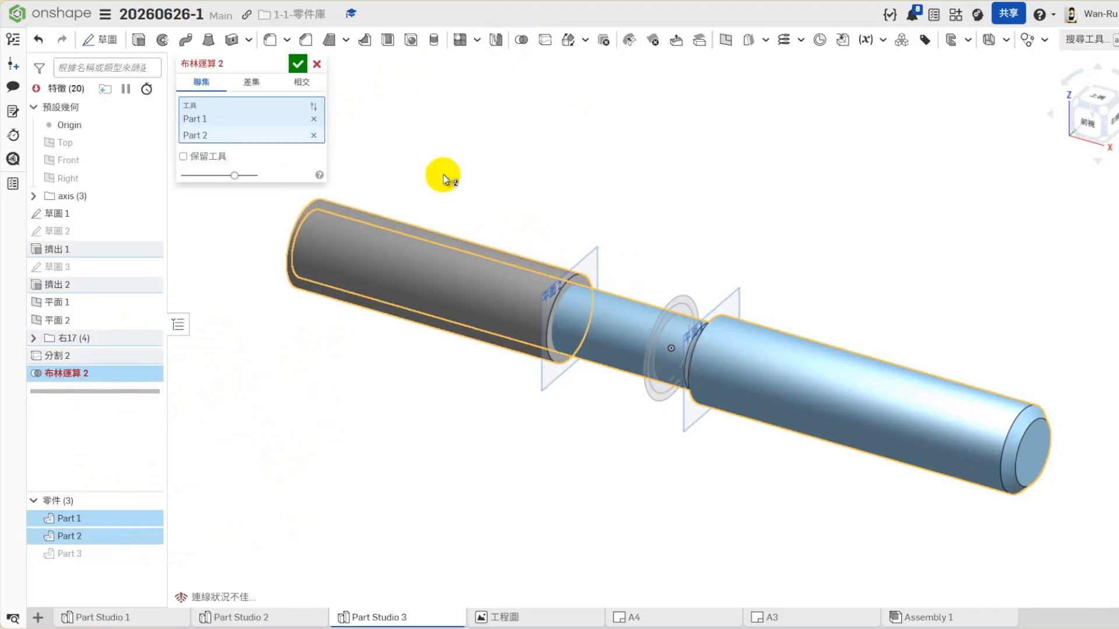
{"action": "left_click", "coordinate": [298, 64]}
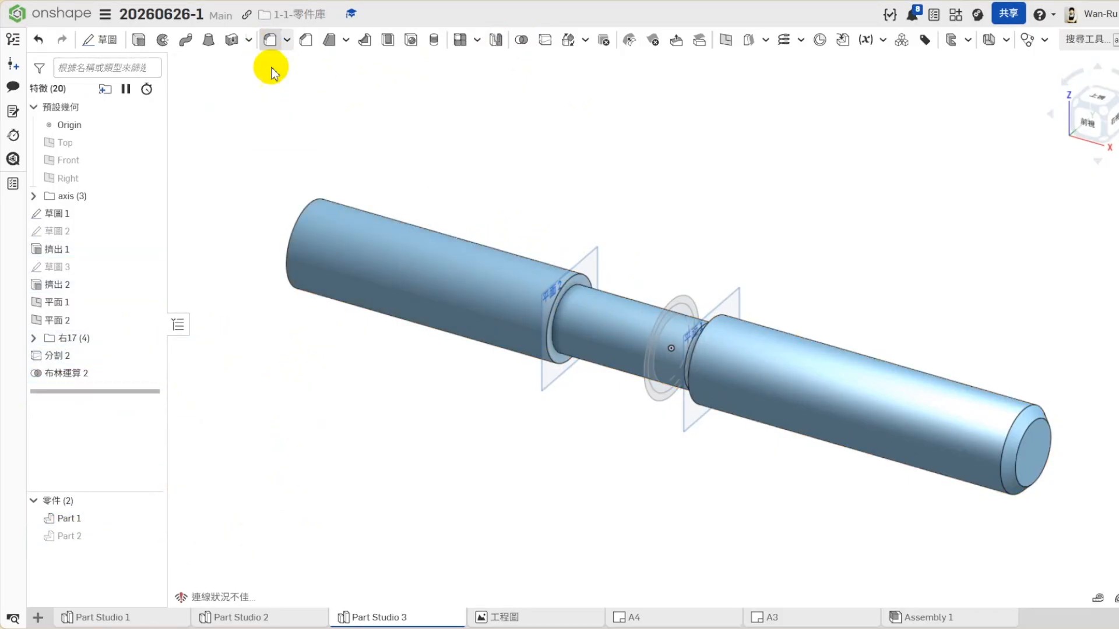
- Fillet the inner shoulder edge where the thin shaft meets the newly united thick section with a 2 mm radius
{"action": "left_click", "coordinate": [269, 41]}
{"action": "left_click", "coordinate": [562, 302]}
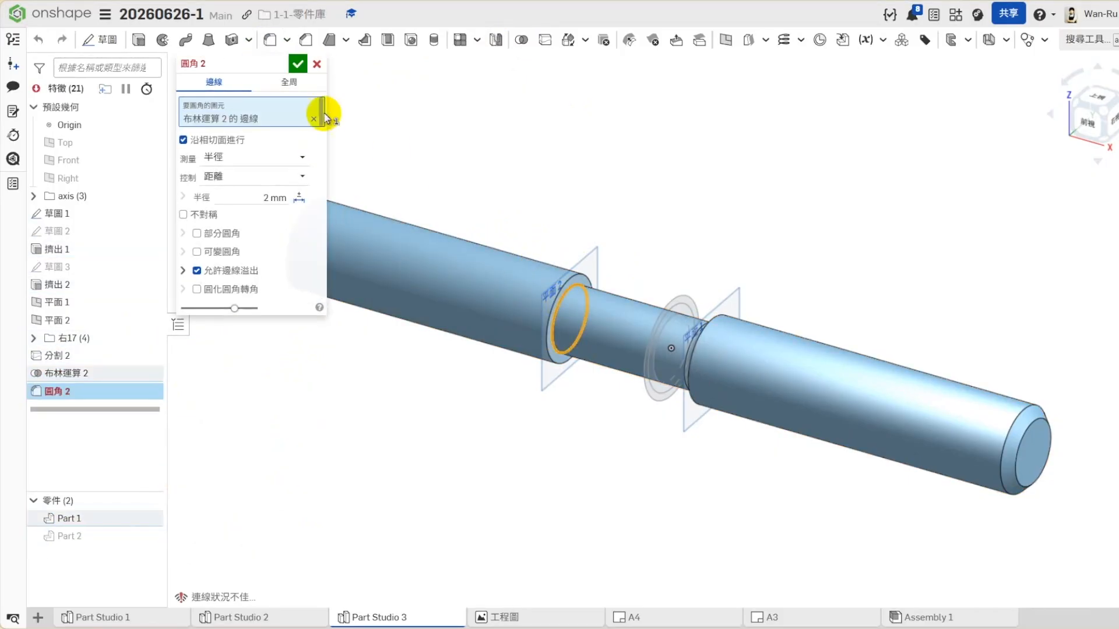
{"action": "left_click", "coordinate": [298, 64]}
{"action": "left_click", "coordinate": [532, 156]}
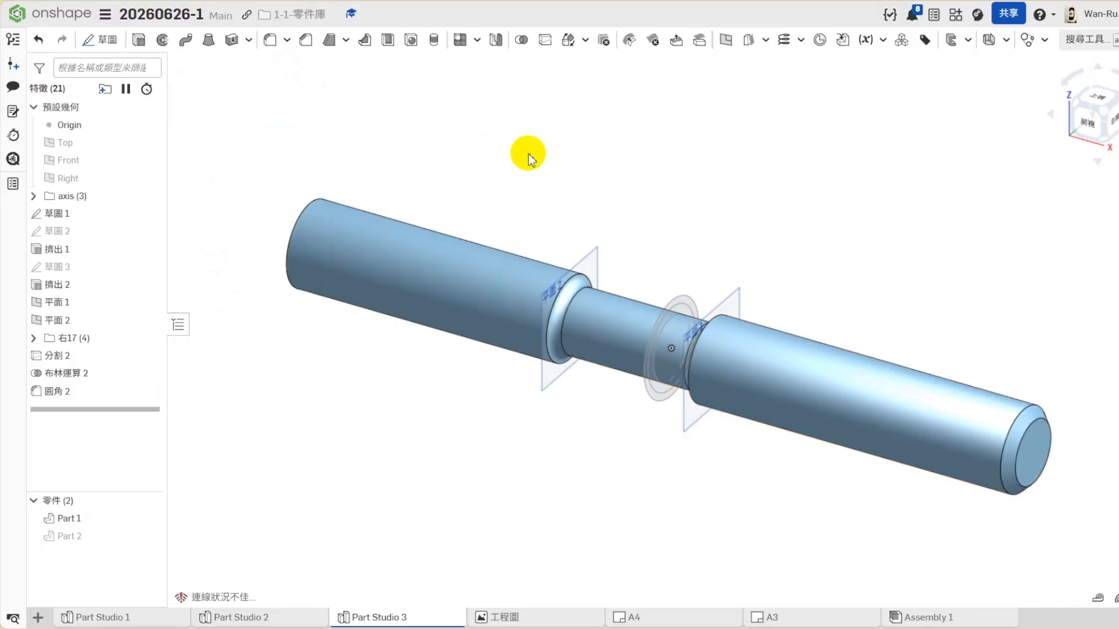
- Chamfer the outer end edge of the newly united thick section with a 2 mm distance and a 45-degree angle
{"action": "left_click", "coordinate": [306, 39]}
{"action": "left_click", "coordinate": [287, 267]}
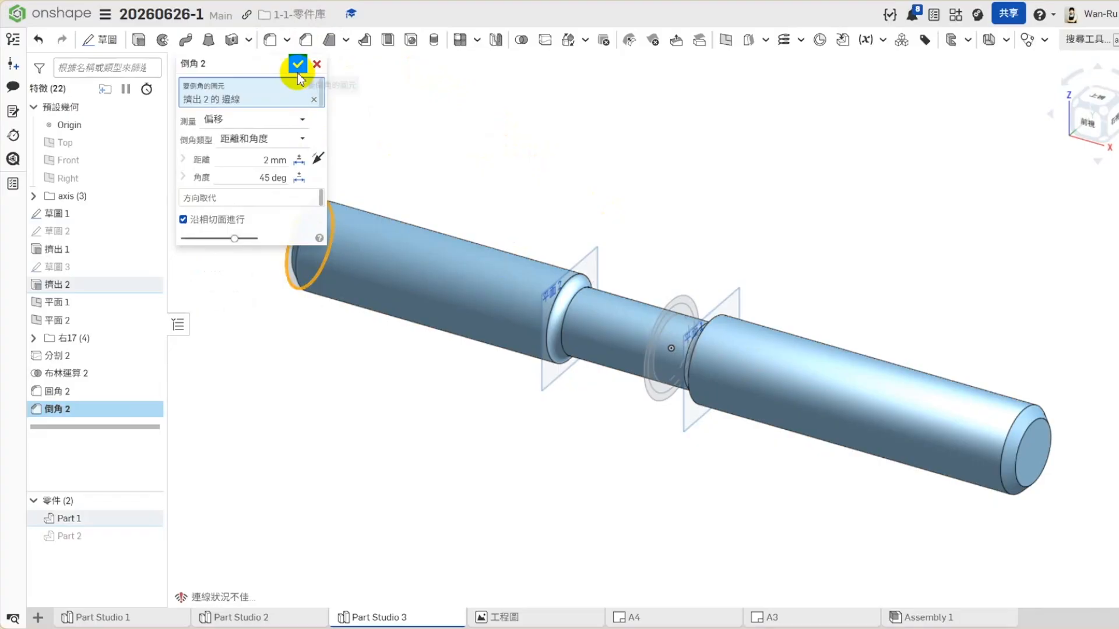
{"action": "left_click", "coordinate": [298, 63]}
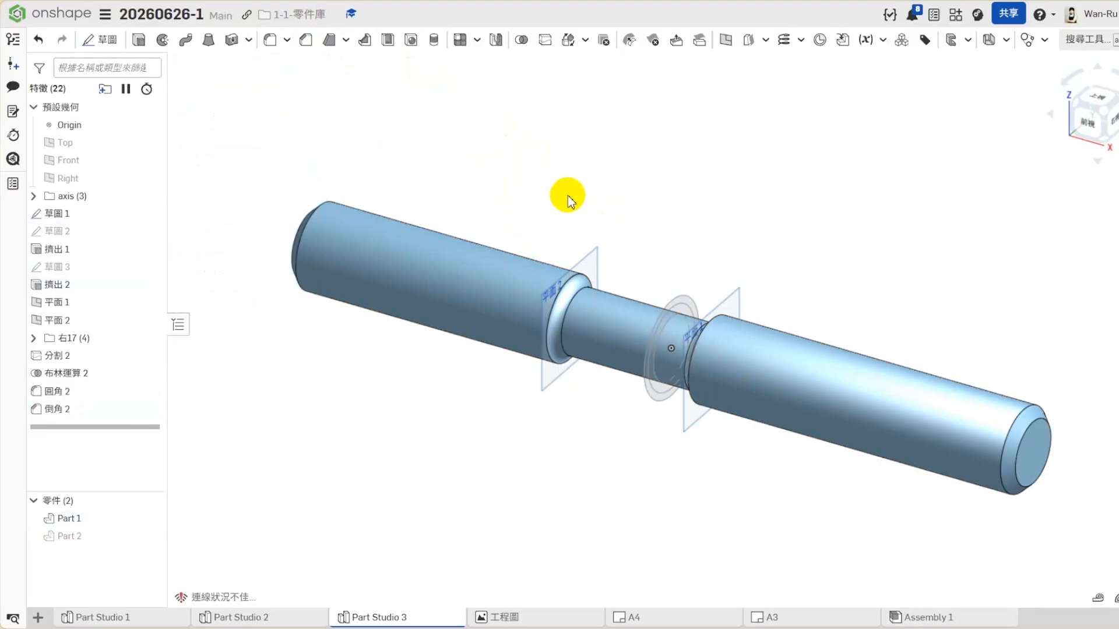
- Group the second split, Boolean union, fillet and chamfer into a new feature folder named 左17
{"action": "left_click", "coordinate": [65, 355]}
{"action": "left_click", "coordinate": [57, 415]}
{"action": "left_click", "coordinate": [311, 459]}
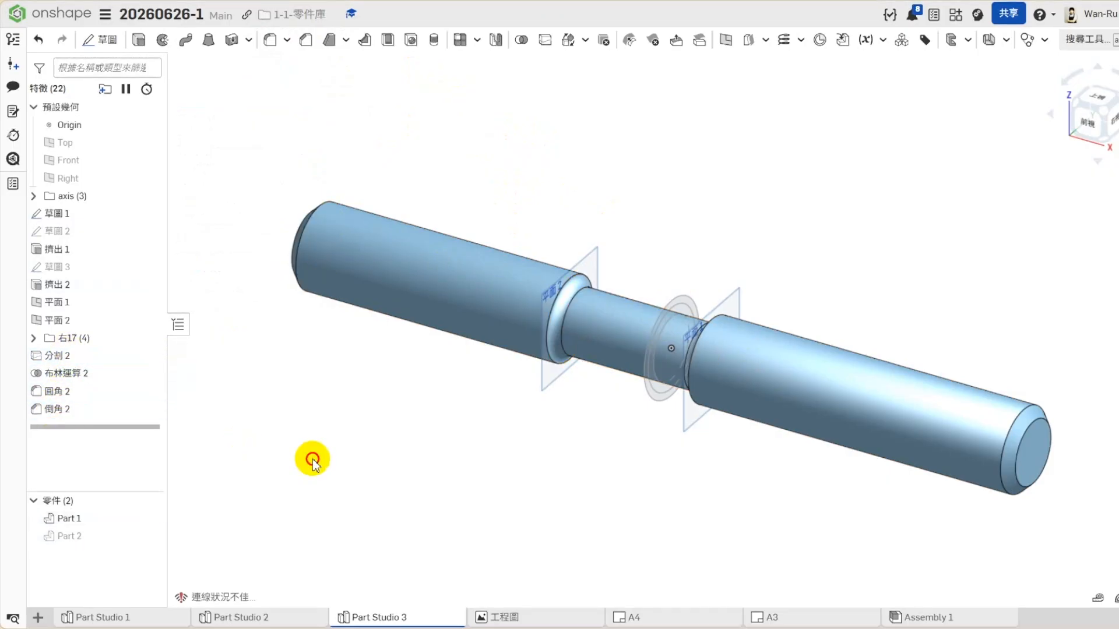
{"action": "left_click", "coordinate": [63, 357]}
{"action": "left_click", "coordinate": [56, 408], "text": "shift"}
{"action": "right_click", "coordinate": [73, 411]}
{"action": "left_click", "coordinate": [99, 426]}
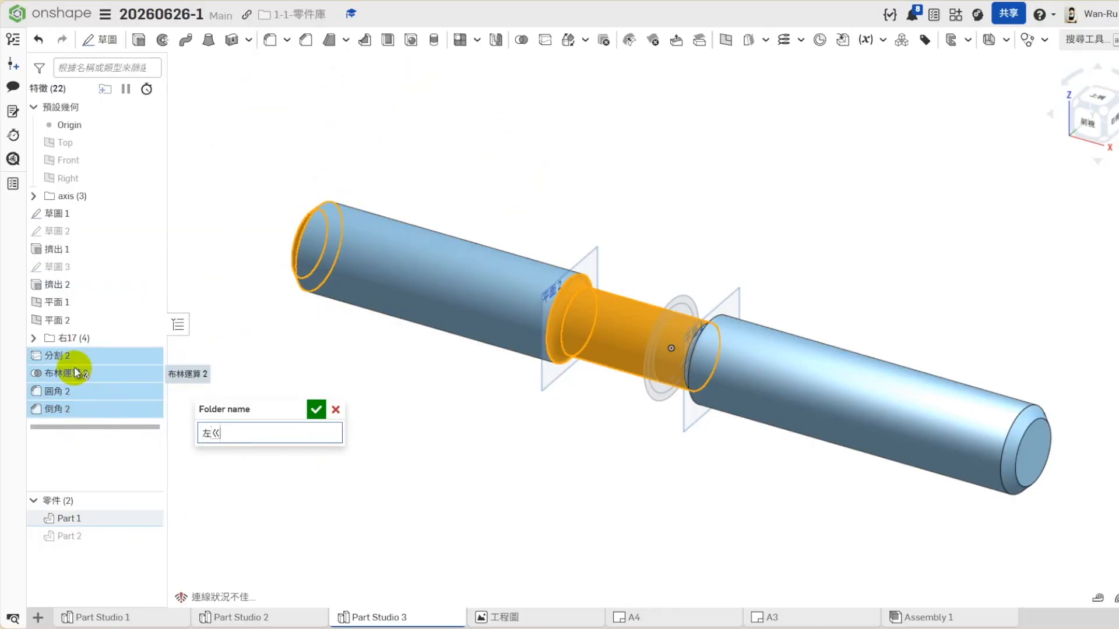
{"action": "type", "text": "左17"}
{"action": "key", "text": "Return"}
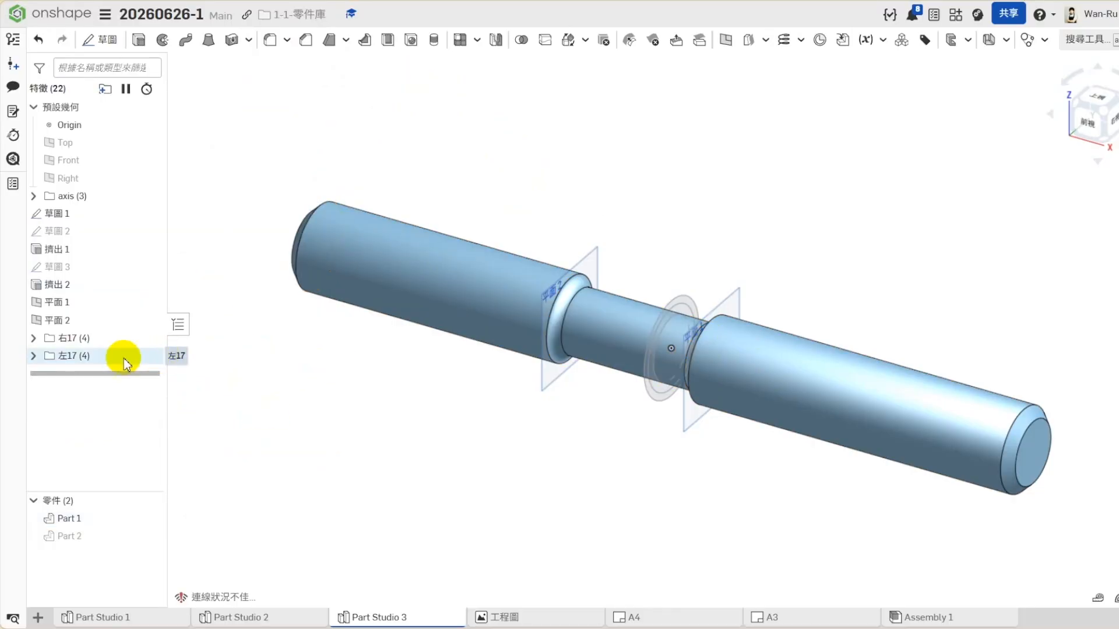
- Suppress the 左17 folder and unsuppress it again to check its effect on the shaft
{"action": "right_click", "coordinate": [96, 357]}
{"action": "left_click", "coordinate": [132, 404]}
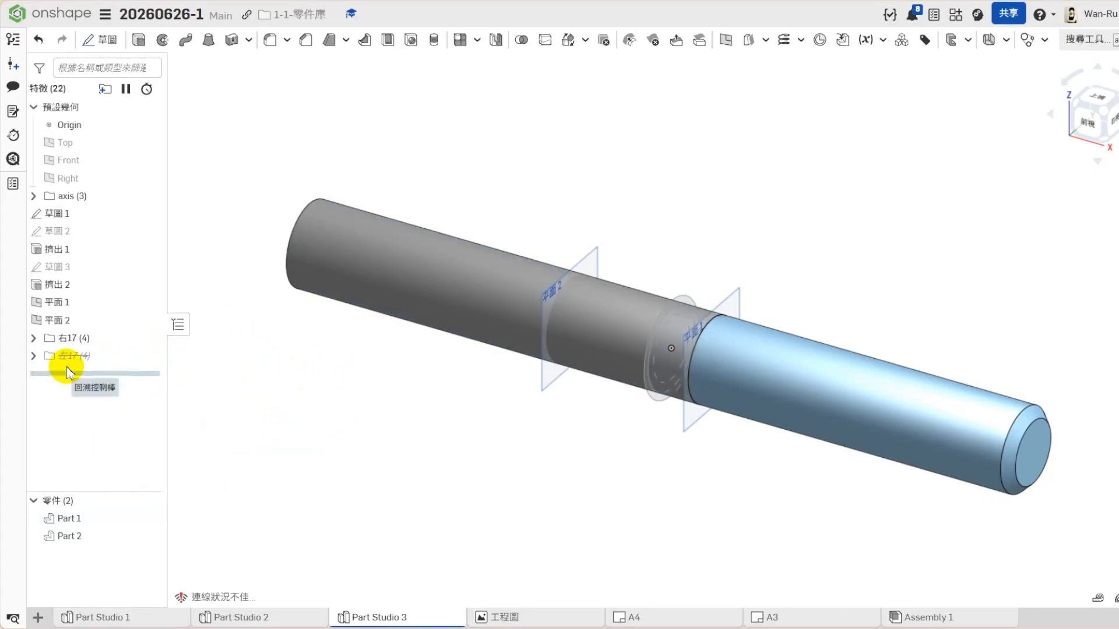
{"action": "right_click", "coordinate": [35, 358]}
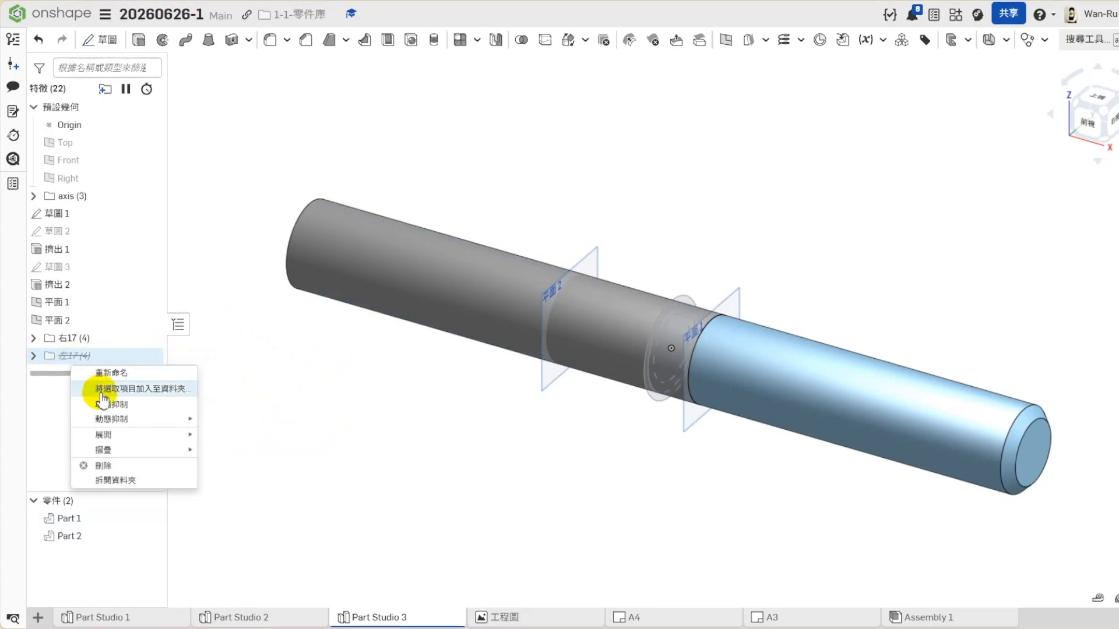
{"action": "left_click", "coordinate": [99, 403]}
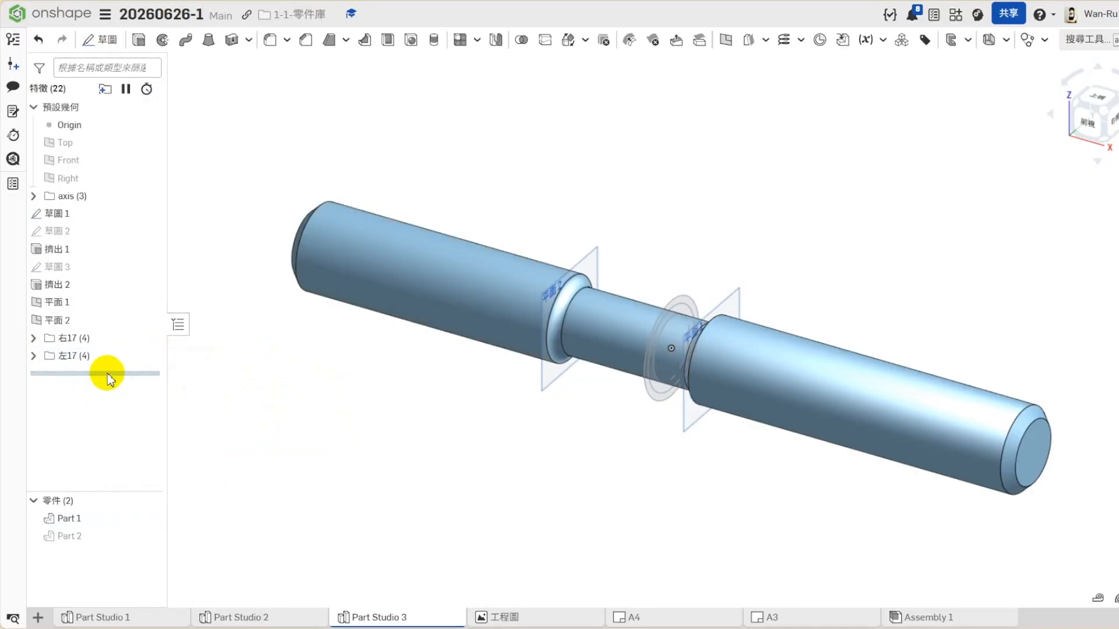
- Show the leftover middle piece of the outer cylinder, Part 2, and remove it with Delete part
{"action": "left_click", "coordinate": [149, 536]}
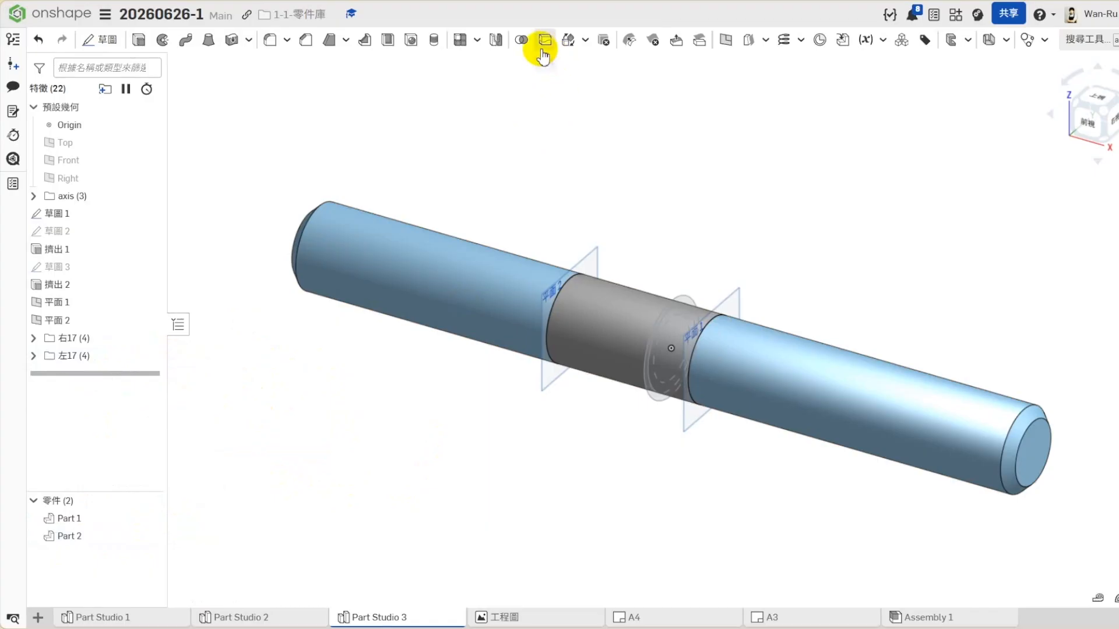
{"action": "left_click", "coordinate": [604, 39]}
{"action": "left_click", "coordinate": [638, 306]}
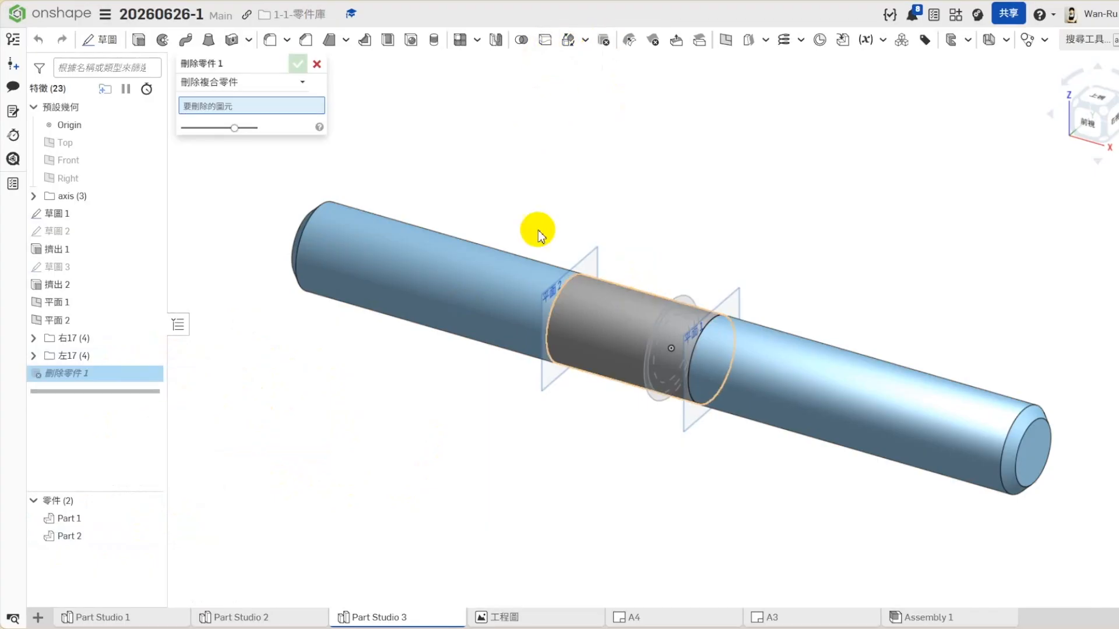
{"action": "left_click", "coordinate": [297, 63]}
- Suppress and unsuppress the 左17 folder and the 右17 folder one after the other to compare the resulting shaft shapes
{"action": "right_click", "coordinate": [67, 356]}
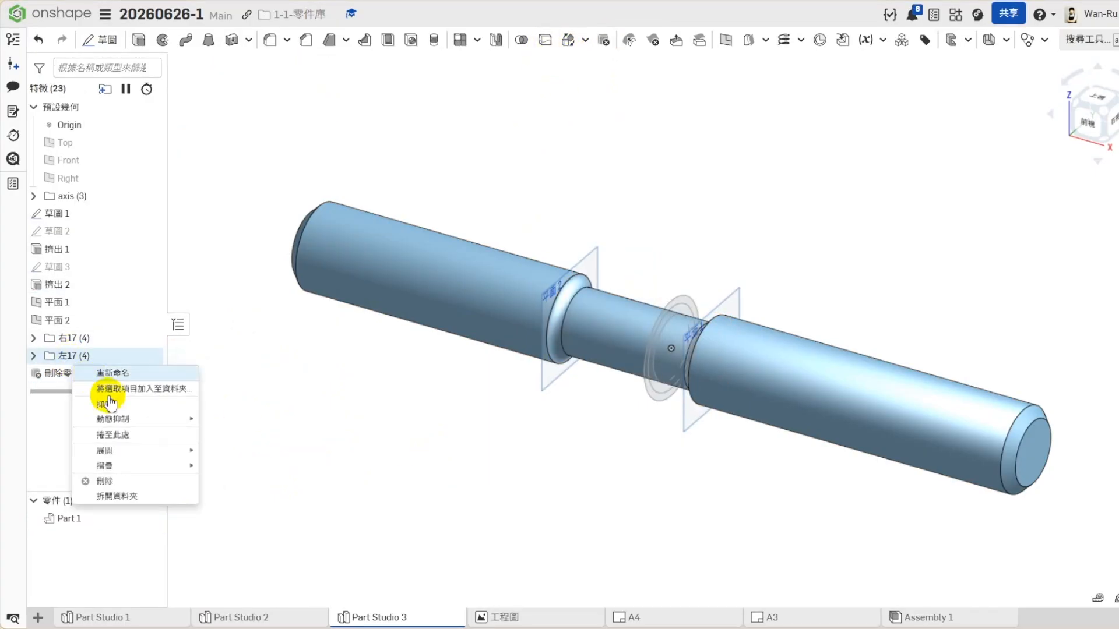
{"action": "left_click", "coordinate": [289, 407]}
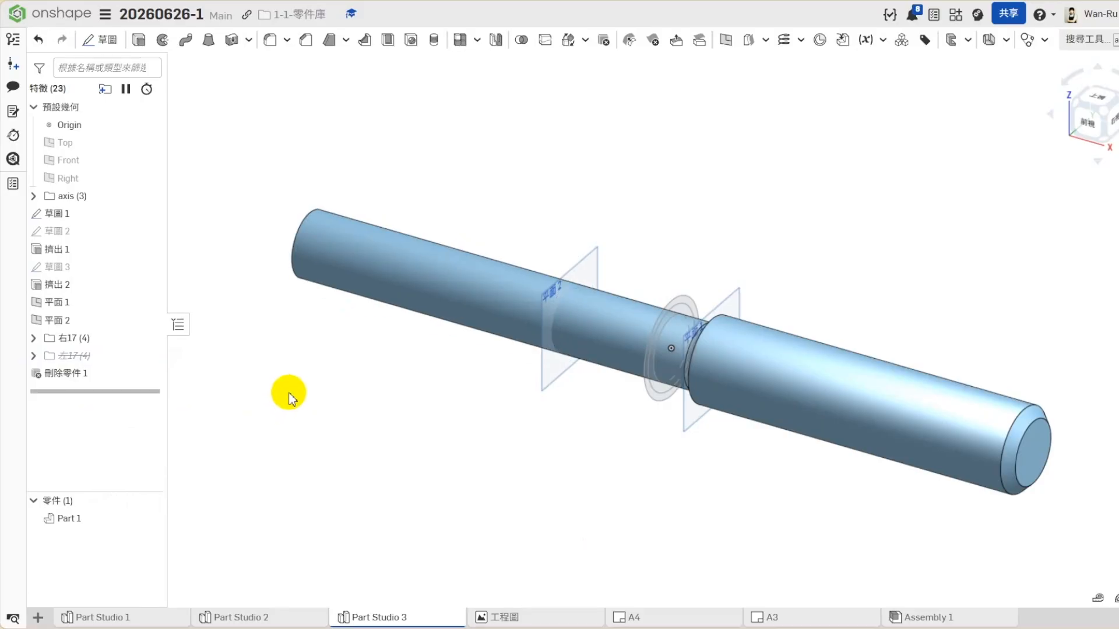
{"action": "right_click", "coordinate": [90, 357]}
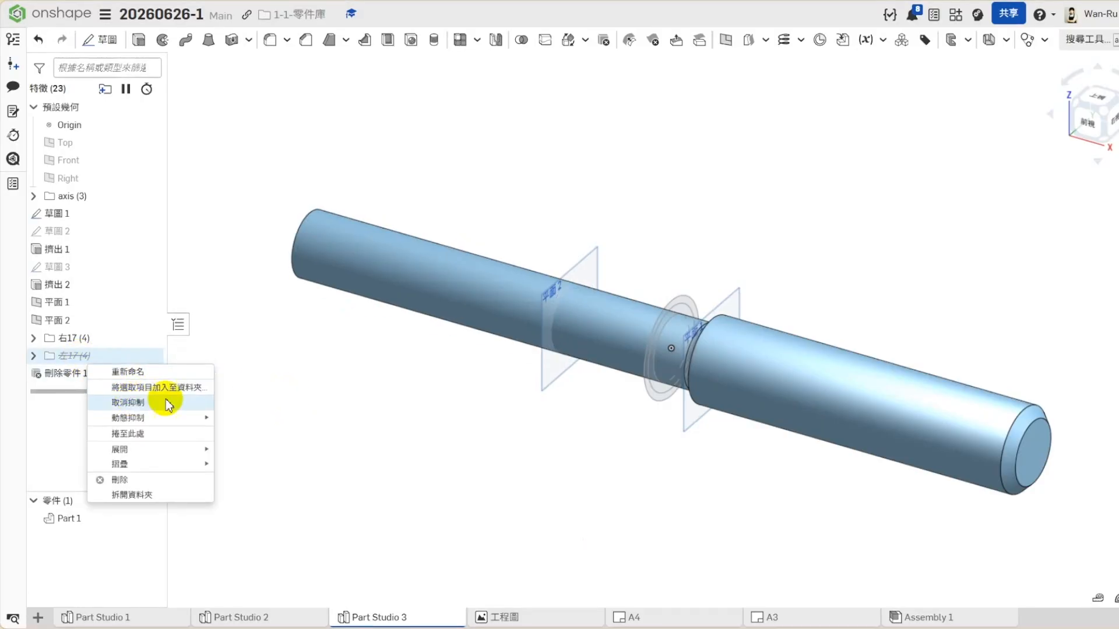
{"action": "left_click", "coordinate": [167, 402]}
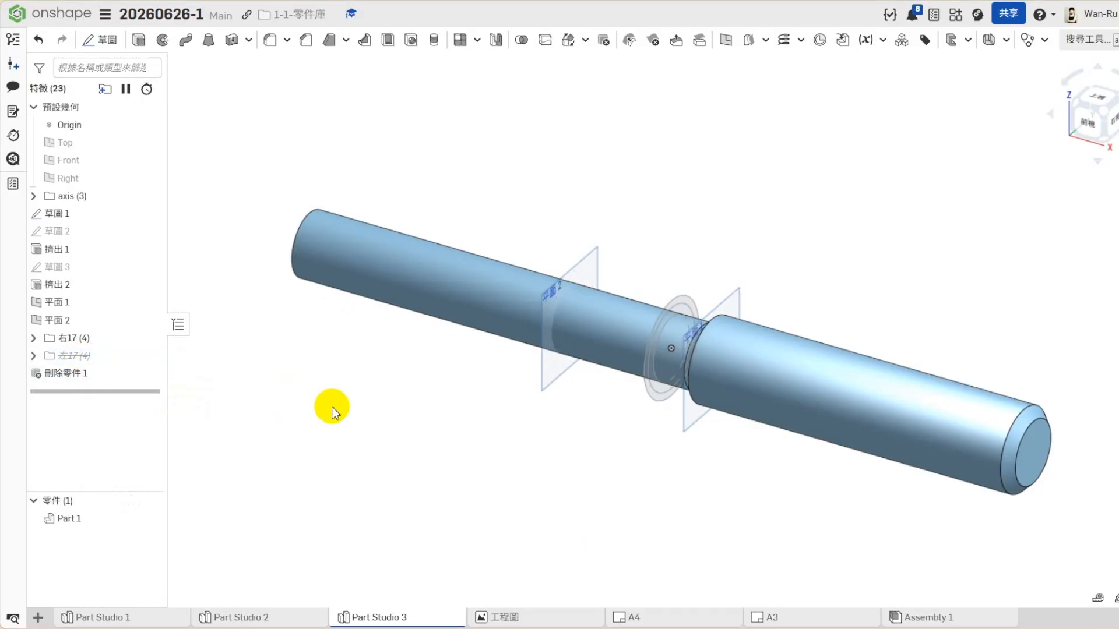
{"action": "right_click", "coordinate": [84, 343]}
{"action": "left_click", "coordinate": [123, 385]}
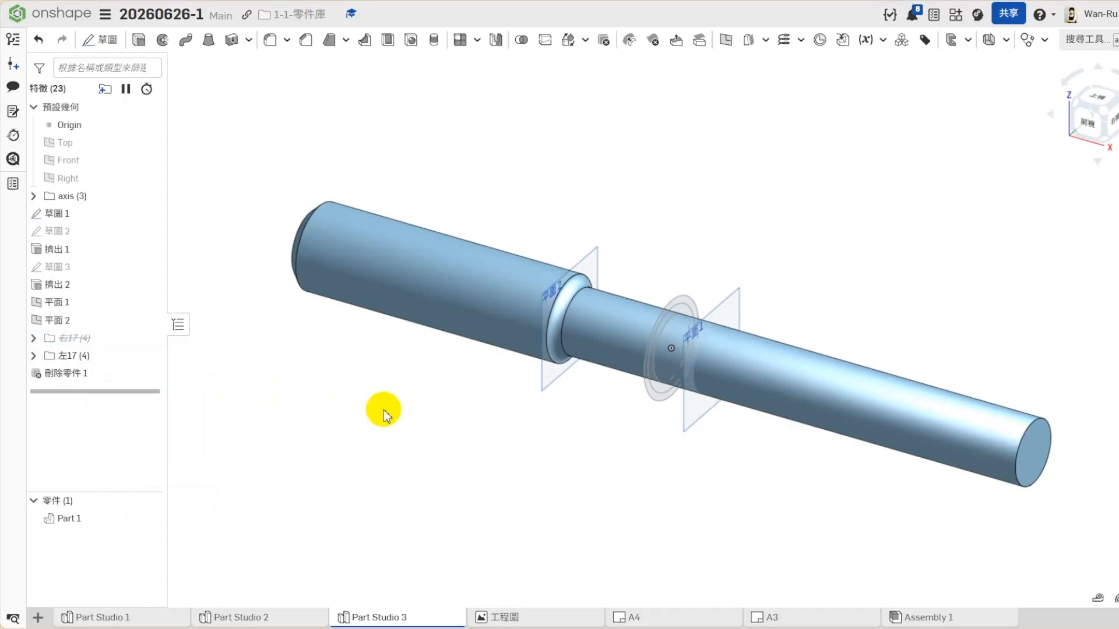
{"action": "right_click", "coordinate": [76, 339]}
{"action": "left_click", "coordinate": [105, 385]}
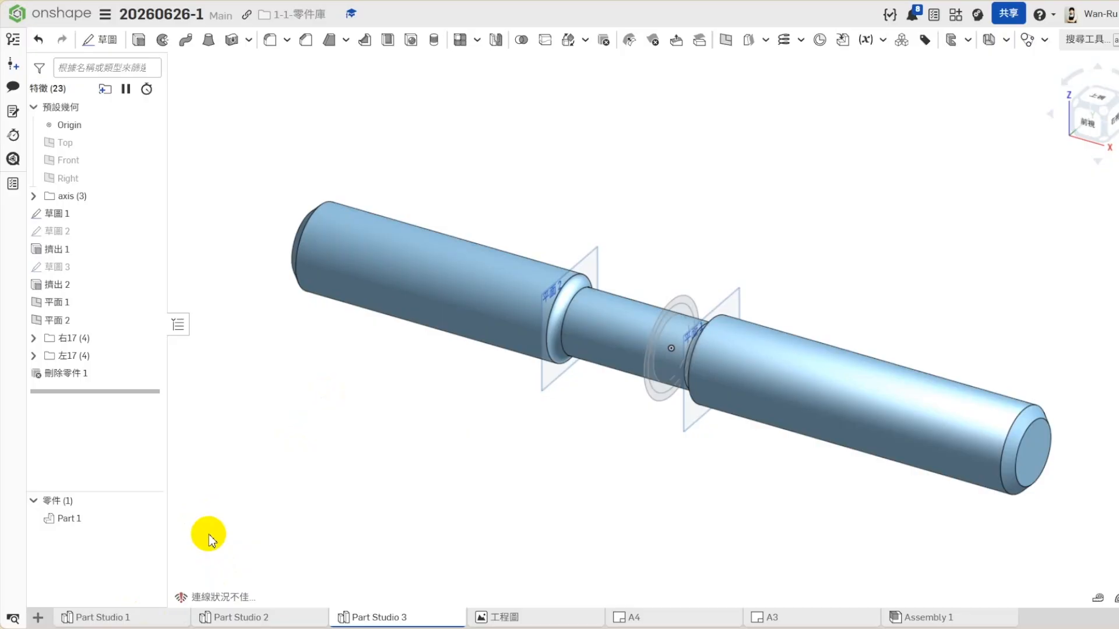
- Create a plane offset (112-30-68) mm from 平面 2, with the direction flipped away from 平面 1
{"action": "left_click", "coordinate": [824, 362]}
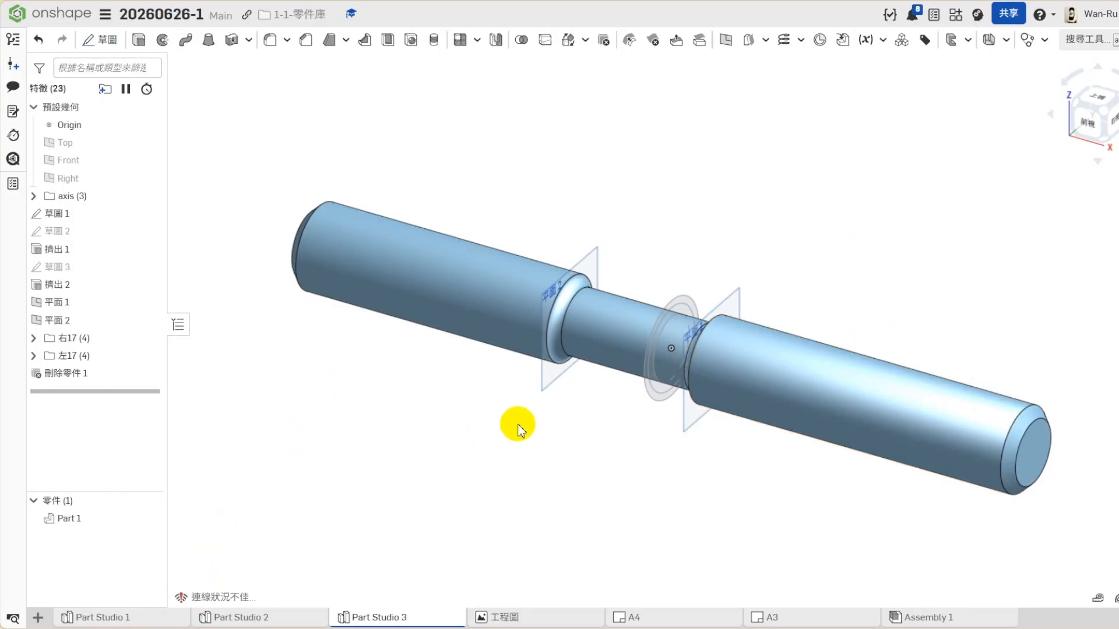
{"action": "left_click", "coordinate": [589, 252]}
{"action": "left_click", "coordinate": [726, 40]}
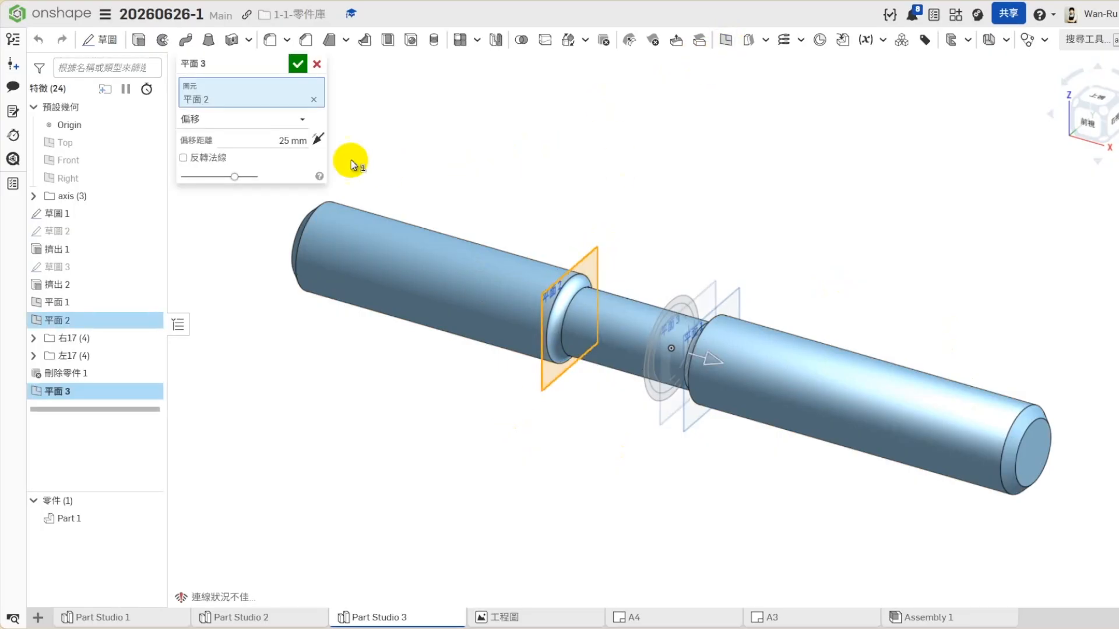
{"action": "left_click", "coordinate": [298, 140]}
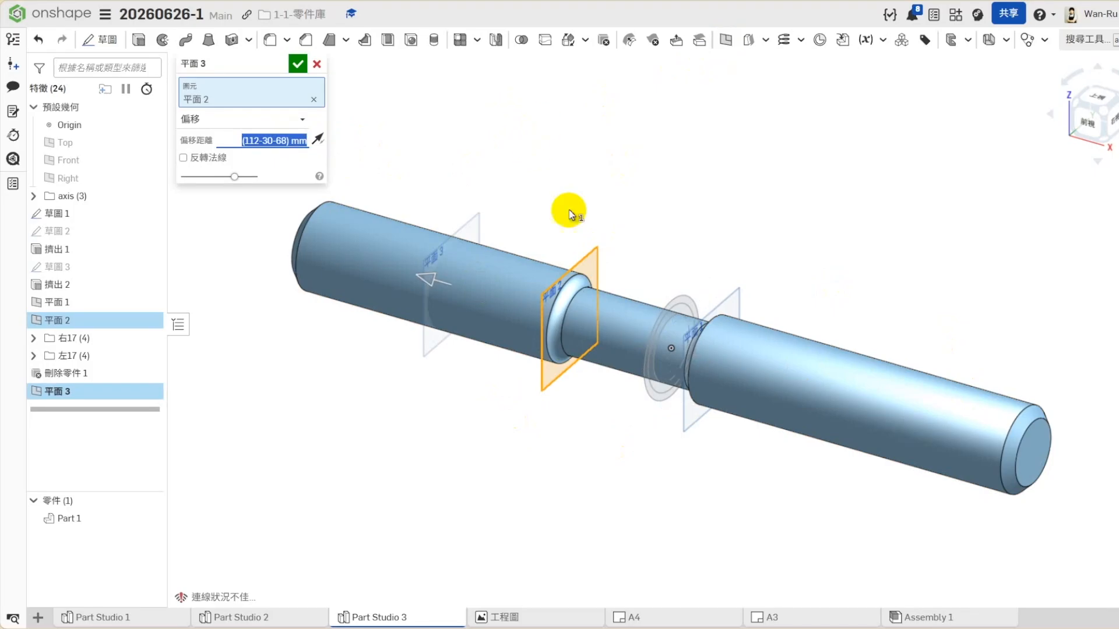
{"action": "left_click", "coordinate": [297, 63]}
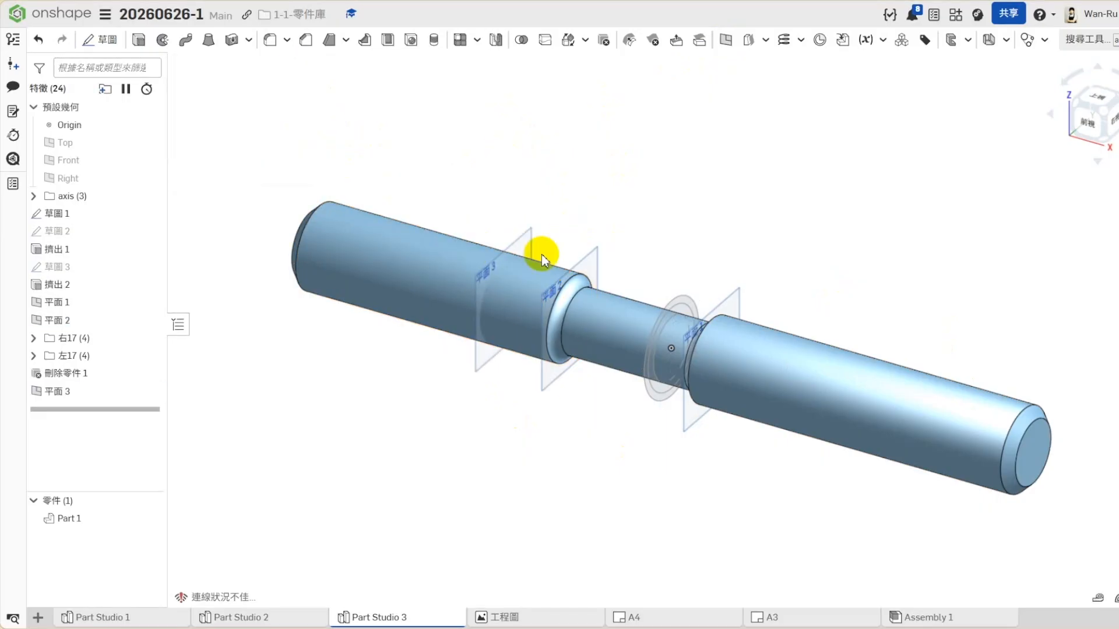
- Measure in Part Studio 1 the distance between the shaft's keyway-side end face and the adjacent ring-shaped shoulder face, and return to Part Studio 3
{"action": "left_click", "coordinate": [548, 227]}
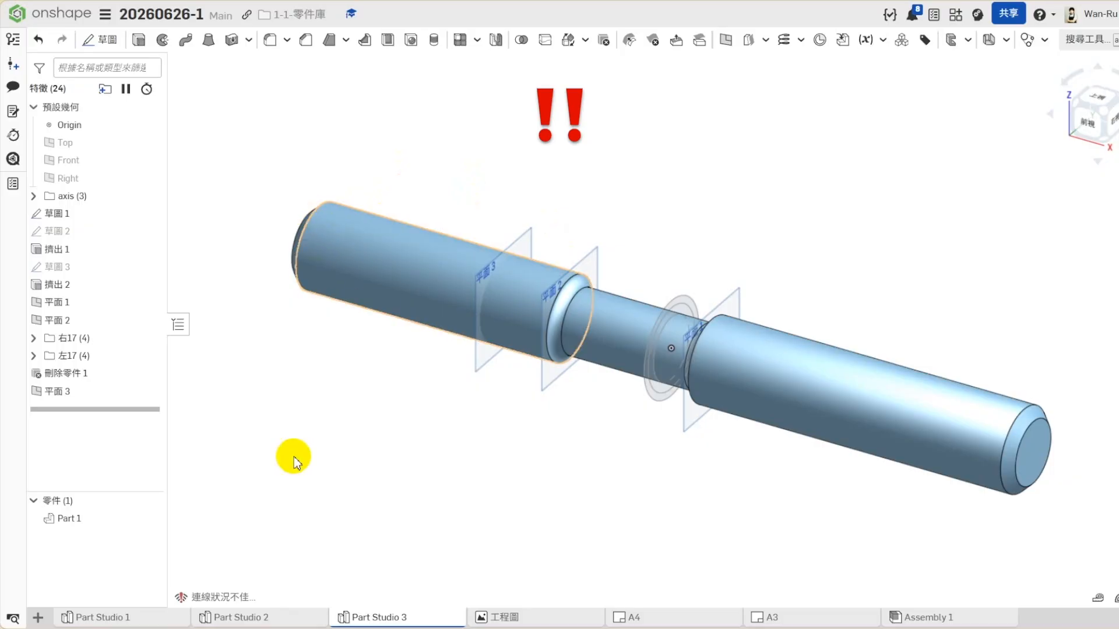
{"action": "left_click", "coordinate": [130, 618]}
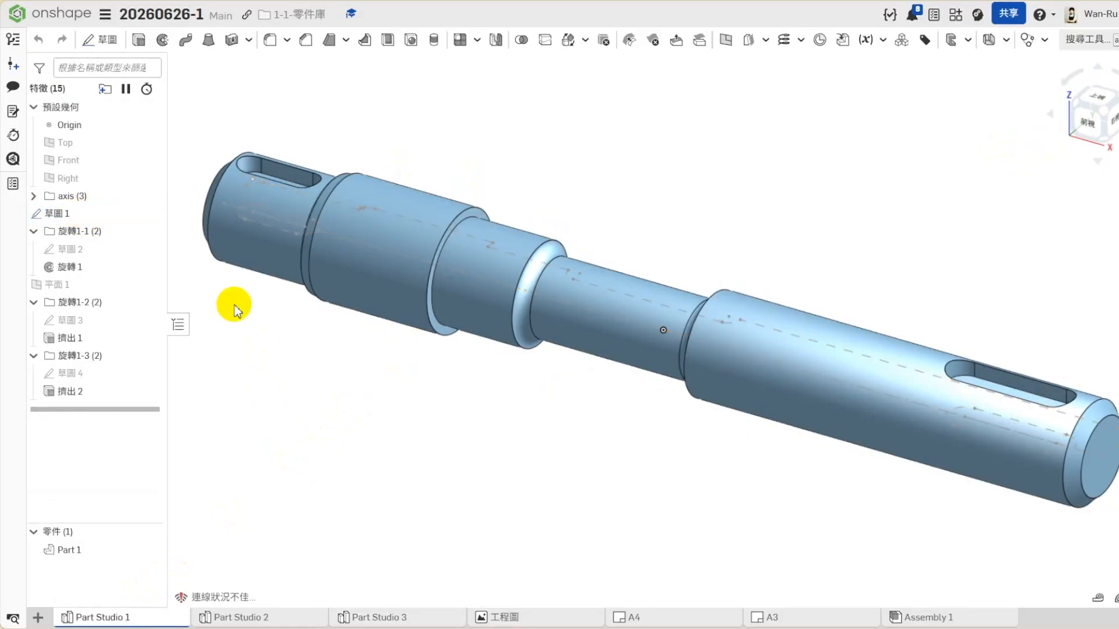
{"action": "left_click", "coordinate": [1075, 105]}
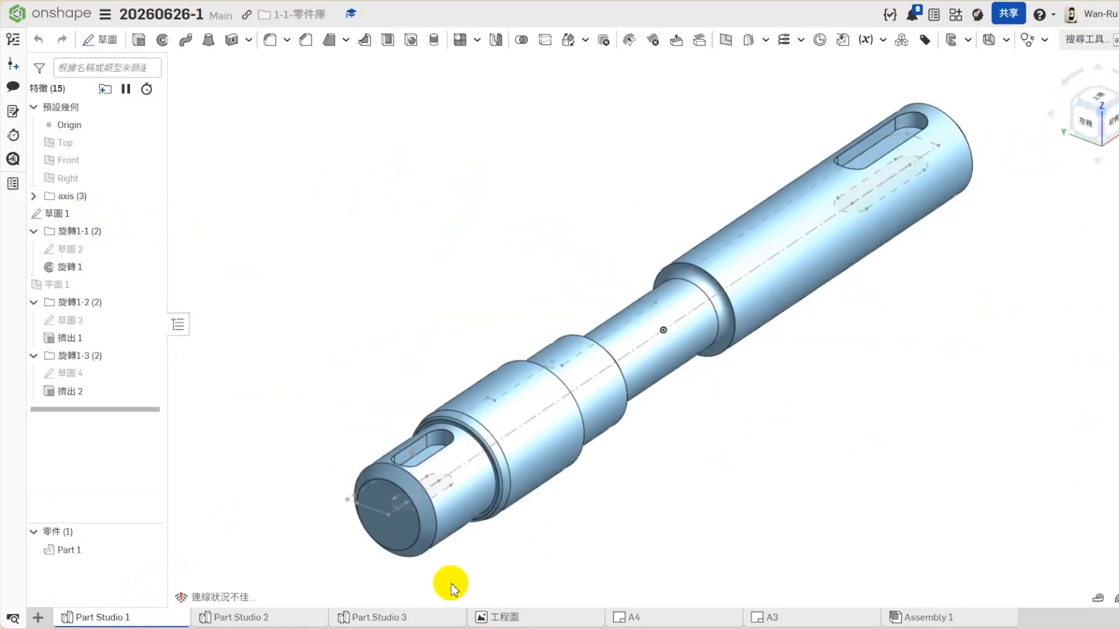
{"action": "scroll", "coordinate": [418, 561], "scroll_direction": "up", "scroll_amount": 3}
{"action": "left_click", "coordinate": [481, 506]}
{"action": "scroll", "coordinate": [624, 430], "scroll_direction": "up", "scroll_amount": 3}
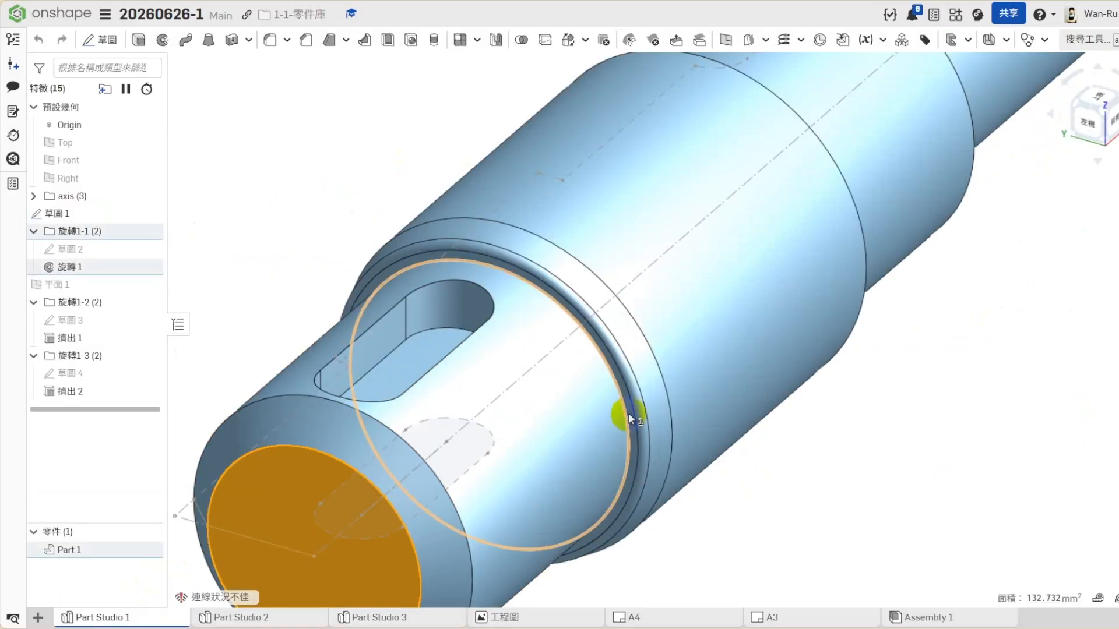
{"action": "scroll", "coordinate": [630, 415], "scroll_direction": "up", "scroll_amount": 3}
{"action": "left_click", "coordinate": [634, 415]}
{"action": "scroll", "coordinate": [762, 399], "scroll_direction": "down", "scroll_amount": 10}
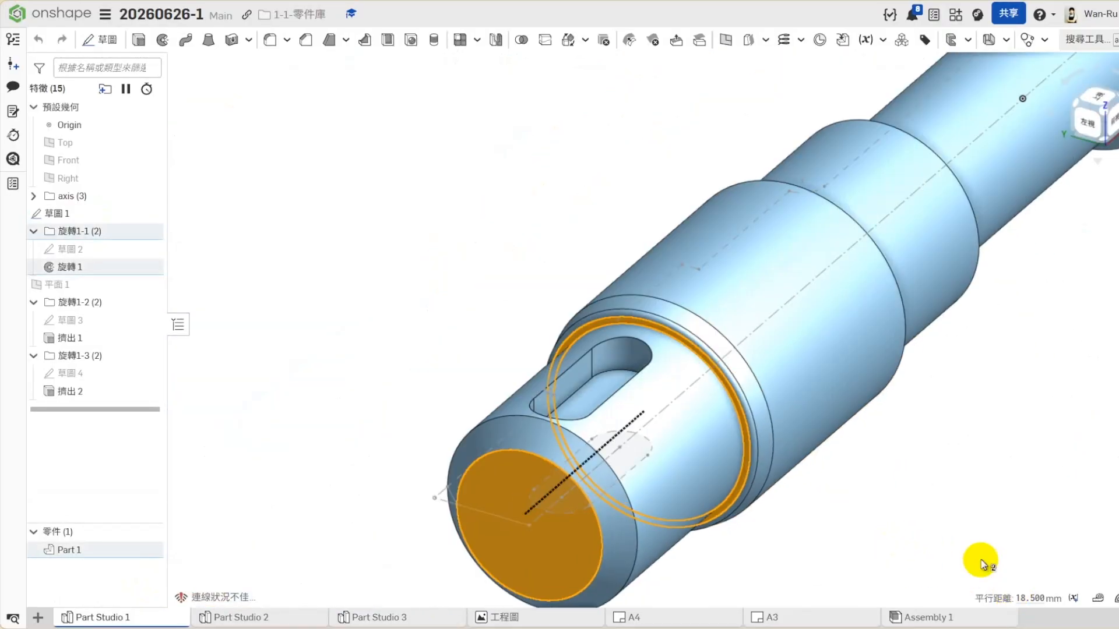
{"action": "left_click", "coordinate": [959, 493]}
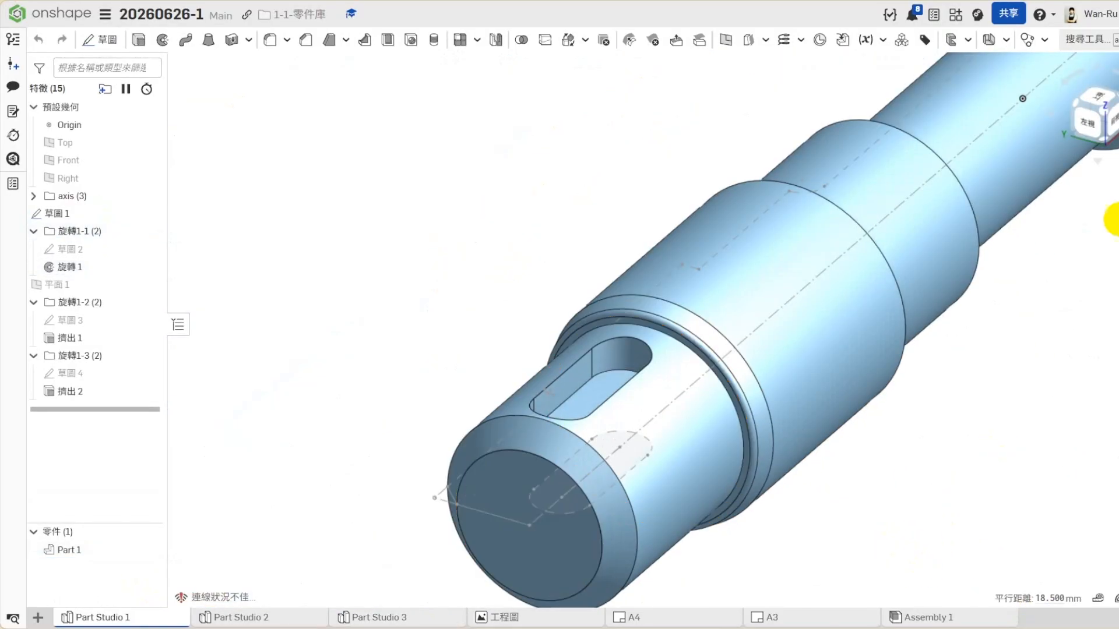
{"action": "left_click", "coordinate": [1097, 161]}
{"action": "left_click", "coordinate": [1081, 206]}
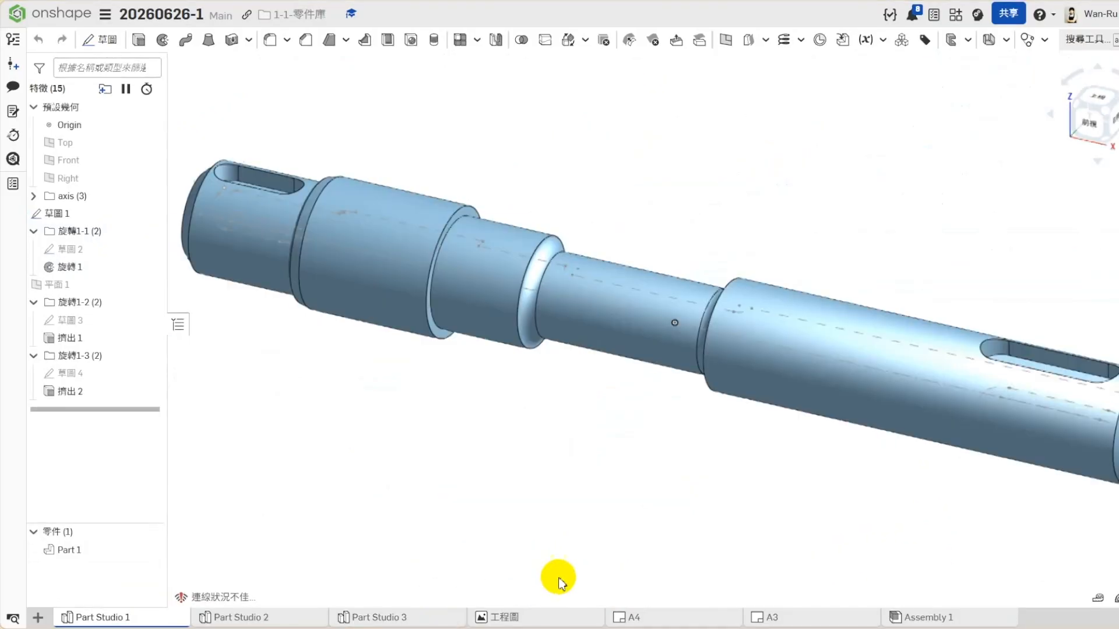
{"action": "left_click", "coordinate": [385, 618]}
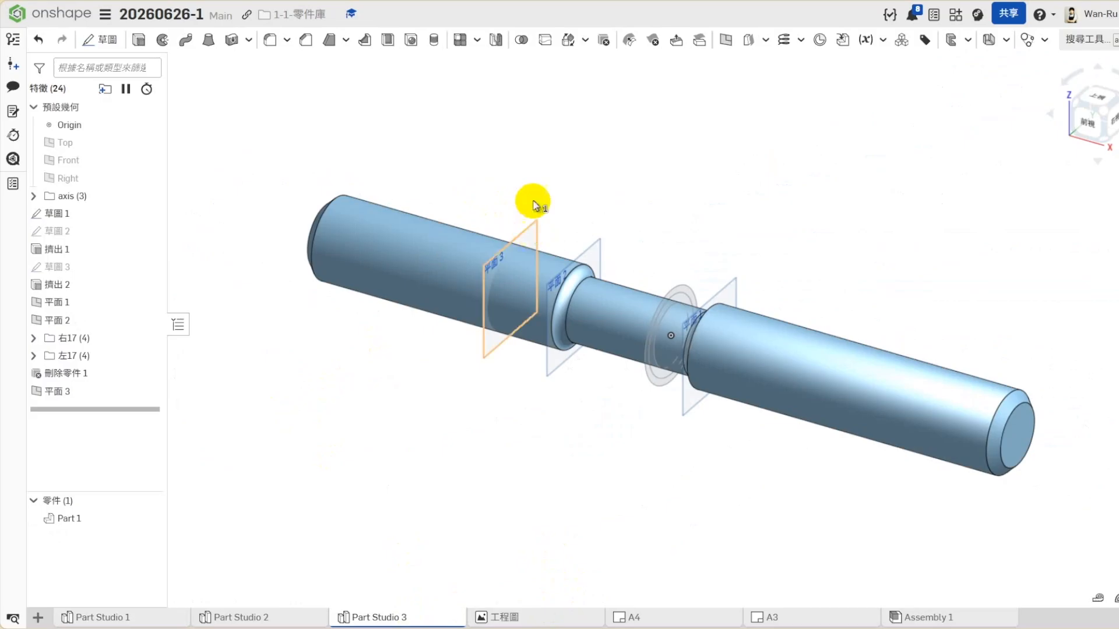
{"action": "left_click", "coordinate": [529, 230]}
{"action": "left_click", "coordinate": [725, 41]}
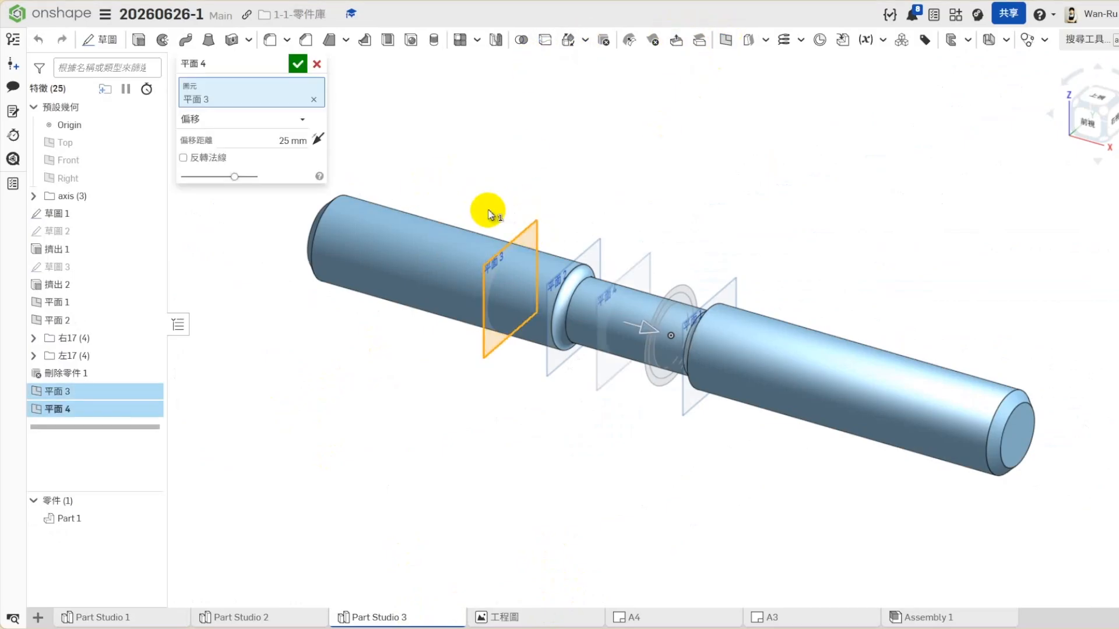
{"action": "left_click", "coordinate": [317, 140]}
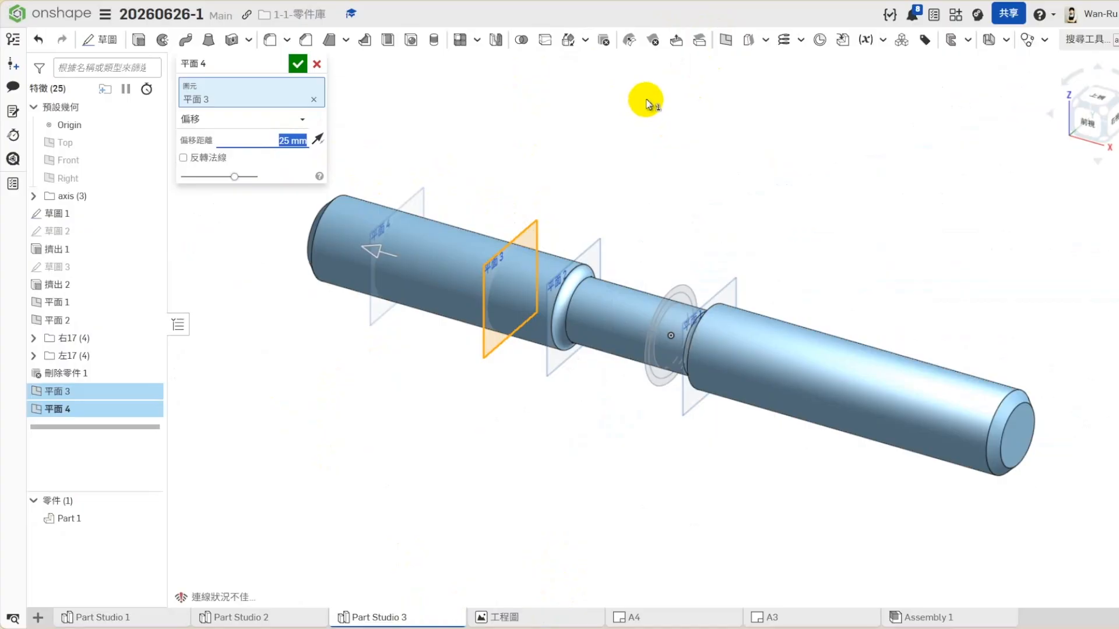
{"action": "left_click", "coordinate": [317, 64]}
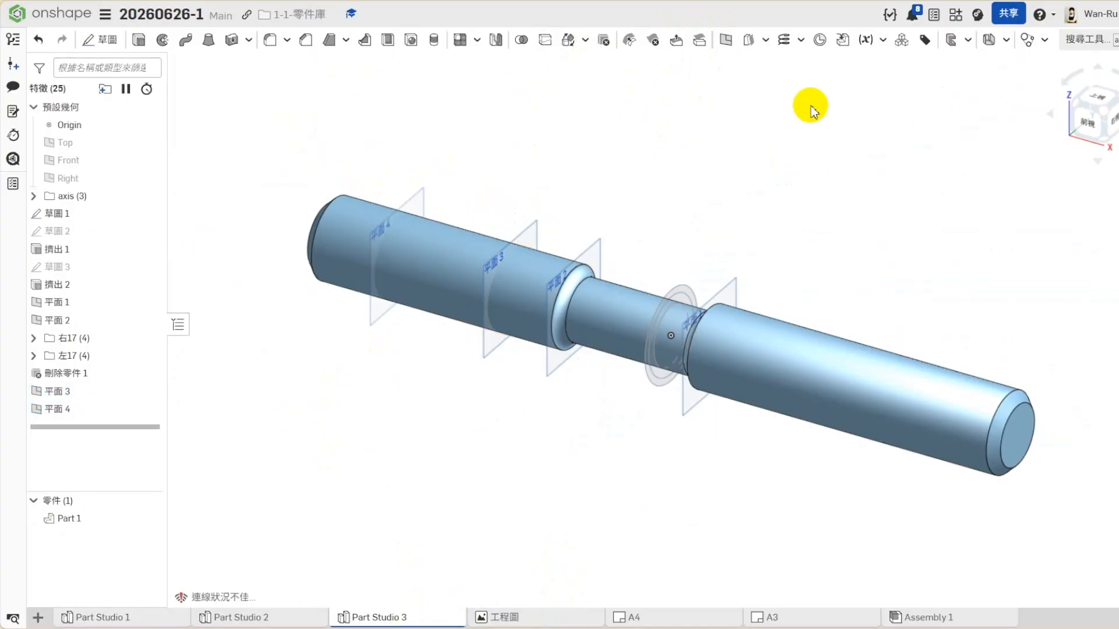
- Create a plane offset 18.5 mm inward from the shaft's chamfered end face on the 左17 side
{"action": "left_click", "coordinate": [1071, 104]}
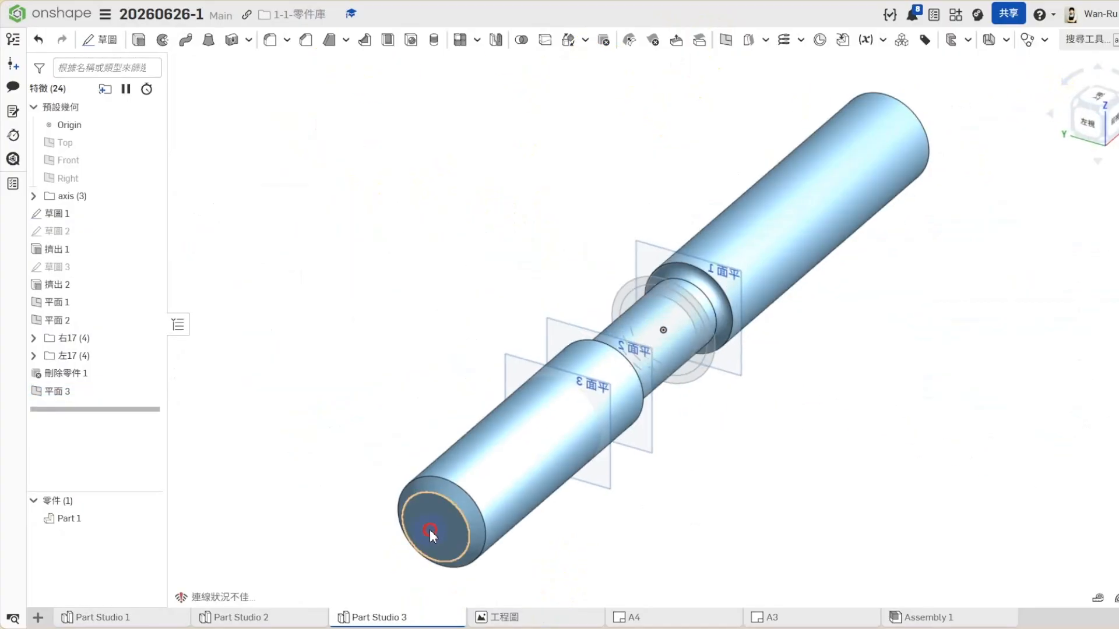
{"action": "left_click", "coordinate": [429, 529]}
{"action": "left_click", "coordinate": [726, 39]}
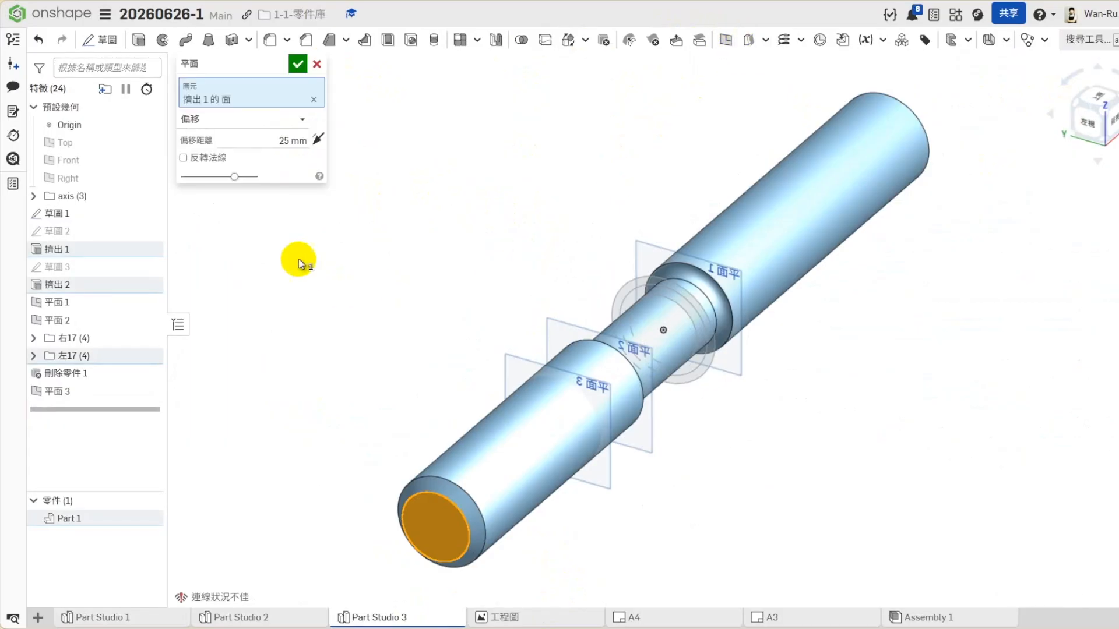
{"action": "left_click", "coordinate": [285, 140]}
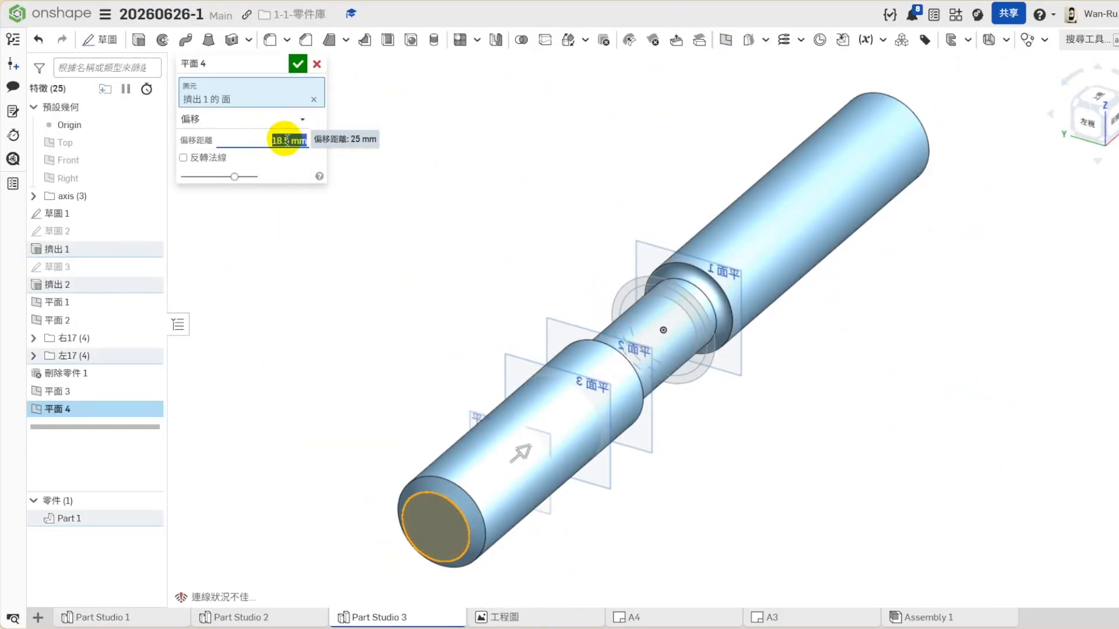
{"action": "left_click", "coordinate": [298, 64]}
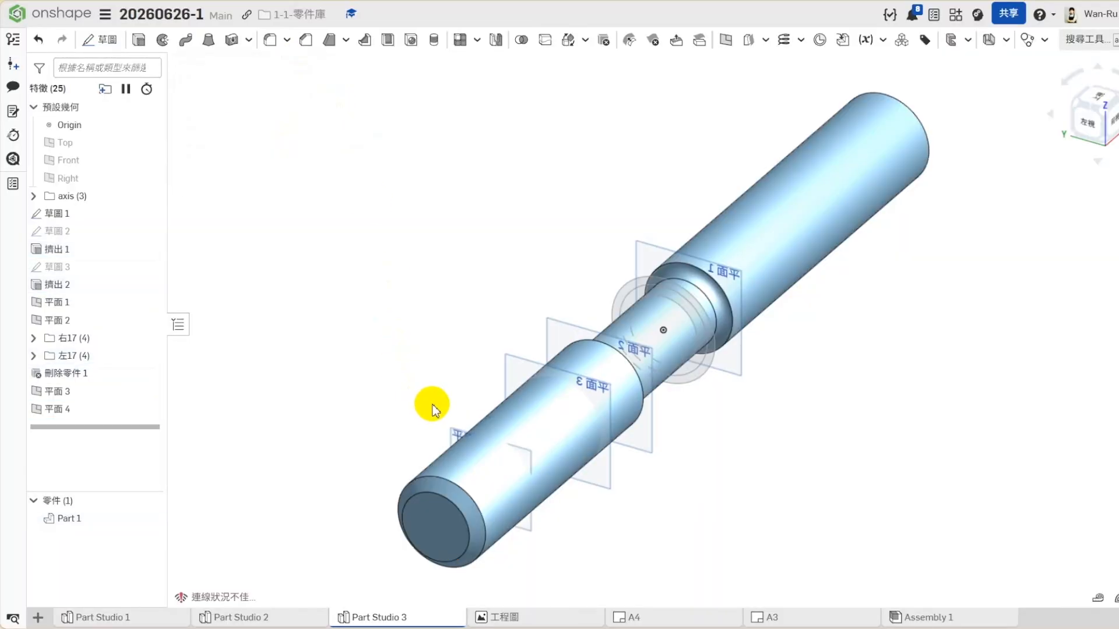
- Redefine 平面 4 as a 22.5 mm offset from 平面 3 toward the chamfered end, measuring its spacing to 平面 3 and the end face
{"action": "left_click", "coordinate": [453, 436]}
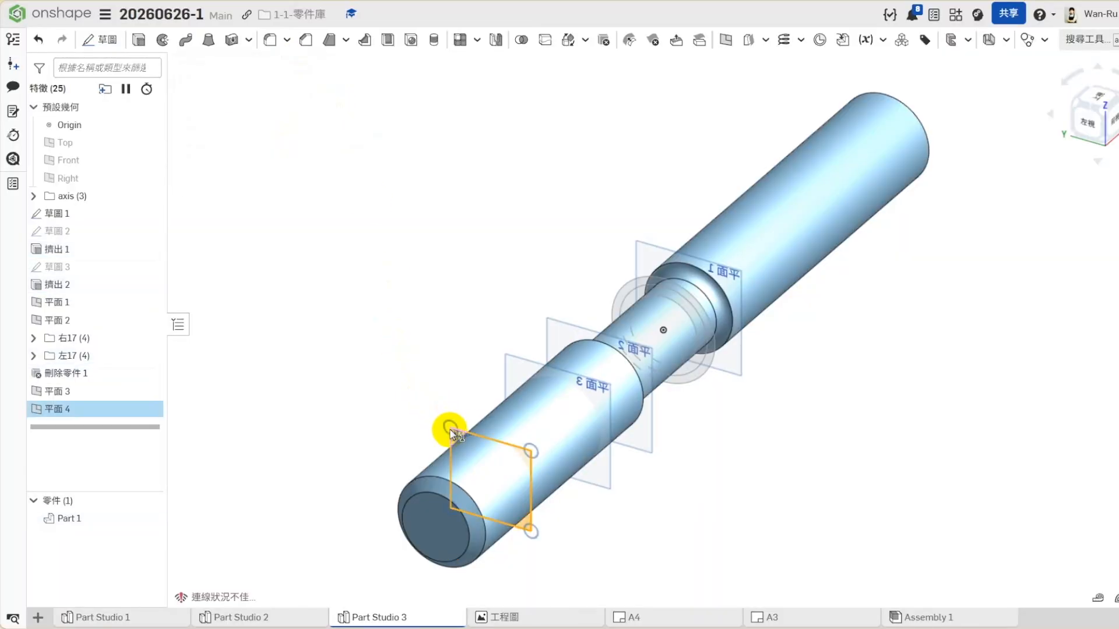
{"action": "left_click", "coordinate": [505, 371]}
{"action": "left_click", "coordinate": [387, 507]}
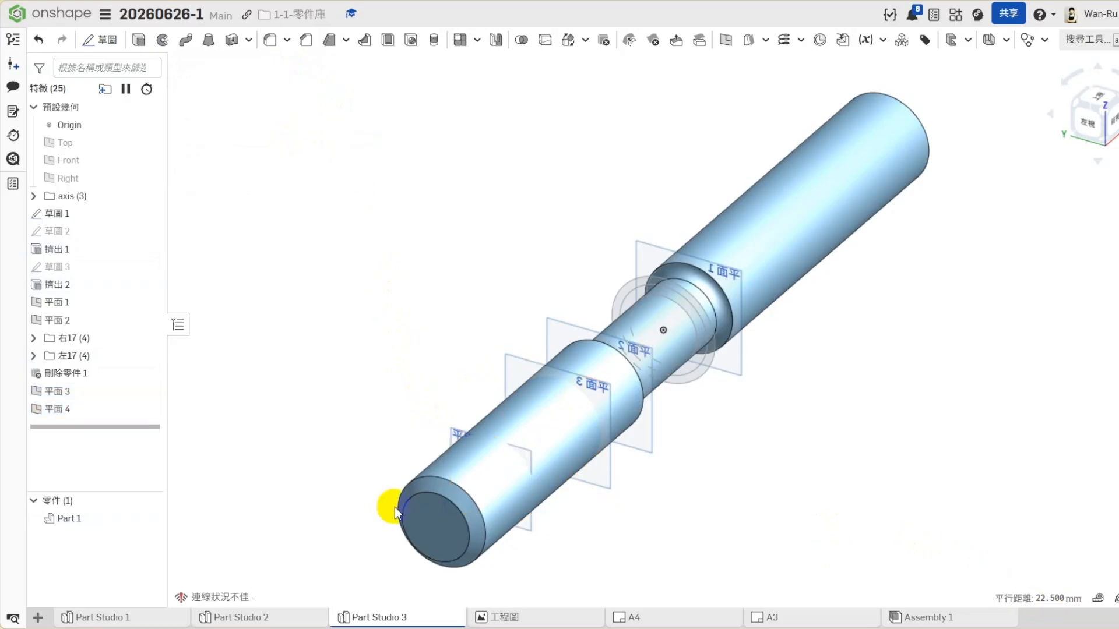
{"action": "right_click", "coordinate": [55, 410]}
{"action": "left_click", "coordinate": [93, 168]}
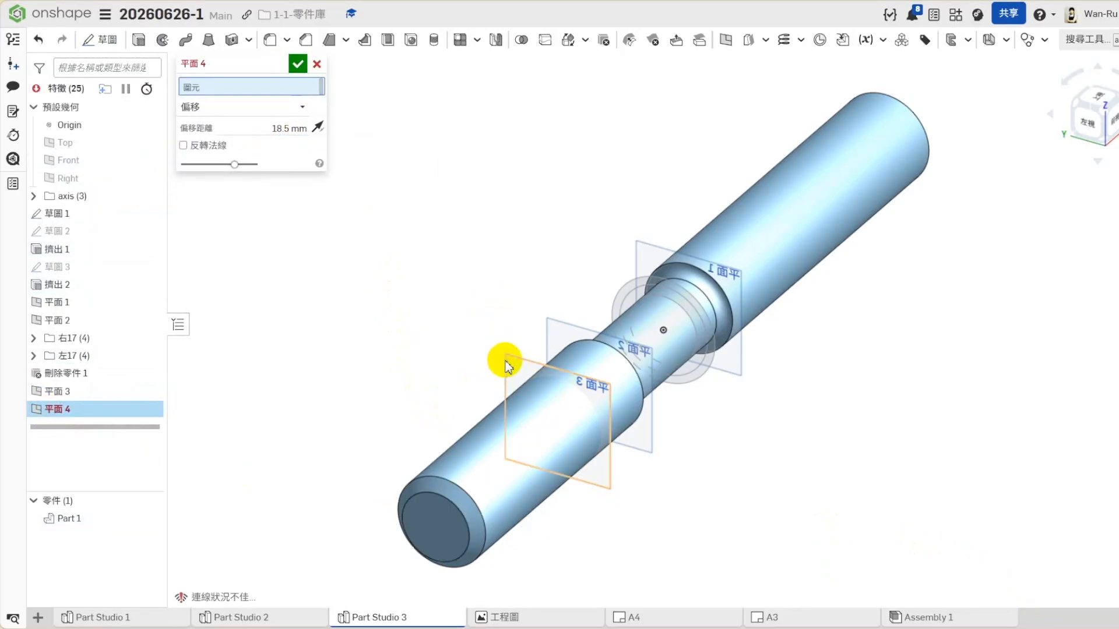
{"action": "left_click", "coordinate": [507, 362]}
{"action": "left_click", "coordinate": [247, 141]}
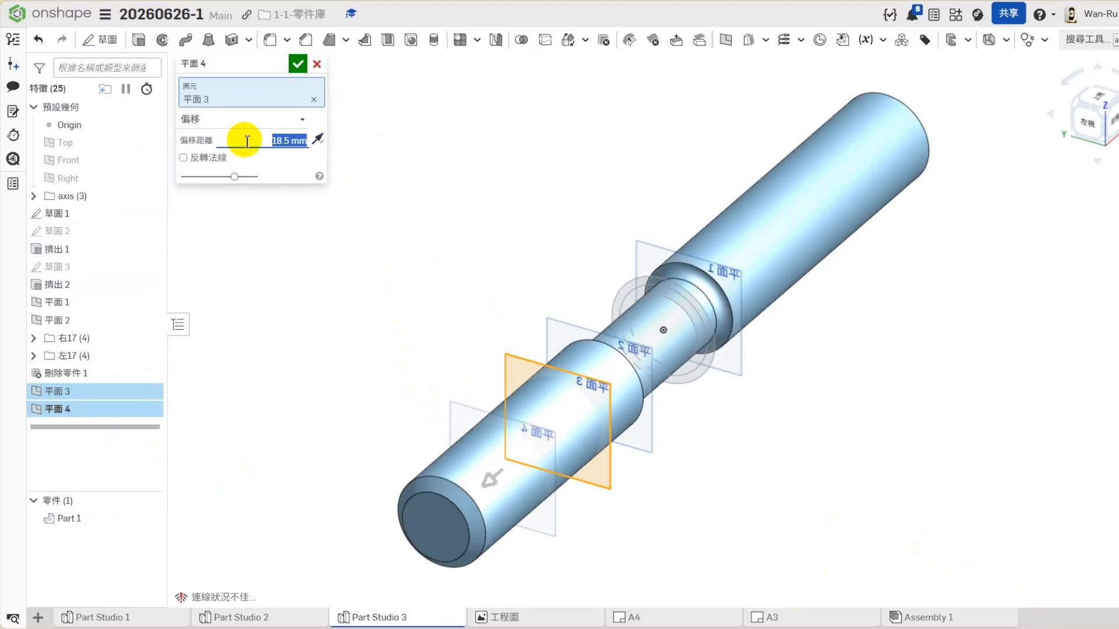
{"action": "left_click", "coordinate": [297, 63]}
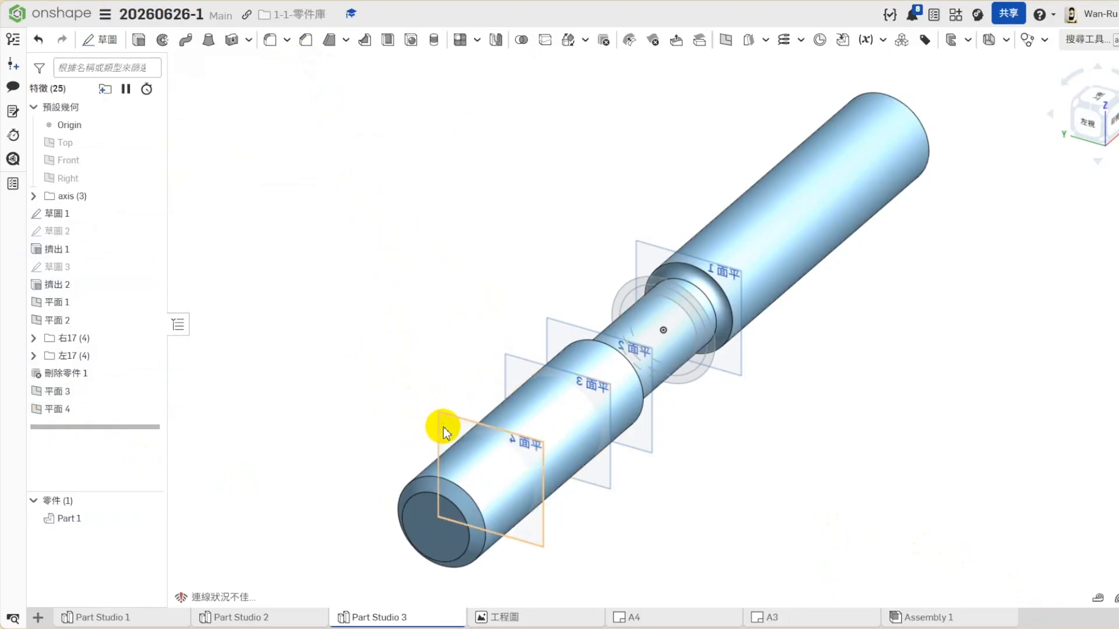
{"action": "left_click", "coordinate": [451, 496]}
{"action": "left_click", "coordinate": [428, 533]}
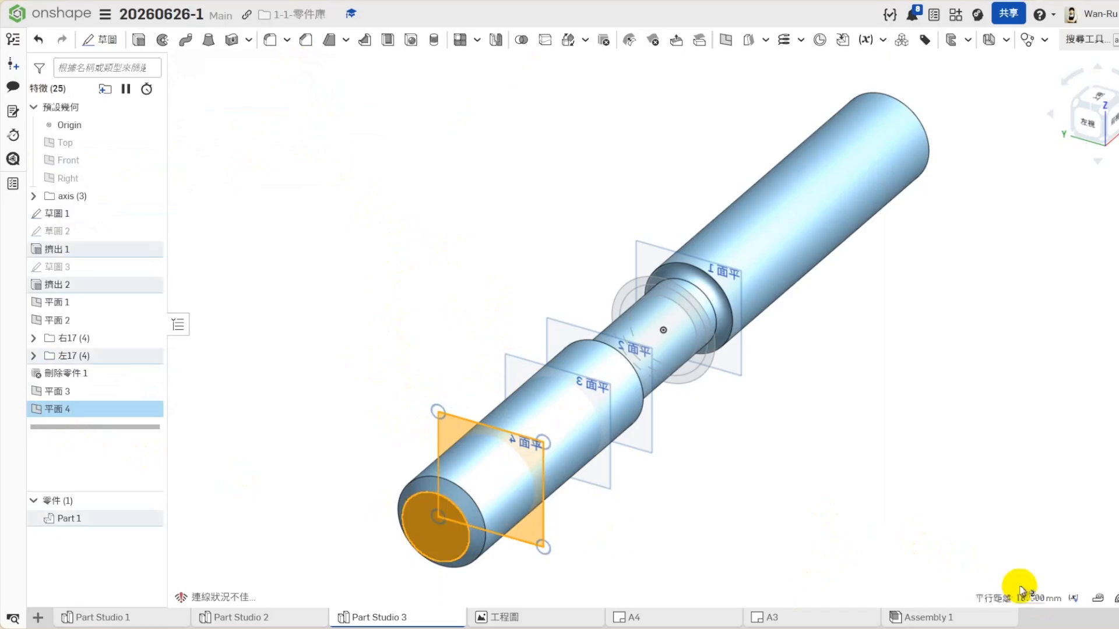
{"action": "left_click", "coordinate": [1013, 499]}
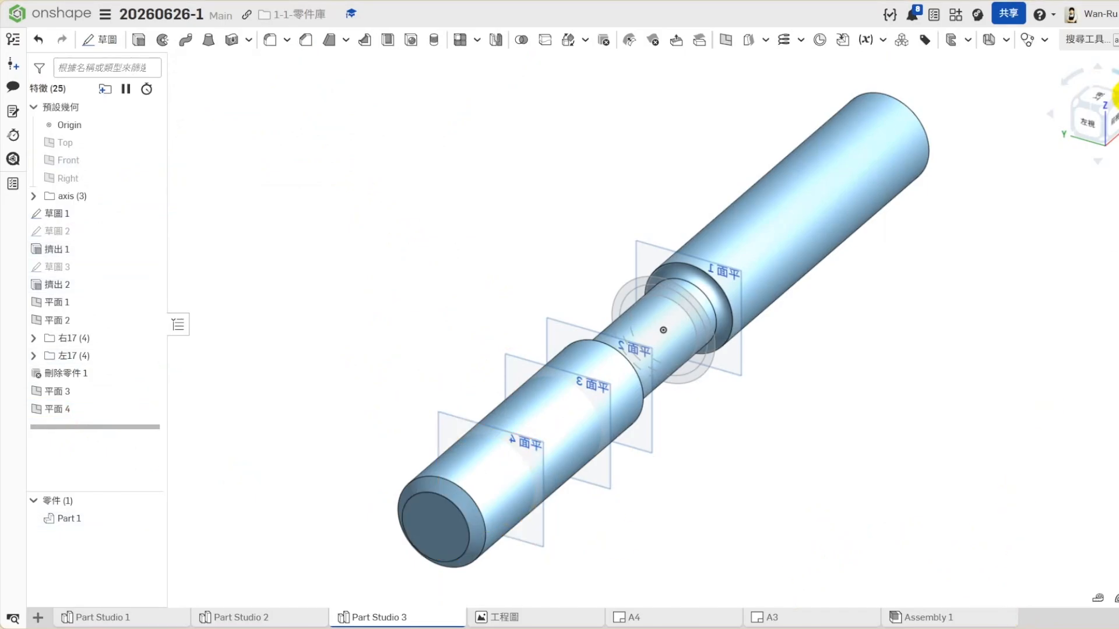
- Start a sketch on 平面 3 and project the outer circle of the visible ring sketch into it
{"action": "right_click_drag", "start_coordinate": [1037, 217], "coordinate": [523, 520]}
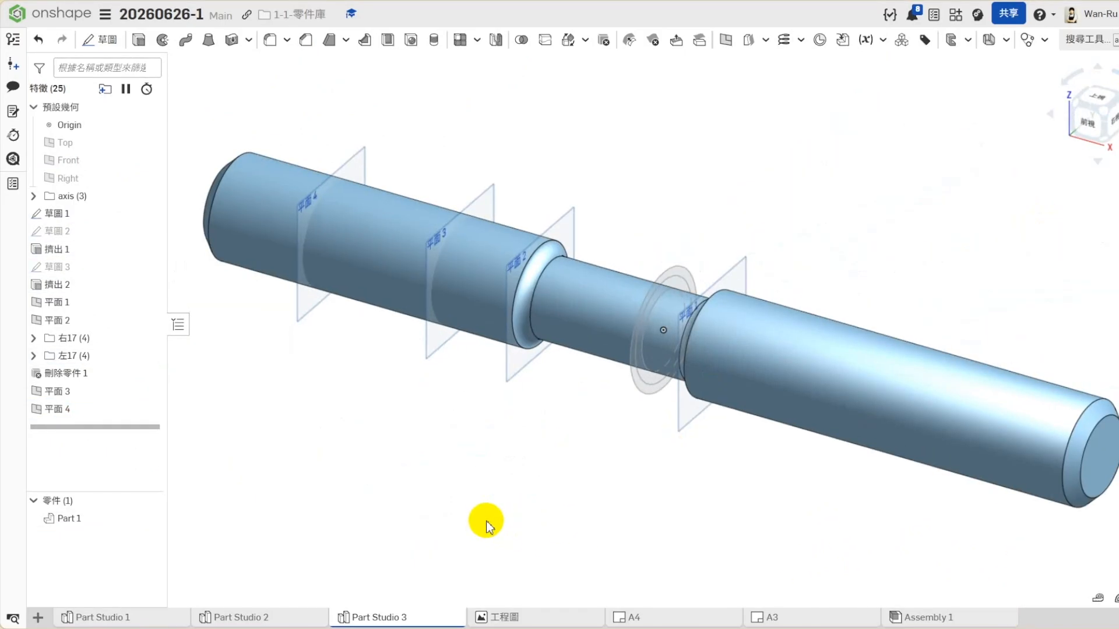
{"action": "right_click", "coordinate": [483, 194]}
{"action": "left_click", "coordinate": [528, 233]}
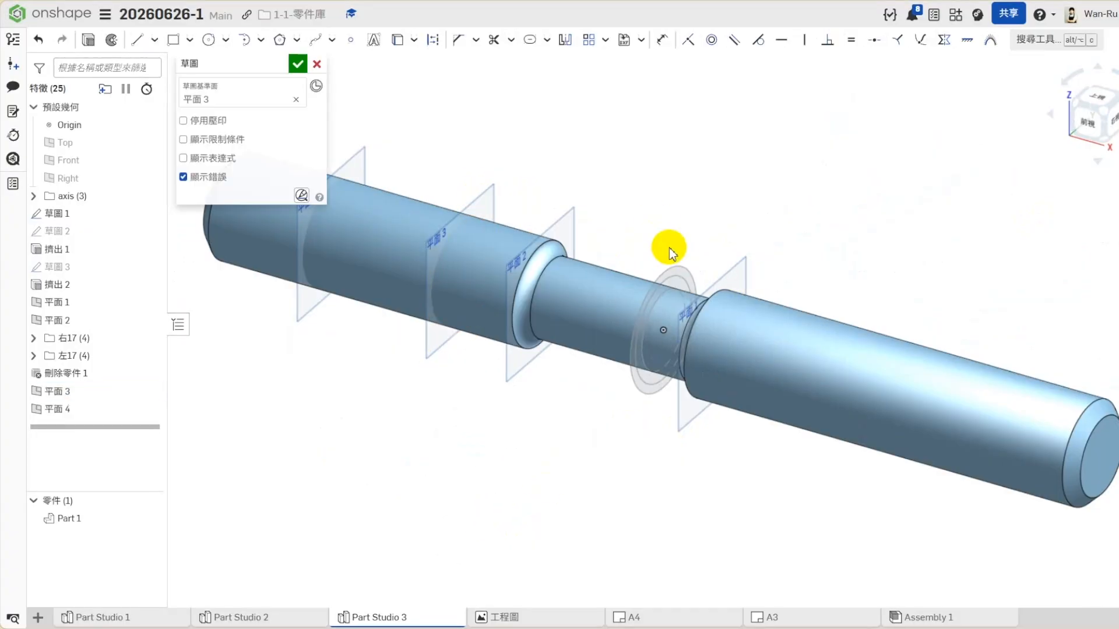
{"action": "left_click", "coordinate": [686, 269]}
{"action": "left_click", "coordinate": [398, 41]}
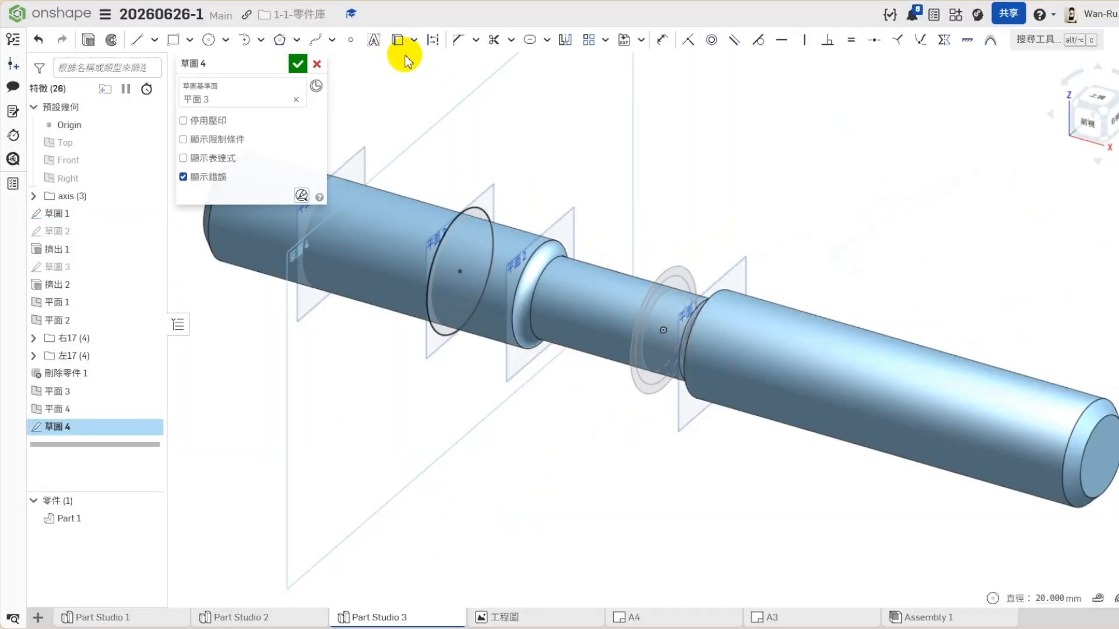
{"action": "scroll", "coordinate": [563, 273], "scroll_direction": "down", "scroll_amount": 1}
{"action": "scroll", "coordinate": [408, 265], "scroll_direction": "up", "scroll_amount": 1}
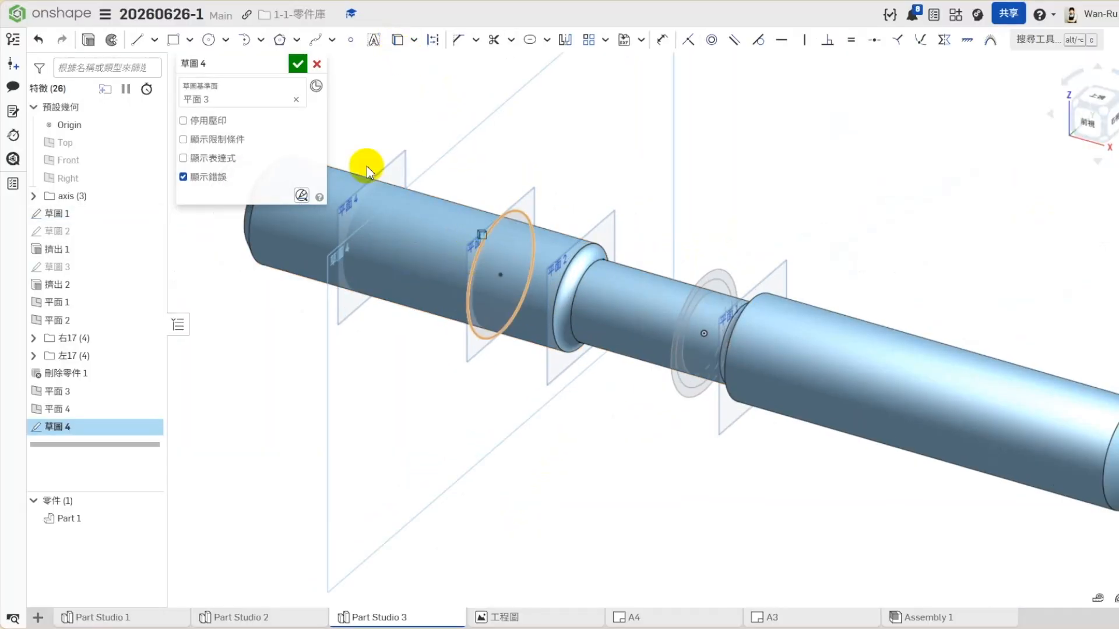
- Extrude the projected circle as a new part from 平面 3 up to 平面 4
{"action": "left_click", "coordinate": [88, 39]}
{"action": "left_click", "coordinate": [207, 103]}
{"action": "left_click", "coordinate": [200, 156]}
{"action": "left_click", "coordinate": [251, 207]}
{"action": "left_click", "coordinate": [401, 159]}
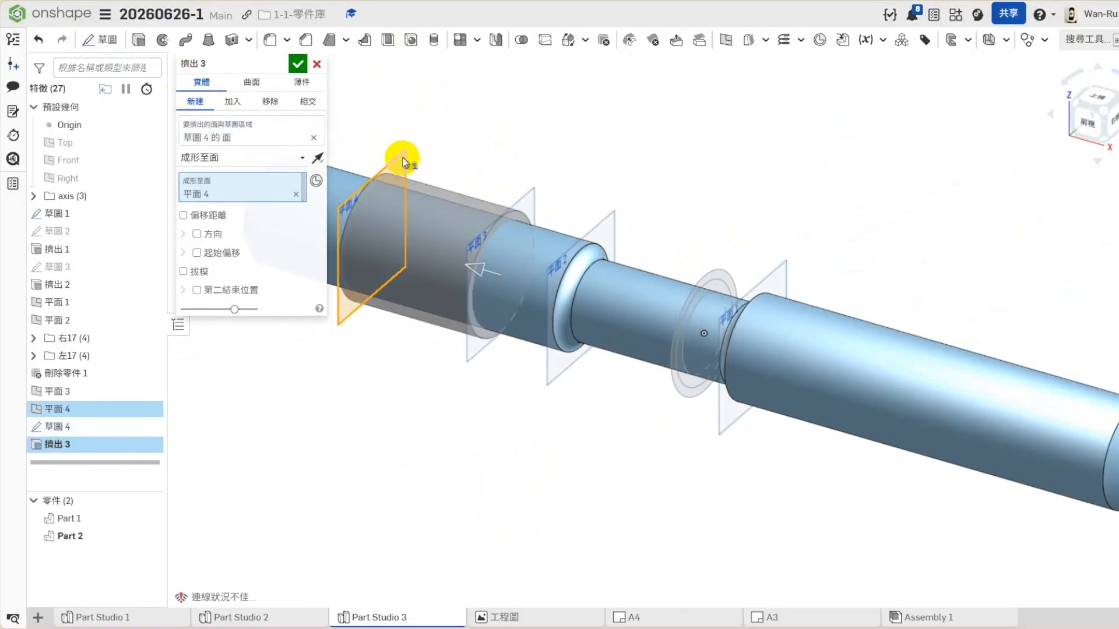
{"action": "left_click", "coordinate": [297, 65]}
- Create a plane offset 2 mm from 平面 4 toward 平面 3
{"action": "scroll", "coordinate": [313, 216], "scroll_direction": "up", "scroll_amount": 3}
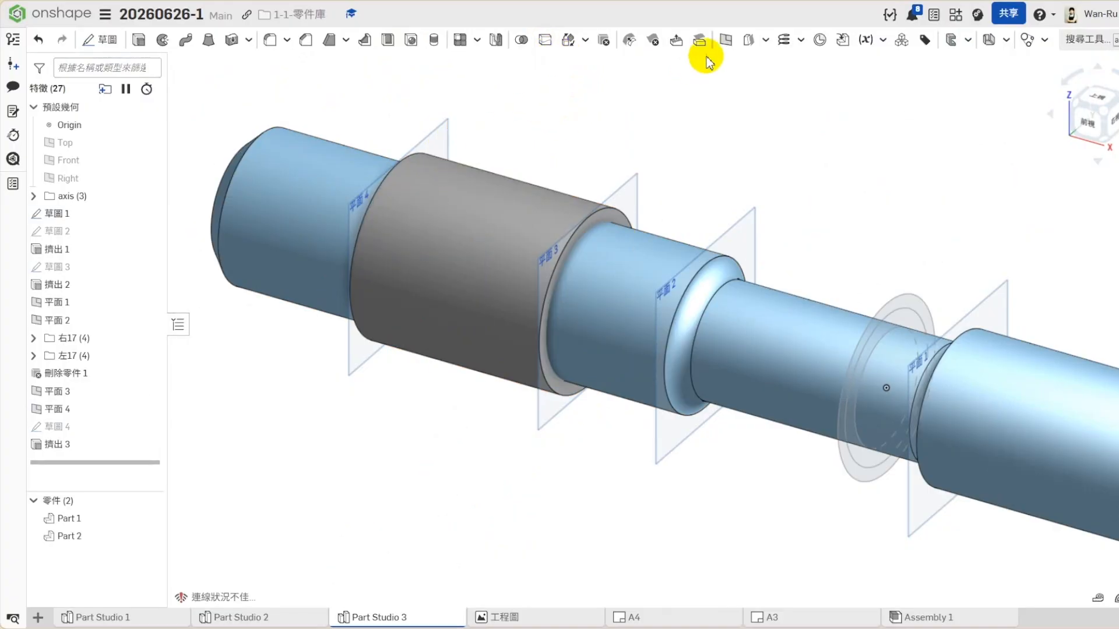
{"action": "left_click", "coordinate": [447, 125]}
{"action": "left_click", "coordinate": [726, 40]}
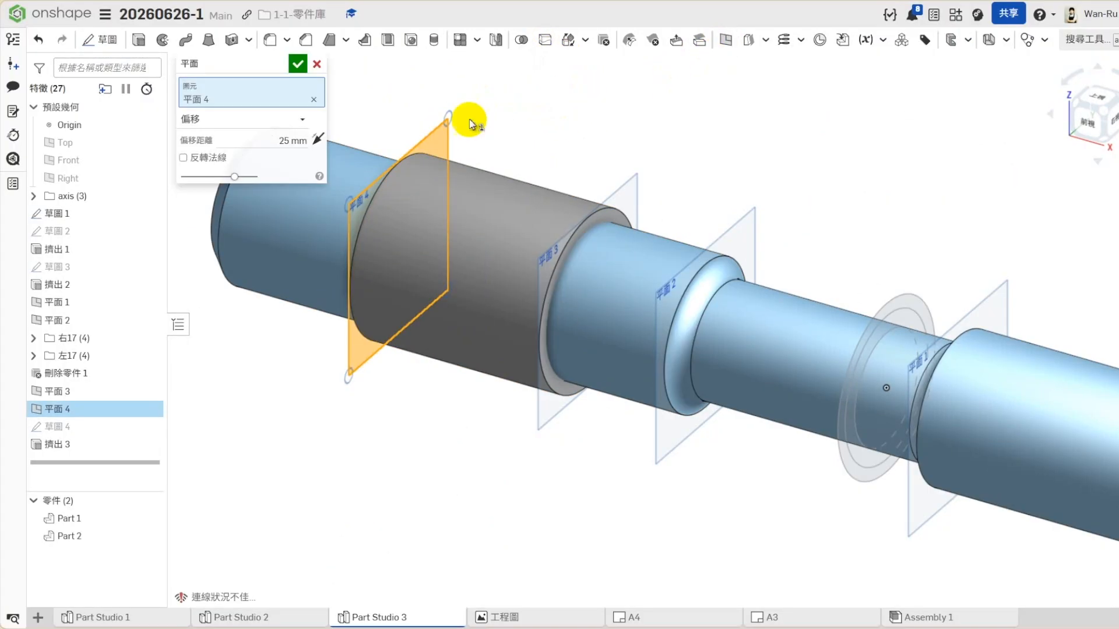
{"action": "left_click", "coordinate": [260, 134]}
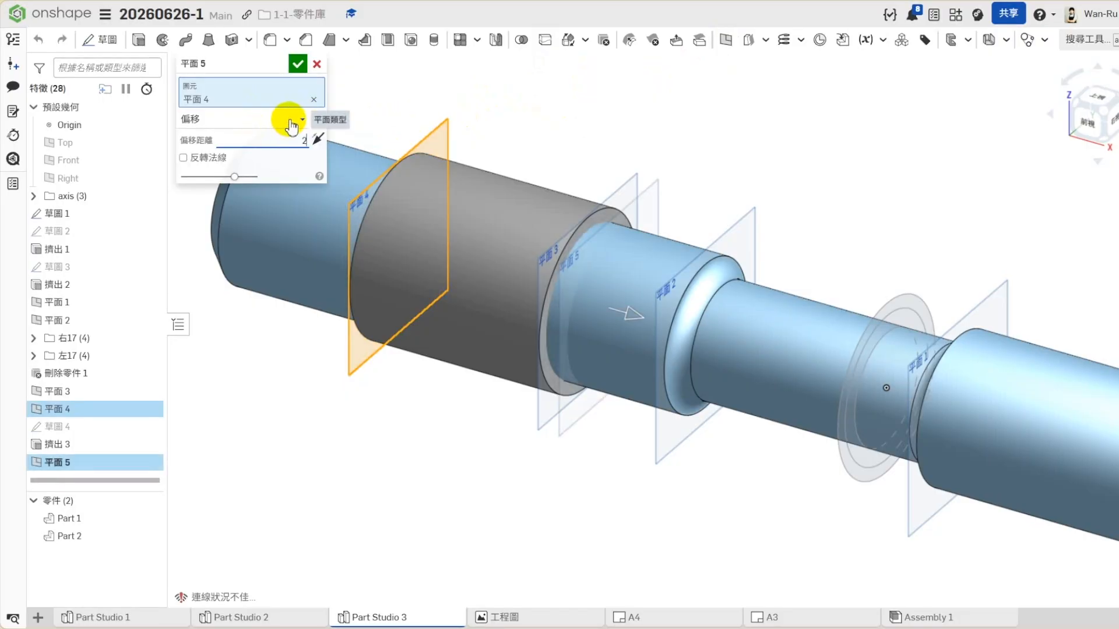
{"action": "left_click", "coordinate": [298, 65]}
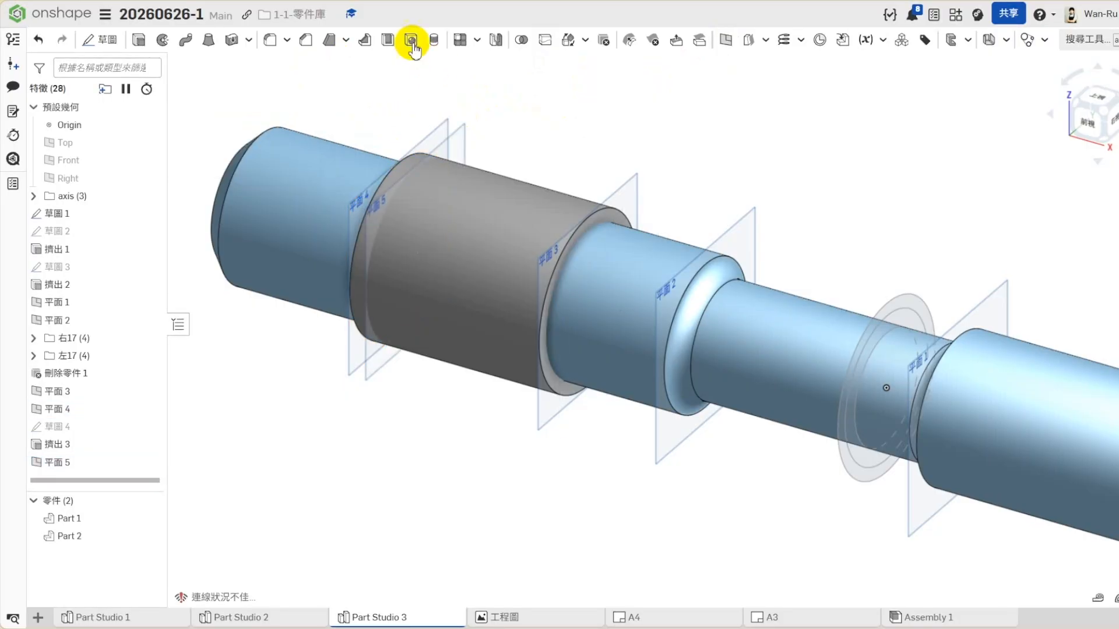
- Split the outer cylindrical face of the new extrusion with 平面 5, using the face split type
{"action": "left_click", "coordinate": [545, 39]}
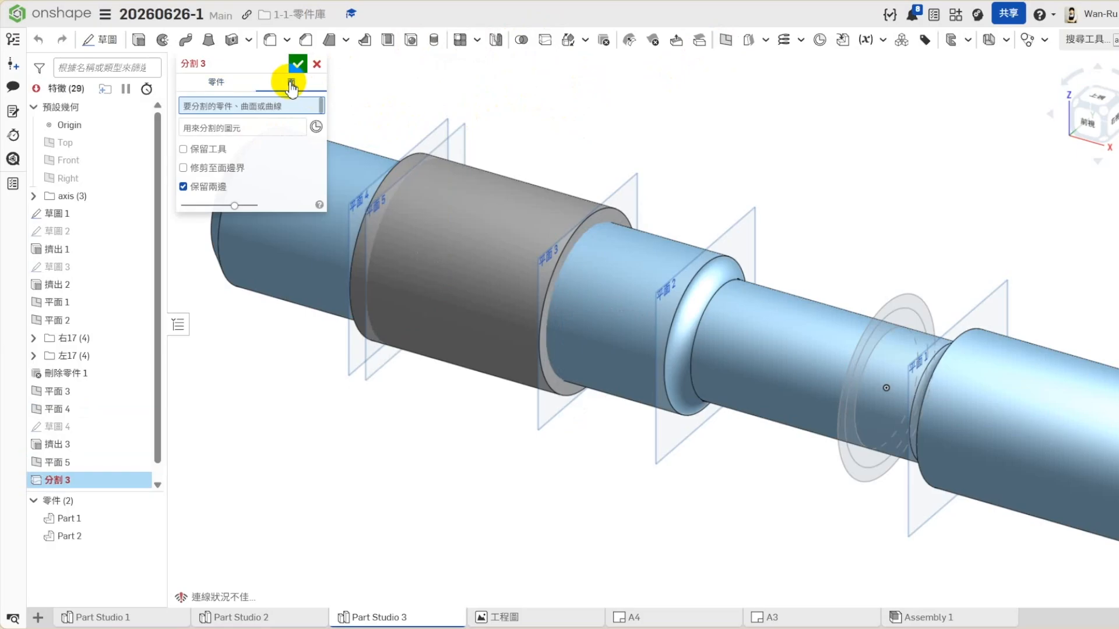
{"action": "left_click", "coordinate": [444, 192]}
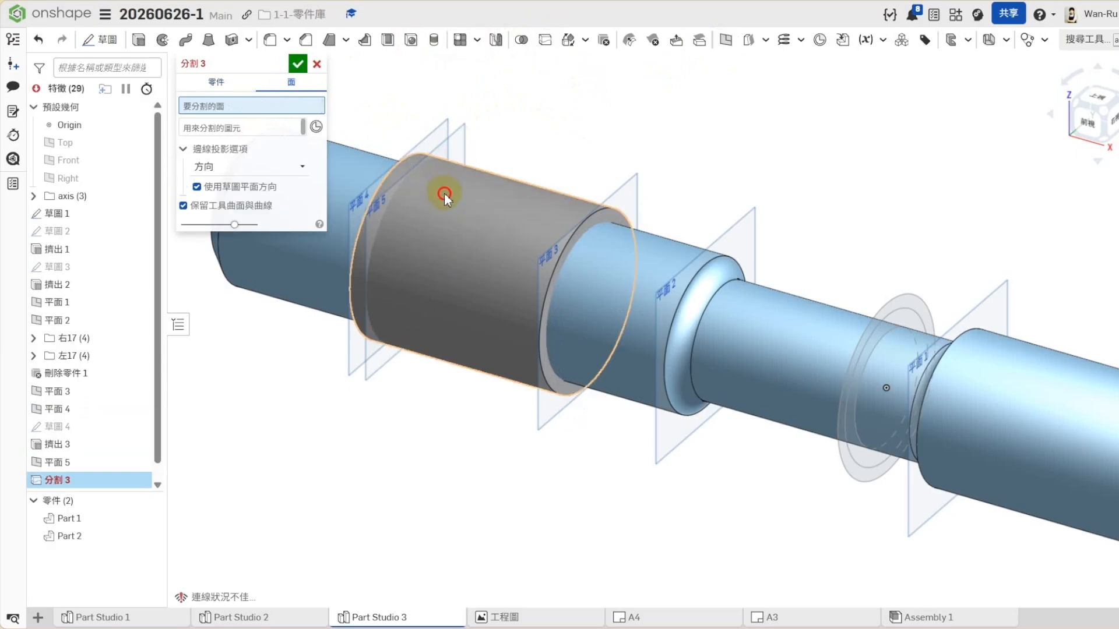
{"action": "left_click", "coordinate": [289, 140]}
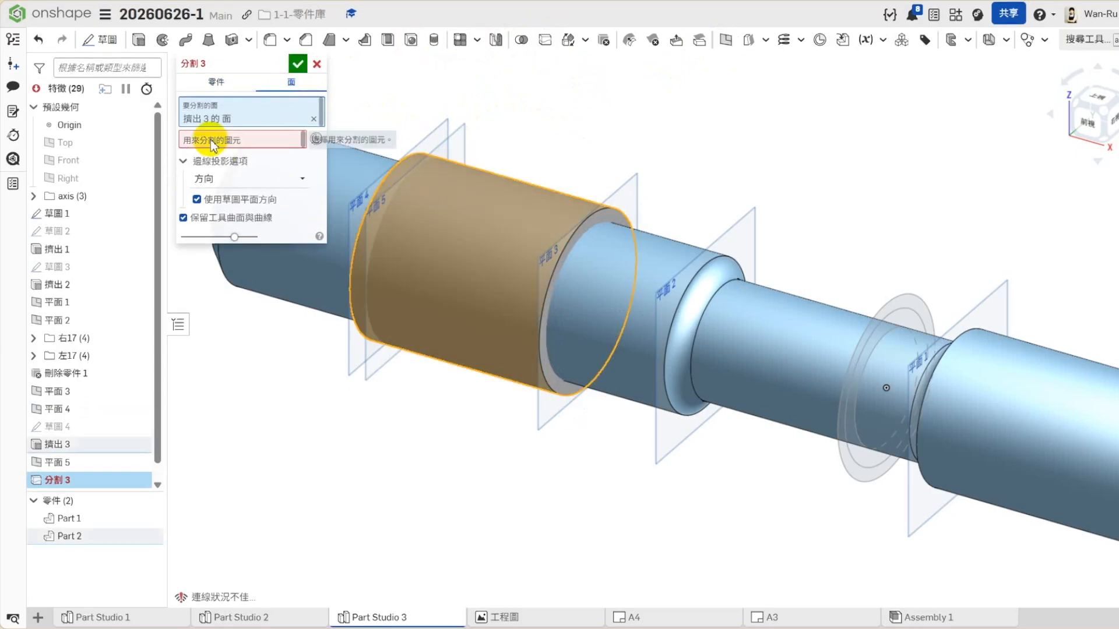
{"action": "left_click", "coordinate": [461, 151]}
{"action": "left_click", "coordinate": [297, 64]}
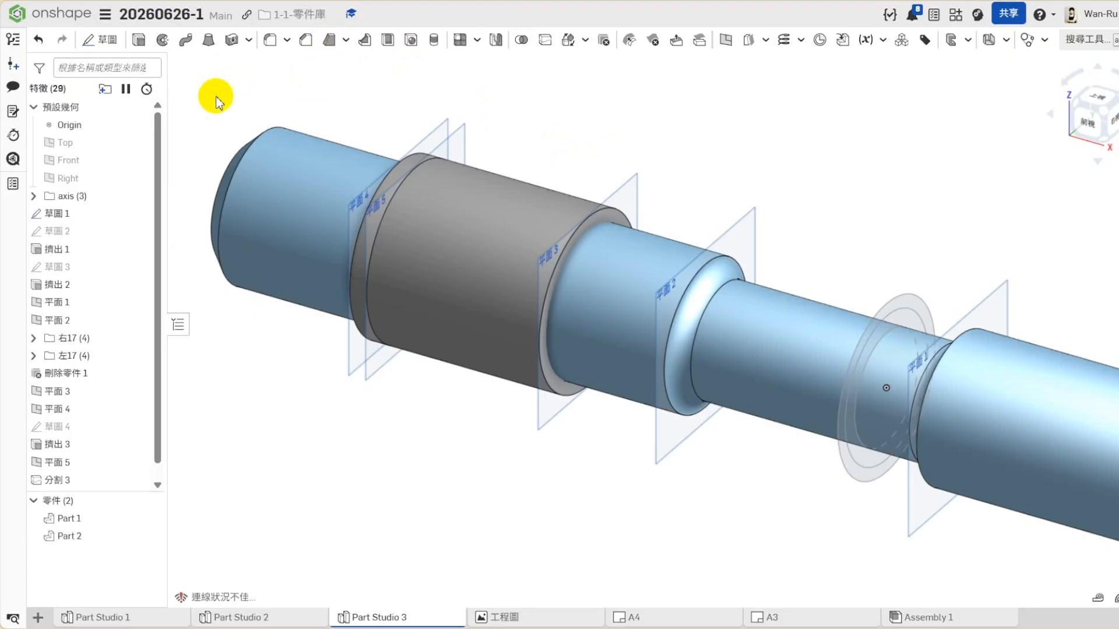
- Set up a 15° parting-line draft with 平面 5 as the direction and the collar's split edge as parting edge, tapering inward
{"action": "left_click", "coordinate": [290, 82]}
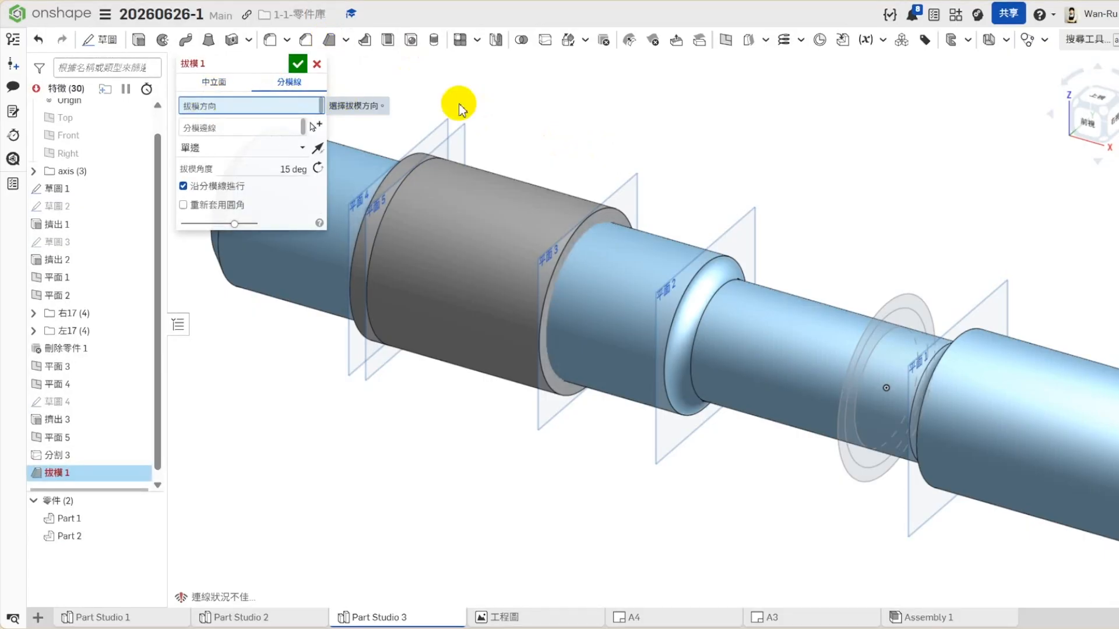
{"action": "left_click", "coordinate": [468, 150]}
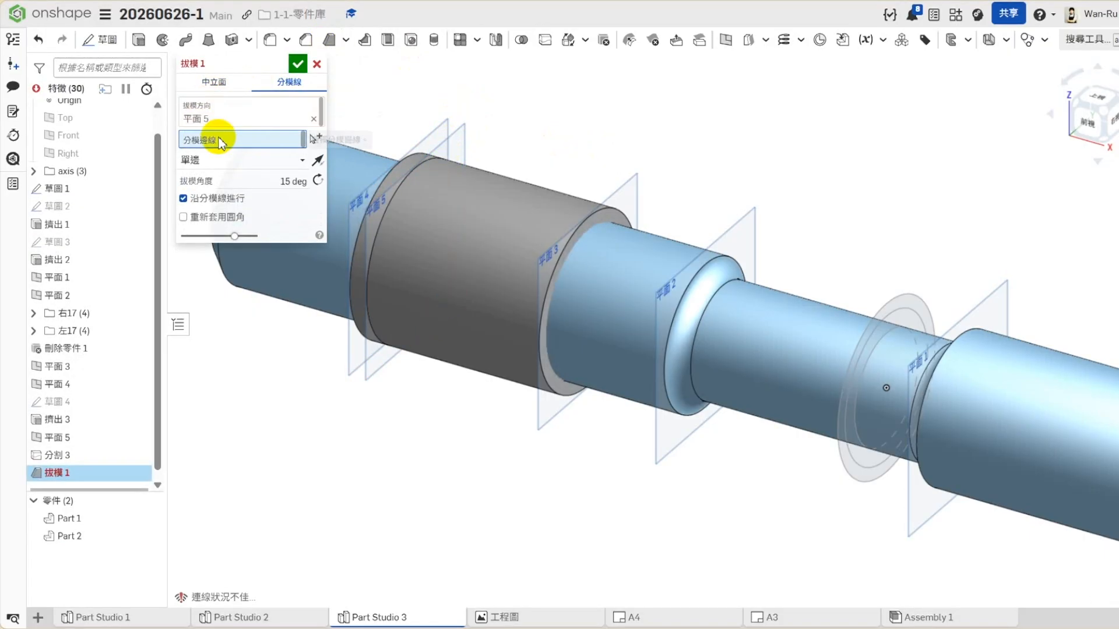
{"action": "left_click", "coordinate": [383, 211]}
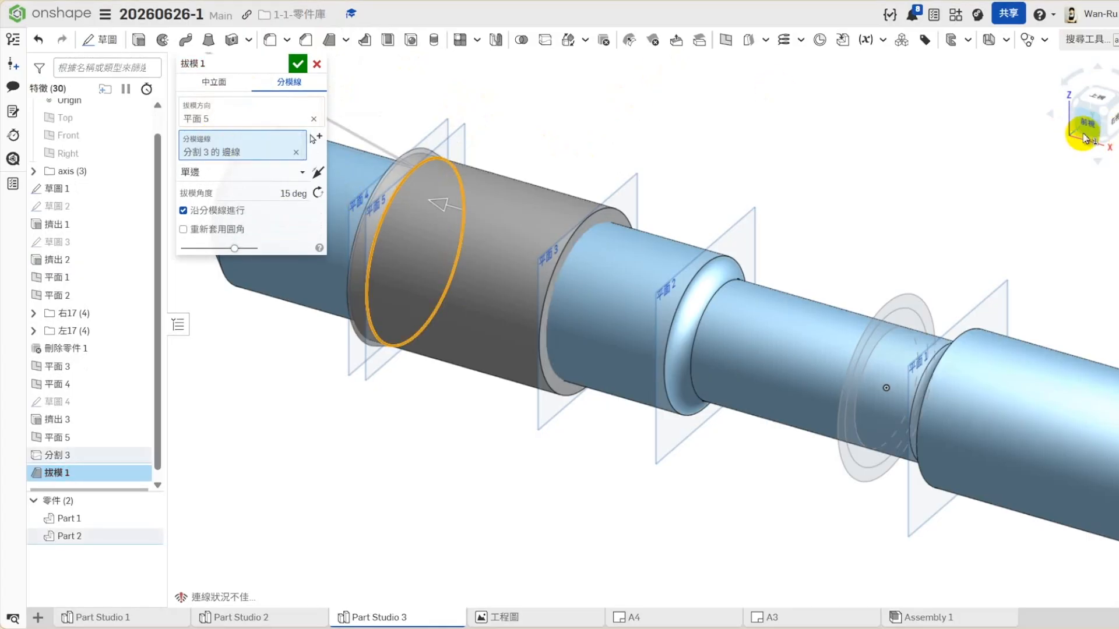
{"action": "left_click", "coordinate": [1085, 138]}
{"action": "scroll", "coordinate": [868, 378], "scroll_direction": "down", "scroll_amount": 3}
{"action": "scroll", "coordinate": [580, 260], "scroll_direction": "up", "scroll_amount": 5}
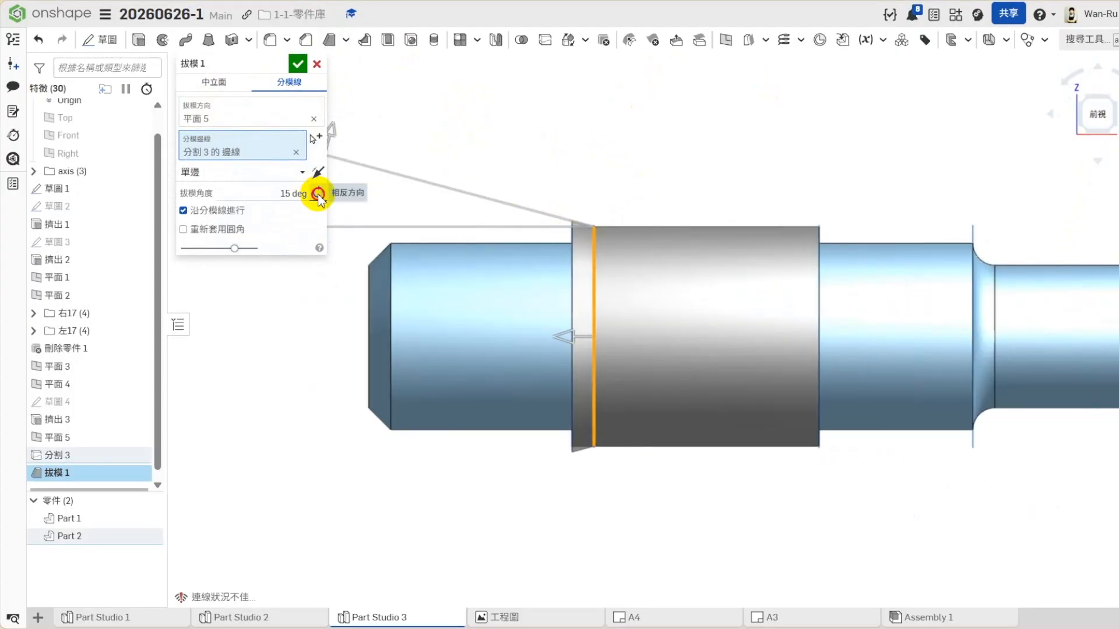
{"action": "left_click", "coordinate": [318, 194]}
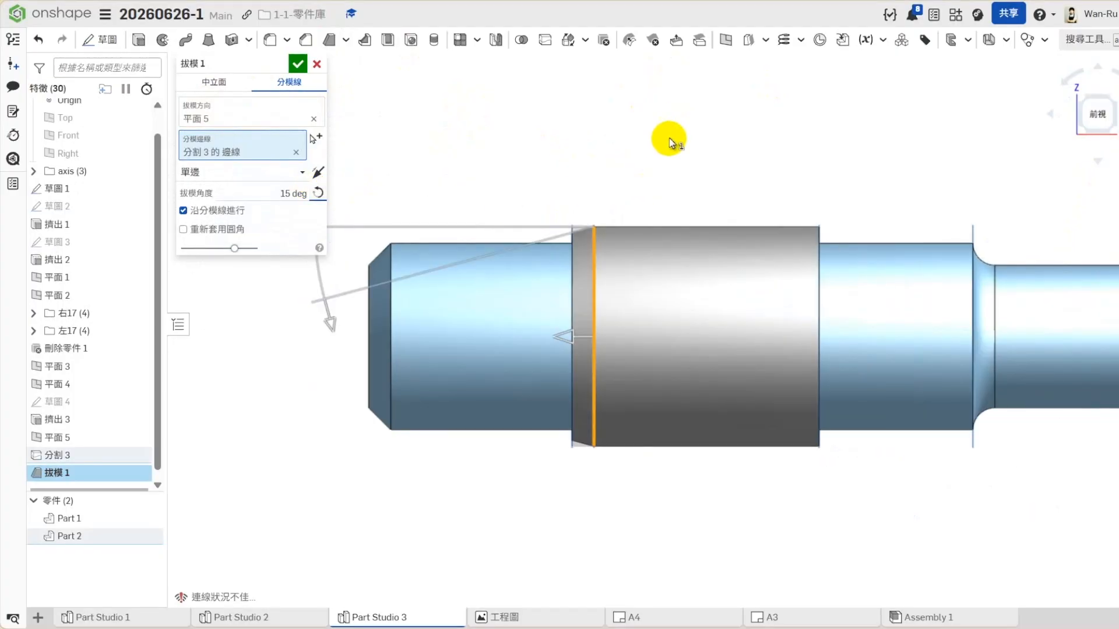
- Compare both draft sides, keep the one-sided (單邊) draft on the narrow band beside 平面 4, and apply it
{"action": "left_click", "coordinate": [320, 174]}
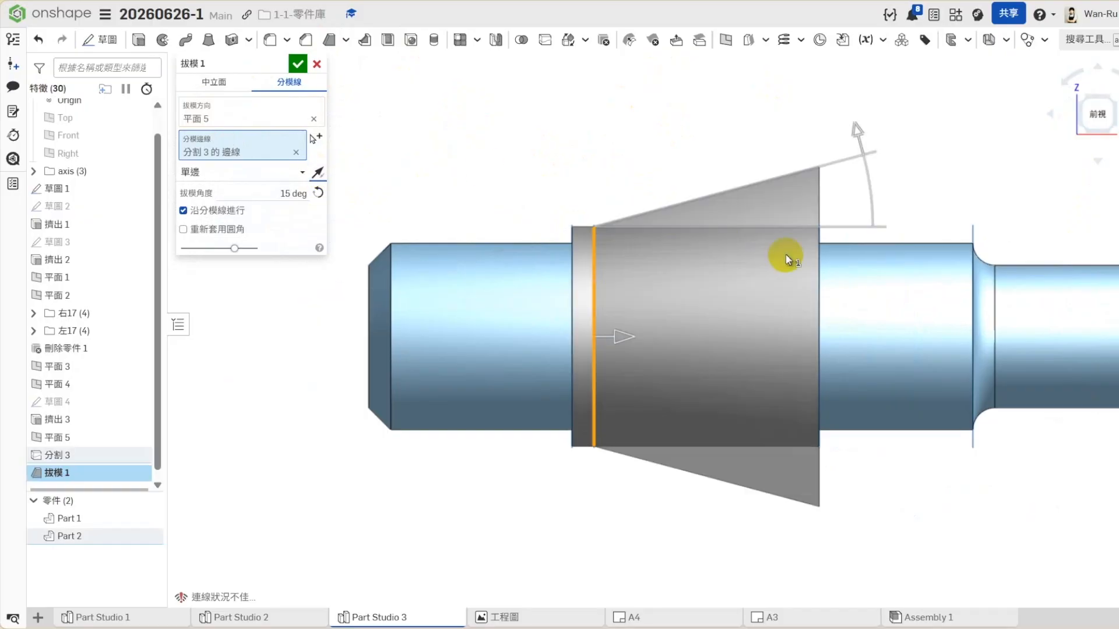
{"action": "left_click", "coordinate": [319, 174]}
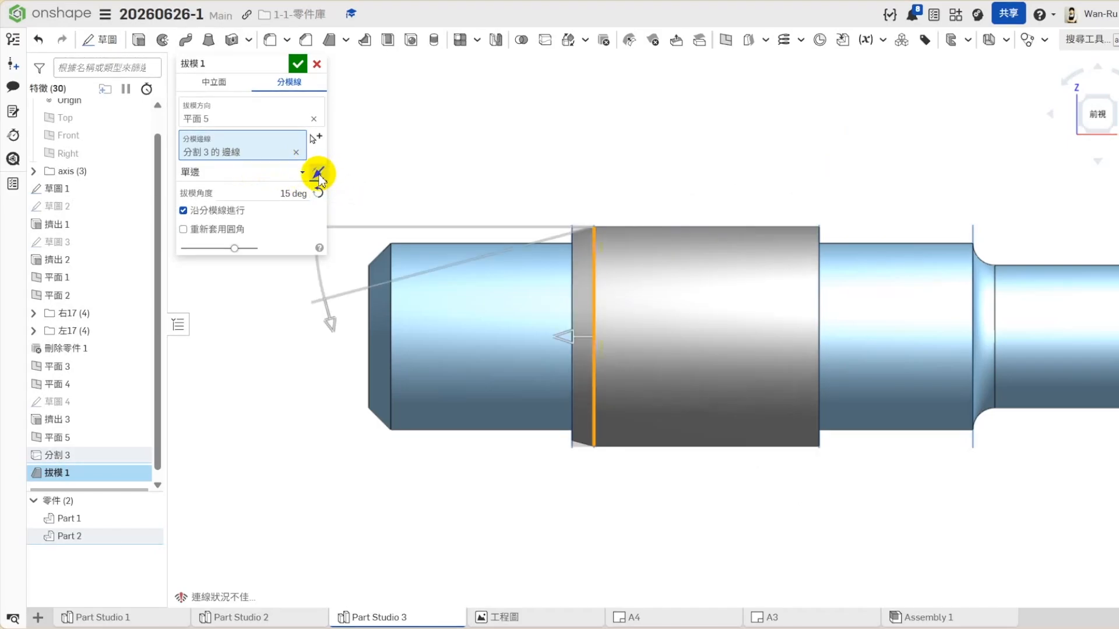
{"action": "left_click", "coordinate": [319, 175]}
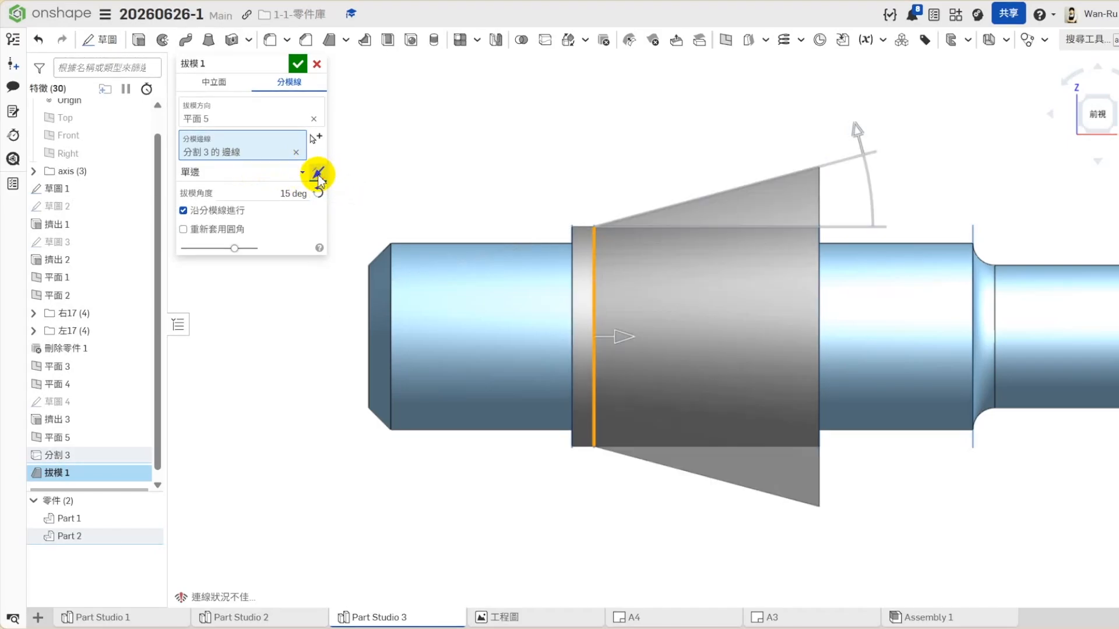
{"action": "left_click", "coordinate": [319, 174]}
{"action": "left_click", "coordinate": [318, 174]}
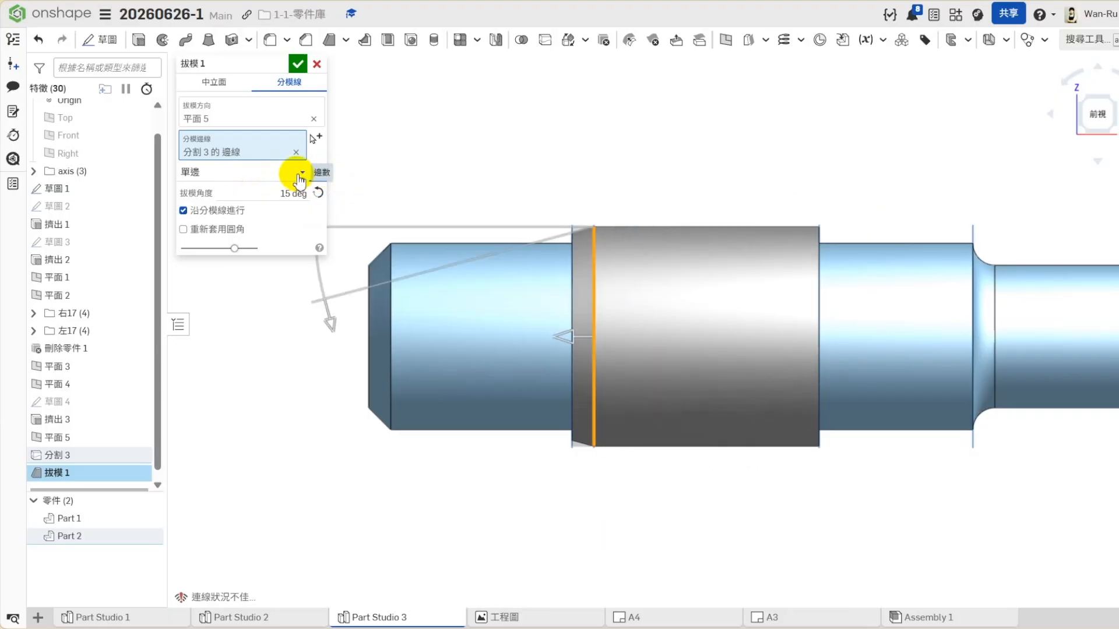
{"action": "left_click", "coordinate": [278, 174]}
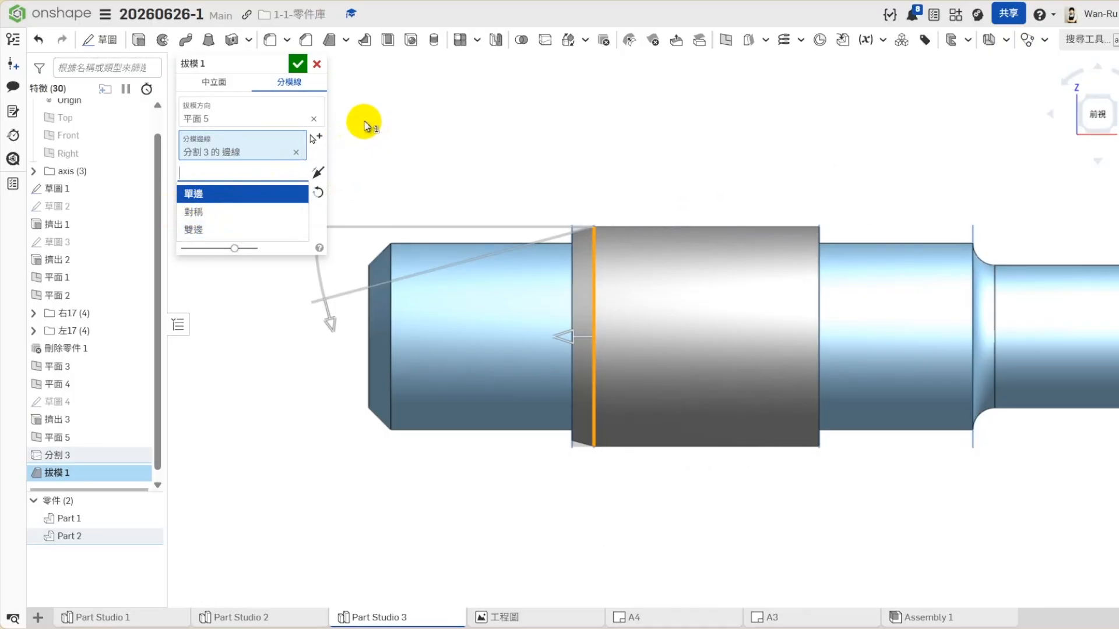
{"action": "left_click", "coordinate": [261, 192]}
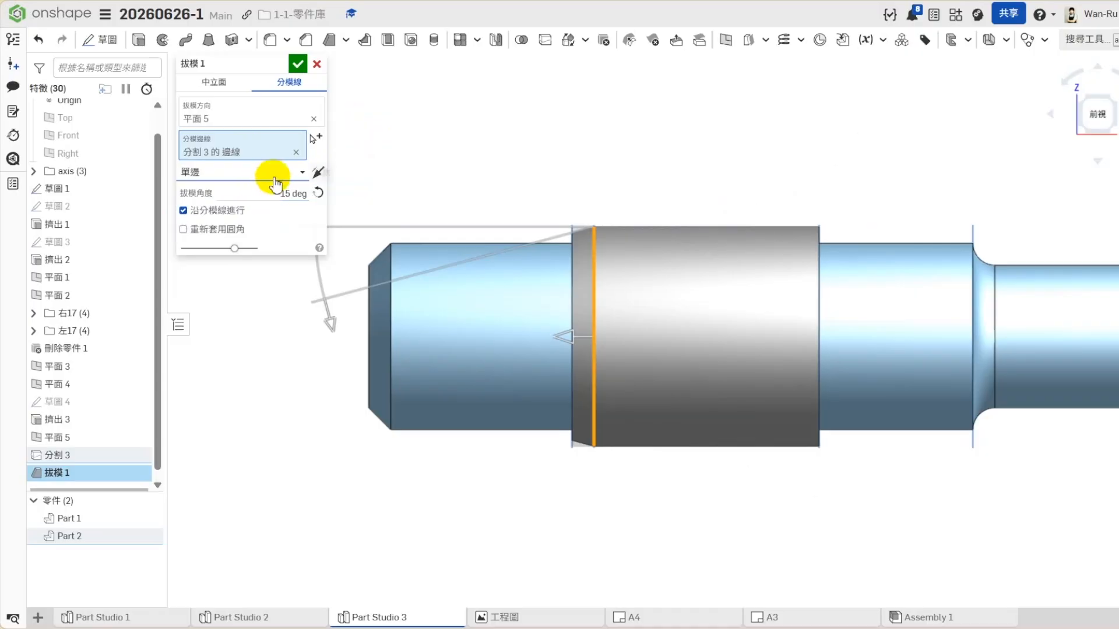
{"action": "left_click", "coordinate": [297, 63]}
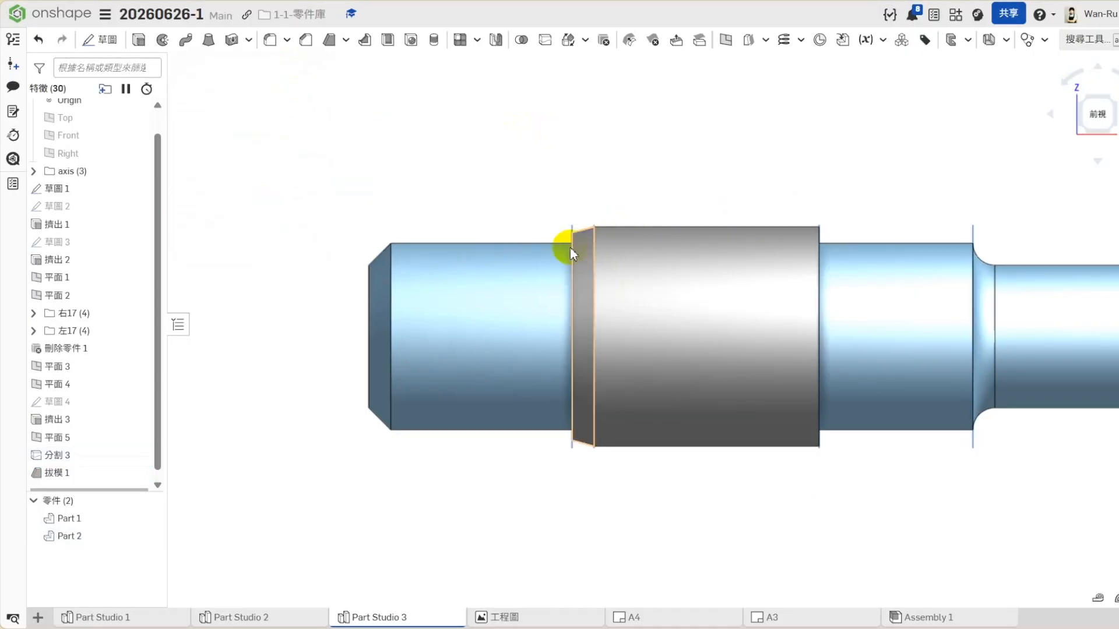
- Fillet the end edge of the drafted collar band with a 0.5 mm radius
{"action": "right_click_drag", "start_coordinate": [521, 240], "coordinate": [537, 248]}
{"action": "scroll", "coordinate": [537, 247], "scroll_direction": "up", "scroll_amount": 2}
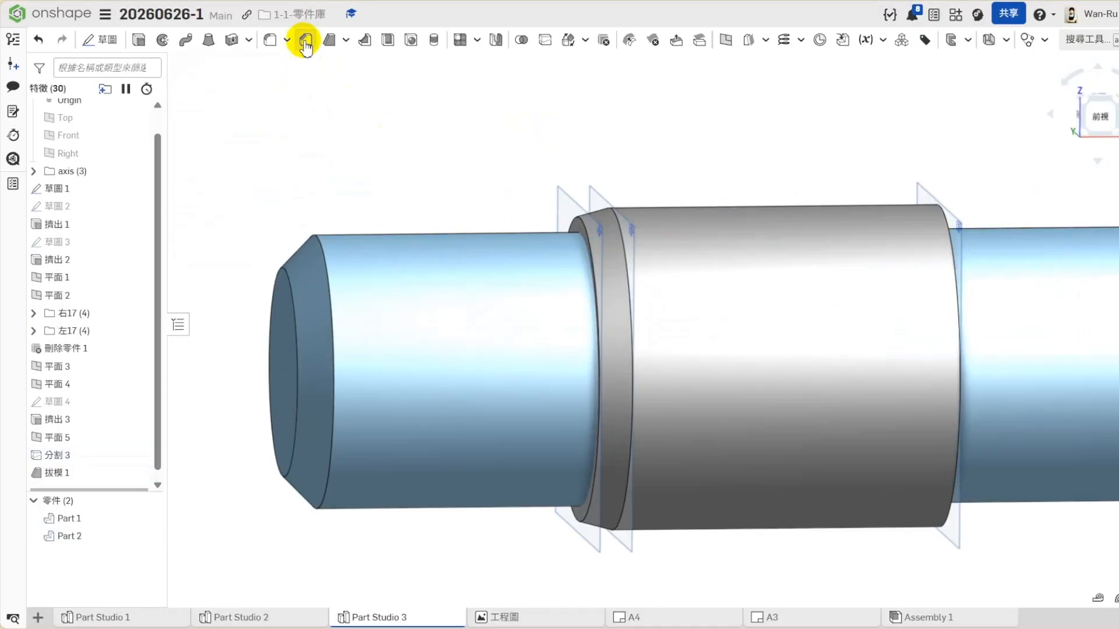
{"action": "left_click", "coordinate": [306, 40]}
{"action": "left_click", "coordinate": [315, 65]}
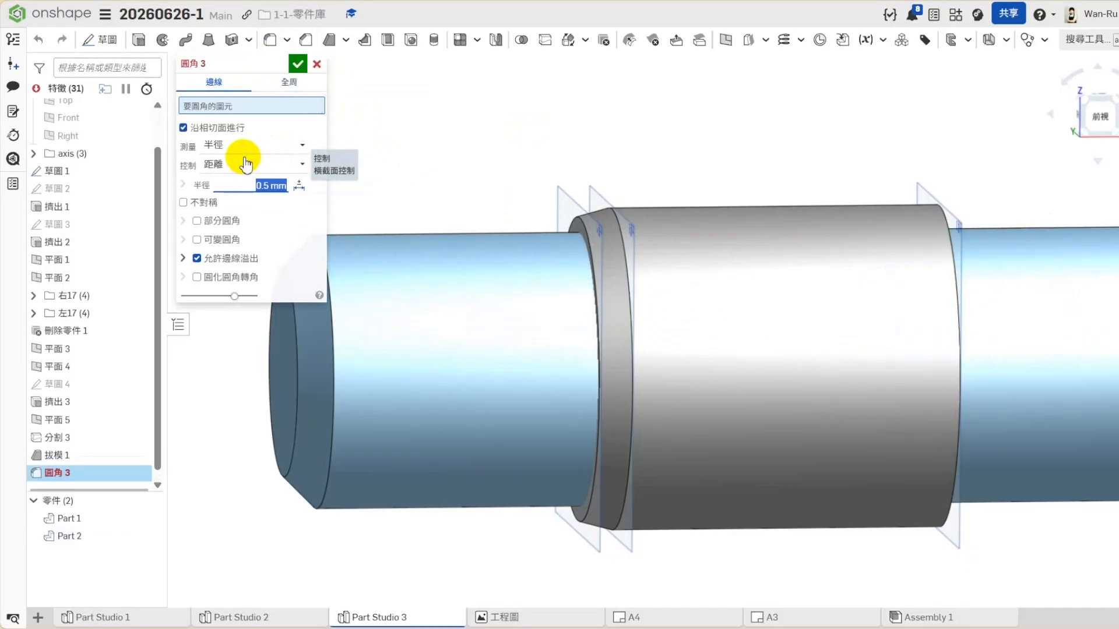
{"action": "left_click", "coordinate": [579, 220]}
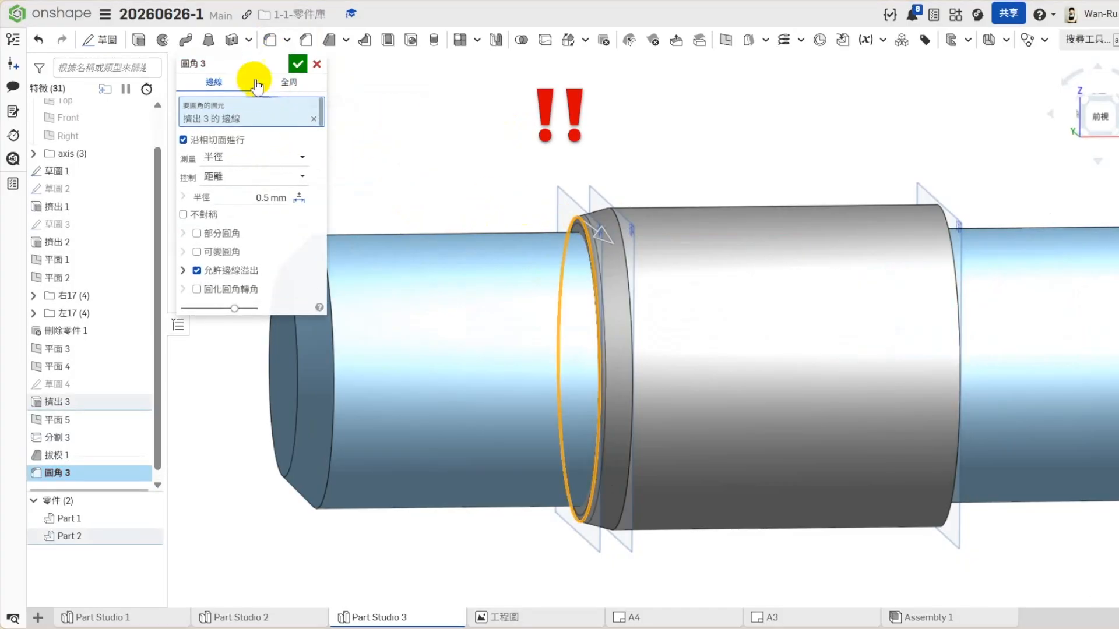
{"action": "left_click", "coordinate": [298, 64]}
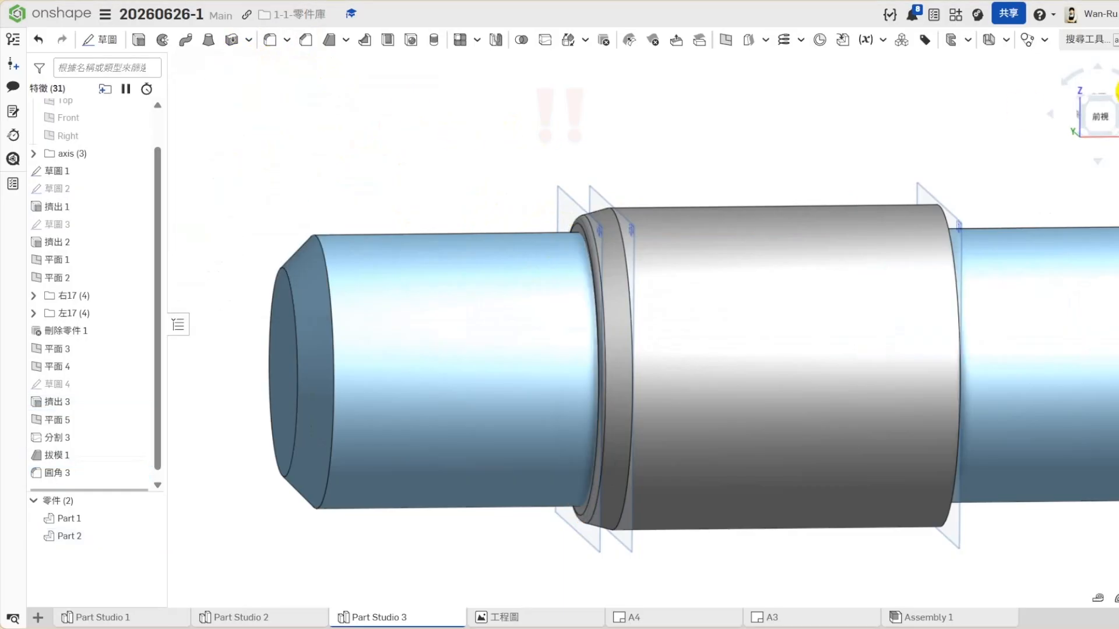
- Hide 平面 3 and 平面 4, and merge the shaft and the collar part with a Boolean union
{"action": "left_click", "coordinate": [1099, 114]}
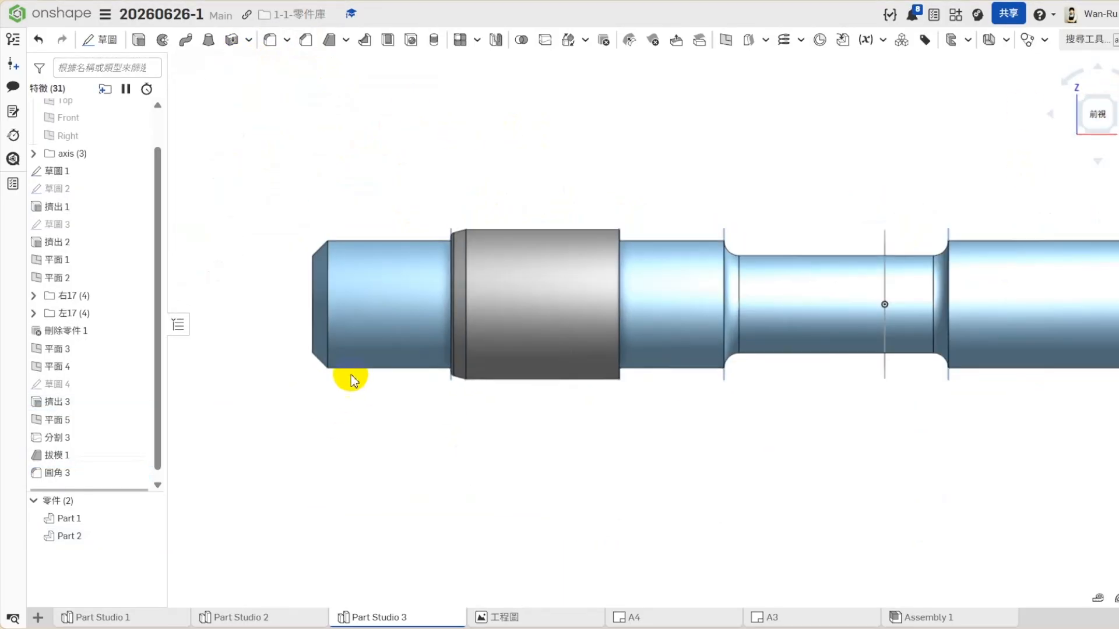
{"action": "scroll", "coordinate": [338, 389], "scroll_direction": "up", "scroll_amount": 2}
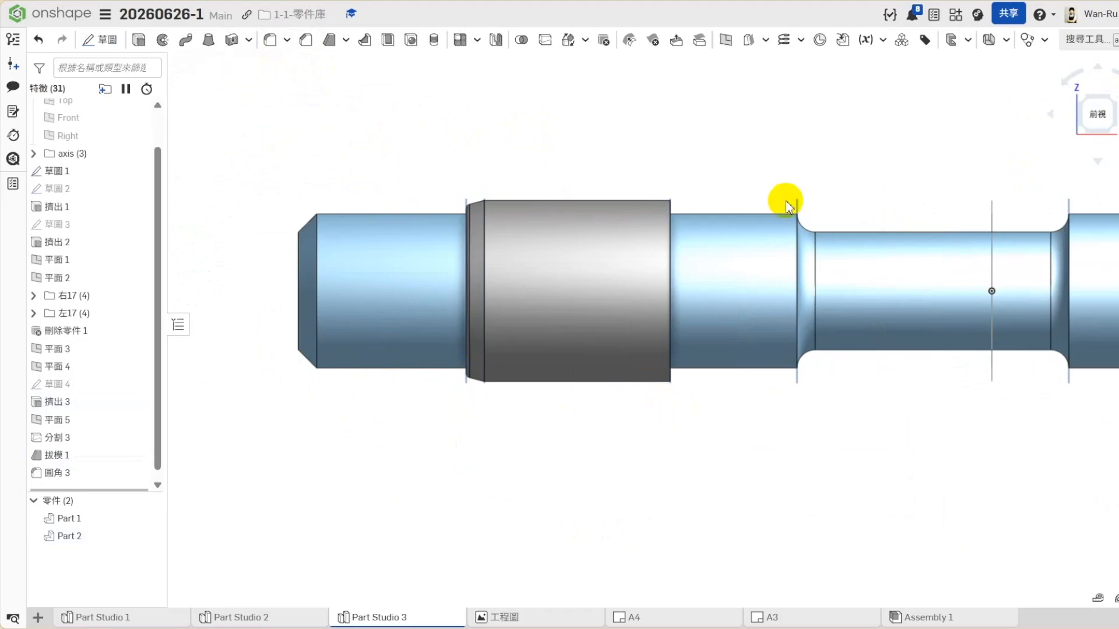
{"action": "left_click", "coordinate": [1107, 99]}
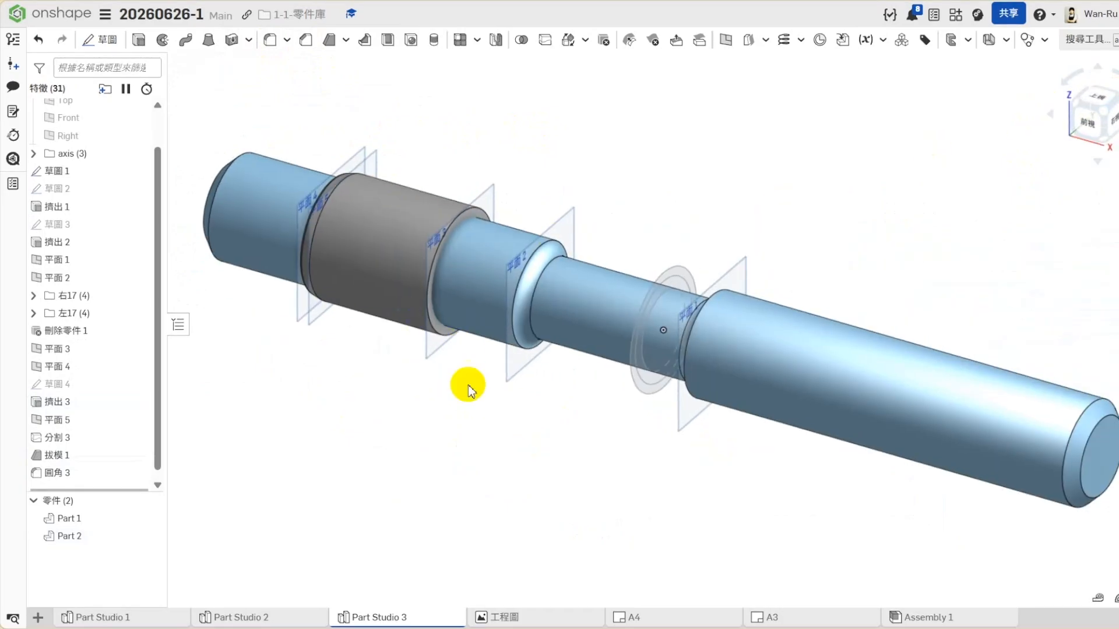
{"action": "scroll", "coordinate": [673, 434], "scroll_direction": "down", "scroll_amount": 1}
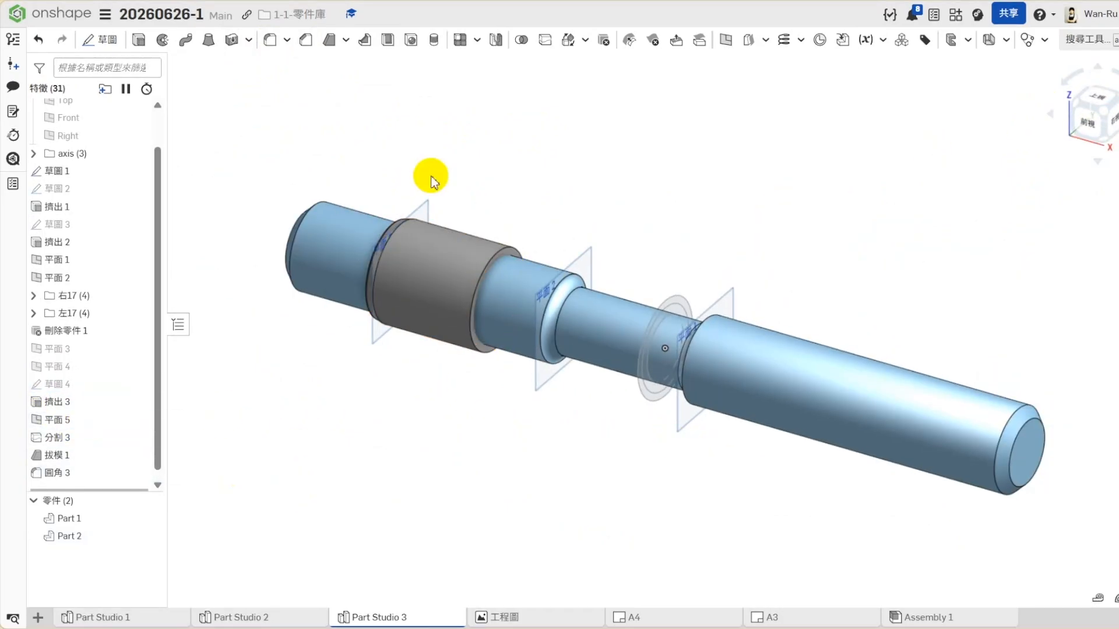
{"action": "left_click", "coordinate": [514, 46]}
{"action": "left_click", "coordinate": [462, 250]}
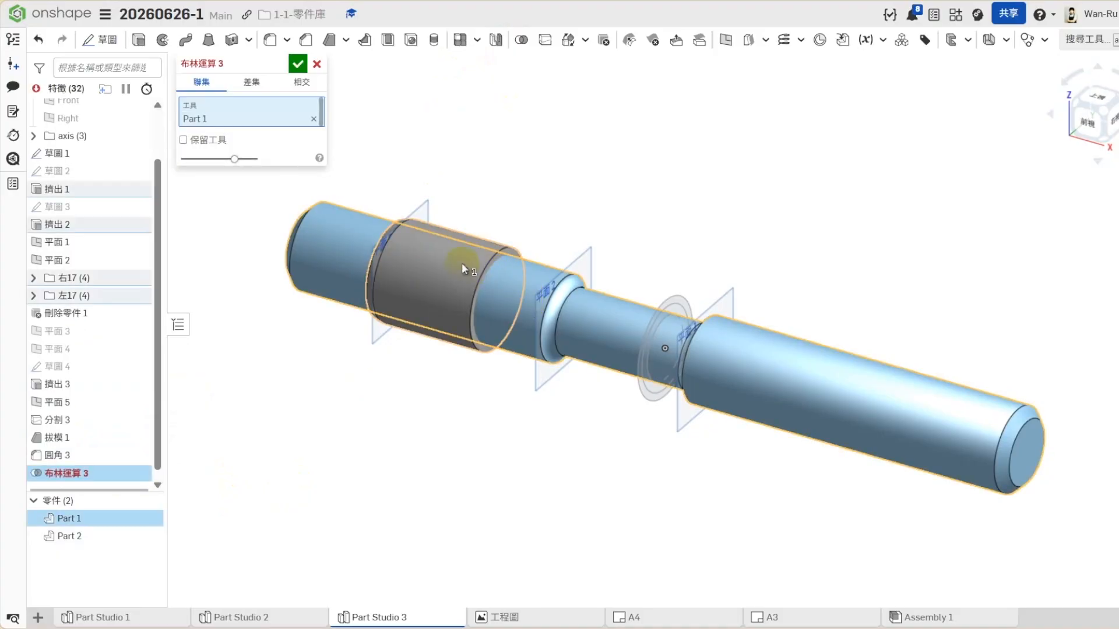
{"action": "left_click", "coordinate": [507, 279]}
{"action": "left_click", "coordinate": [298, 63]}
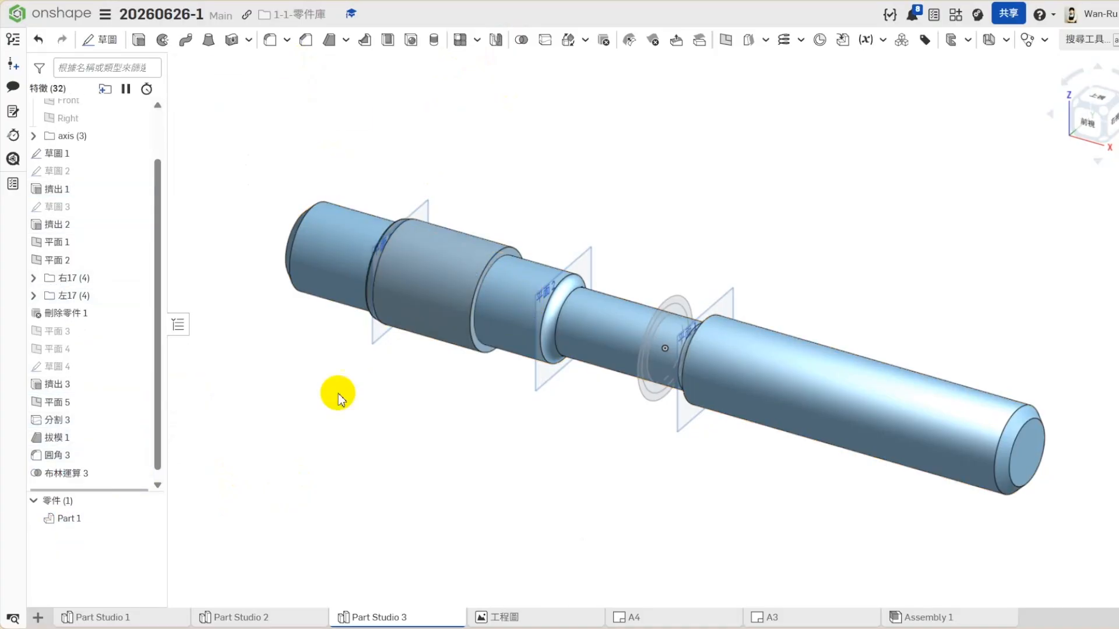
- Group the seven collar features from 草圖 4 to 布林運算 3 into a folder named 20
{"action": "left_click", "coordinate": [62, 368], "text": "shift"}
{"action": "right_click", "coordinate": [94, 379]}
{"action": "left_click", "coordinate": [108, 385]}
{"action": "type", "text": "20"}
{"action": "key", "text": "Return"}
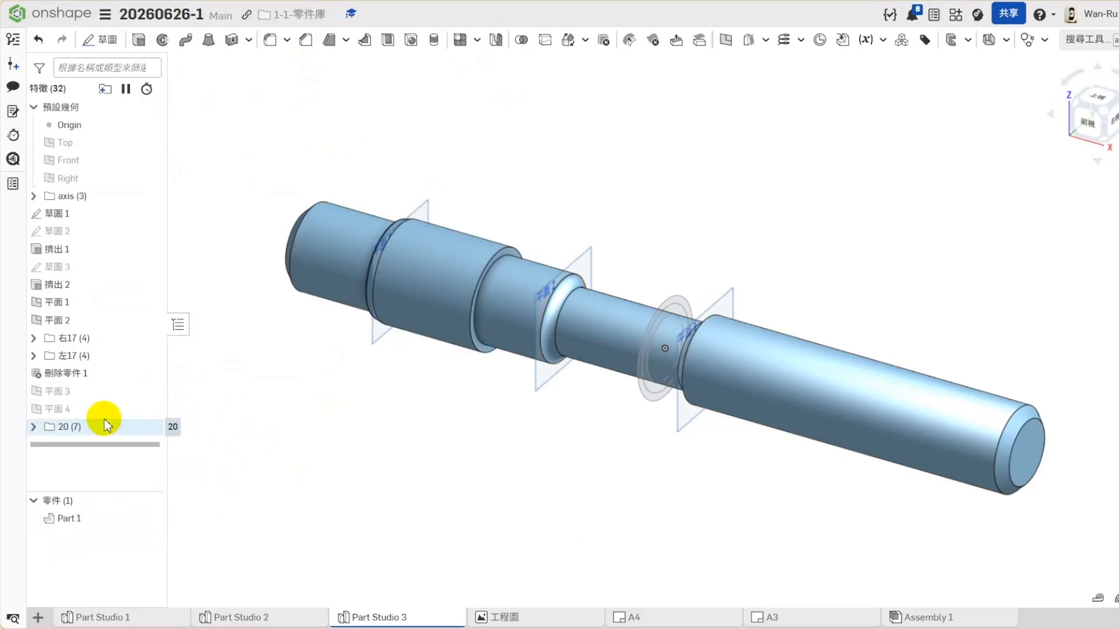
- Suppress and restore folder 20, and do the same with folder 左17 to see what each contributes to the shaft
{"action": "right_click", "coordinate": [90, 430]}
{"action": "left_click", "coordinate": [95, 479]}
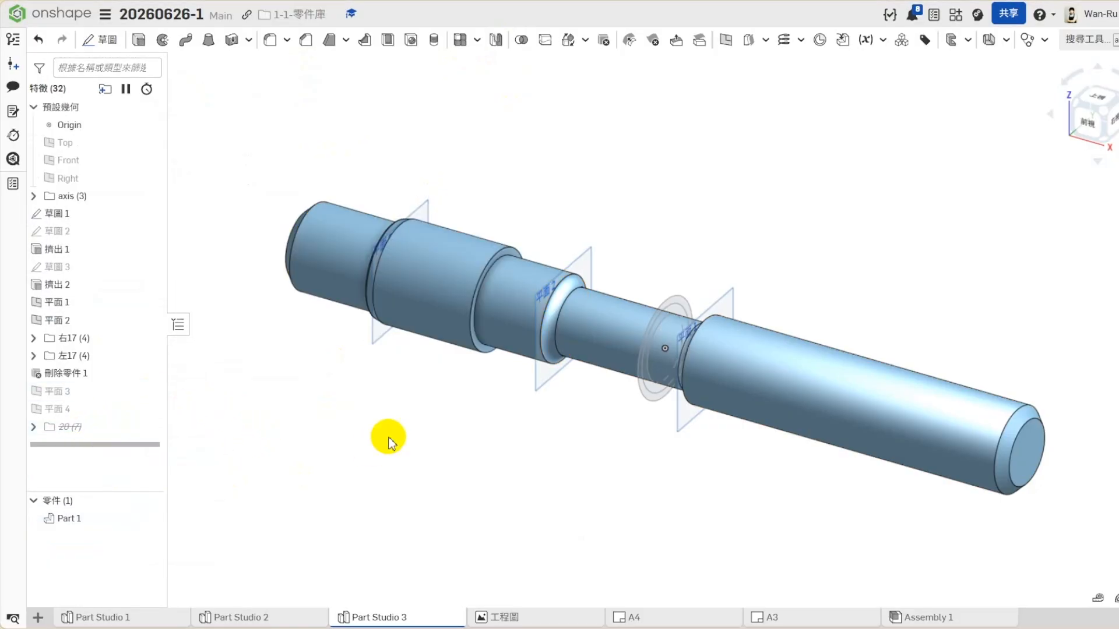
{"action": "right_click", "coordinate": [82, 431]}
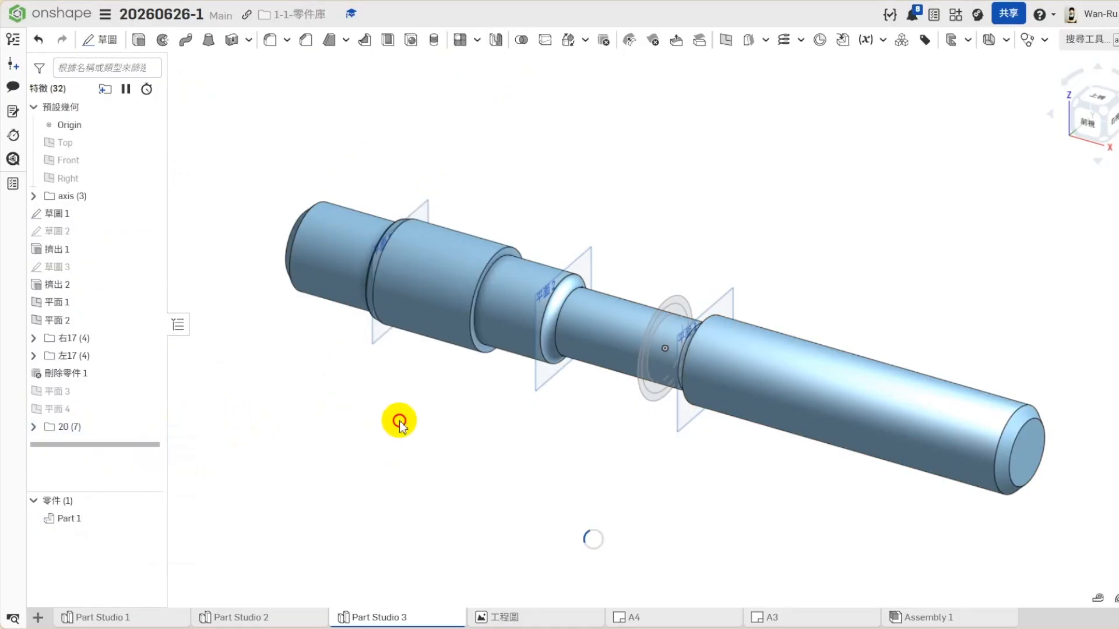
{"action": "right_click", "coordinate": [84, 361]}
{"action": "left_click", "coordinate": [92, 404]}
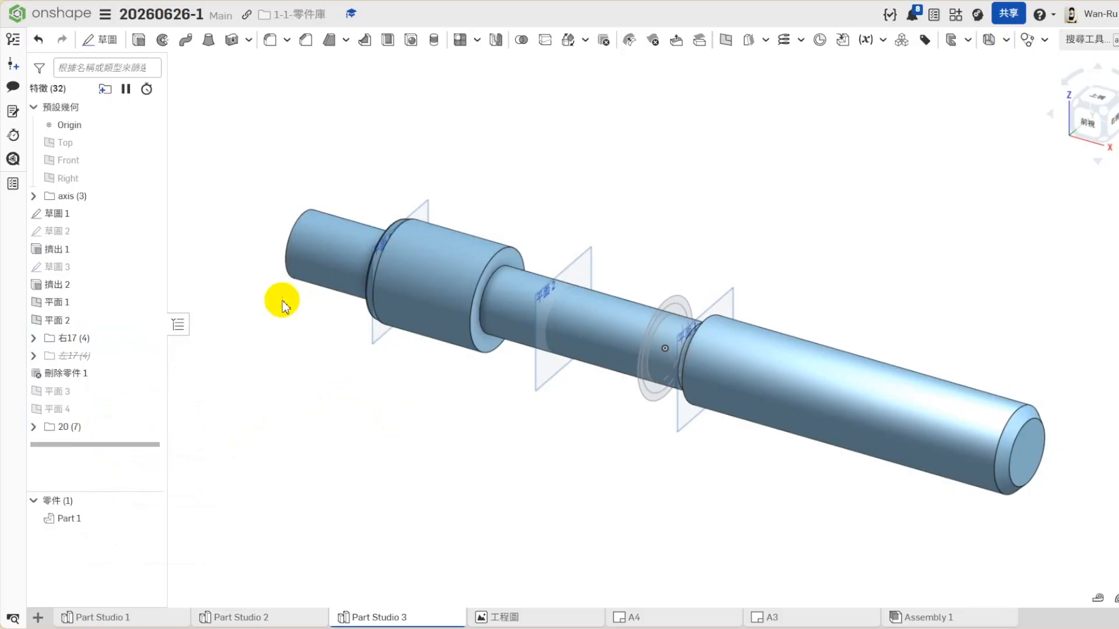
{"action": "right_click", "coordinate": [72, 357]}
{"action": "left_click", "coordinate": [192, 401]}
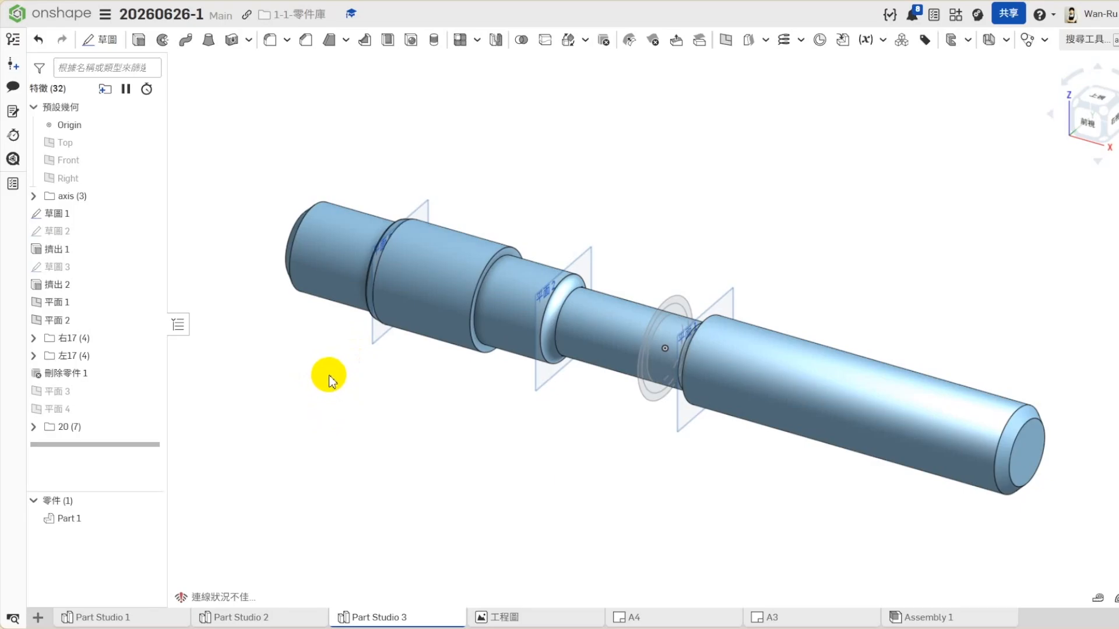
- Measure the distance between the axes of the cylindrical sections at the shaft's two ends
{"action": "left_click", "coordinate": [966, 400]}
{"action": "left_click", "coordinate": [332, 225]}
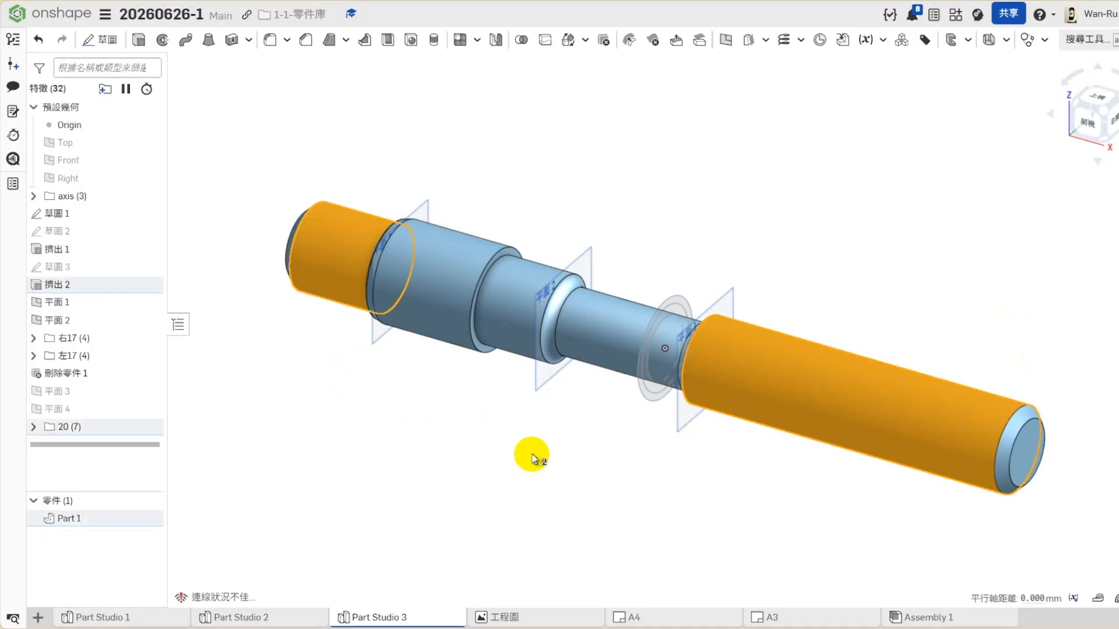
{"action": "left_click", "coordinate": [514, 453]}
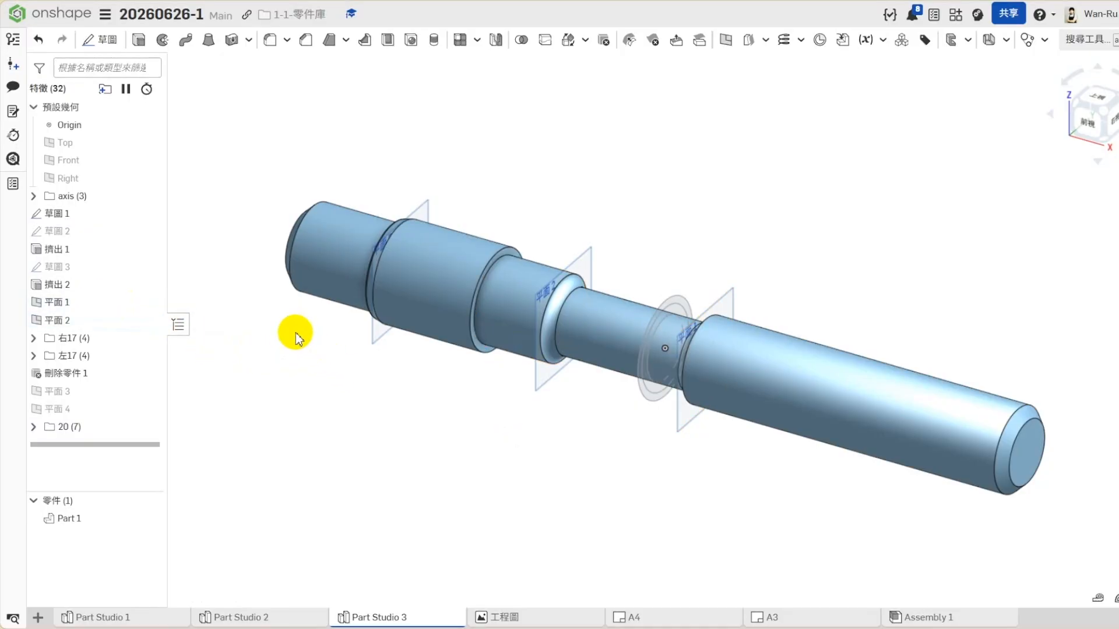
- Create a plane parallel to the Top plane and tangent to the cylindrical face of the shaft's long end section
{"action": "left_click", "coordinate": [87, 143]}
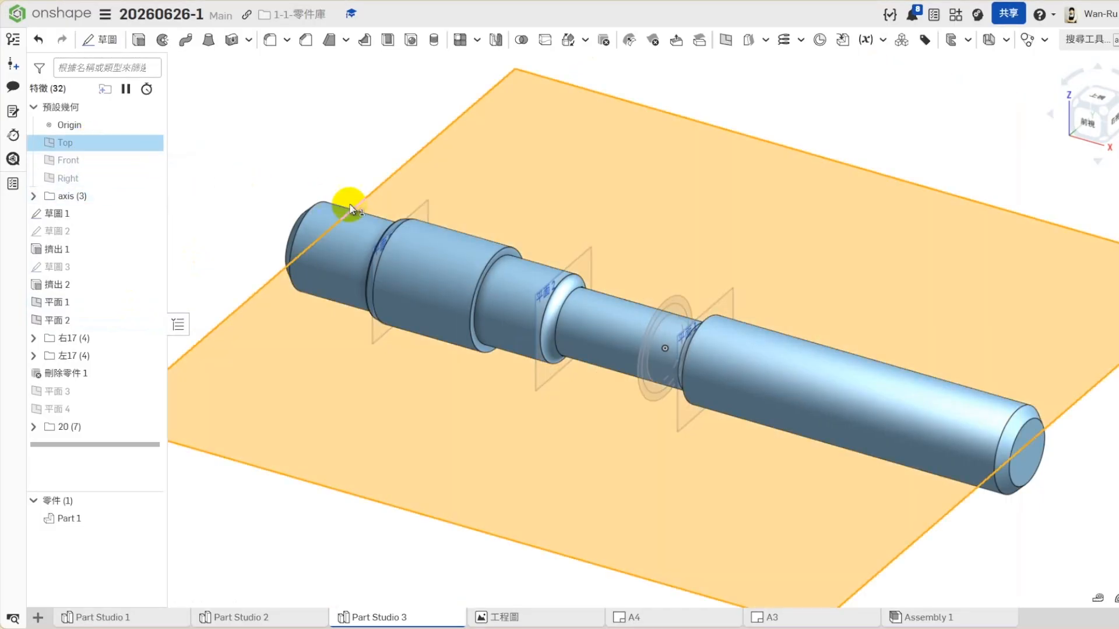
{"action": "left_click", "coordinate": [871, 355]}
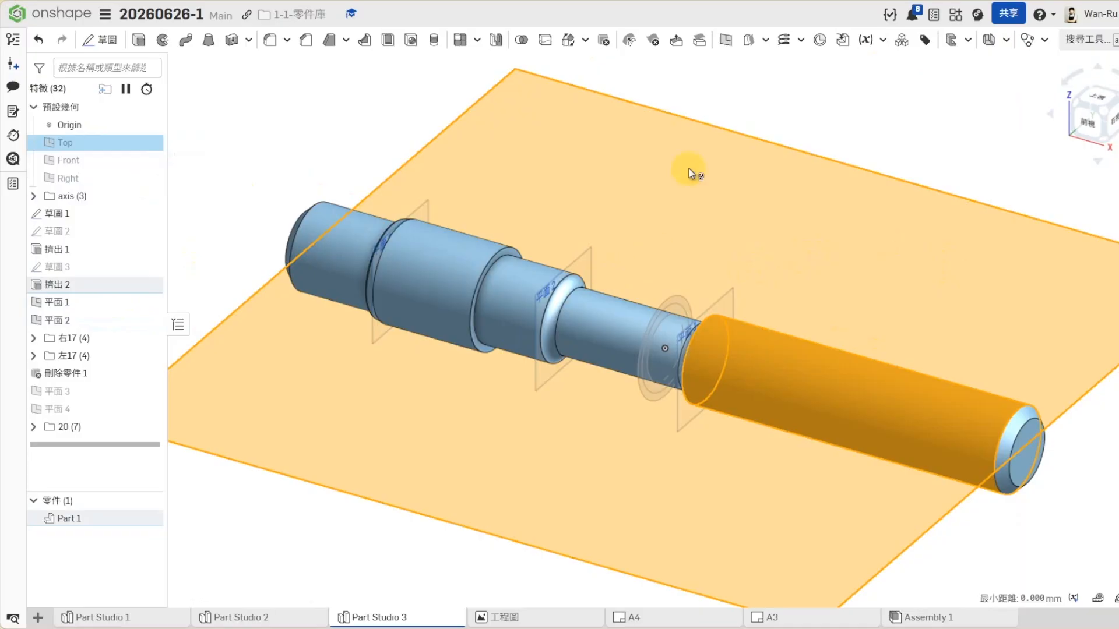
{"action": "left_click", "coordinate": [725, 40]}
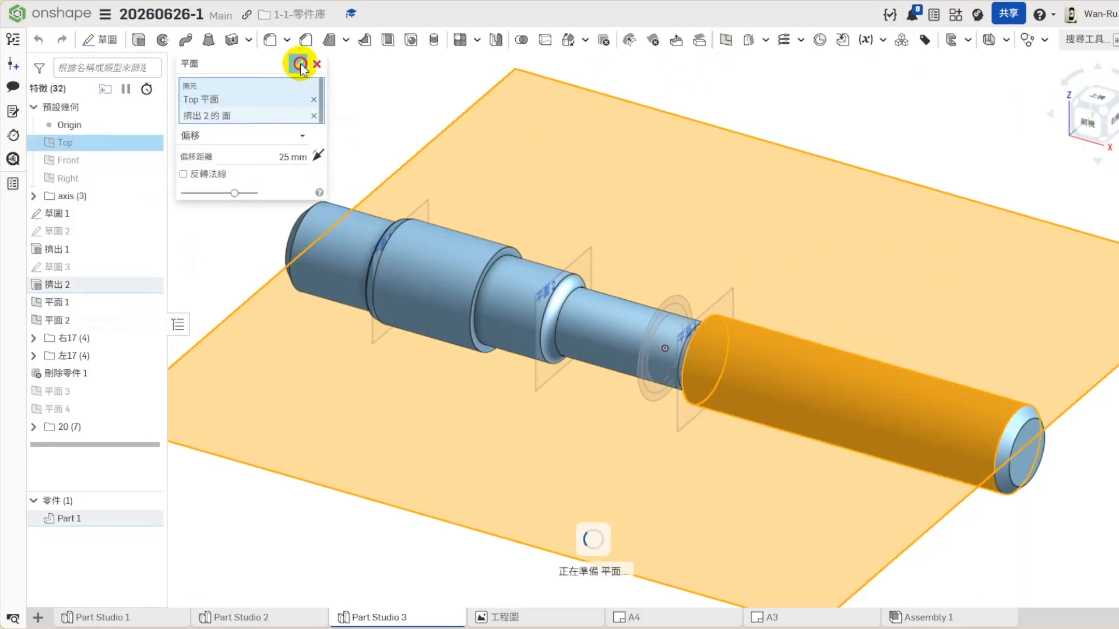
{"action": "left_click", "coordinate": [300, 64]}
- Inspect the new tangent plane in front and isometric views, and measure the diameter of the long end section
{"action": "left_click", "coordinate": [1078, 119]}
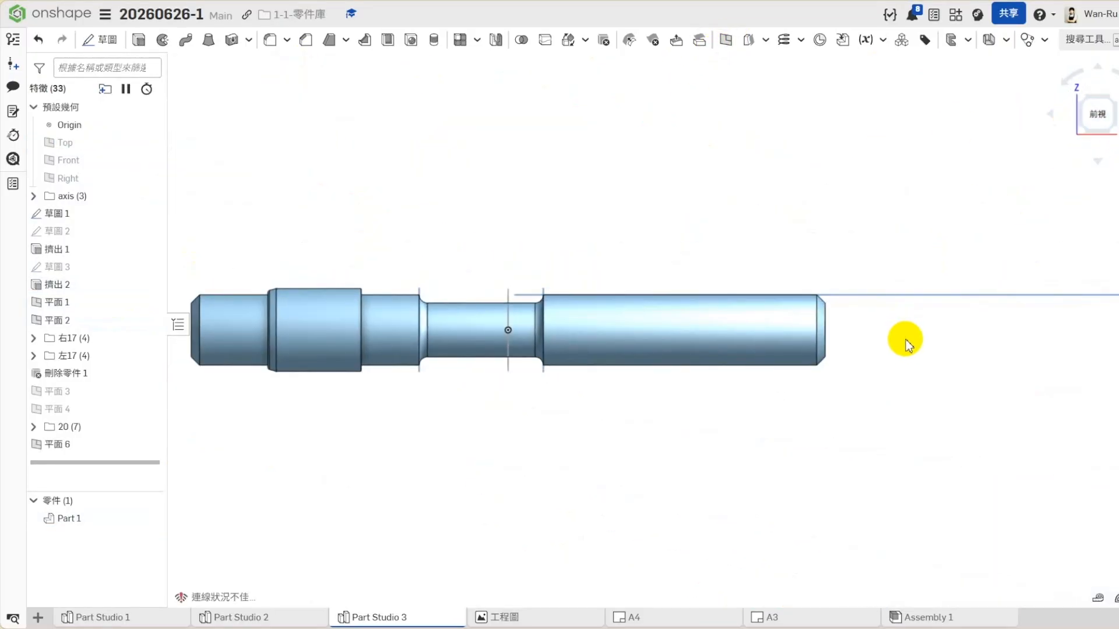
{"action": "left_click", "coordinate": [1113, 95]}
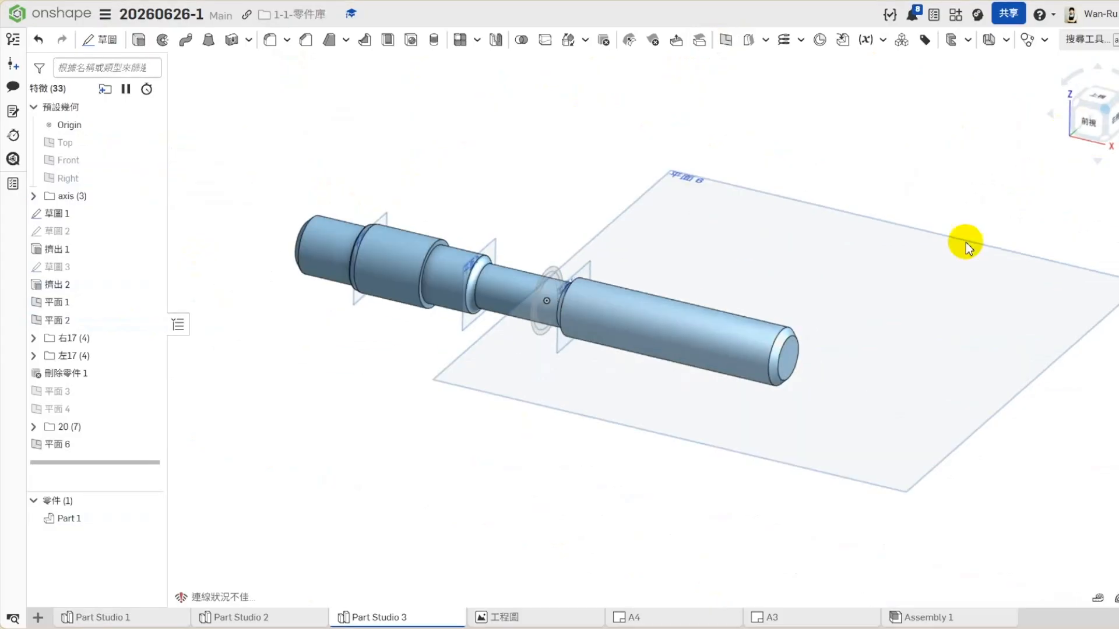
{"action": "left_click", "coordinate": [676, 323]}
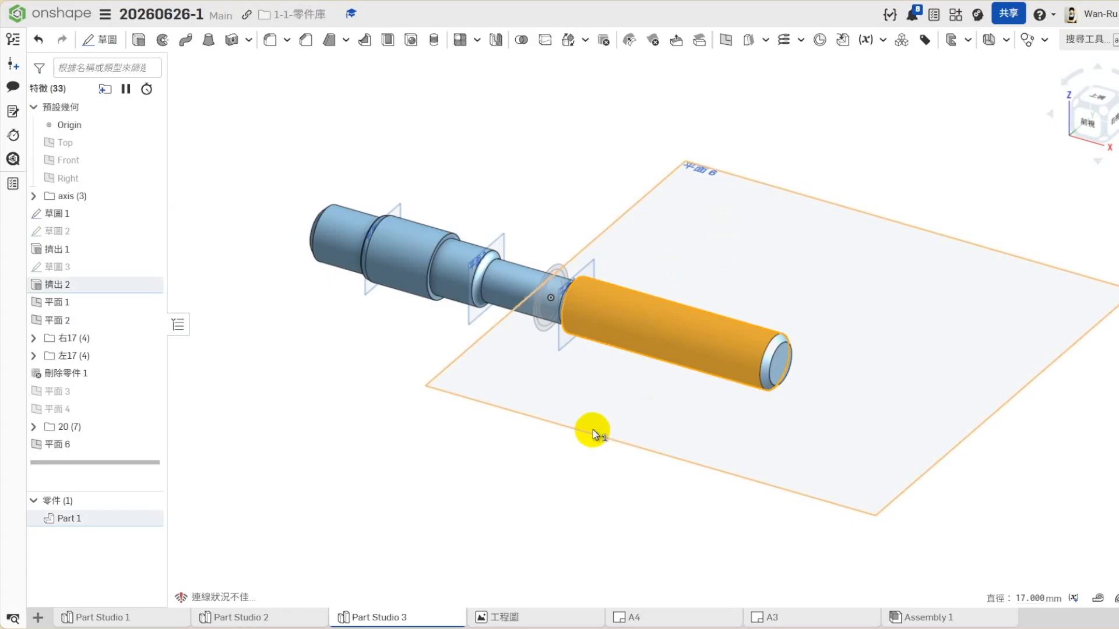
- Clear the face selection and check the variable table of Part Studio 3
{"action": "left_click", "coordinate": [597, 470]}
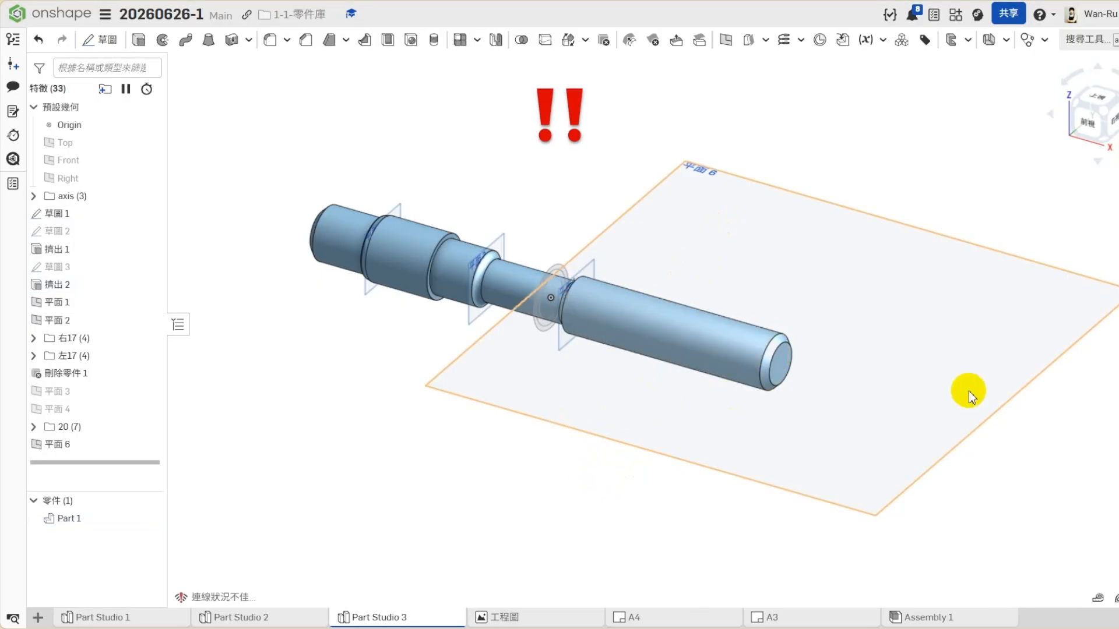
{"action": "left_click", "coordinate": [1107, 354]}
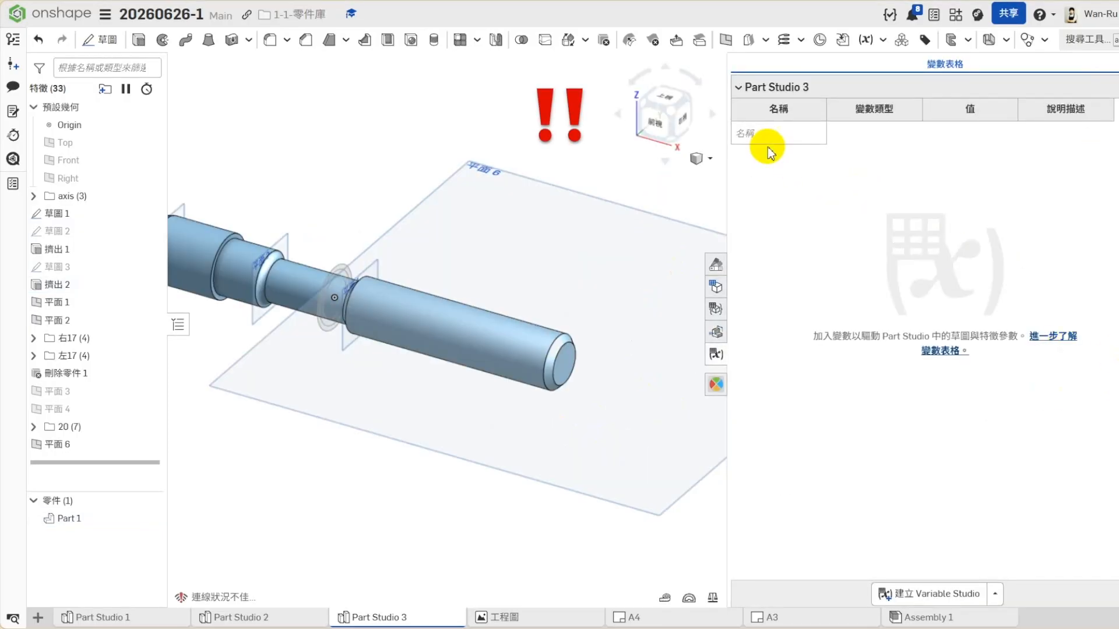
{"action": "left_click", "coordinate": [718, 352]}
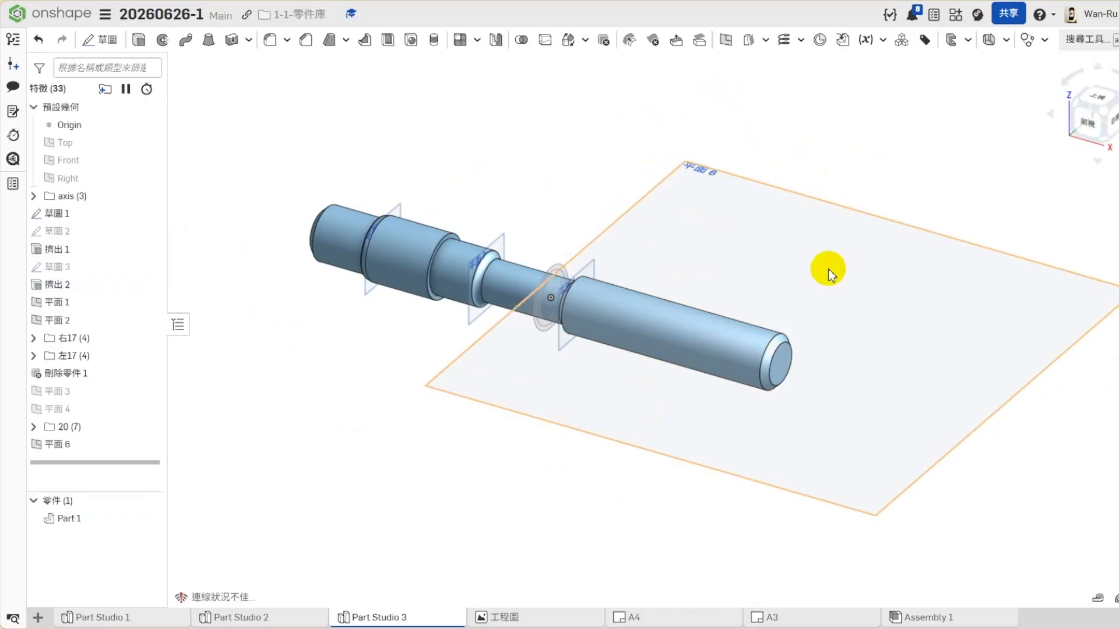
- Examine the tangent plane, the concentric circles of 草圖 1, and the diameter of the shaft's long end section
{"action": "left_click", "coordinate": [700, 242]}
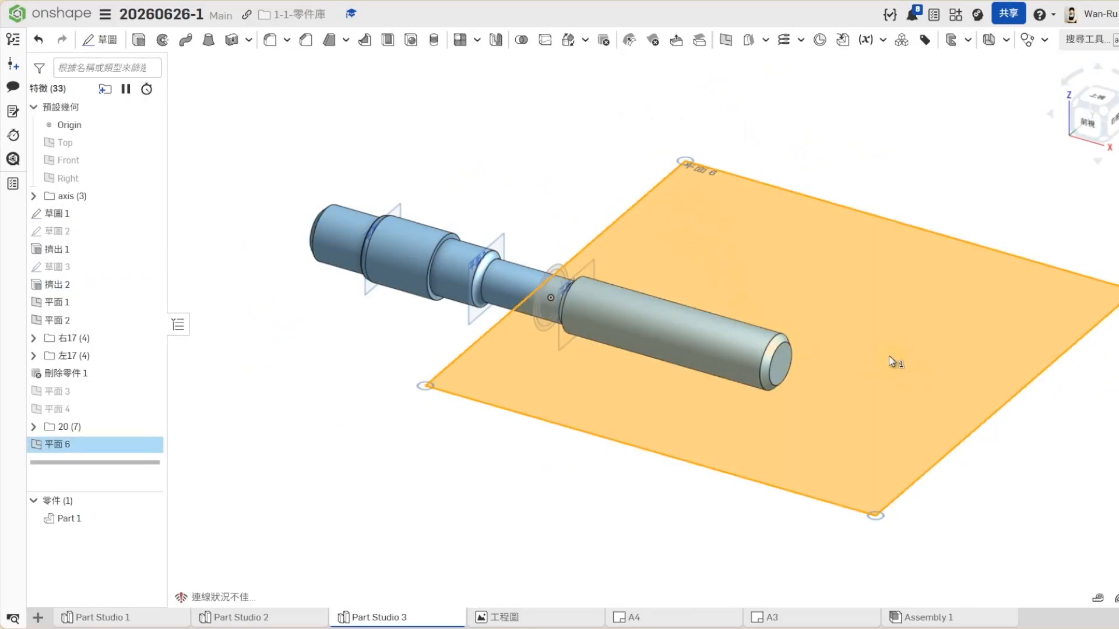
{"action": "left_click", "coordinate": [470, 412]}
{"action": "scroll", "coordinate": [555, 287], "scroll_direction": "up", "scroll_amount": 3}
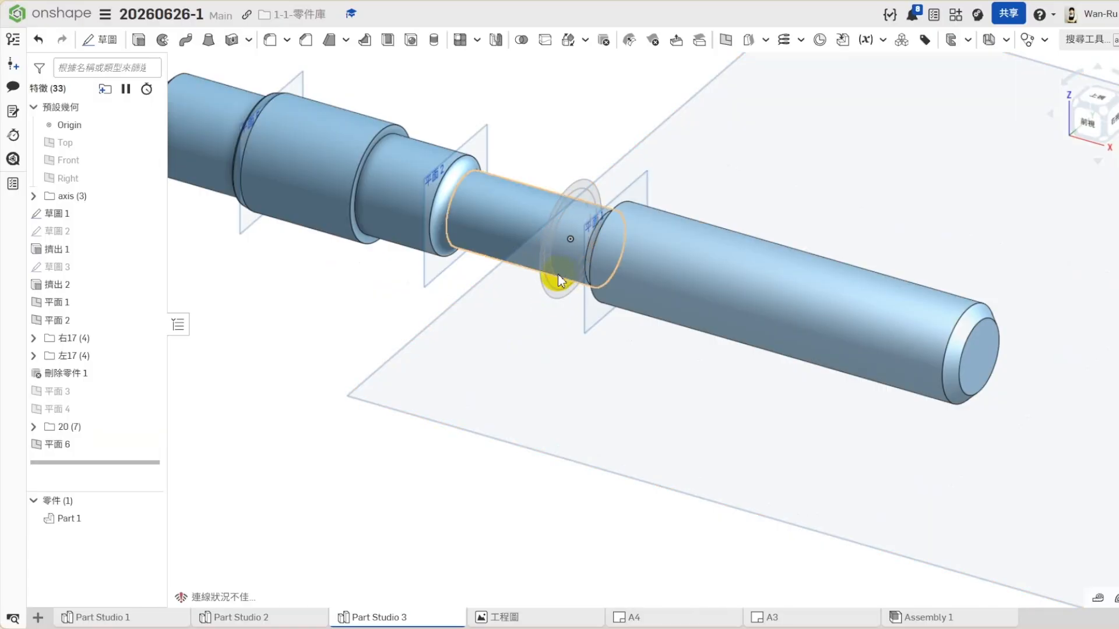
{"action": "left_click", "coordinate": [557, 276]}
{"action": "left_click", "coordinate": [574, 323]}
{"action": "left_click", "coordinate": [544, 298]}
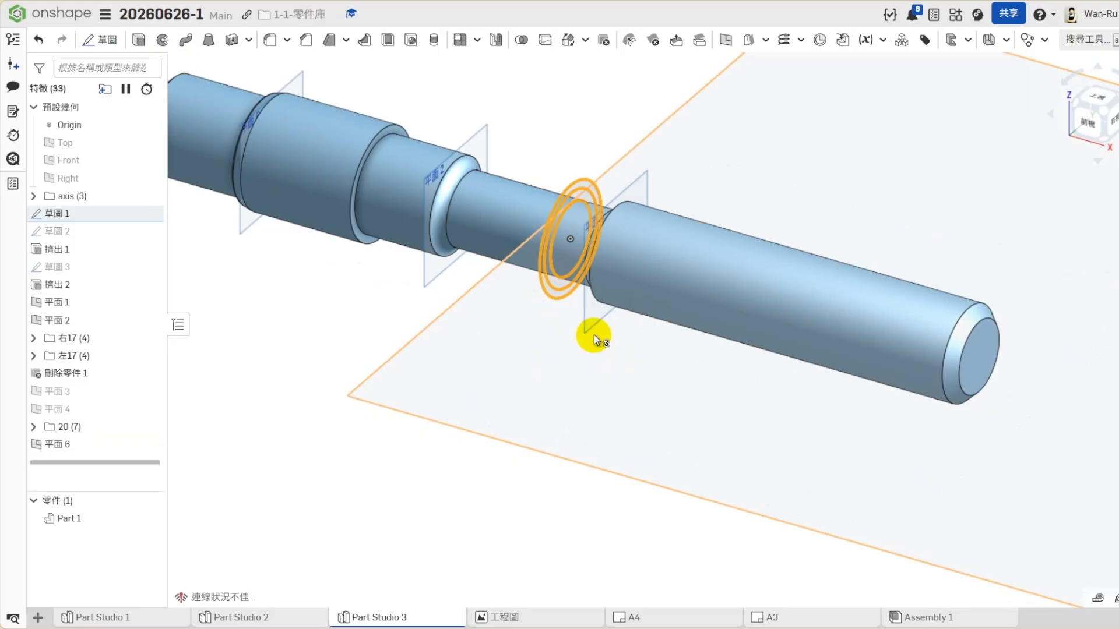
{"action": "left_click", "coordinate": [335, 304]}
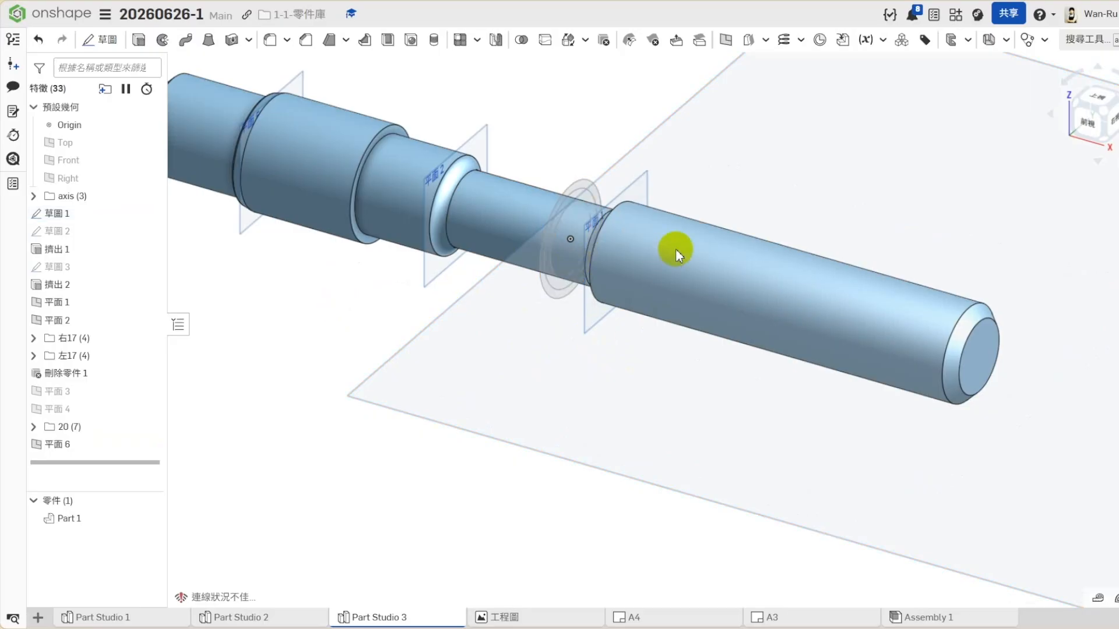
{"action": "left_click", "coordinate": [676, 250]}
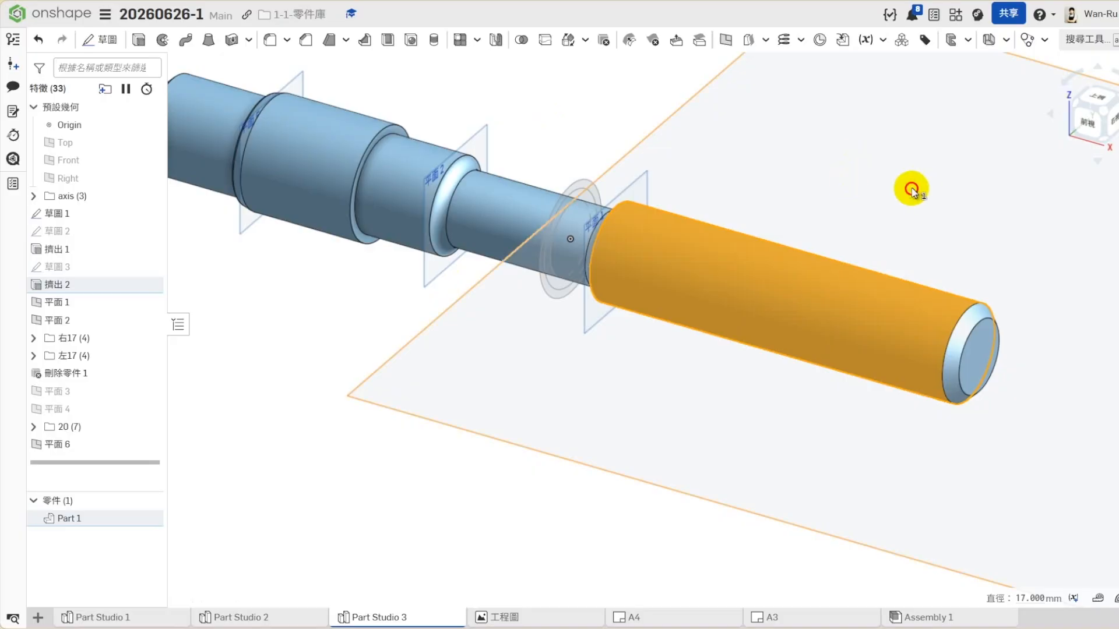
{"action": "scroll", "coordinate": [705, 183], "scroll_direction": "down", "scroll_amount": 3}
{"action": "scroll", "coordinate": [518, 443], "scroll_direction": "down", "scroll_amount": 2}
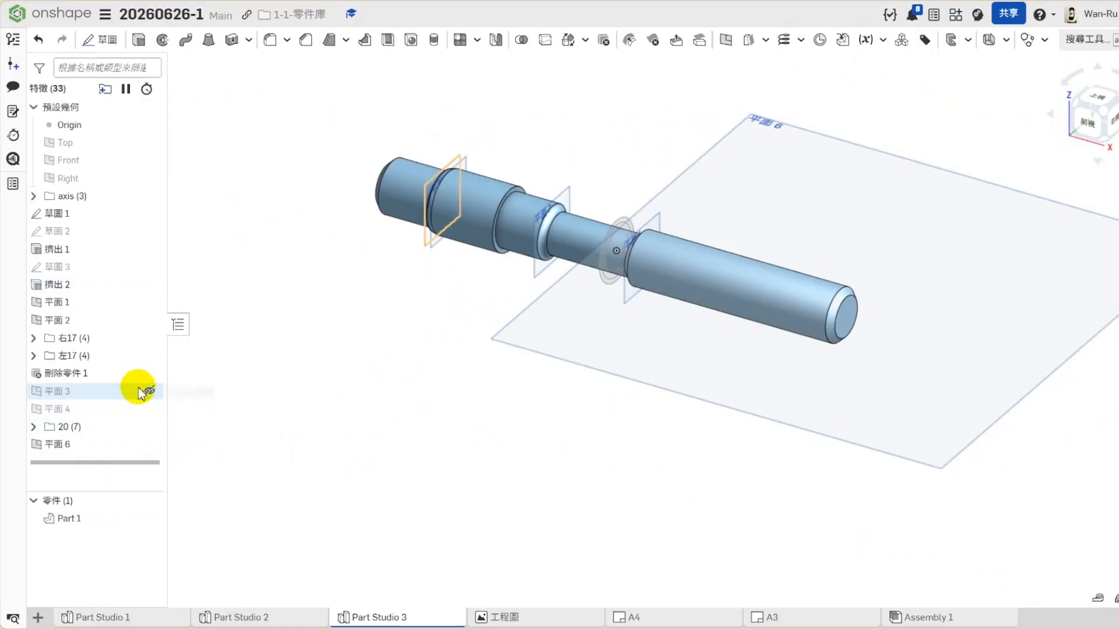
- Try to redefine the tangent plane 平面 6 as an offset of 17/2 mm from the Top plane
{"action": "right_click", "coordinate": [71, 444]}
{"action": "left_click", "coordinate": [101, 204]}
{"action": "left_click", "coordinate": [316, 99]}
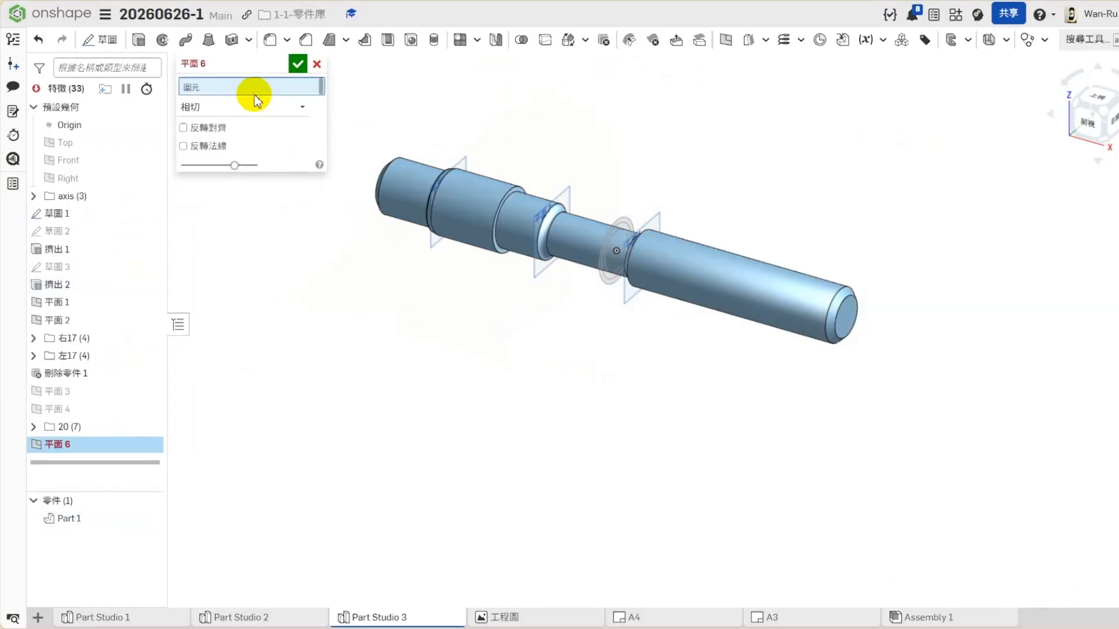
{"action": "left_click", "coordinate": [134, 142]}
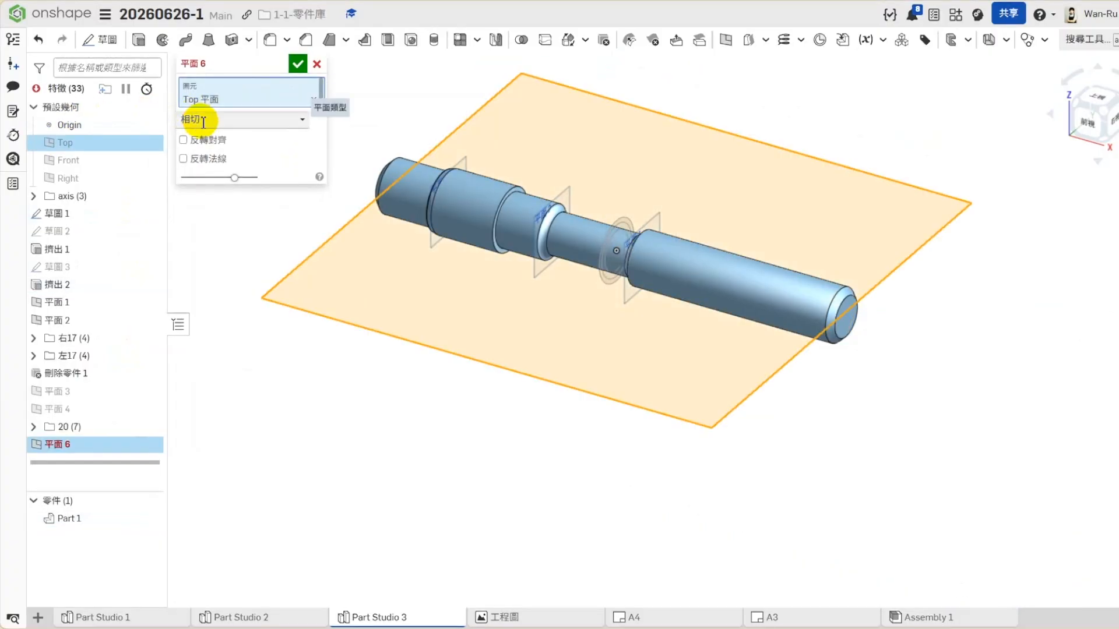
{"action": "left_click", "coordinate": [198, 119]}
{"action": "left_click", "coordinate": [195, 142]}
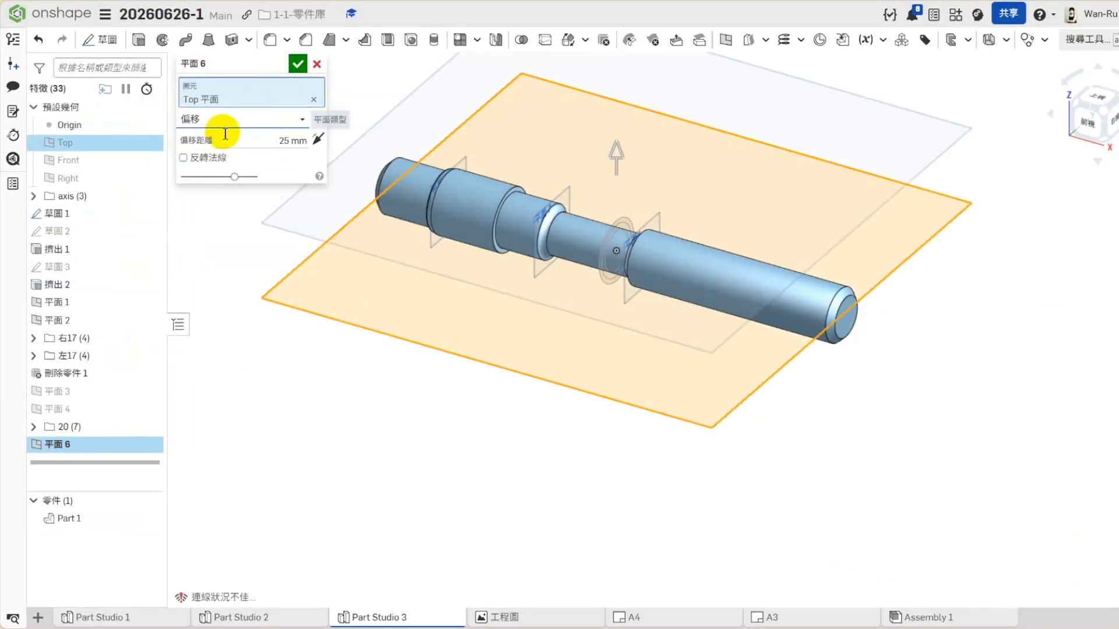
{"action": "type", "text": "17/2"}
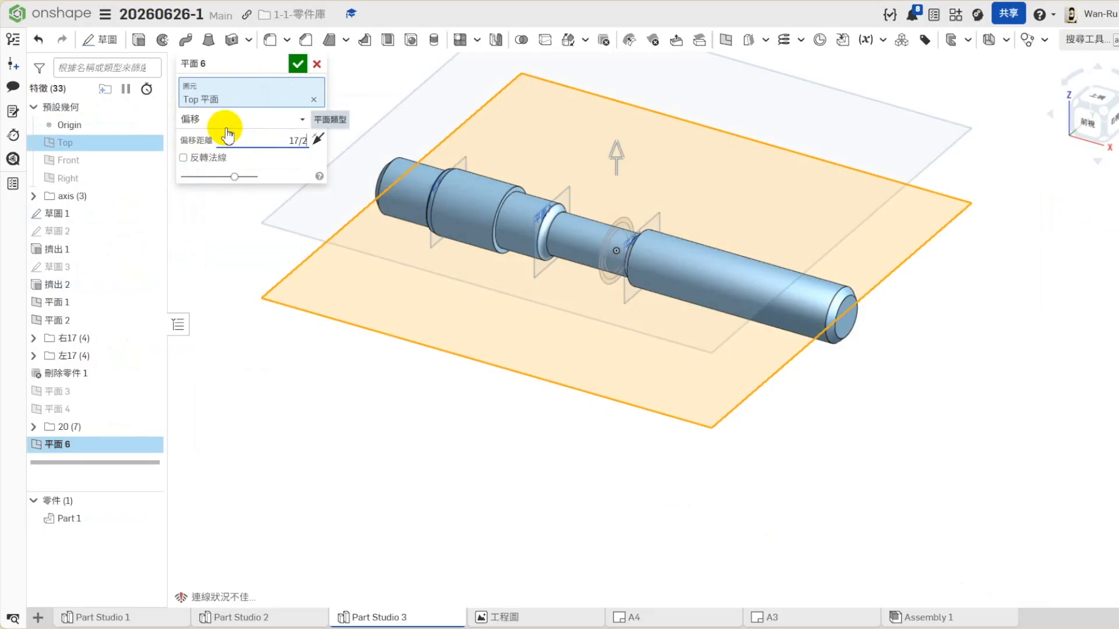
{"action": "key", "text": "Return"}
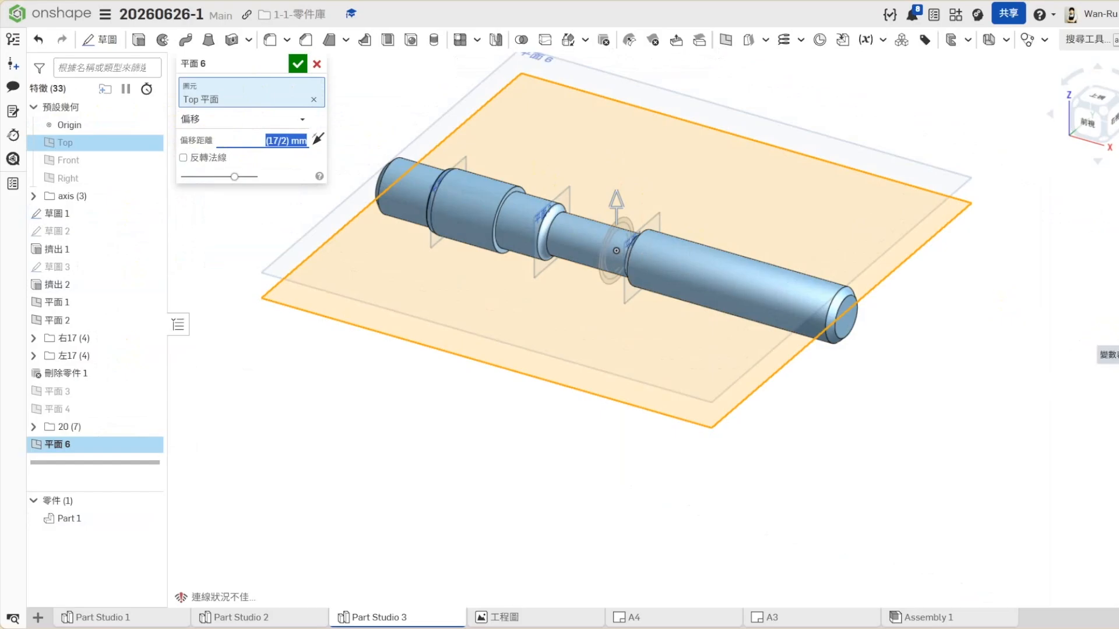
{"action": "left_click", "coordinate": [298, 64]}
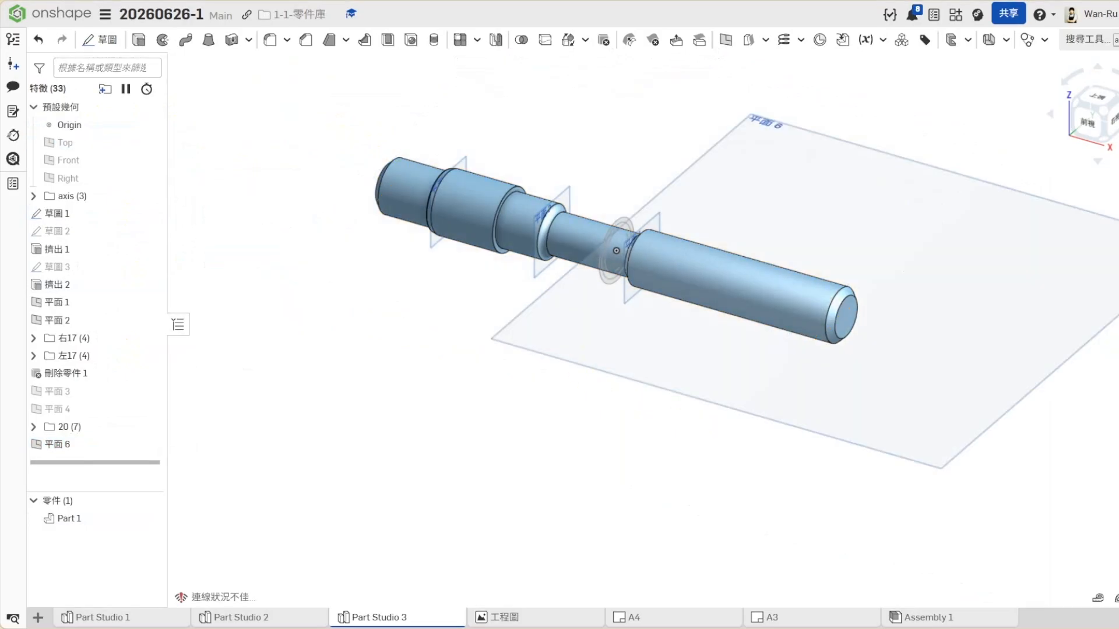
- Add a length variable named a with a value of 13 mm to the variable table
{"action": "left_click", "coordinate": [1118, 354]}
{"action": "left_click", "coordinate": [764, 136]}
{"action": "type", "text": "a"}
{"action": "left_click", "coordinate": [948, 135]}
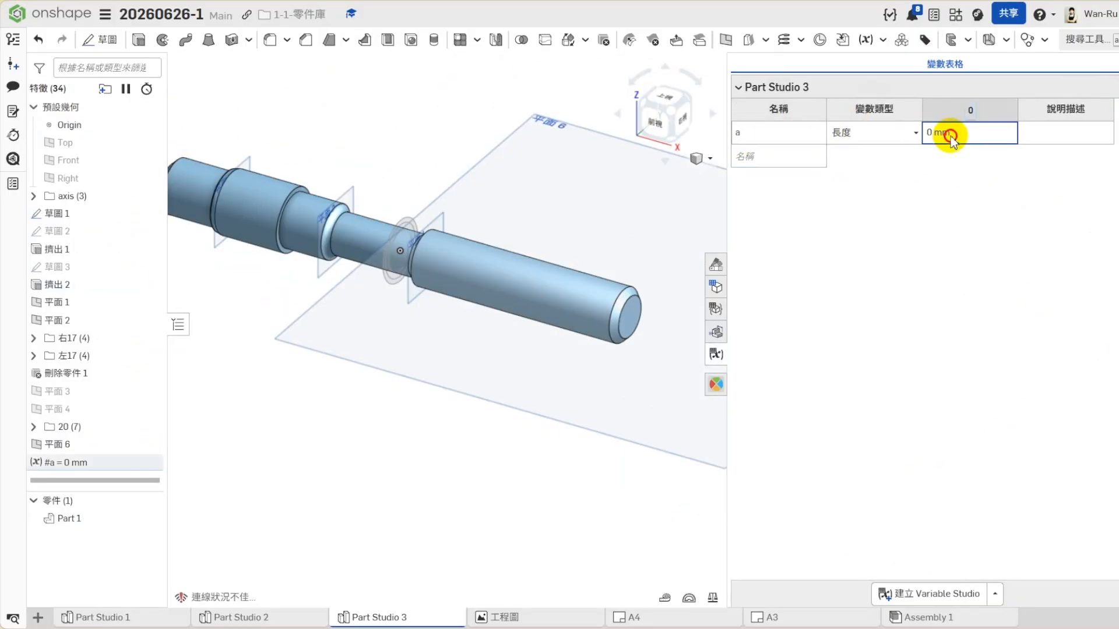
{"action": "type", "text": "13"}
{"action": "key", "text": "Return"}
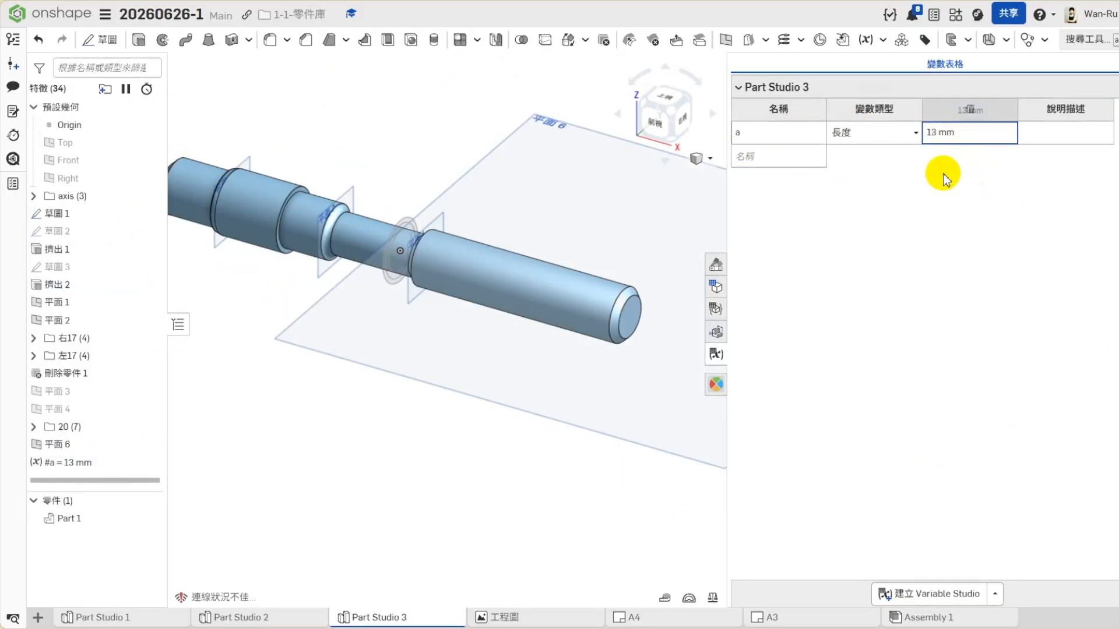
- Add a second variable named b to the variable table
{"action": "left_click", "coordinate": [774, 154]}
{"action": "type", "text": "b"}
{"action": "key", "text": "Return"}
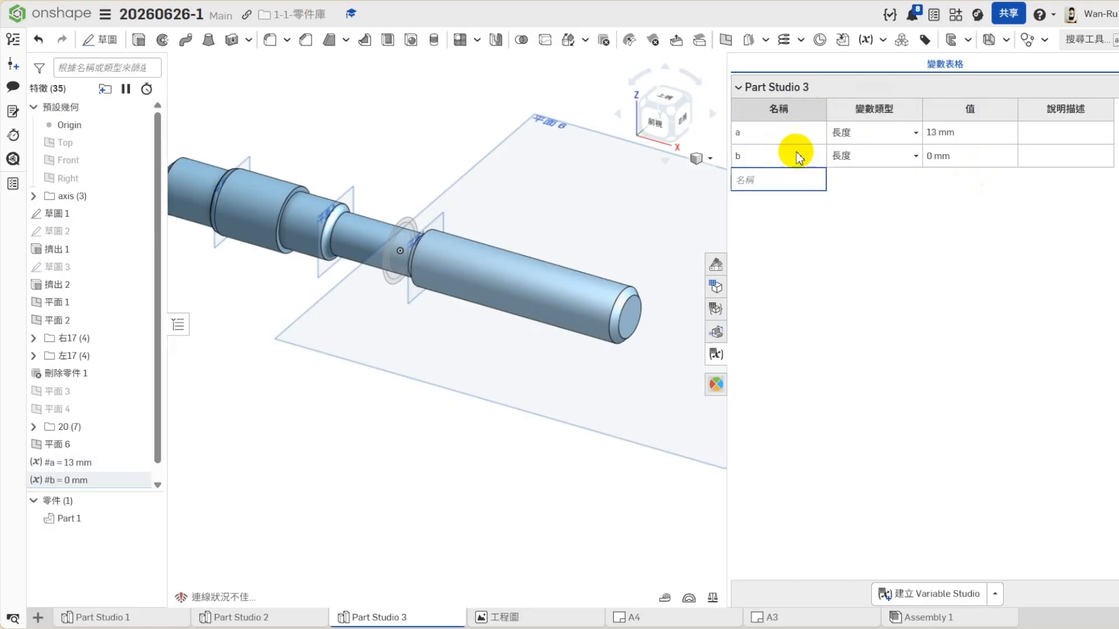
{"action": "left_click", "coordinate": [931, 162]}
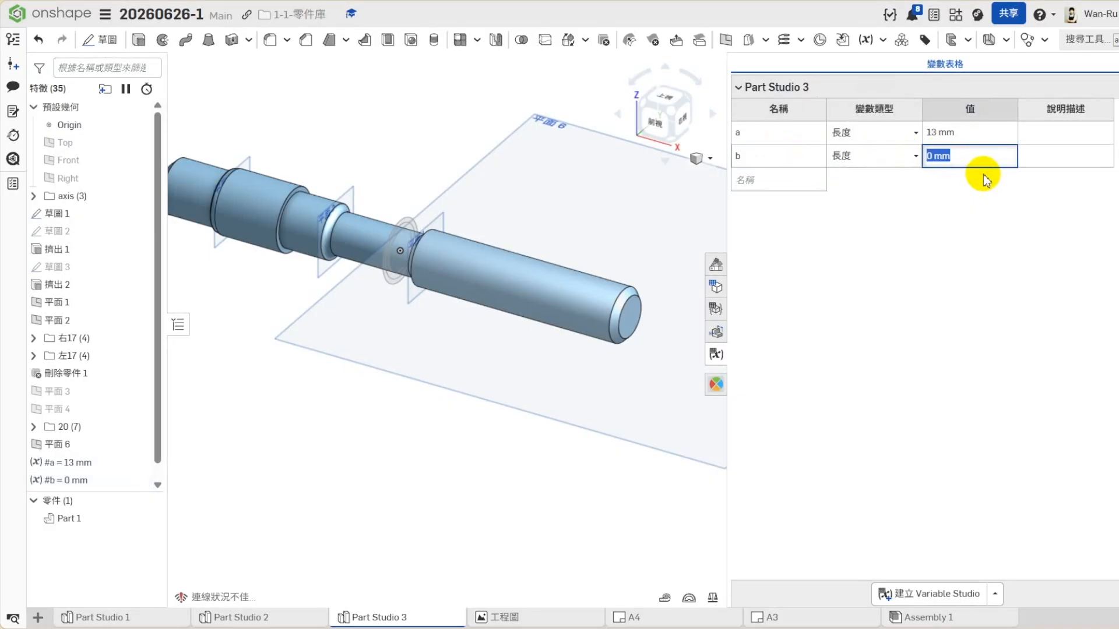
- Examine the inner circle's diameter and the circle spacings in 草圖 1, then close the sketch
{"action": "right_click", "coordinate": [69, 217]}
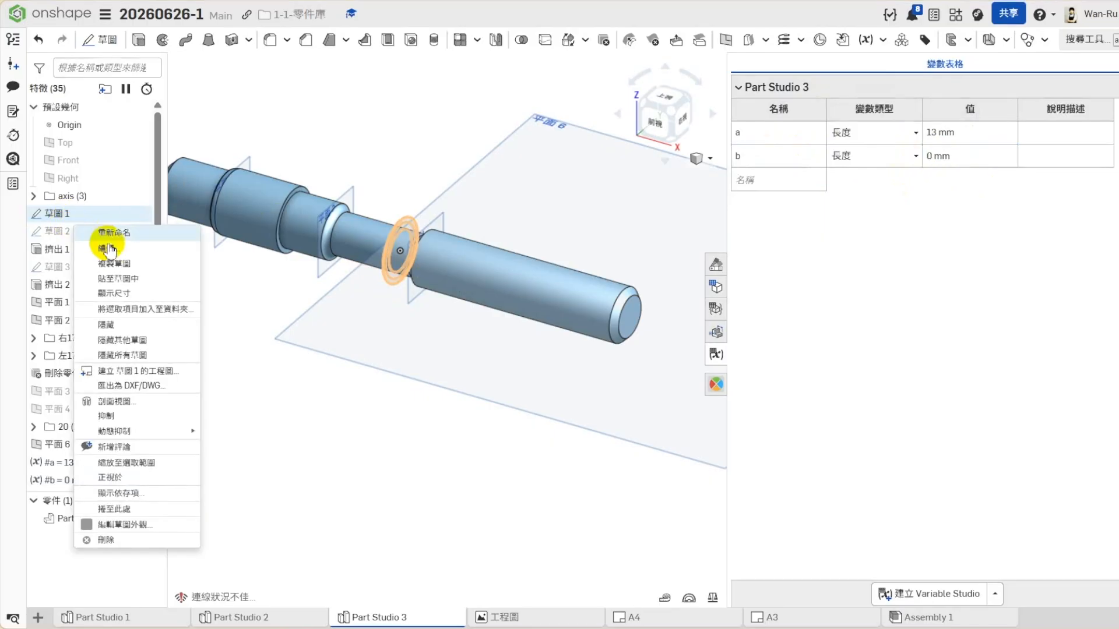
{"action": "left_click", "coordinate": [108, 250]}
{"action": "scroll", "coordinate": [391, 236], "scroll_direction": "up", "scroll_amount": 5}
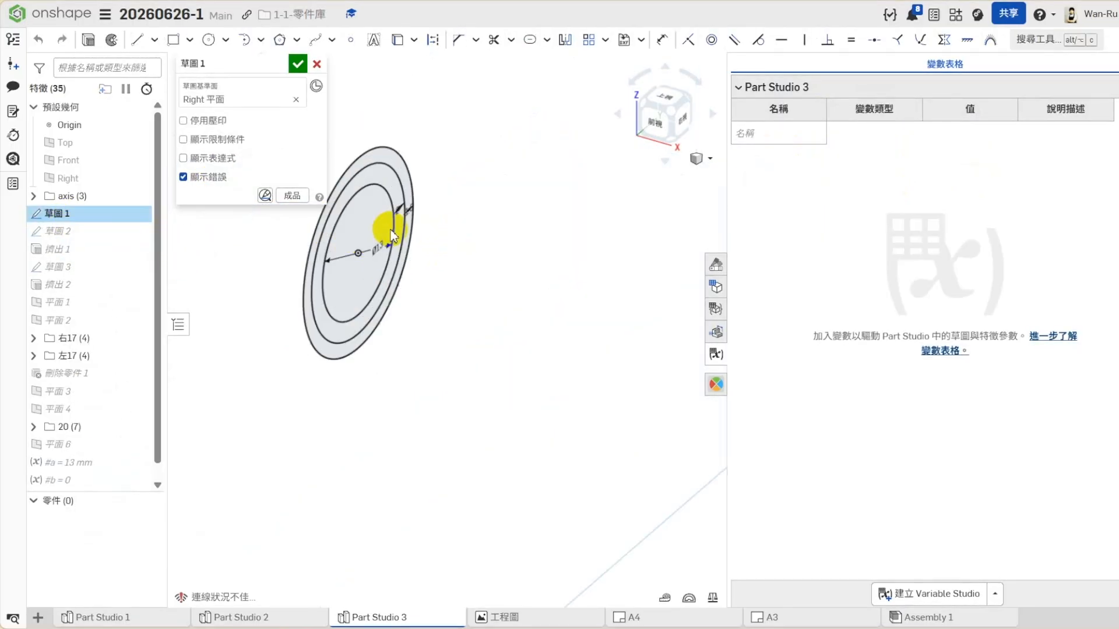
{"action": "scroll", "coordinate": [391, 236], "scroll_direction": "up", "scroll_amount": 3}
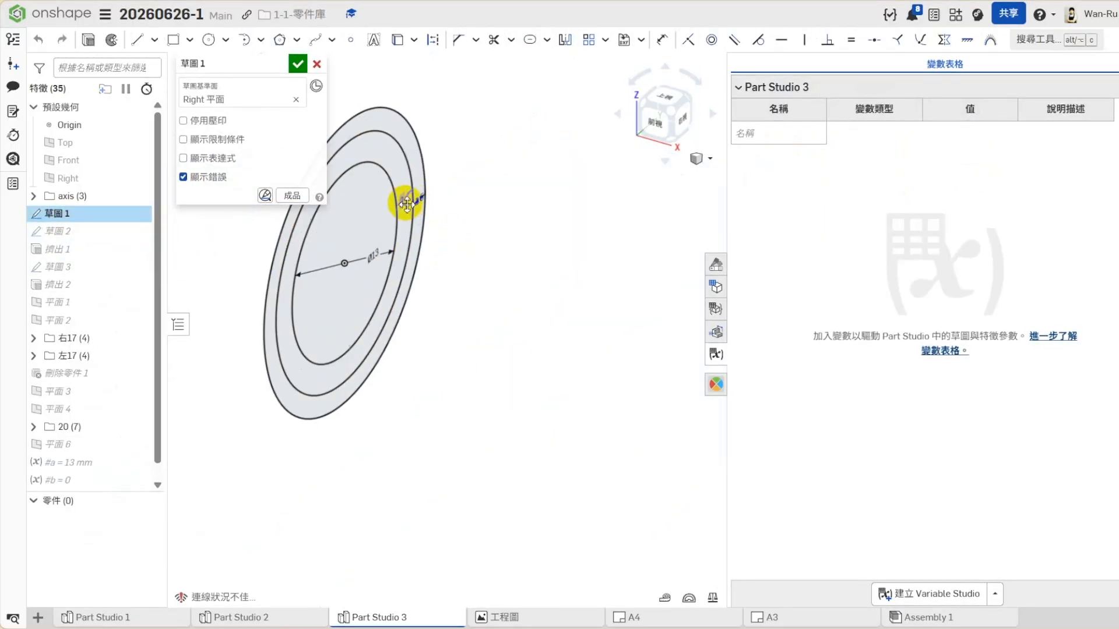
{"action": "scroll", "coordinate": [406, 204], "scroll_direction": "up", "scroll_amount": 3}
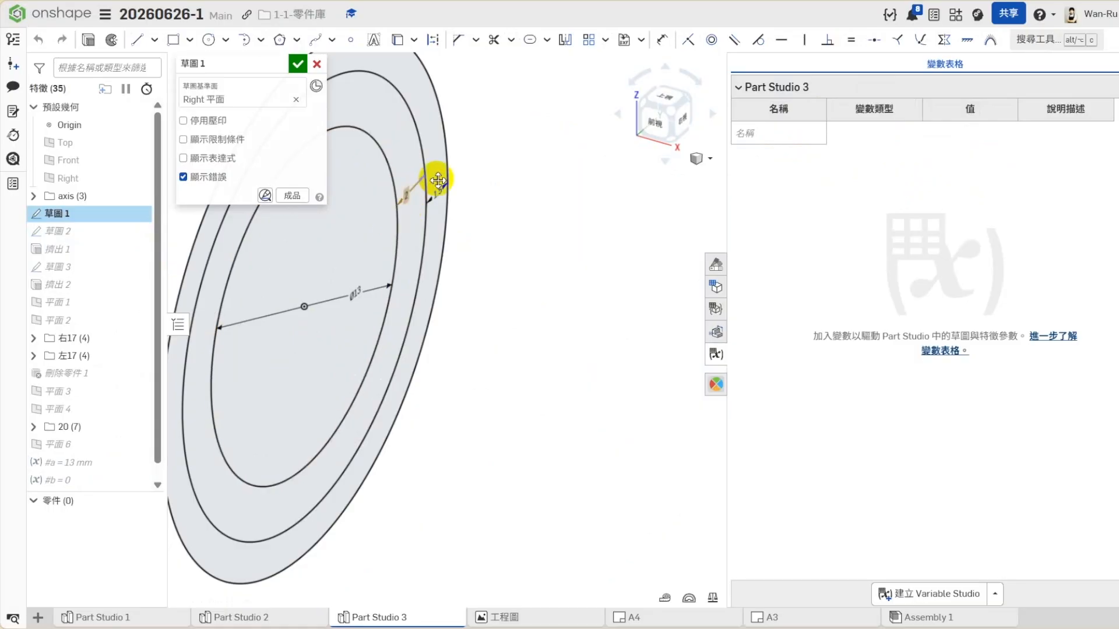
{"action": "left_click", "coordinate": [298, 63]}
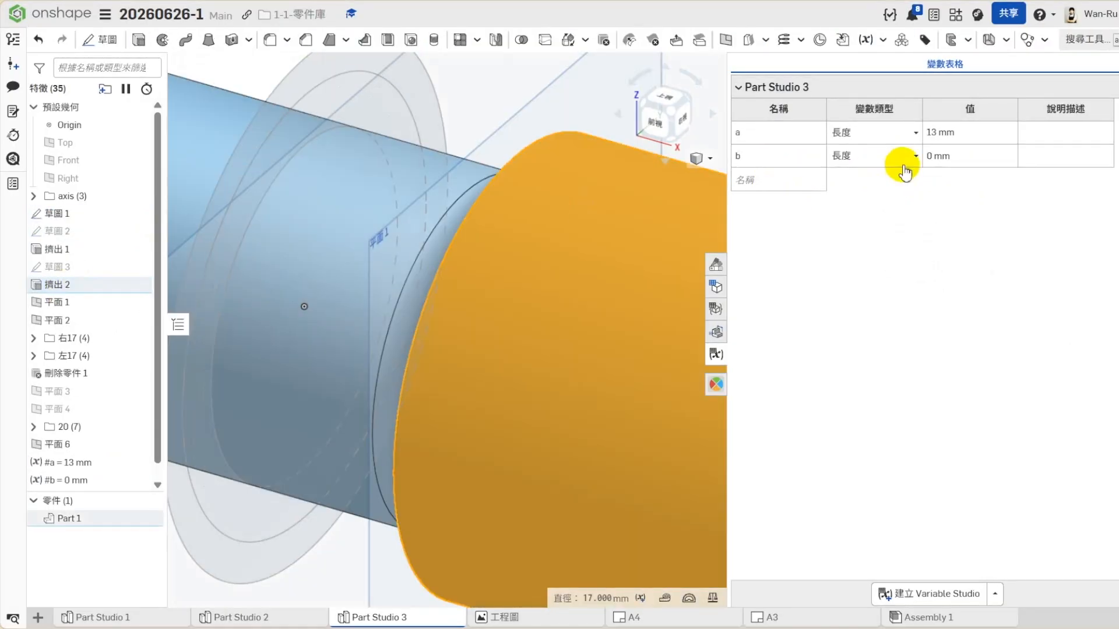
- Change variable b to the 任何 (any) type and set its value to 13+2
{"action": "left_click", "coordinate": [878, 155]}
{"action": "left_click", "coordinate": [849, 237]}
{"action": "left_click", "coordinate": [936, 157]}
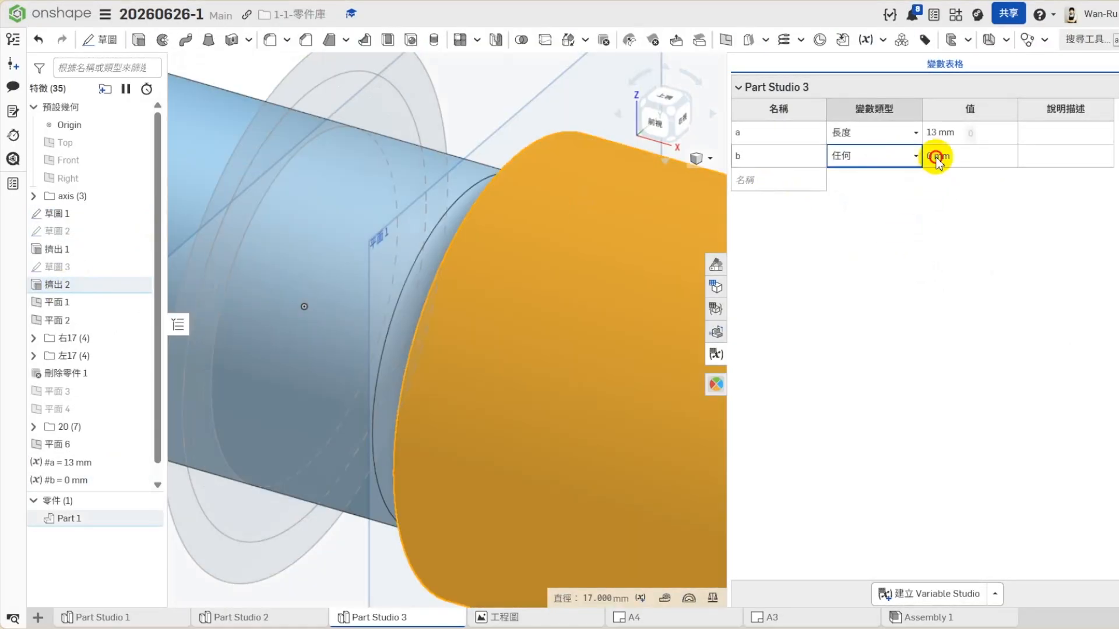
{"action": "double_click", "coordinate": [941, 155]}
{"action": "type", "text": "13+2"}
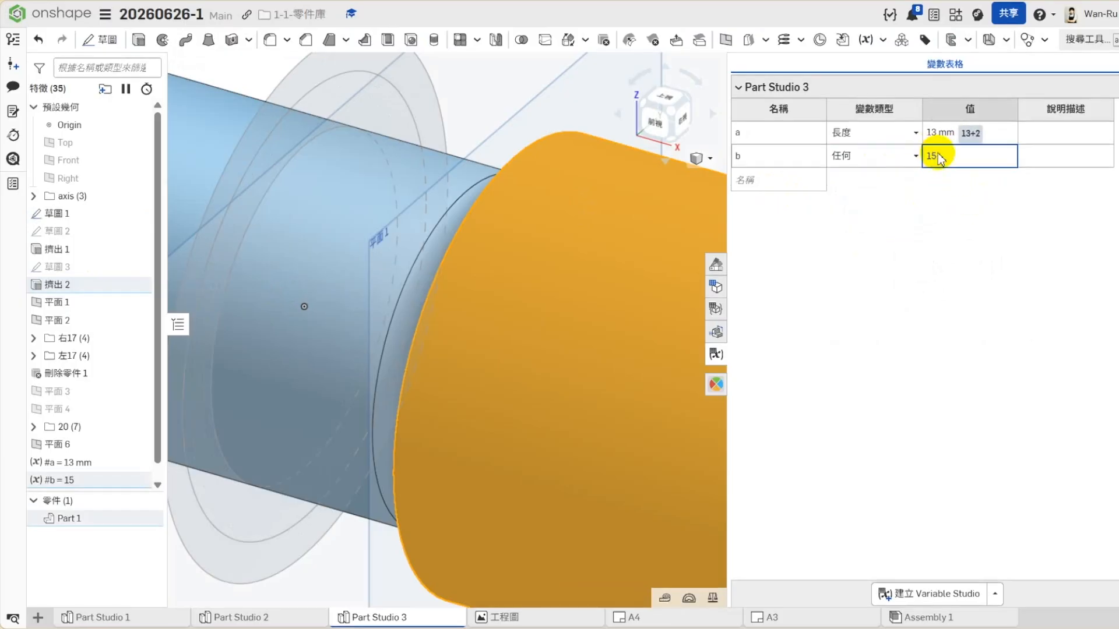
{"action": "key", "text": "Return"}
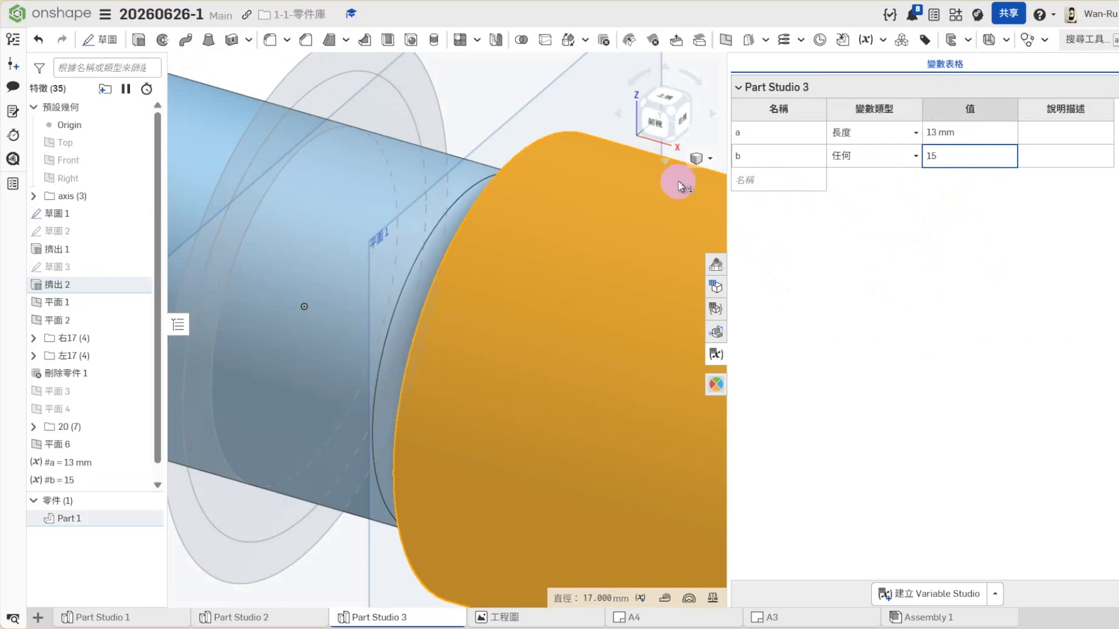
- Reopen 草圖 1 to check the spacing dimensions between its concentric circles up close, then close it
{"action": "left_click", "coordinate": [517, 78]}
{"action": "scroll", "coordinate": [586, 254], "scroll_direction": "down", "scroll_amount": 2}
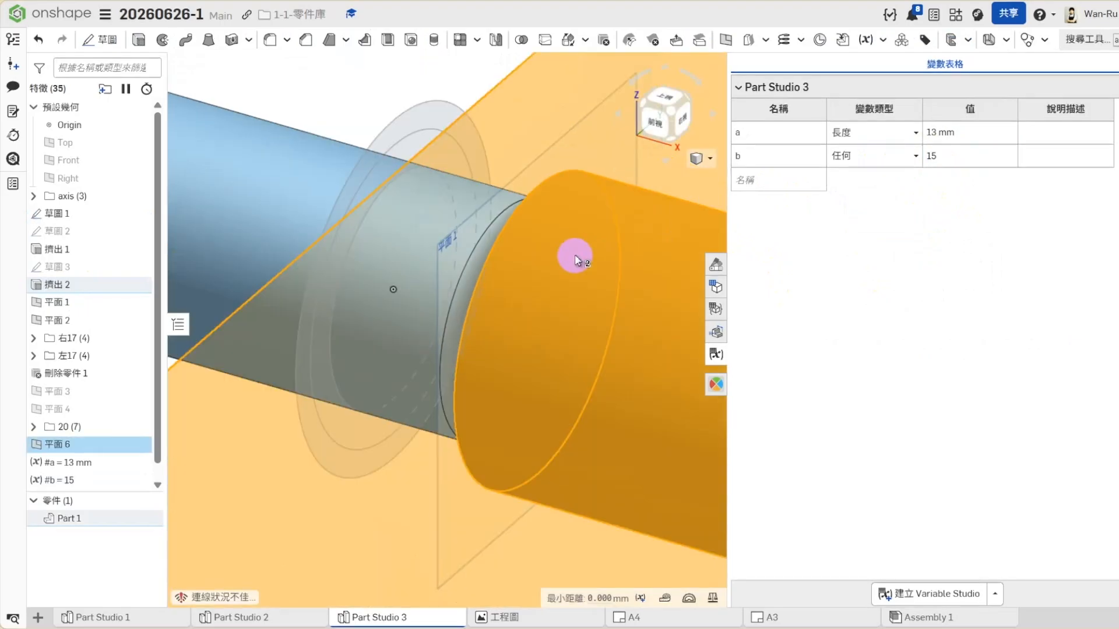
{"action": "left_click", "coordinate": [387, 95]}
{"action": "right_click", "coordinate": [79, 217]}
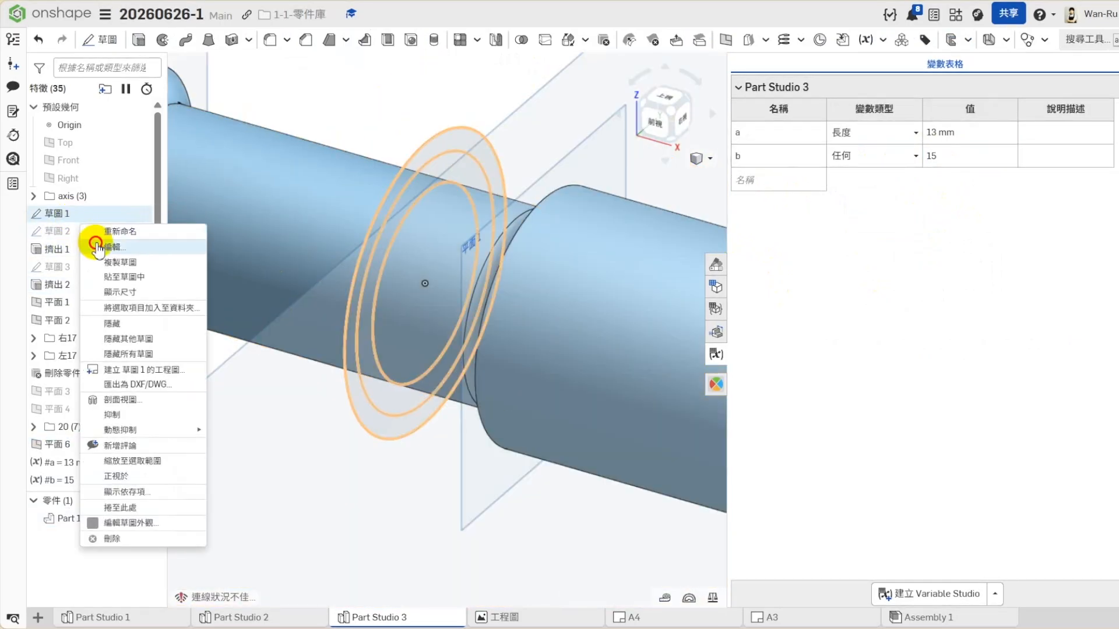
{"action": "left_click", "coordinate": [96, 248]}
{"action": "scroll", "coordinate": [500, 229], "scroll_direction": "up", "scroll_amount": 6}
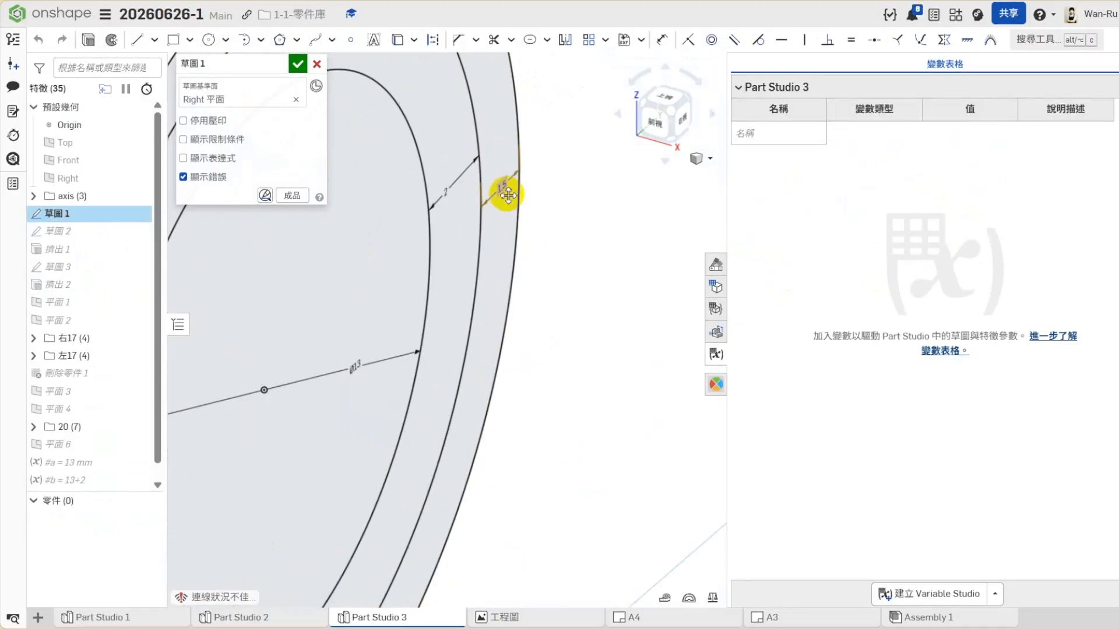
{"action": "scroll", "coordinate": [601, 257], "scroll_direction": "down", "scroll_amount": 6}
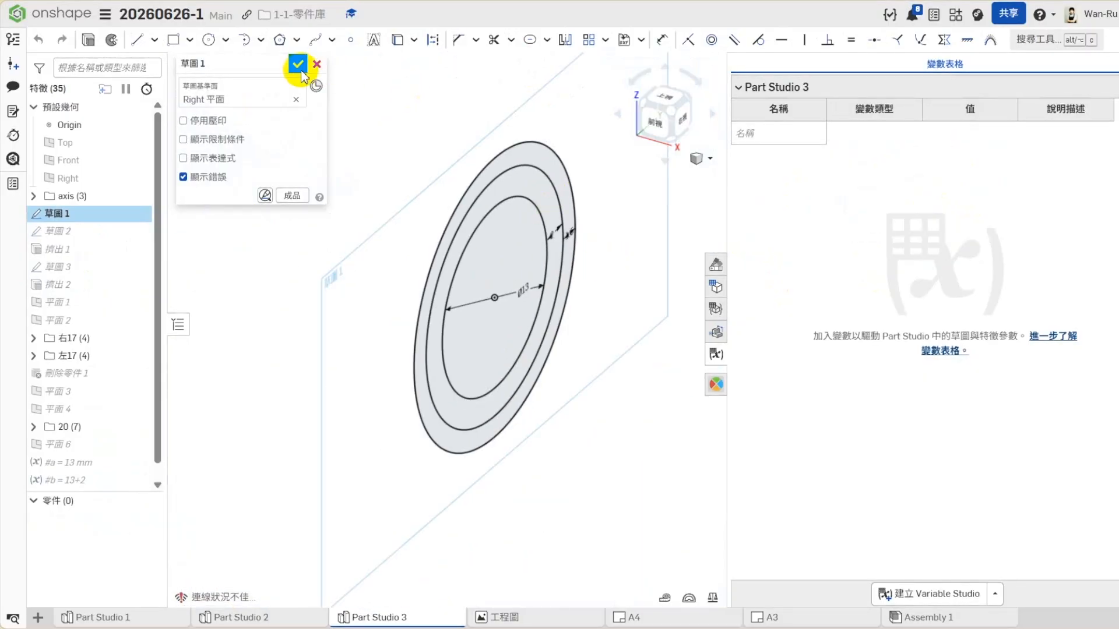
{"action": "left_click", "coordinate": [301, 71]}
- Change variable b's value to the expression #a+2mm so that it depends on variable a
{"action": "left_click", "coordinate": [780, 180]}
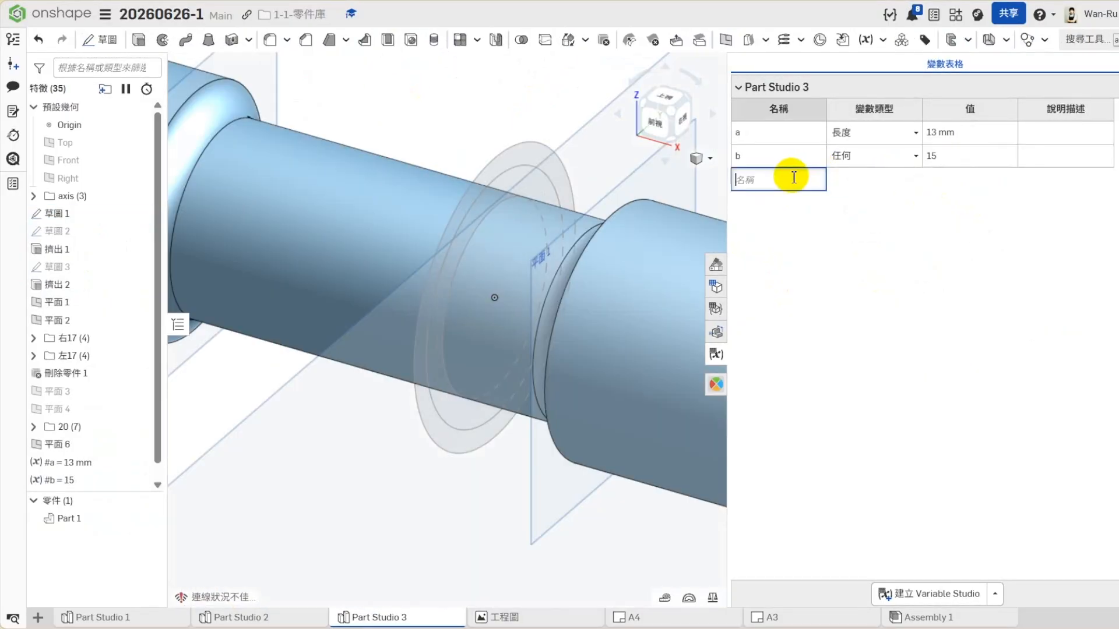
{"action": "left_click", "coordinate": [956, 156]}
{"action": "type", "text": "13+2"}
{"action": "left_click_drag", "start_coordinate": [959, 156], "coordinate": [858, 158]}
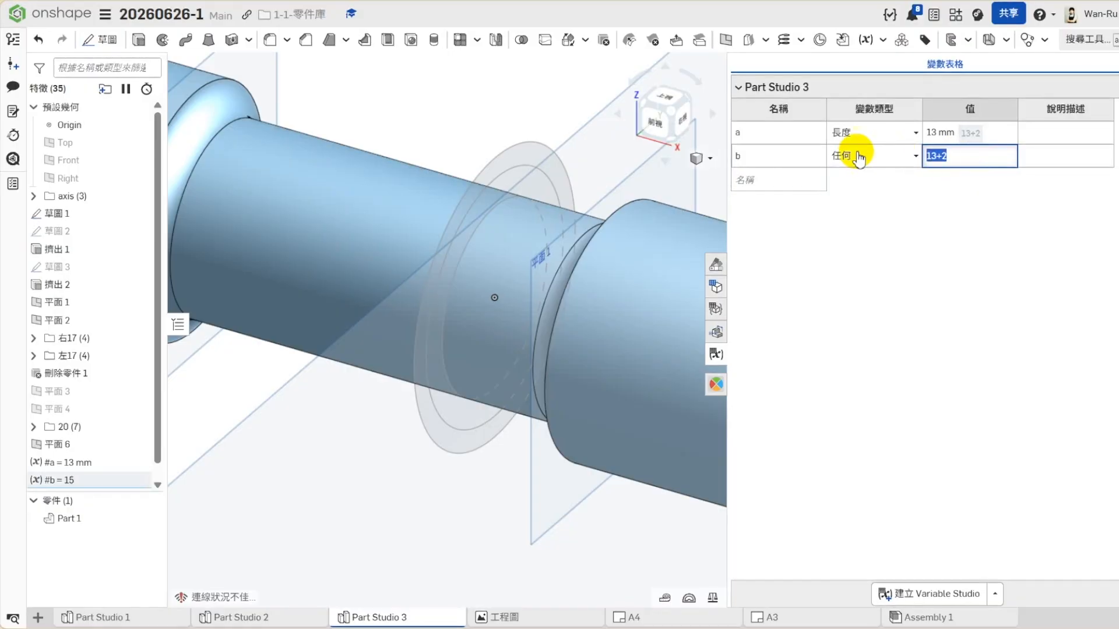
{"action": "type", "text": "#"}
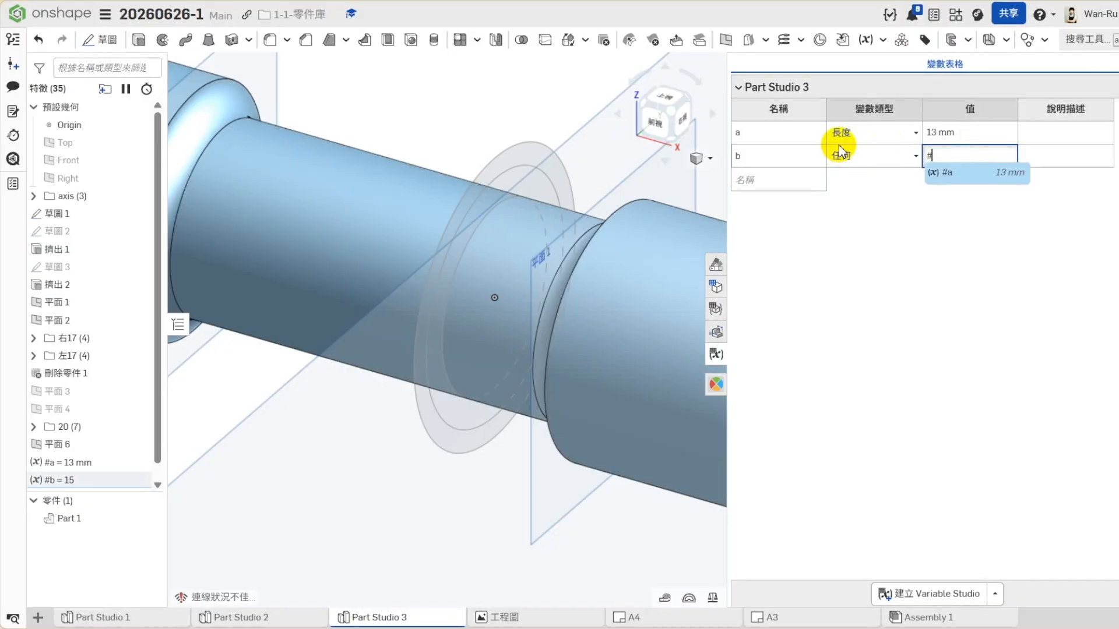
{"action": "left_click", "coordinate": [935, 172]}
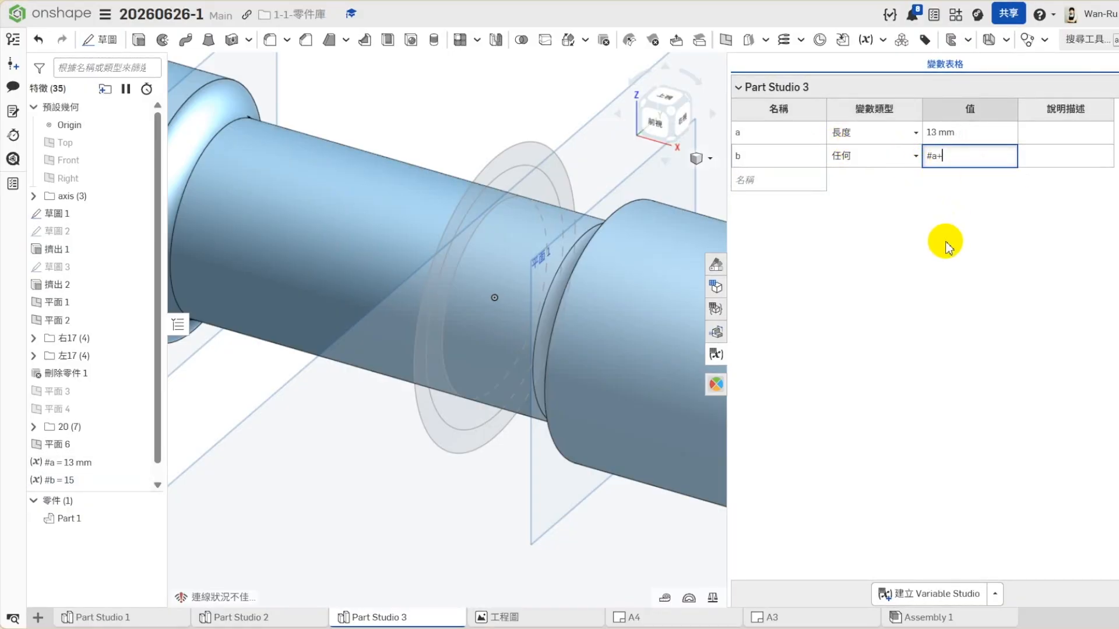
{"action": "key", "text": "Return"}
- Add a third variable named c to the variable table and set its type to 任何 (any)
{"action": "left_click", "coordinate": [791, 181]}
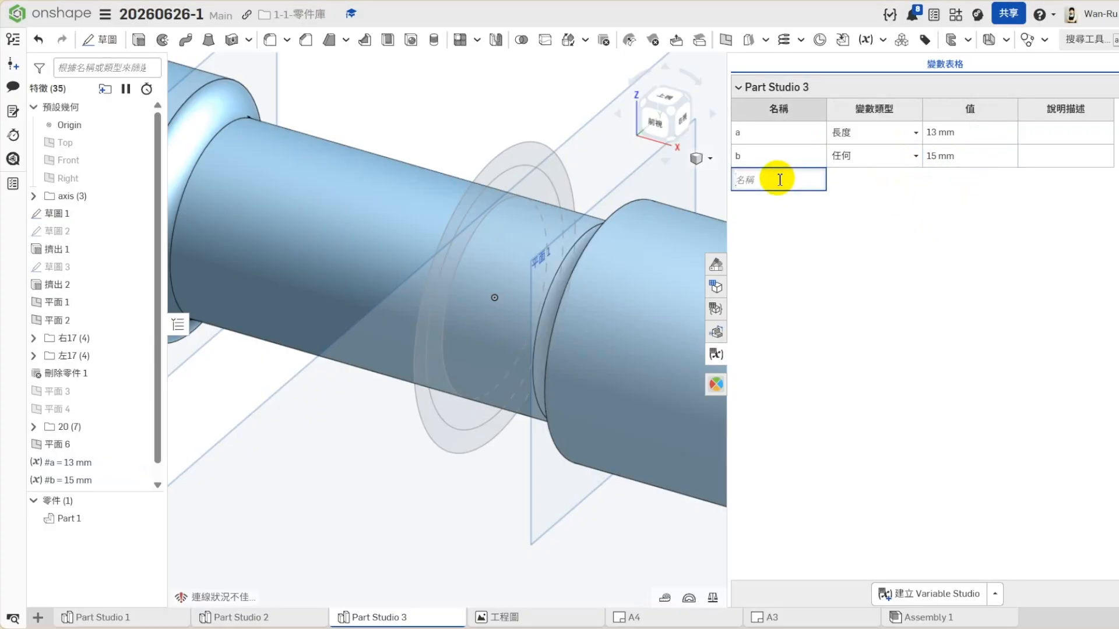
{"action": "type", "text": "c"}
{"action": "key", "text": "Return"}
{"action": "left_click", "coordinate": [874, 181]}
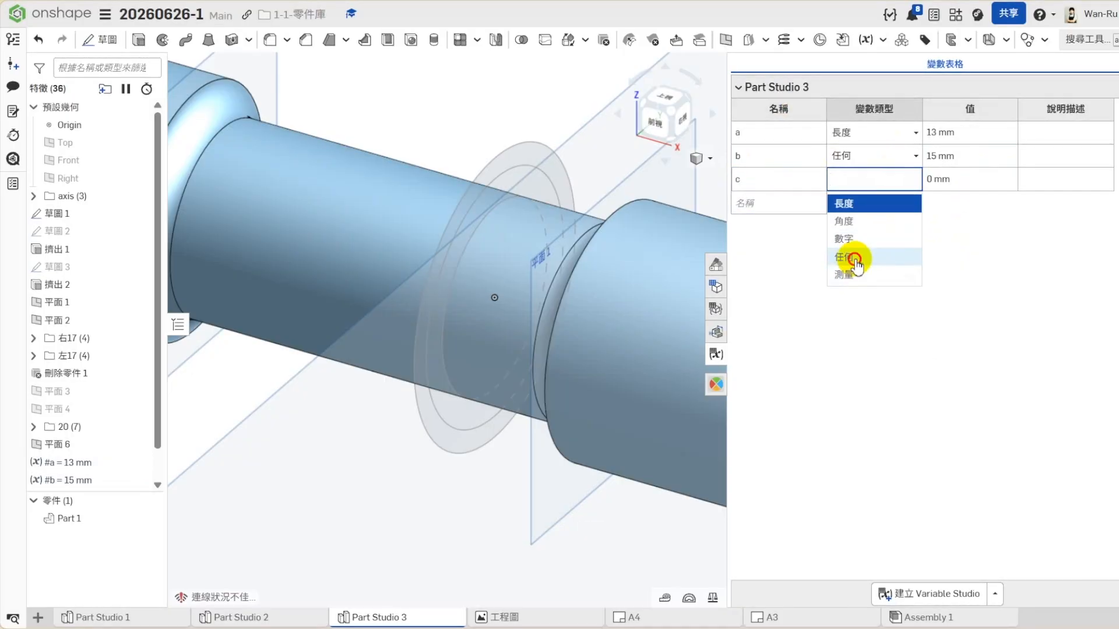
{"action": "left_click", "coordinate": [855, 260]}
- Set variable c's value to the expression #b+1.5mm so that it depends on variable b
{"action": "left_click", "coordinate": [938, 180]}
{"action": "type", "text": "#c"}
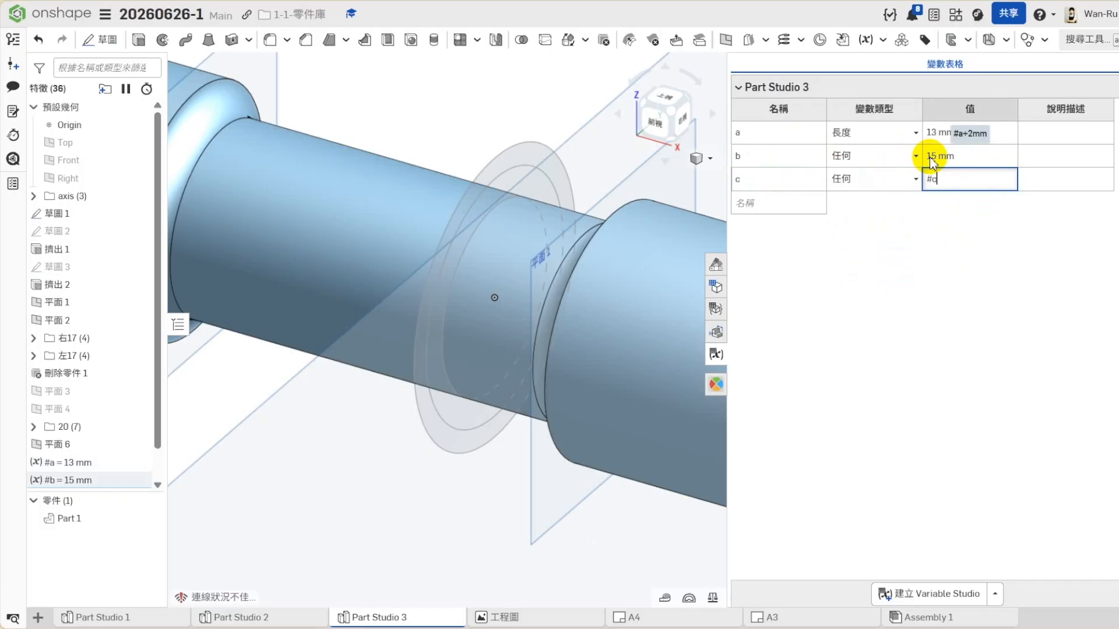
{"action": "key", "text": "BackSpace"}
{"action": "type", "text": "b"}
{"action": "left_click", "coordinate": [950, 196]}
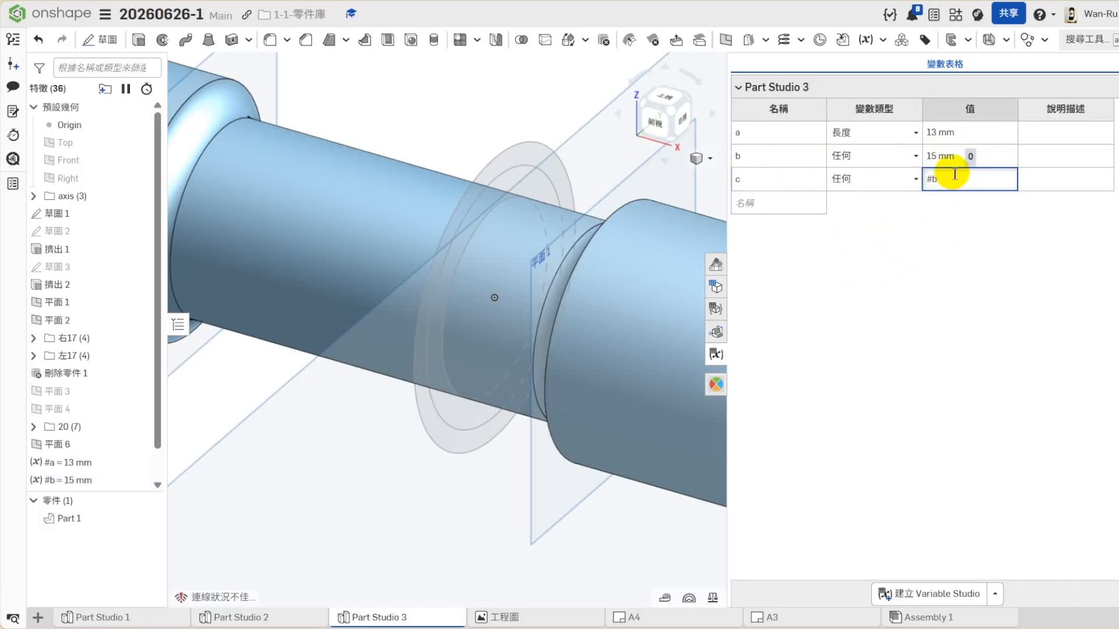
{"action": "type", "text": "+1.5mm"}
{"action": "key", "text": "Return"}
{"action": "key", "text": "Return"}
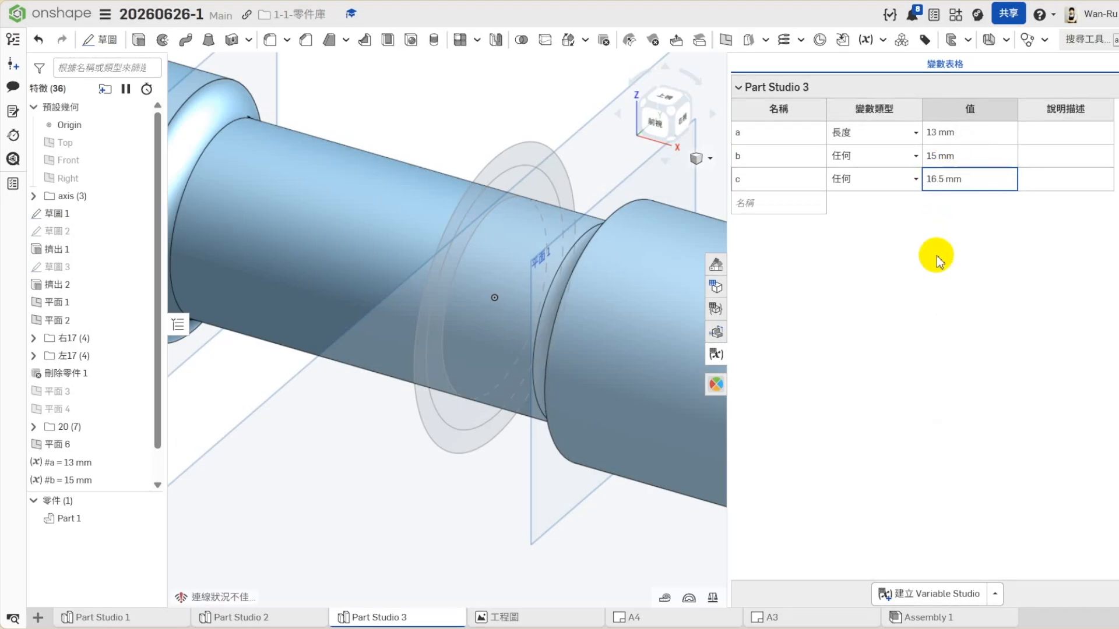
{"action": "left_click", "coordinate": [933, 259]}
{"action": "mouse_move", "coordinate": [937, 183]}
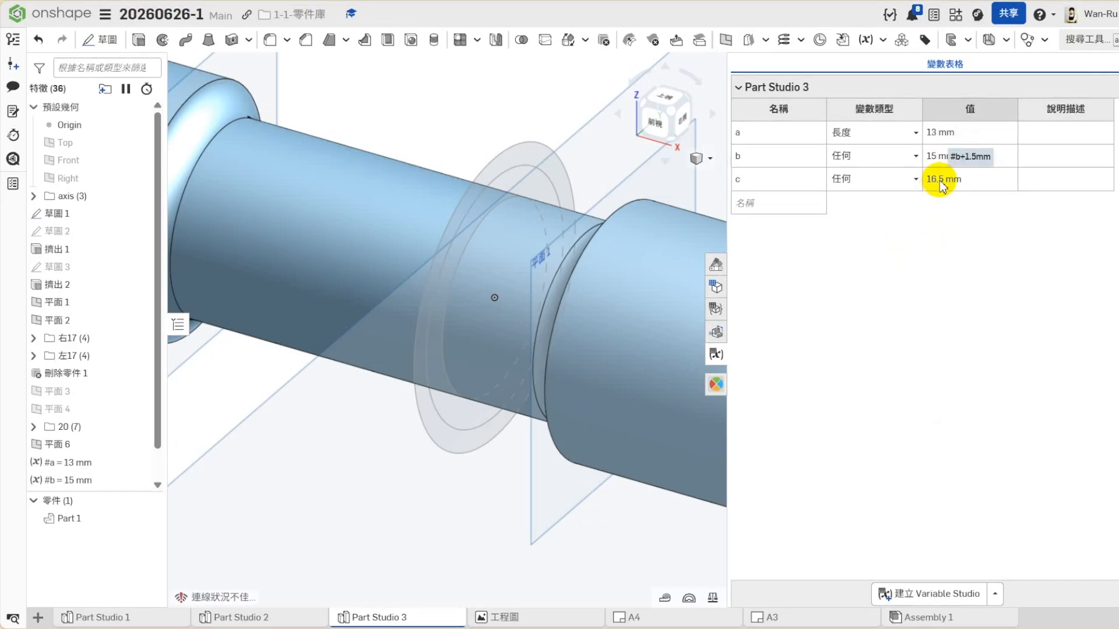
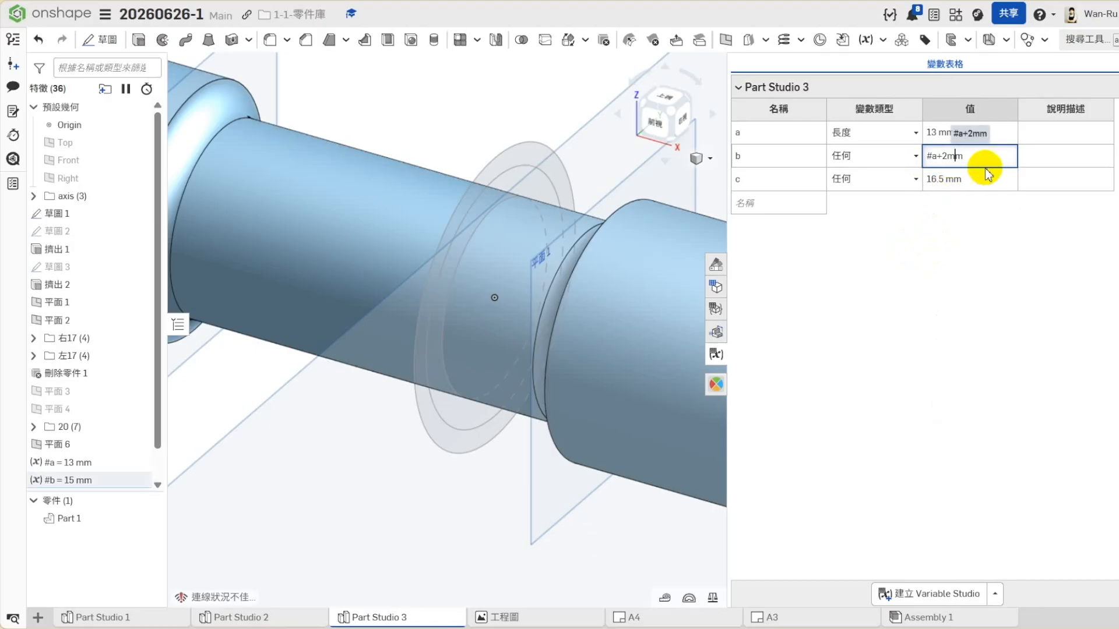
- Change variable b's expression to #a+4mm and variable c's expression to #b+3mm
{"action": "key", "text": "BackSpace"}
{"action": "type", "text": "4"}
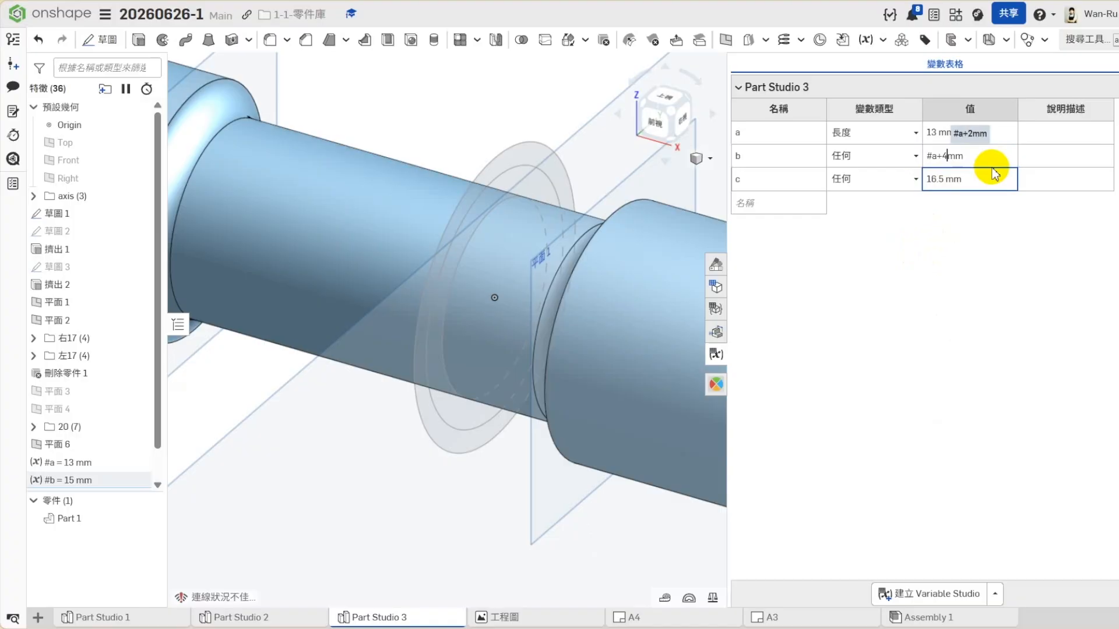
{"action": "double_click", "coordinate": [956, 179]}
{"action": "left_click", "coordinate": [956, 179]}
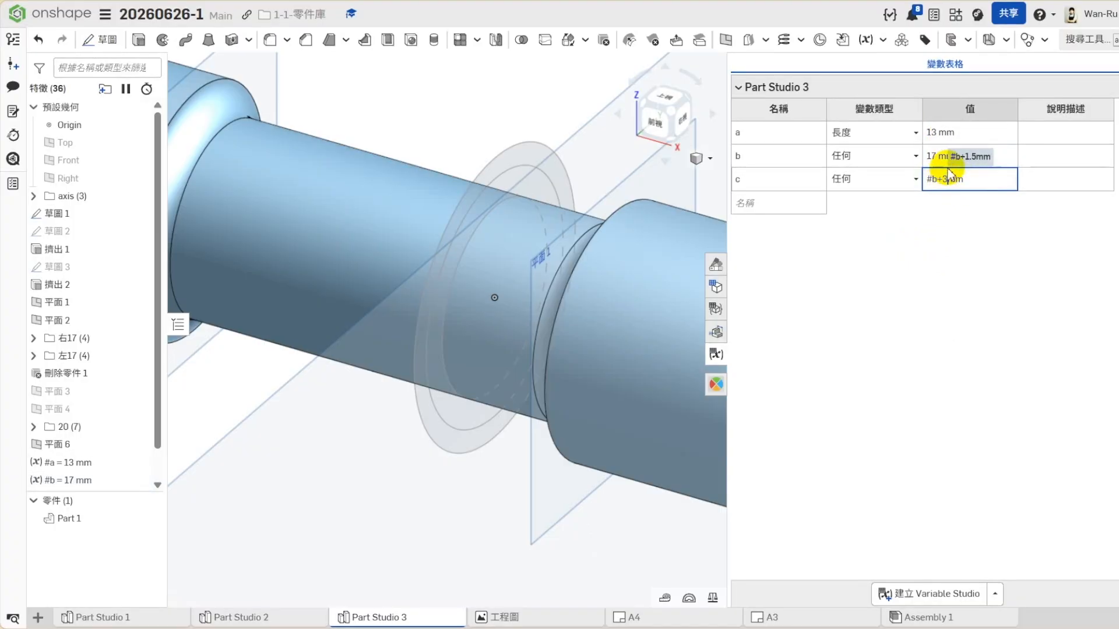
{"action": "left_click", "coordinate": [1011, 262]}
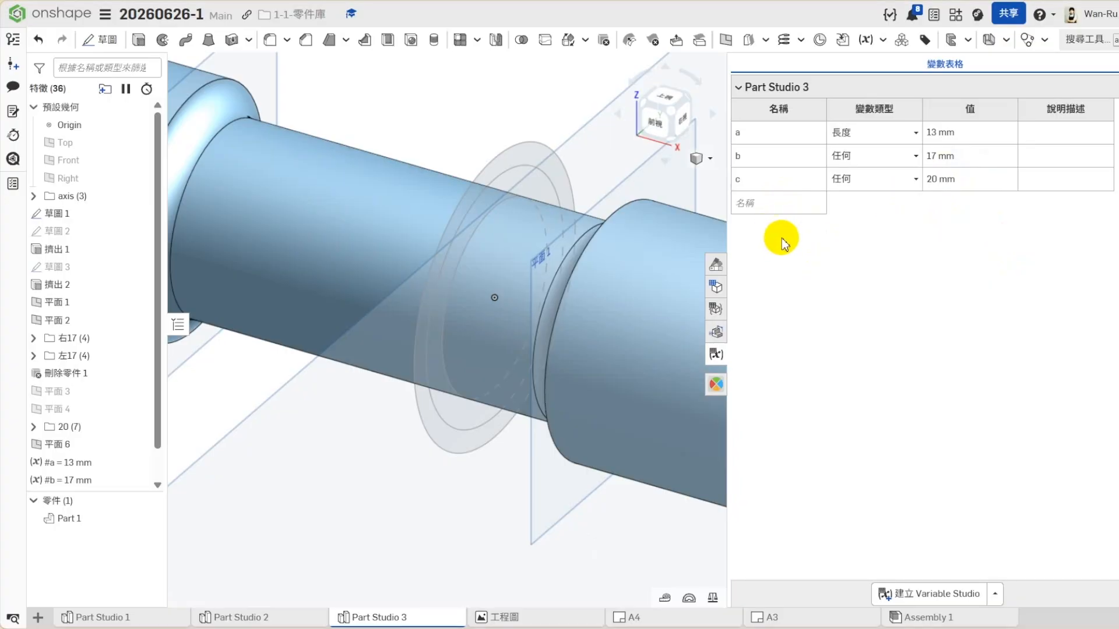
- Add a fourth variable named b2 to the variable table and set its type to 任何 (any)
{"action": "left_click", "coordinate": [779, 203]}
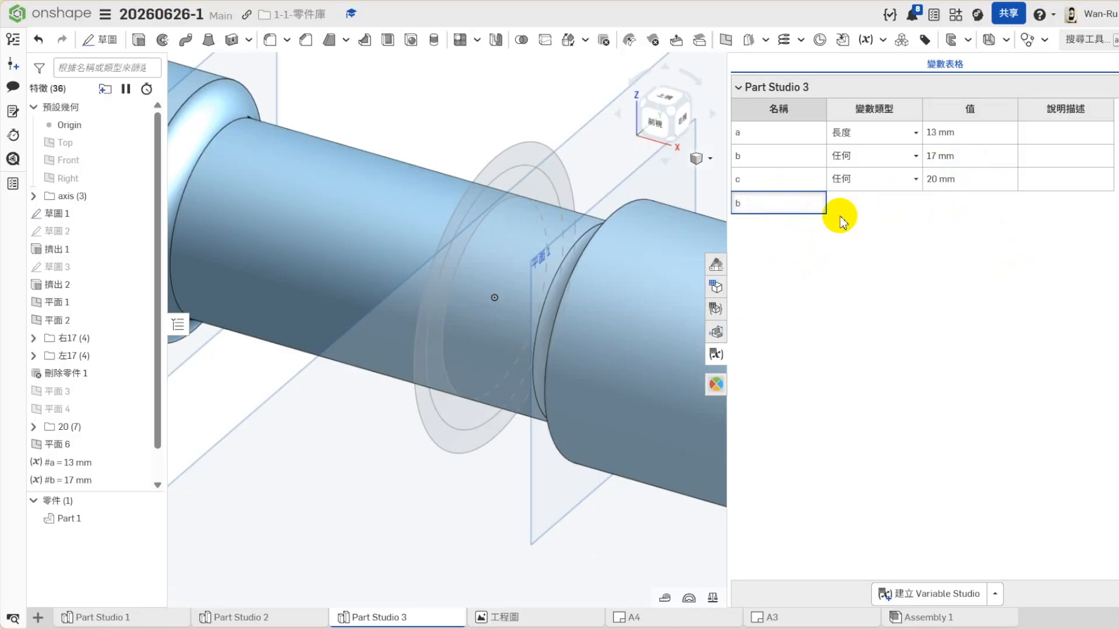
{"action": "type", "text": "b2"}
{"action": "key", "text": "Return"}
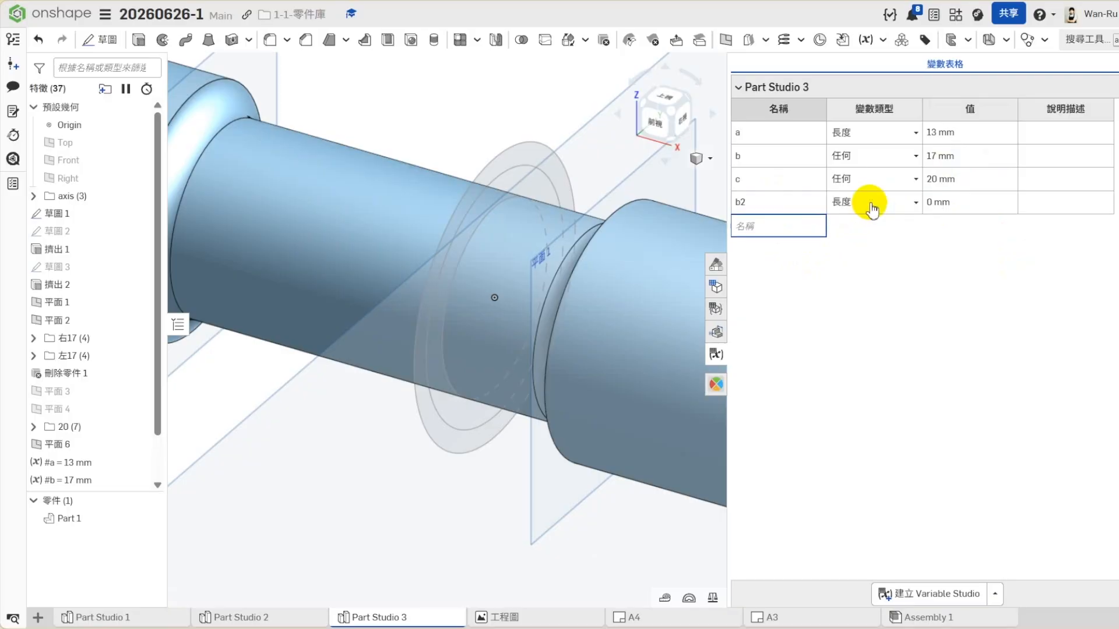
{"action": "left_click", "coordinate": [862, 200]}
{"action": "left_click", "coordinate": [866, 280]}
- Set variable b2's value to an expression equal to half of variable #b, and close the variable table
{"action": "left_click", "coordinate": [950, 205]}
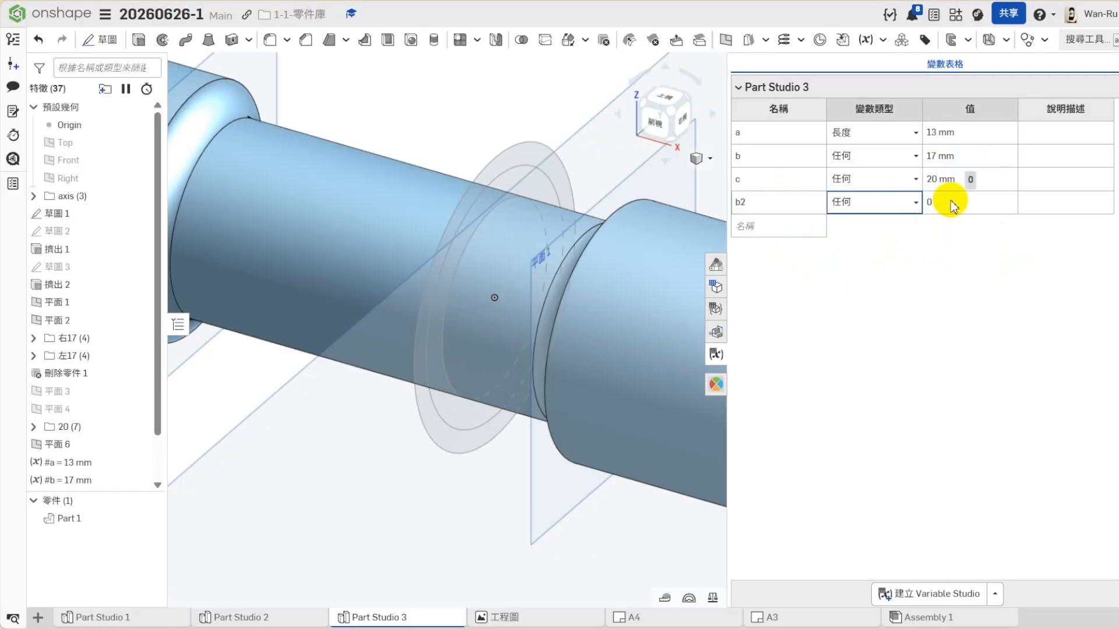
{"action": "type", "text": "#"}
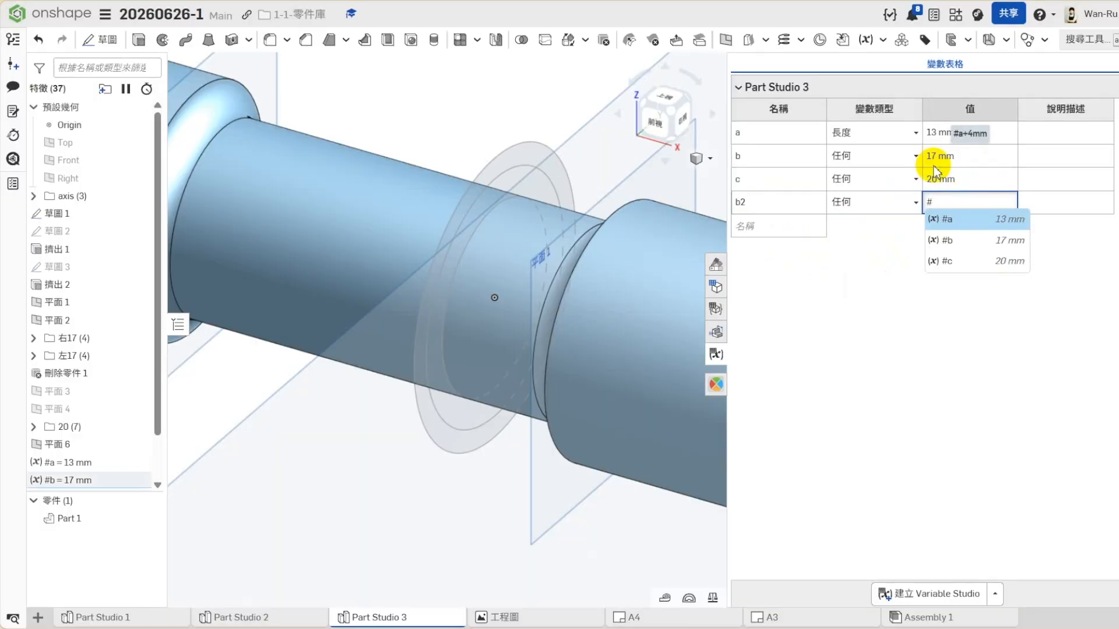
{"action": "type", "text": "b"}
{"action": "left_click", "coordinate": [956, 226]}
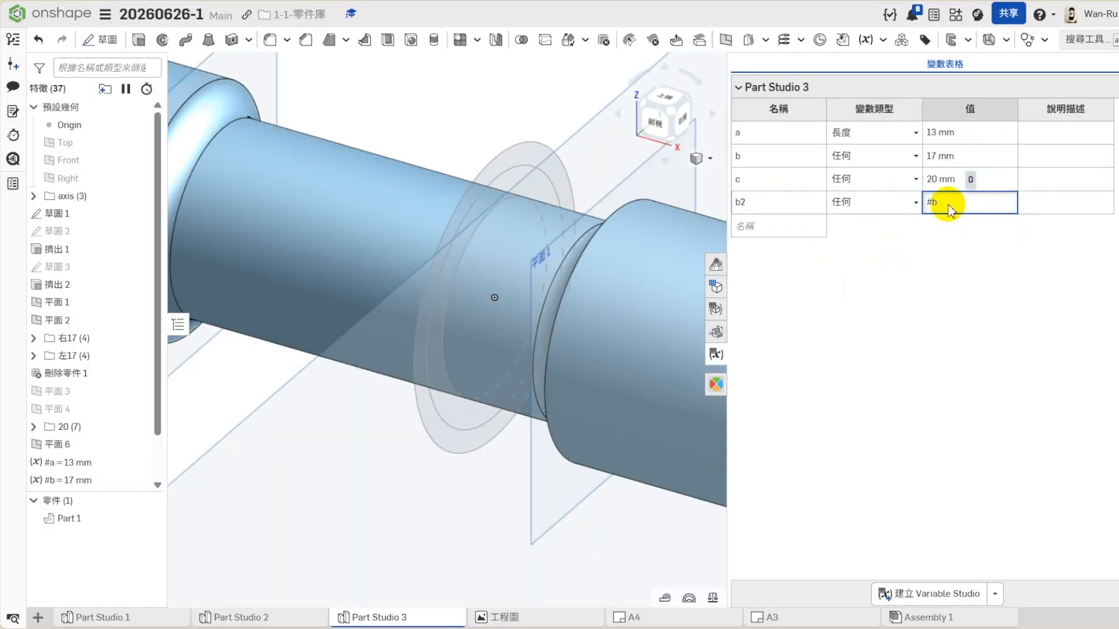
{"action": "key", "text": "Return"}
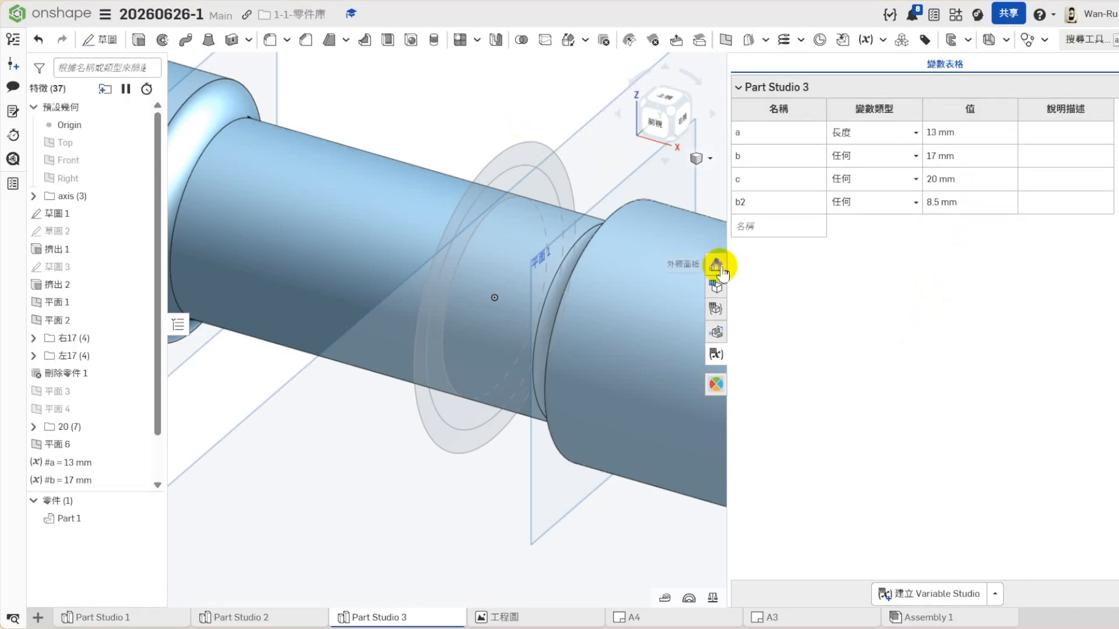
{"action": "left_click", "coordinate": [715, 353]}
{"action": "scroll", "coordinate": [785, 315], "scroll_direction": "down", "scroll_amount": 3}
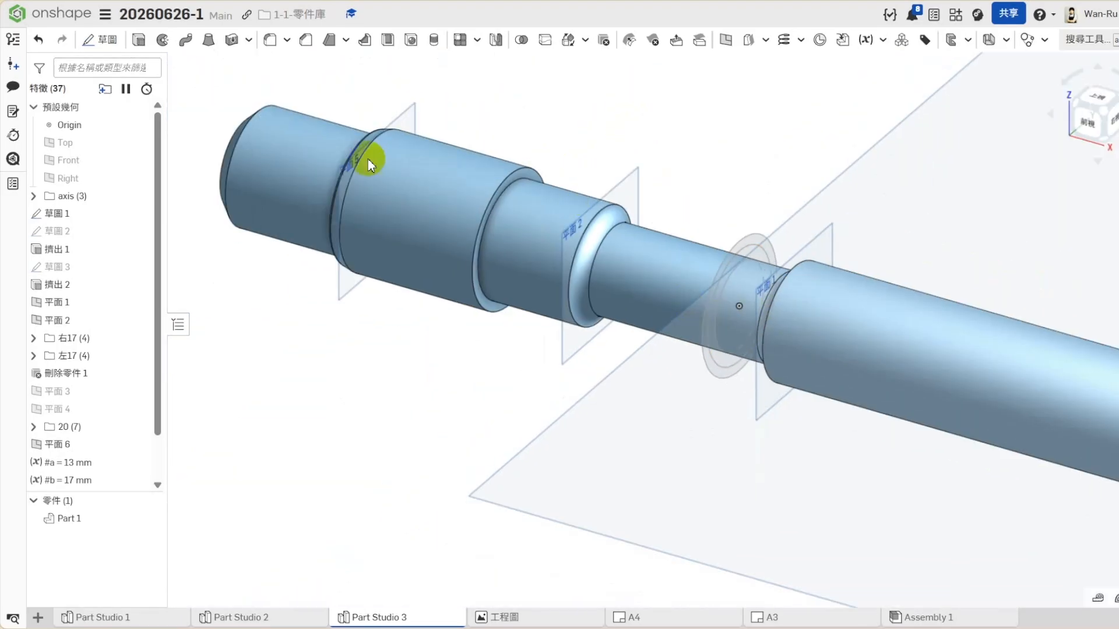
{"action": "right_click", "coordinate": [82, 216]}
{"action": "left_click", "coordinate": [175, 236]}
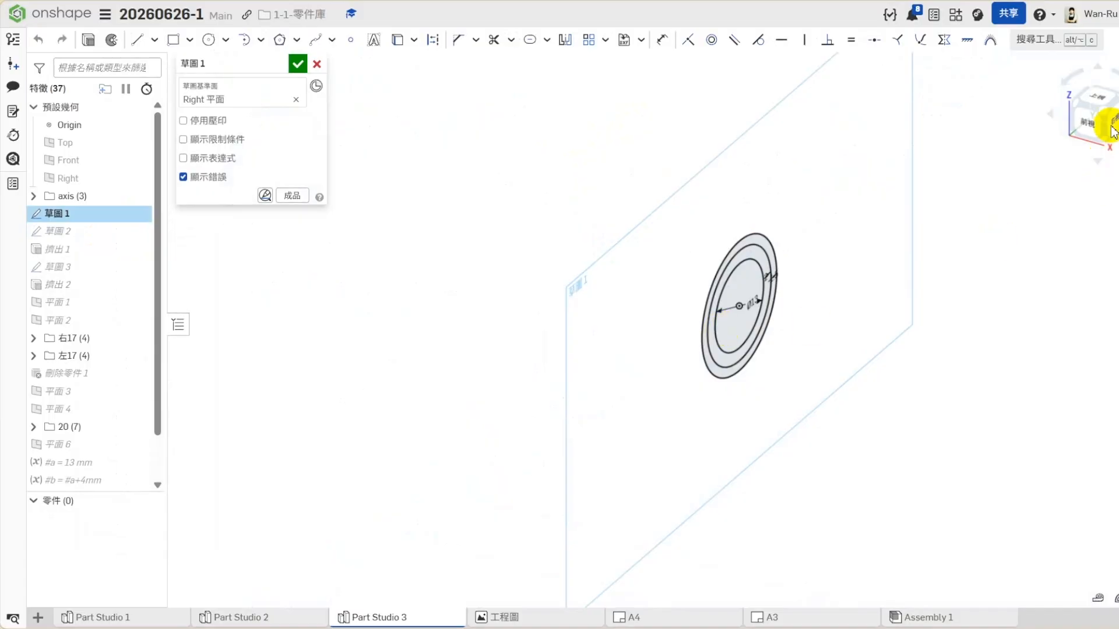
{"action": "left_click", "coordinate": [297, 64]}
- Move the variable features #a, #b, #c and #b2 above 草圖 1 in the feature list, directly below the axis folder
{"action": "scroll", "coordinate": [75, 430], "scroll_direction": "down", "scroll_amount": 2}
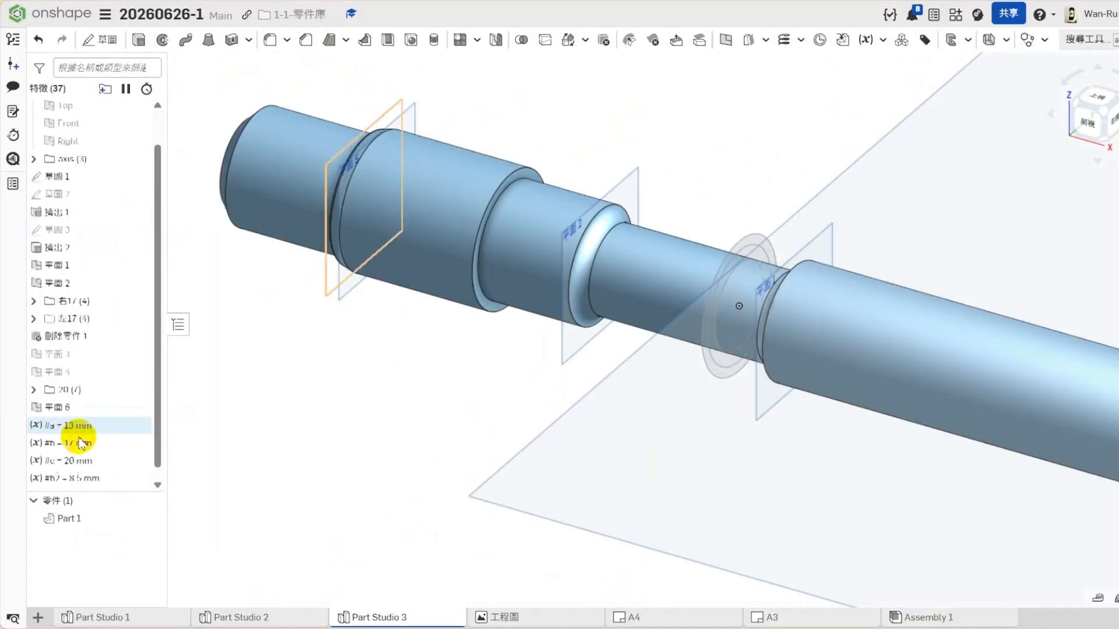
{"action": "left_click", "coordinate": [52, 464], "text": "shift"}
{"action": "left_click_drag", "start_coordinate": [63, 417], "coordinate": [66, 182]}
{"action": "left_click", "coordinate": [262, 379]}
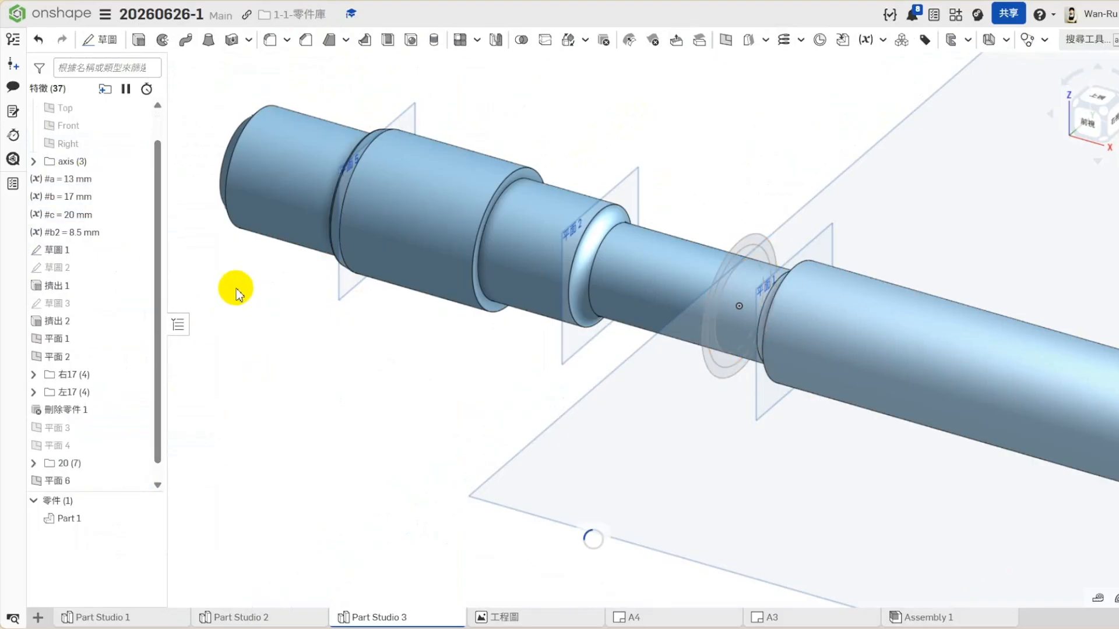
- Open 草圖 1 for editing and link the innermost circle's diameter to variable #a
{"action": "right_click", "coordinate": [61, 254]}
{"action": "left_click", "coordinate": [175, 217]}
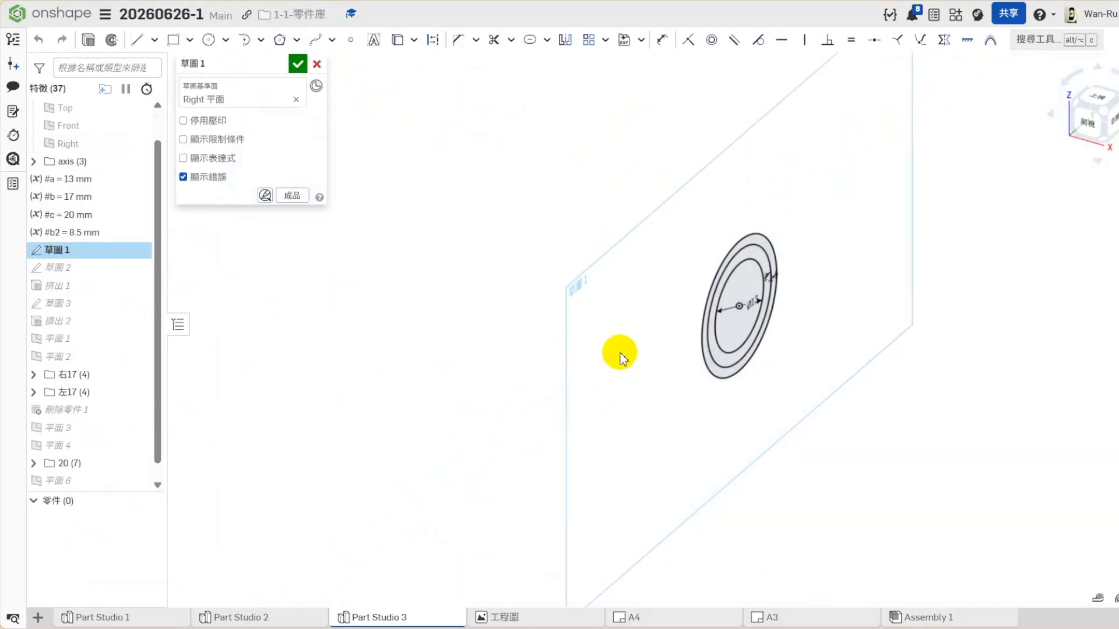
{"action": "key", "text": "n"}
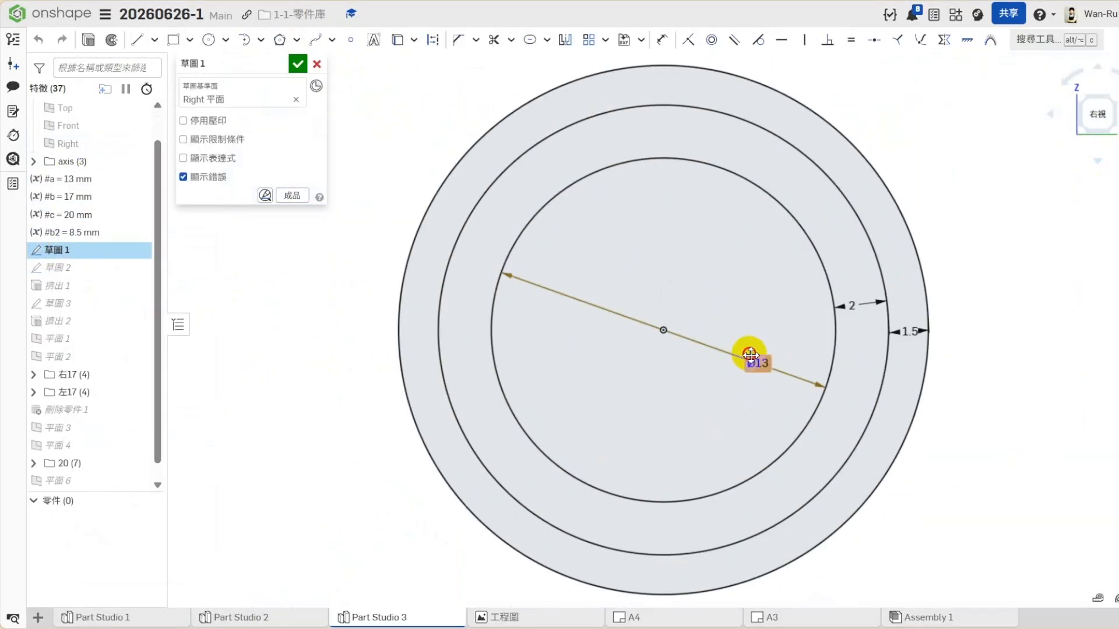
{"action": "double_click", "coordinate": [752, 360]}
{"action": "type", "text": "#"}
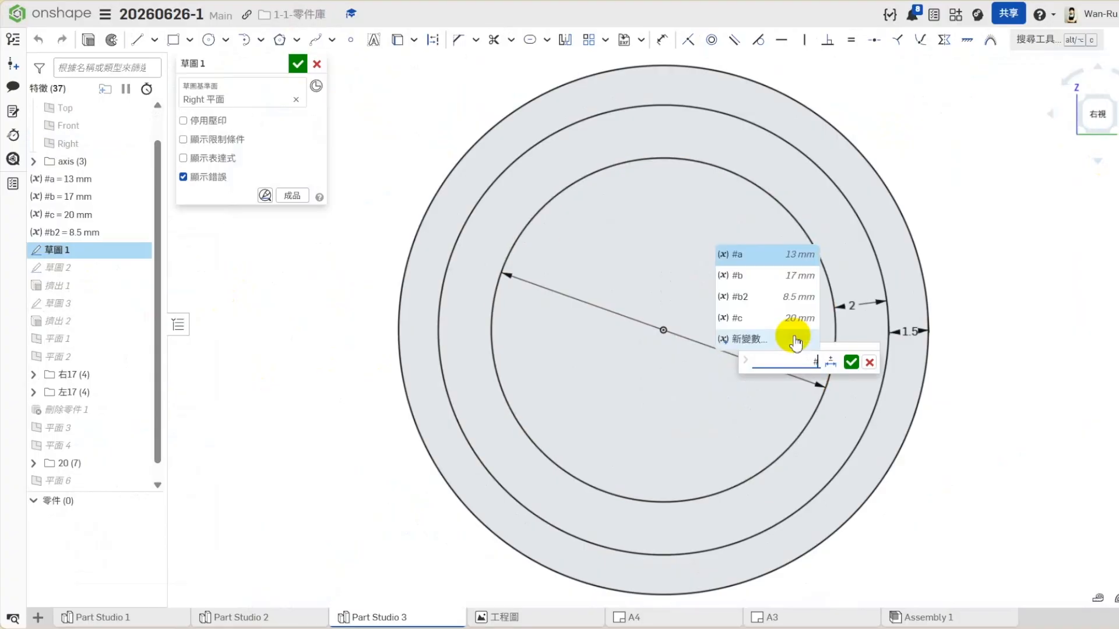
{"action": "left_click", "coordinate": [754, 249]}
{"action": "left_click", "coordinate": [851, 363]}
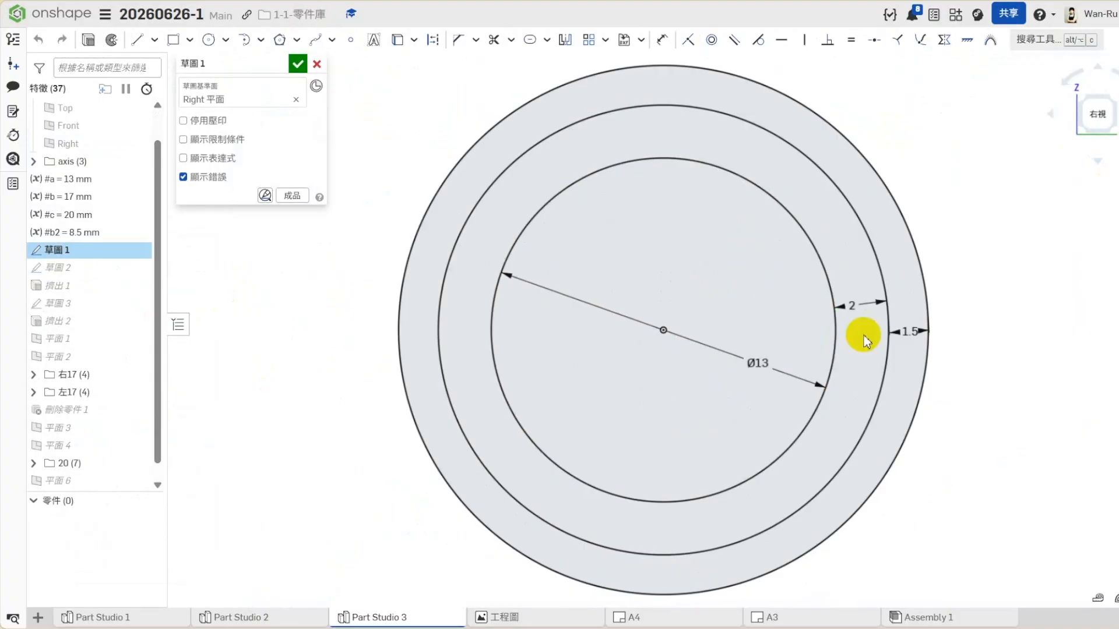
- Try to set the spacing dimension between the inner and middle circles to variable #b
{"action": "double_click", "coordinate": [859, 306]}
{"action": "type", "text": "#"}
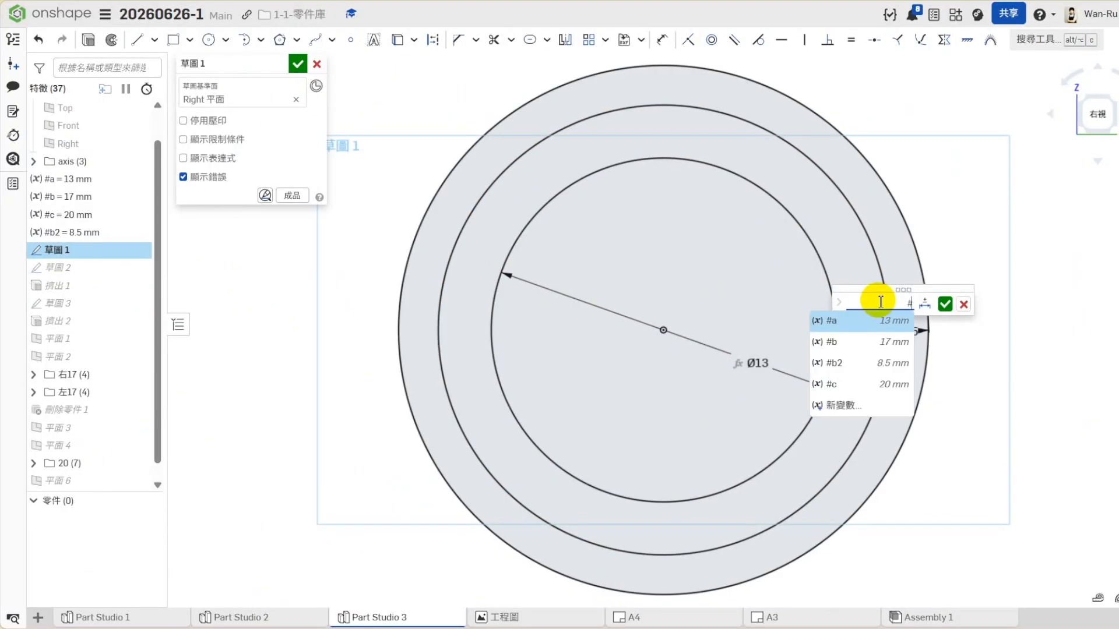
{"action": "left_click", "coordinate": [845, 341]}
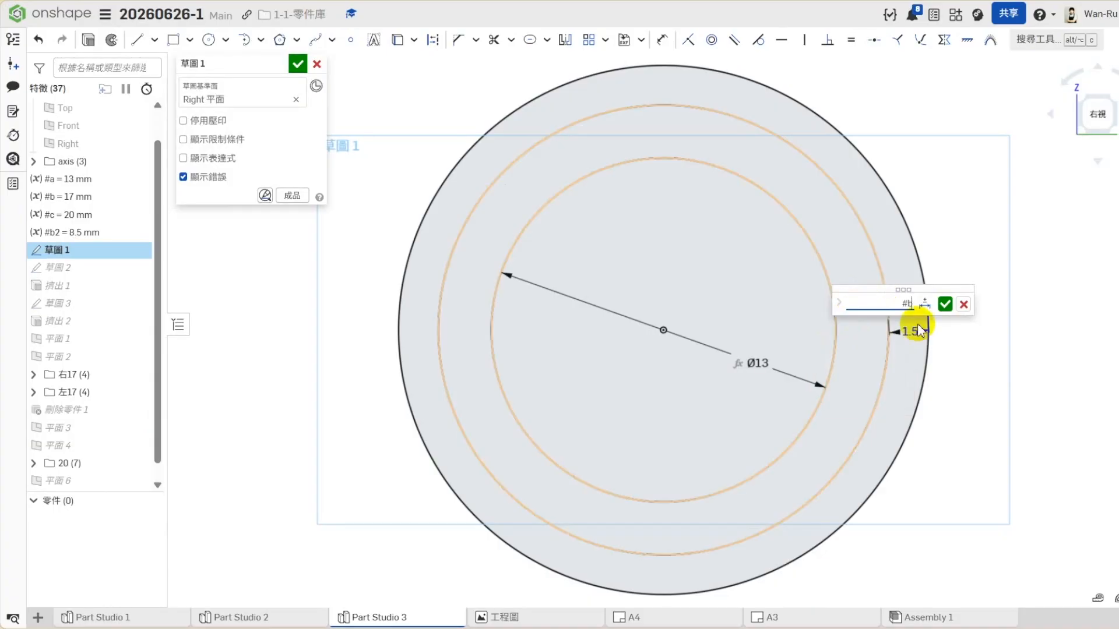
{"action": "left_click", "coordinate": [945, 303]}
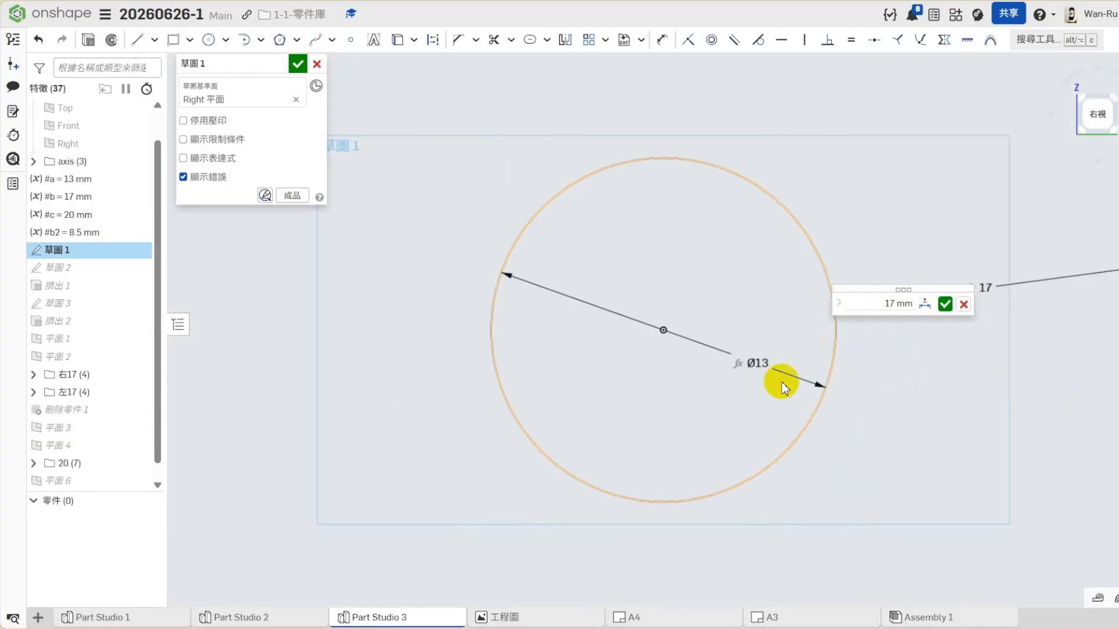
{"action": "scroll", "coordinate": [778, 382], "scroll_direction": "down", "scroll_amount": 3}
{"action": "left_click", "coordinate": [964, 306]}
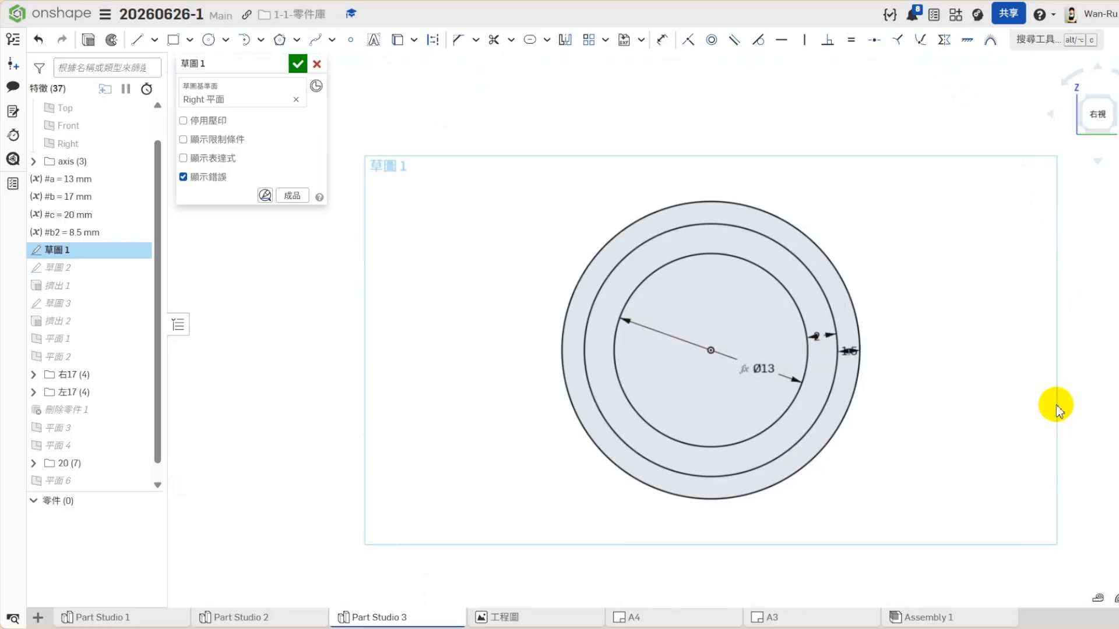
- Accept the edit to 草圖 1 and return to an isometric view of the whole shaft
{"action": "left_click", "coordinate": [297, 64]}
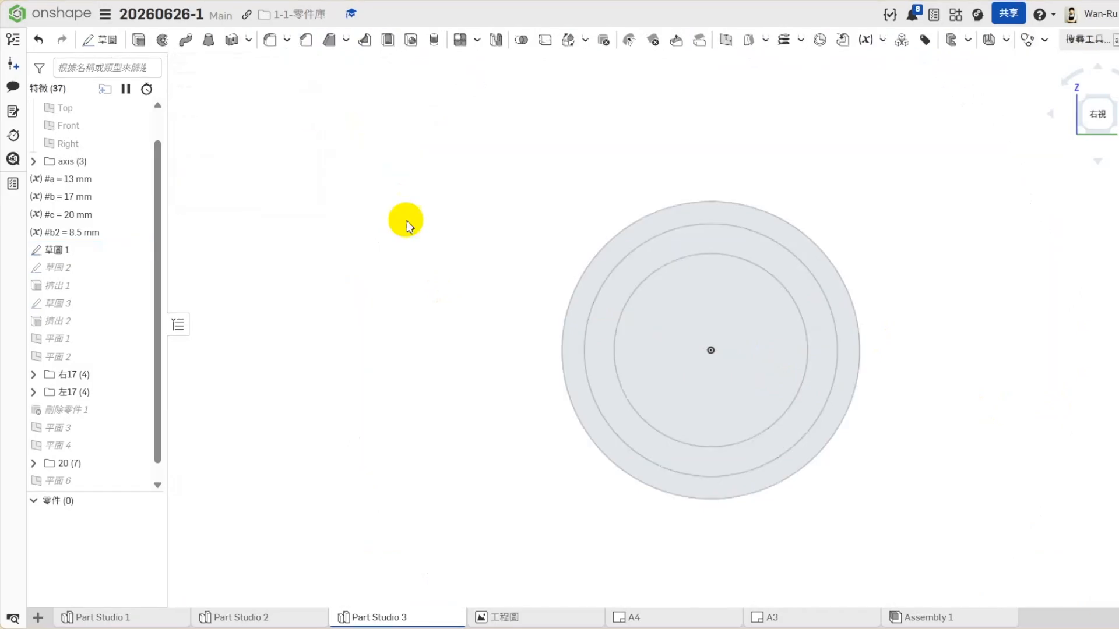
{"action": "left_click", "coordinate": [1097, 161]}
{"action": "left_click", "coordinate": [1035, 221]}
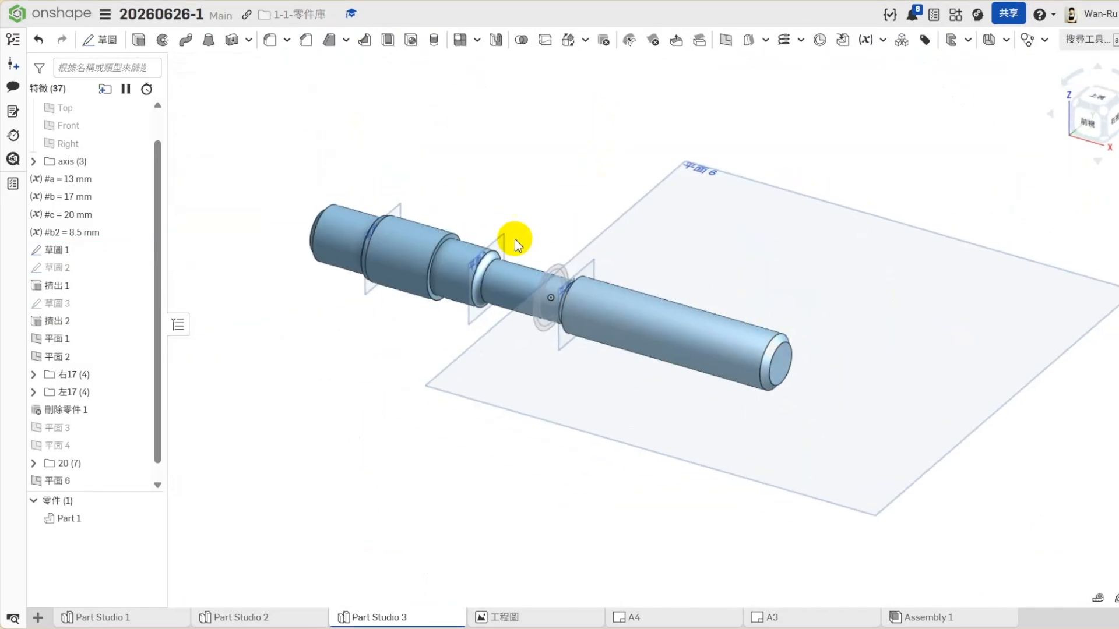
{"action": "right_click", "coordinate": [678, 227]}
{"action": "left_click", "coordinate": [719, 280]}
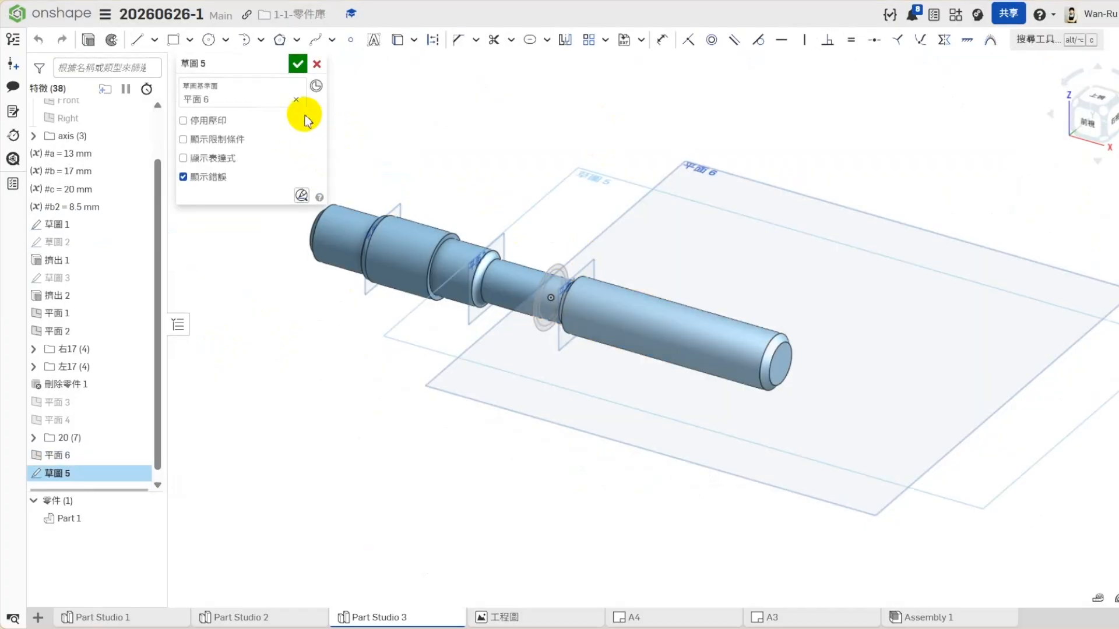
{"action": "left_click", "coordinate": [318, 62]}
- Edit 平面 6, changing its type to 偏移 (offset) and removing the 擠出 2 face so only the Top plane is referenced
{"action": "right_click", "coordinate": [724, 233]}
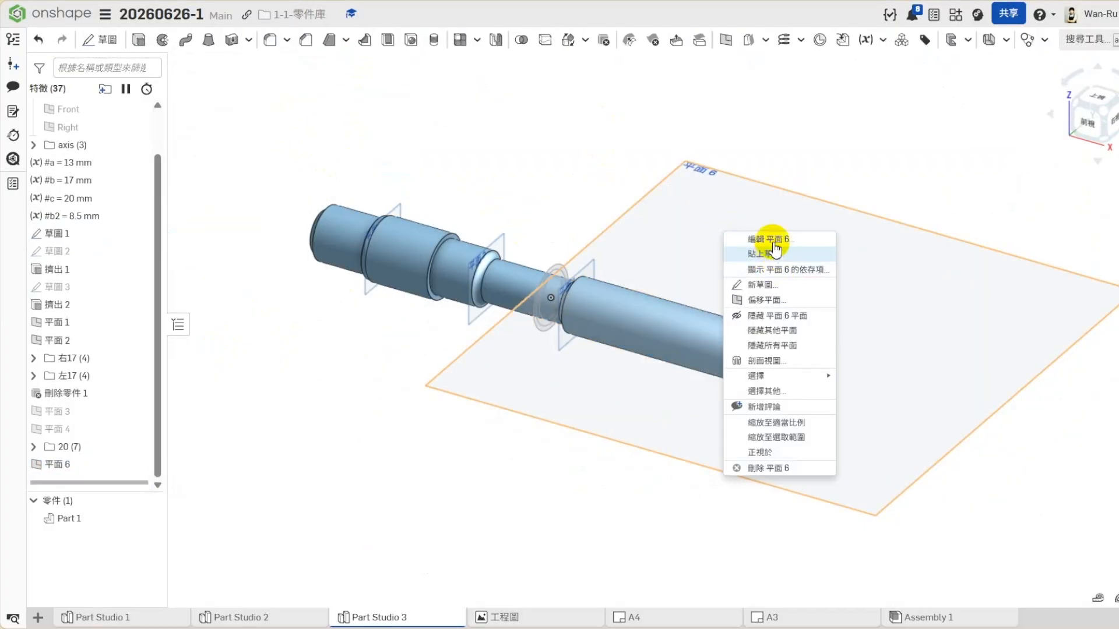
{"action": "left_click", "coordinate": [752, 245]}
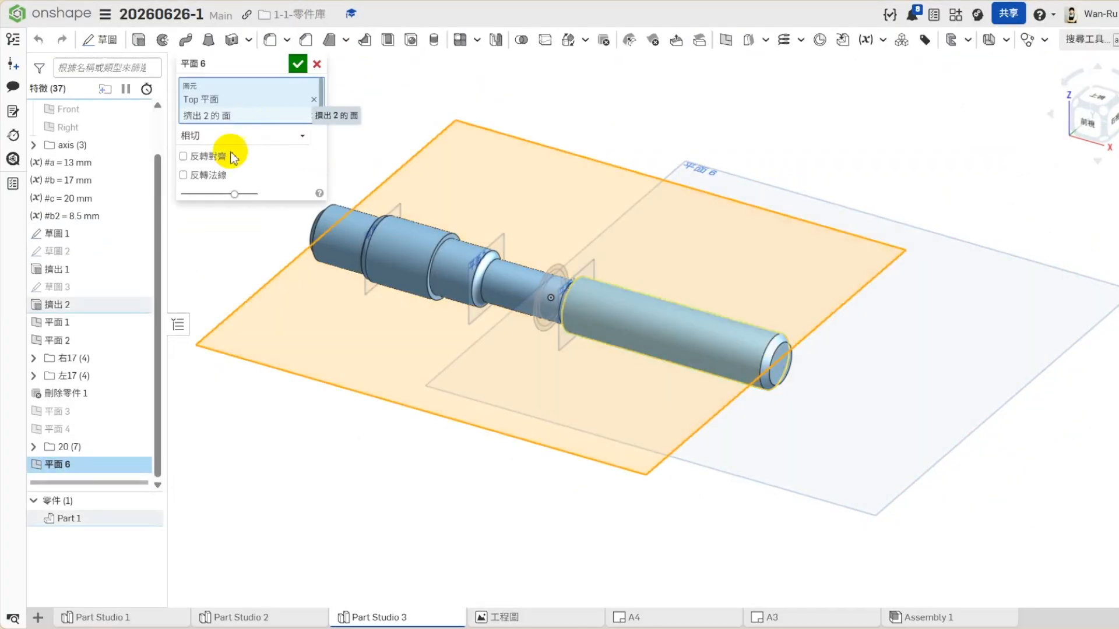
{"action": "left_click", "coordinate": [222, 137]}
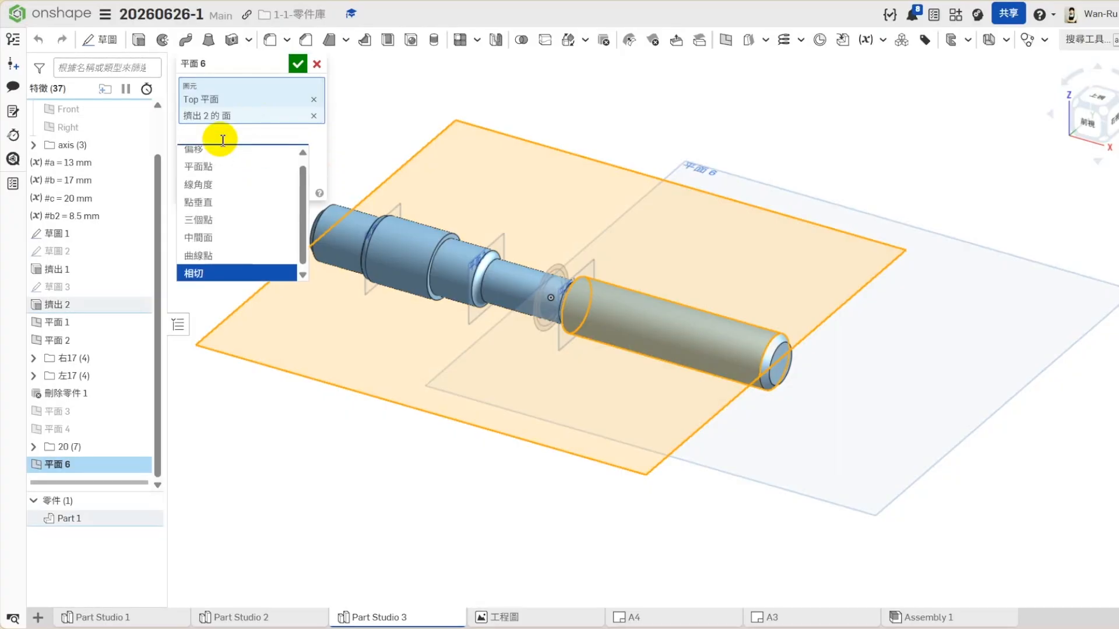
{"action": "left_click", "coordinate": [217, 153]}
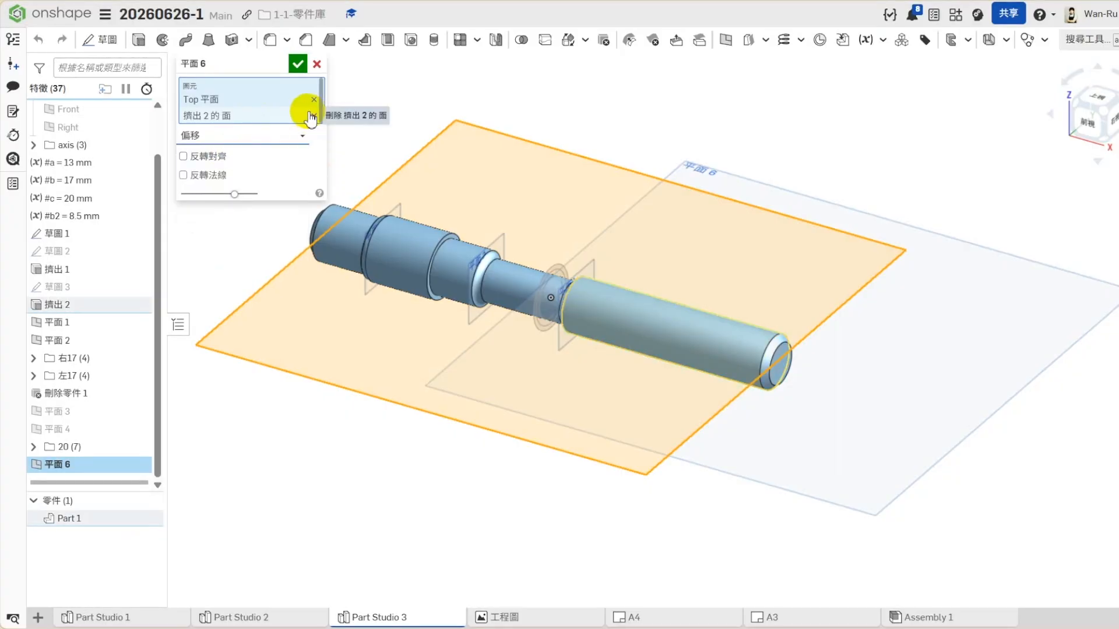
{"action": "left_click", "coordinate": [310, 115]}
- Set the offset distance of 平面 6 to variable #b2 and accept the plane
{"action": "left_click", "coordinate": [293, 140]}
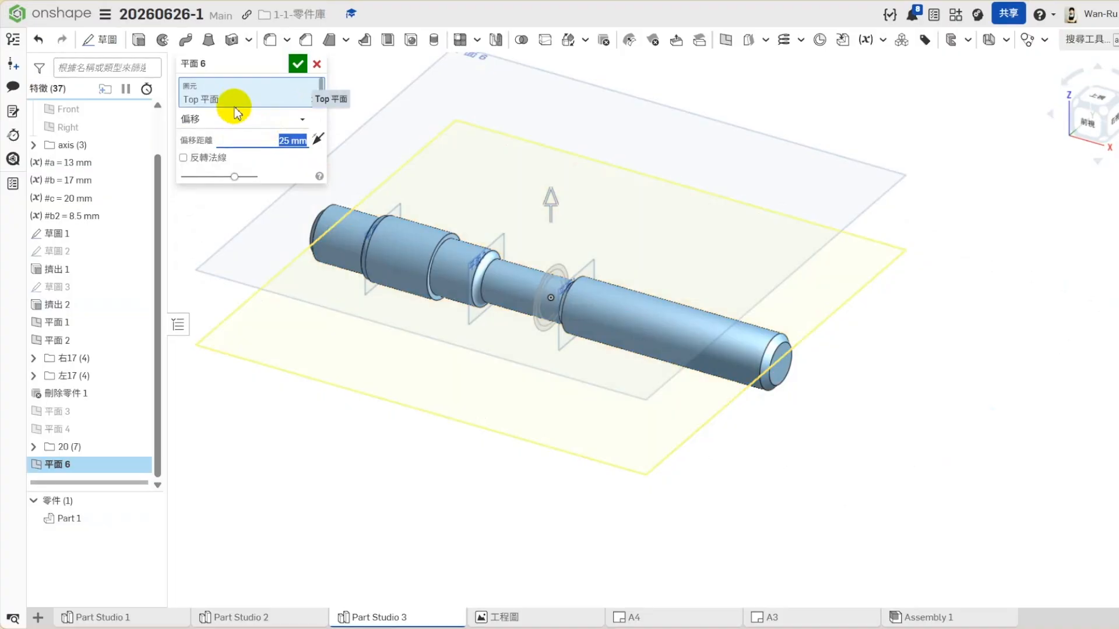
{"action": "type", "text": "#"}
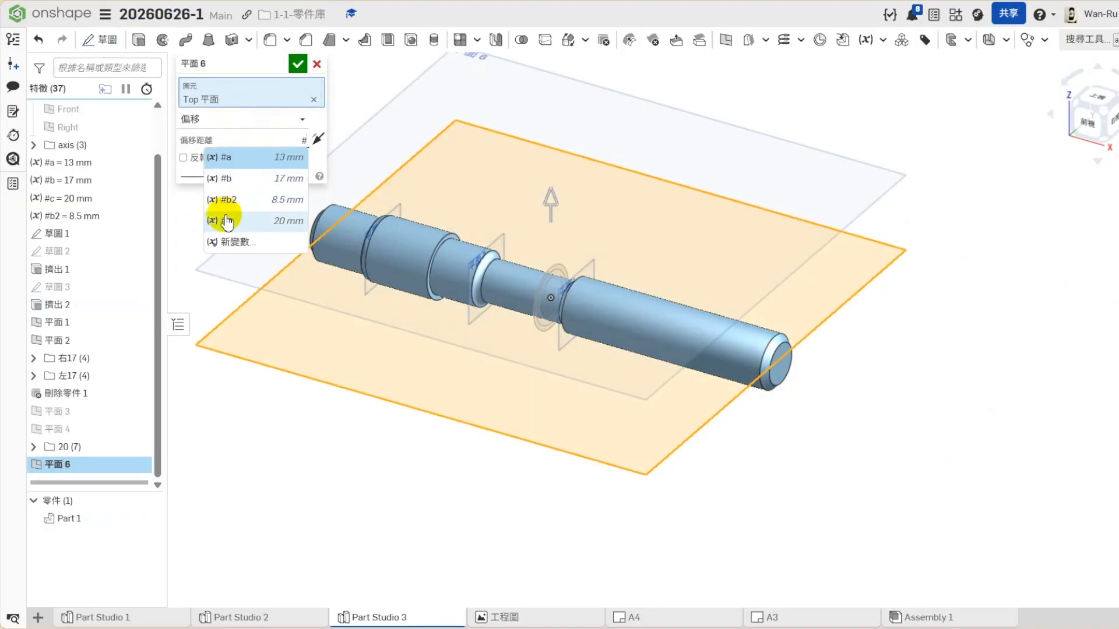
{"action": "left_click", "coordinate": [251, 207]}
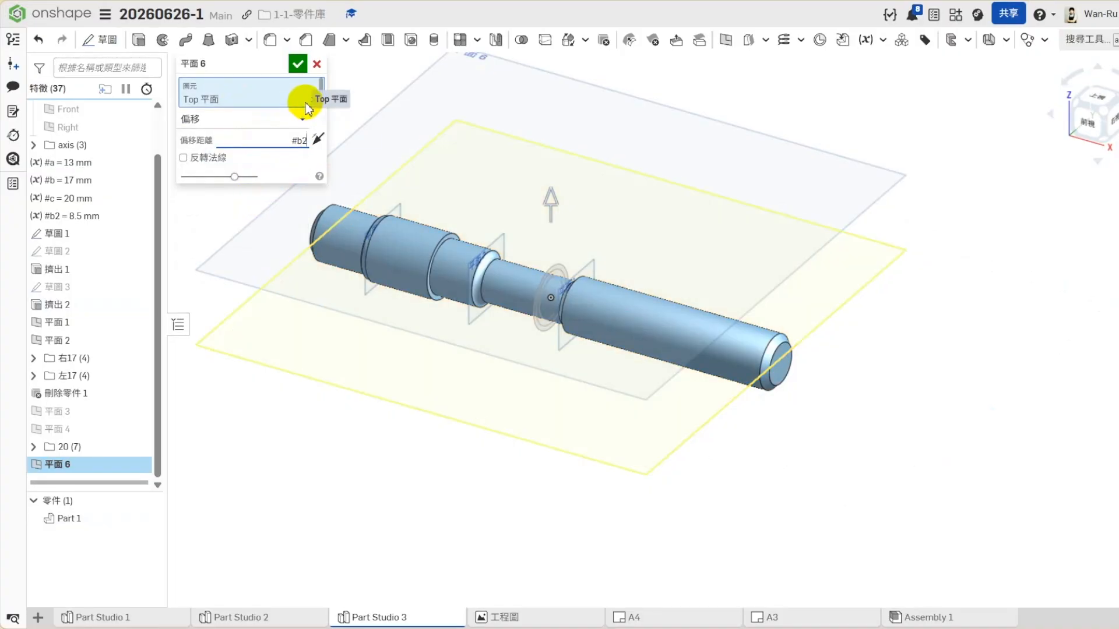
{"action": "left_click", "coordinate": [297, 63]}
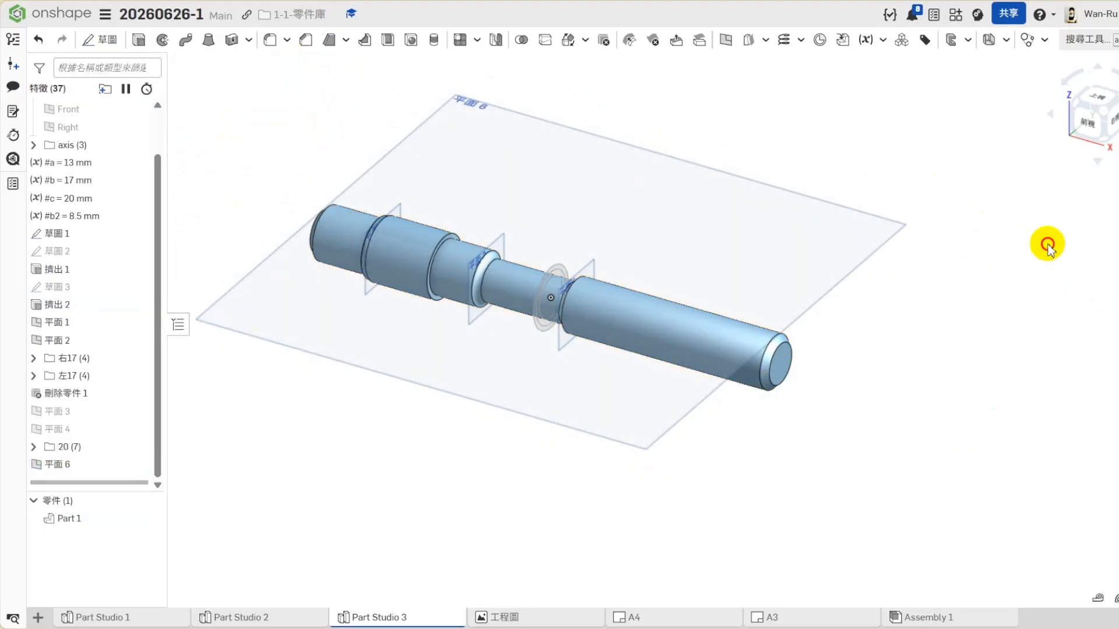
- Check the height of 平面 6 against the shaft's surface in the front view and return to a fitted isometric view
{"action": "left_click", "coordinate": [1088, 126]}
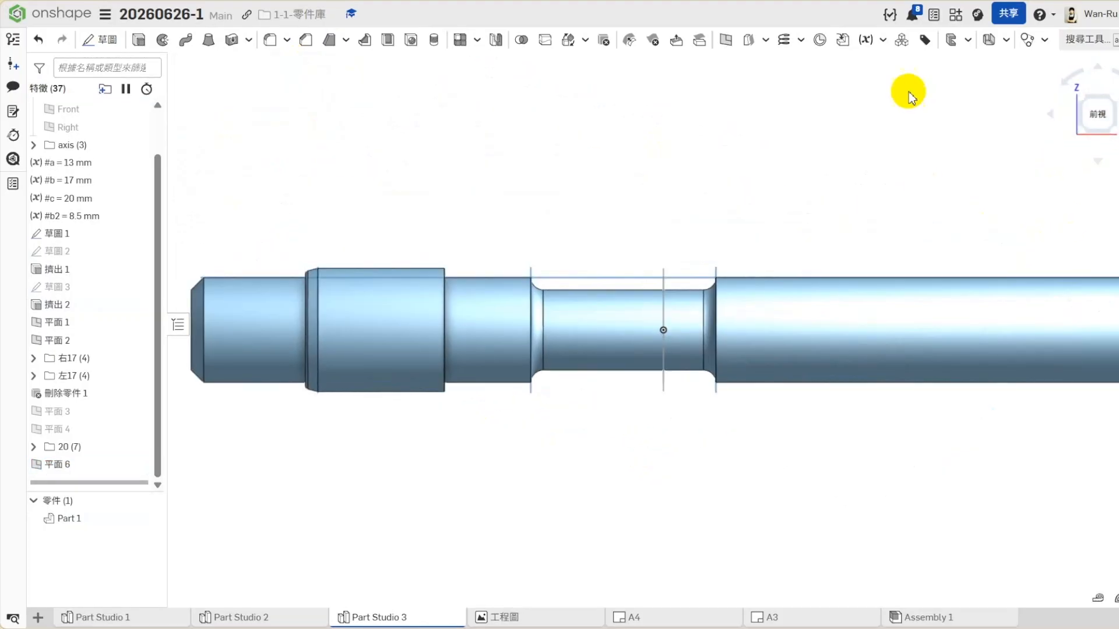
{"action": "left_click", "coordinate": [1113, 111]}
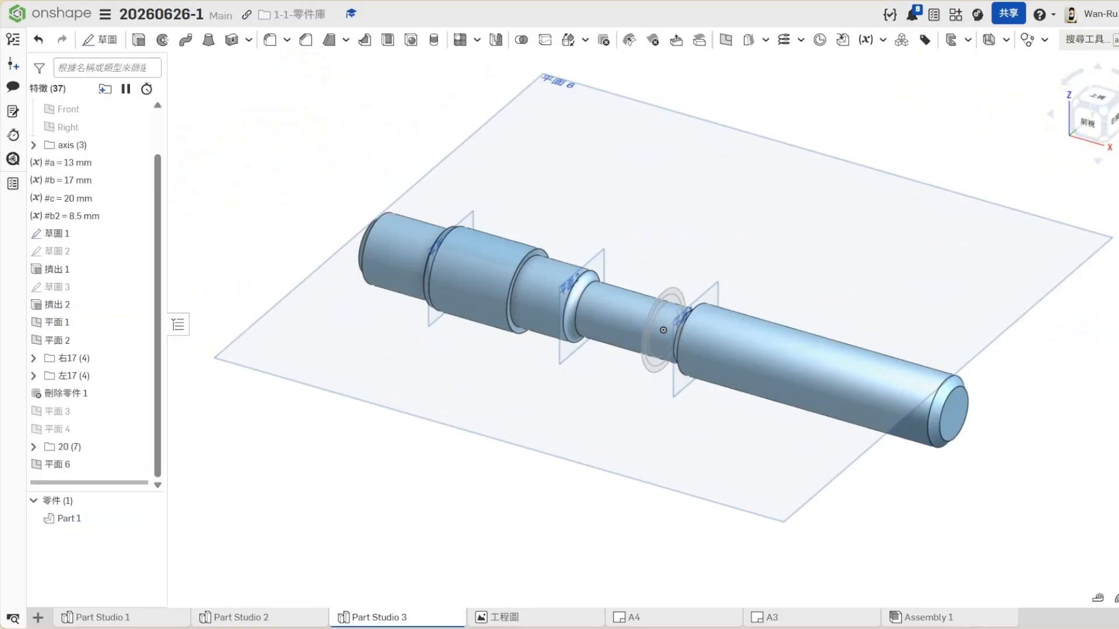
{"action": "key", "text": "f"}
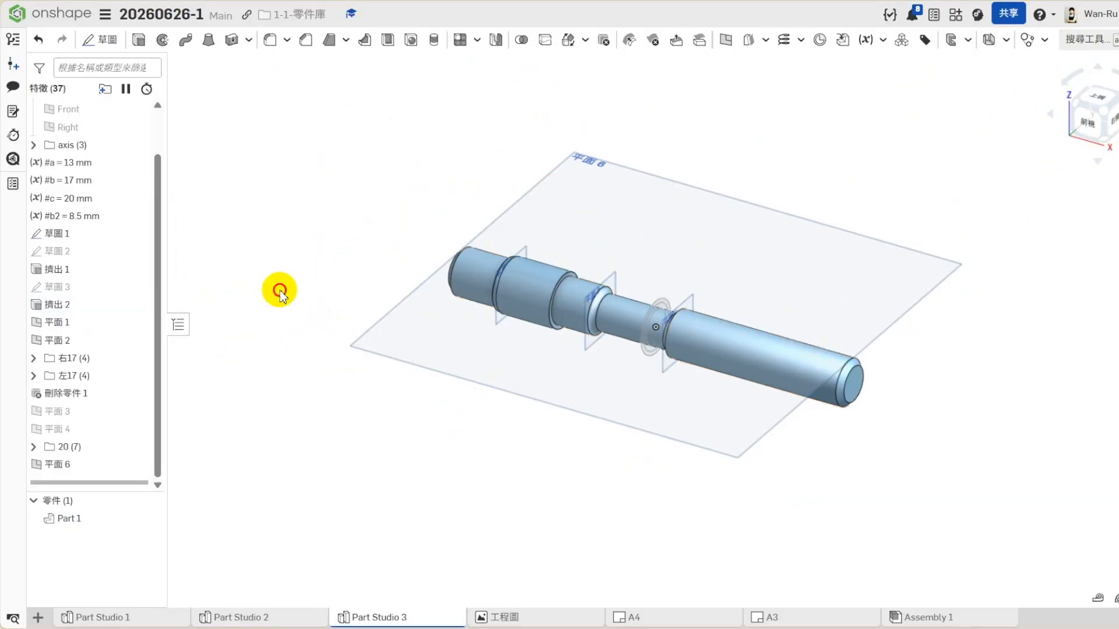
- Start a sketch on 平面 6 and draw horizontal centre lines of about 18 mm on the shaft's right section and 10 mm on the left end
{"action": "left_click", "coordinate": [652, 238]}
{"action": "right_click", "coordinate": [653, 238]}
{"action": "left_click", "coordinate": [688, 292]}
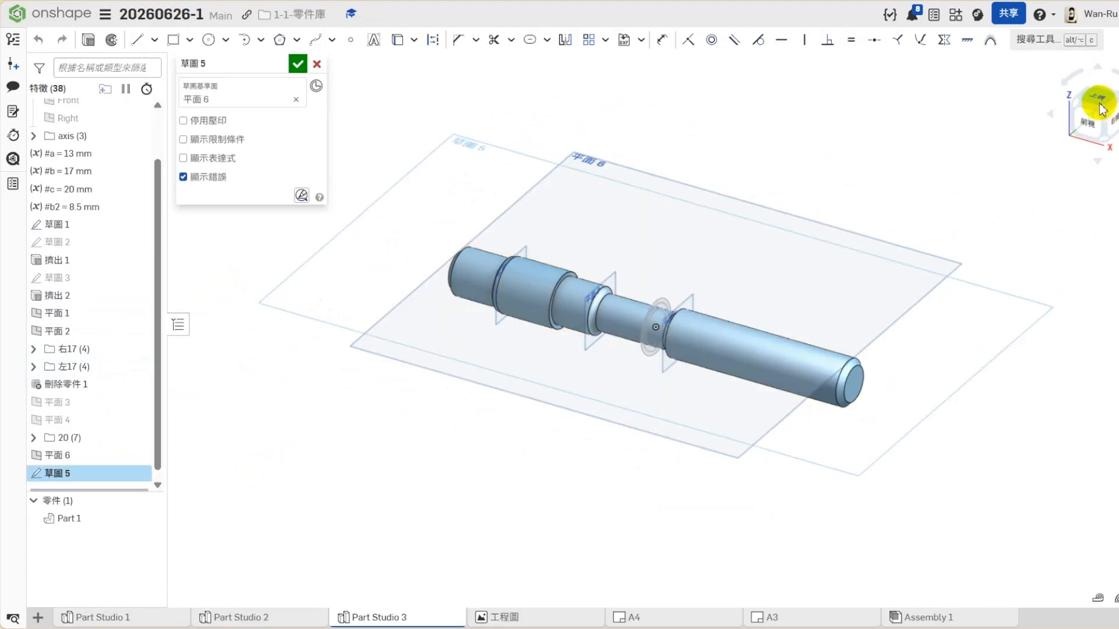
{"action": "left_click", "coordinate": [137, 39]}
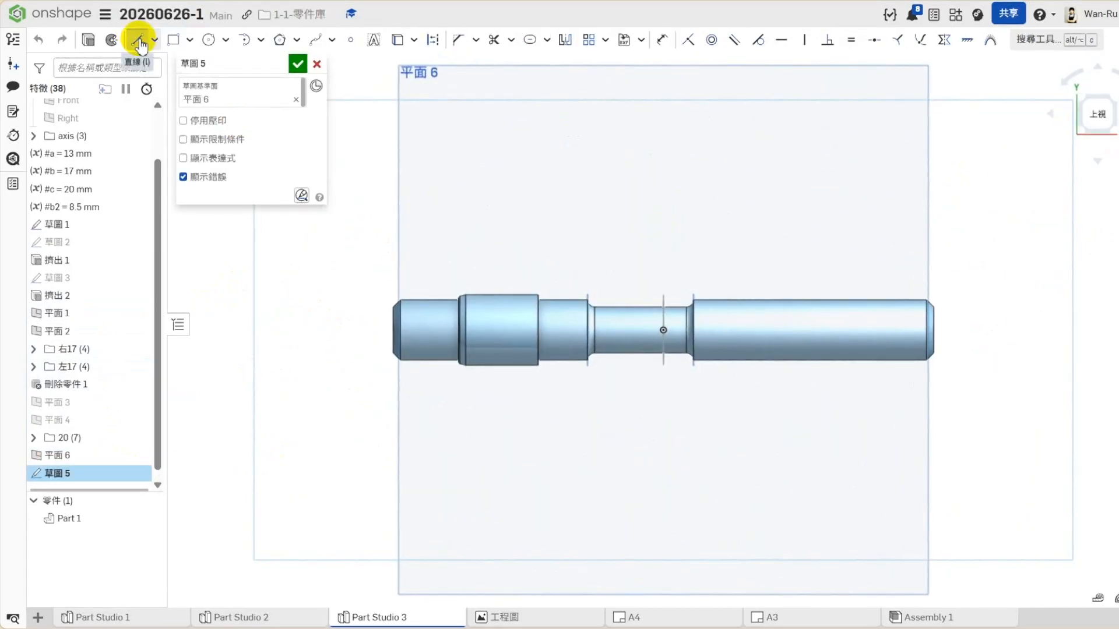
{"action": "left_click", "coordinate": [794, 331]}
{"action": "key", "text": "Escape"}
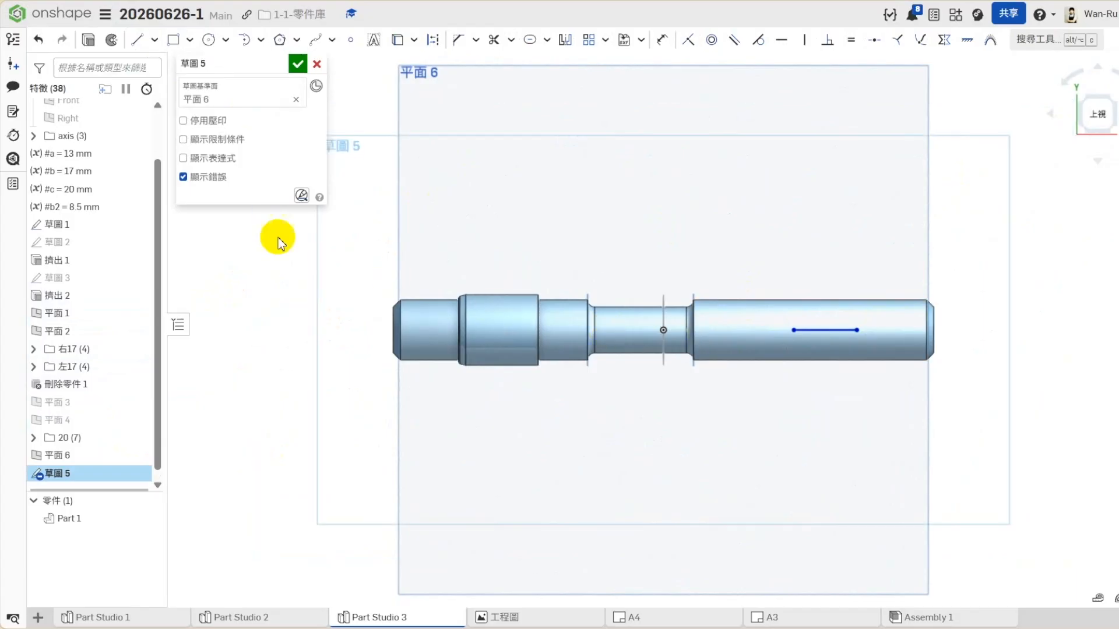
{"action": "left_click", "coordinate": [137, 40]}
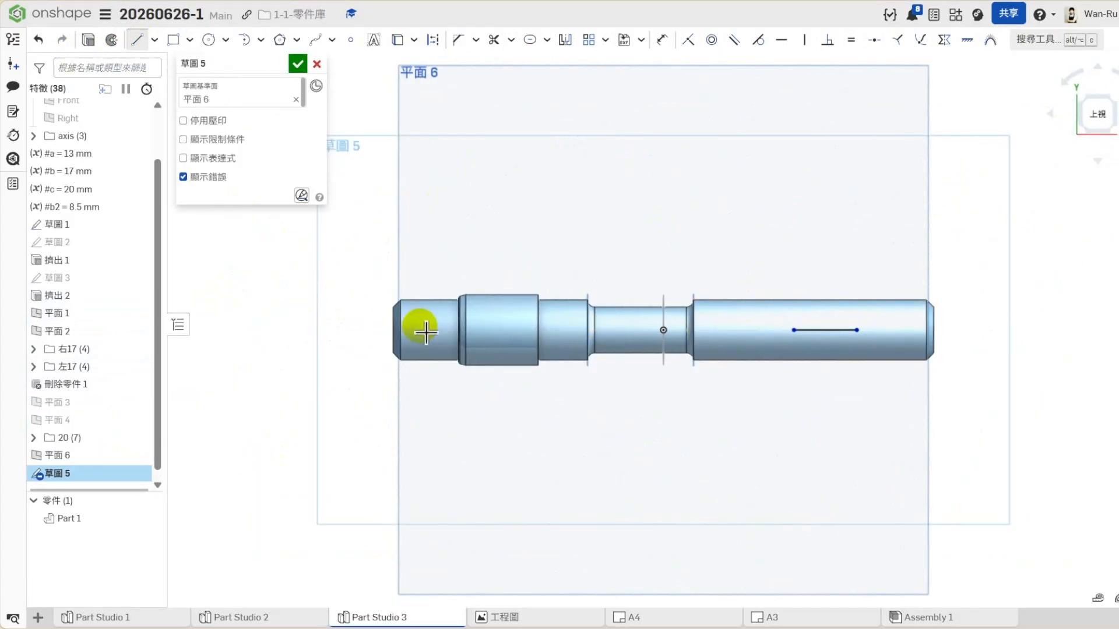
{"action": "left_click", "coordinate": [452, 333]}
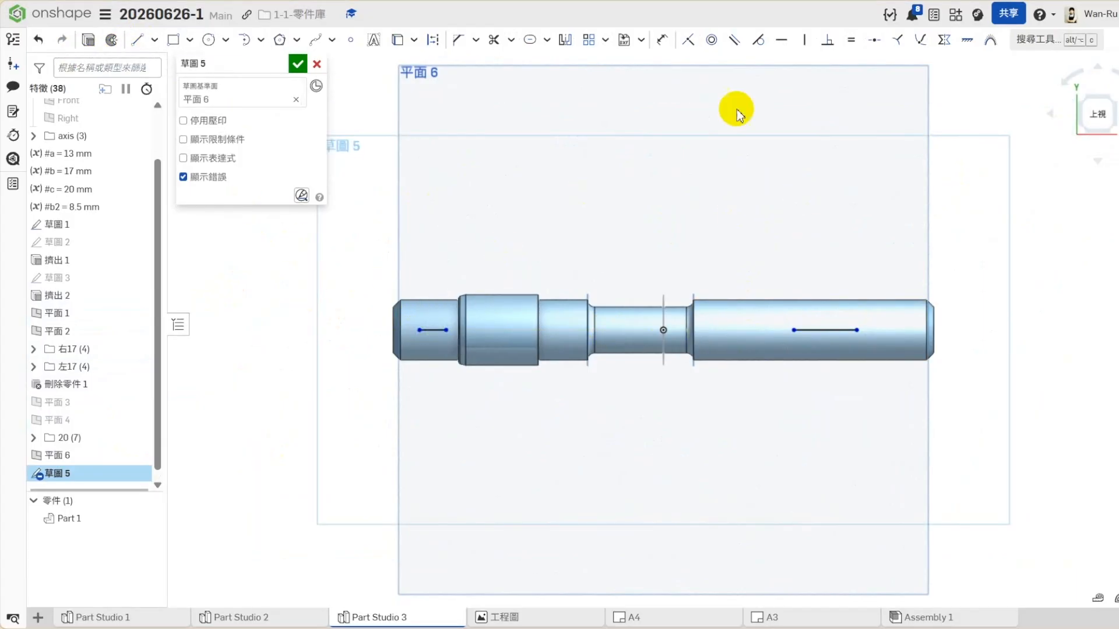
- Dimension the centre line on the shaft's right section to 16 mm
{"action": "left_click", "coordinate": [662, 40]}
{"action": "left_click", "coordinate": [850, 342]}
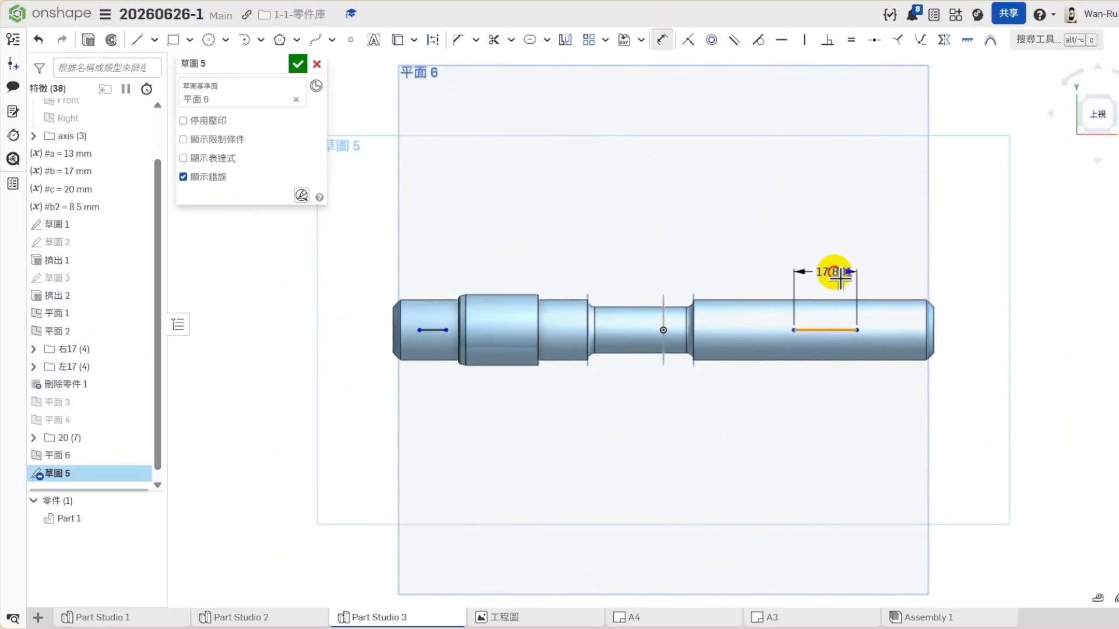
{"action": "left_click", "coordinate": [824, 252]}
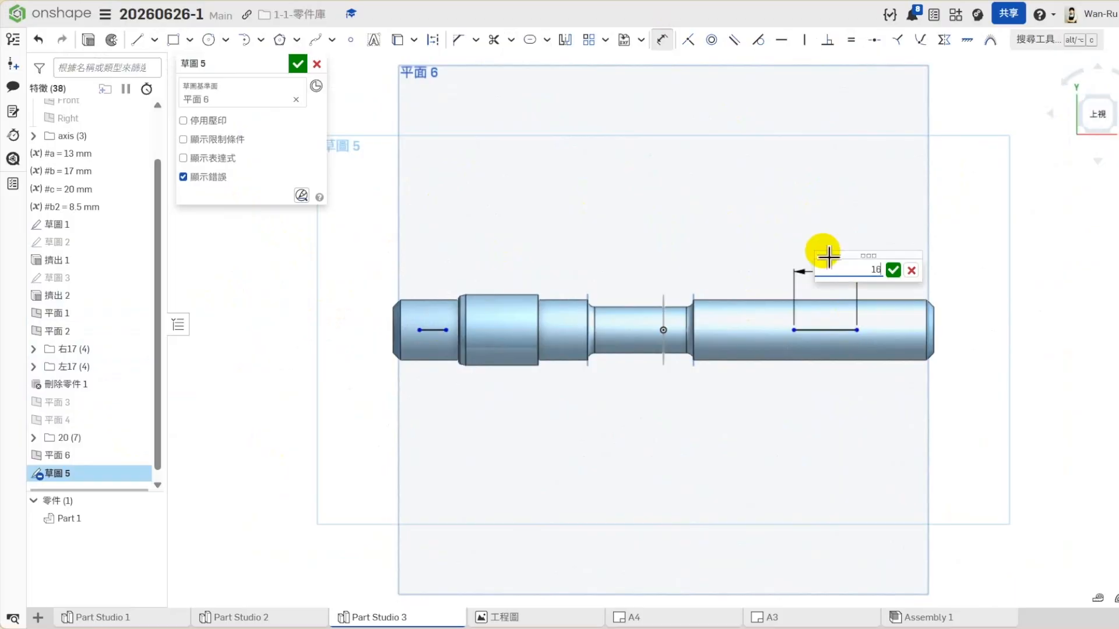
{"action": "type", "text": "16"}
{"action": "key", "text": "Return"}
- Create a slot around the 16 mm line and set its end radius to 3 mm
{"action": "scroll", "coordinate": [874, 342], "scroll_direction": "up", "scroll_amount": 3}
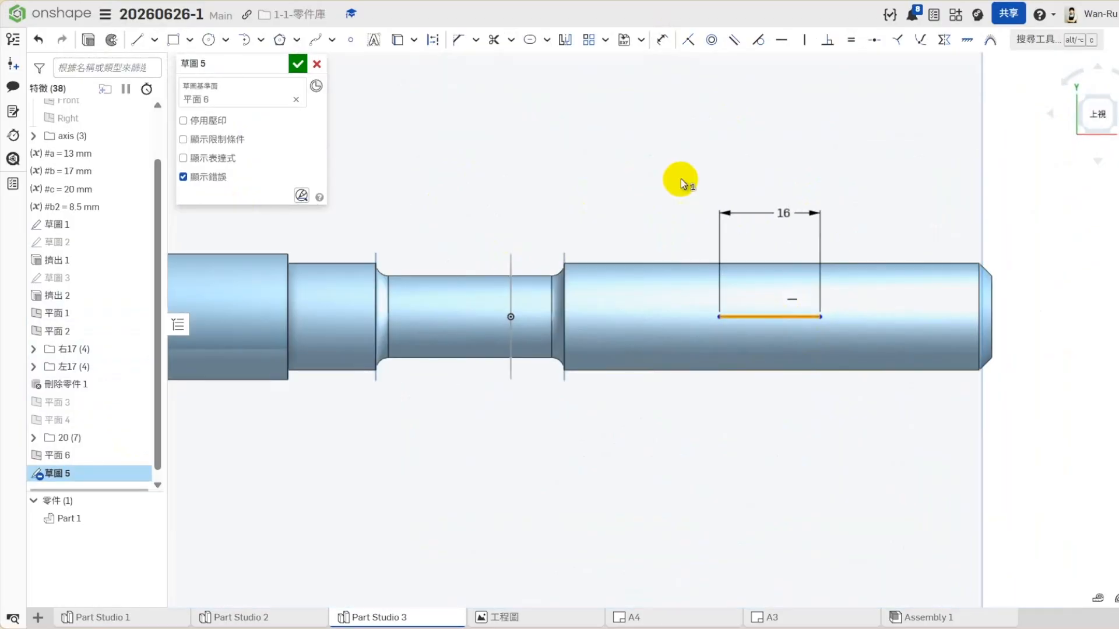
{"action": "left_click", "coordinate": [530, 40]}
{"action": "left_click", "coordinate": [683, 146]}
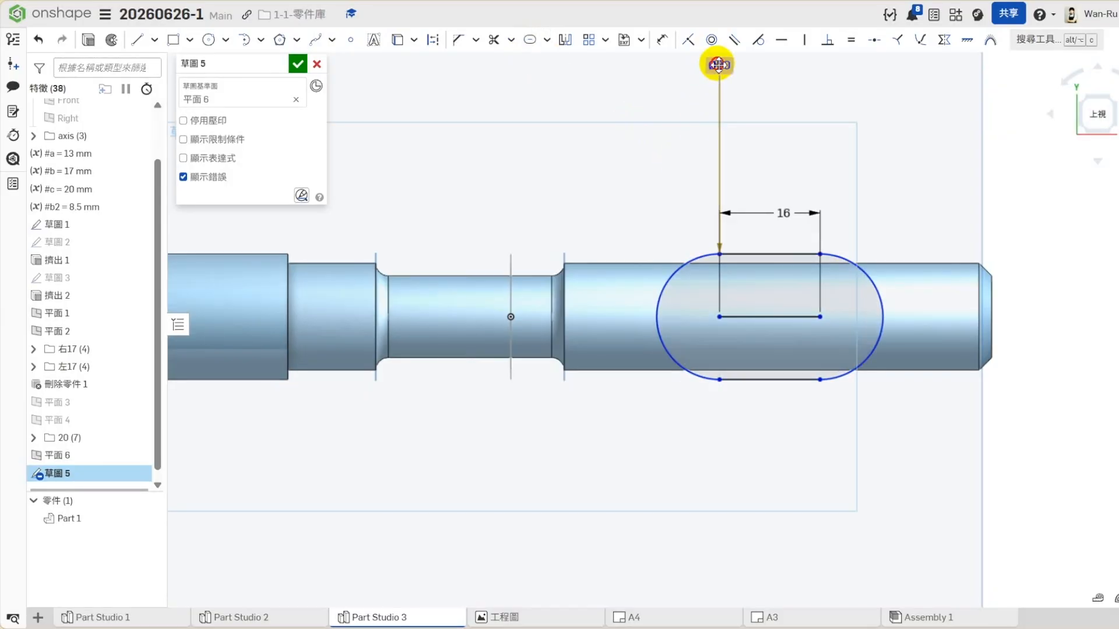
{"action": "left_click", "coordinate": [662, 39]}
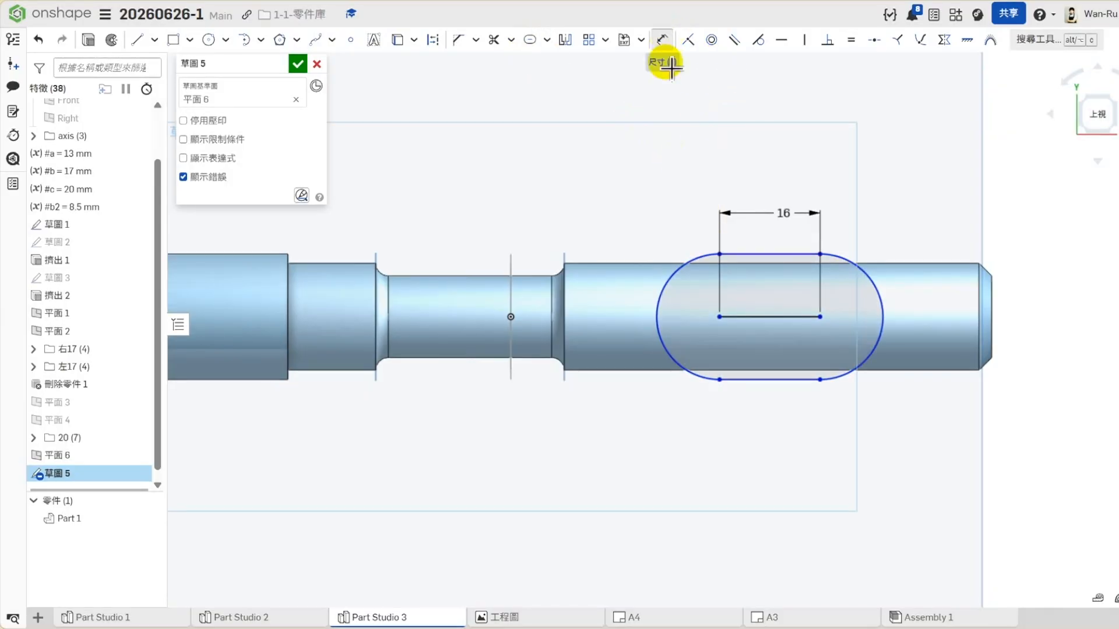
{"action": "left_click", "coordinate": [685, 281]}
{"action": "left_click", "coordinate": [625, 227]}
{"action": "type", "text": "3"}
{"action": "key", "text": "Return"}
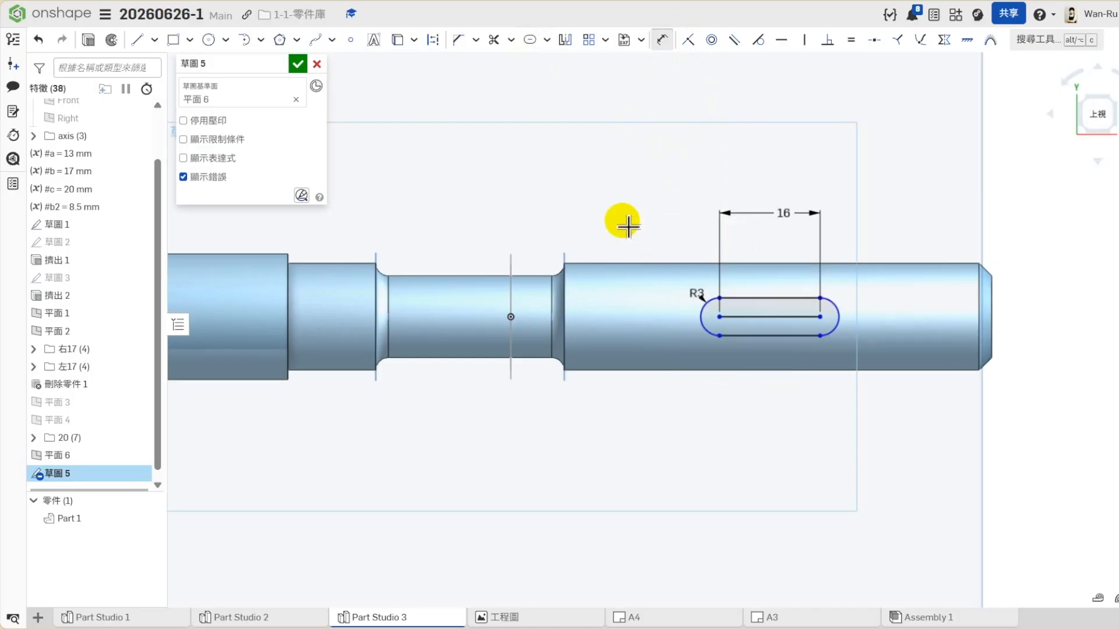
- Shift the slot to 5 mm from the shaft's right end with a dimension, and delete that dimension
{"action": "scroll", "coordinate": [90, 408], "scroll_direction": "down", "scroll_amount": 1}
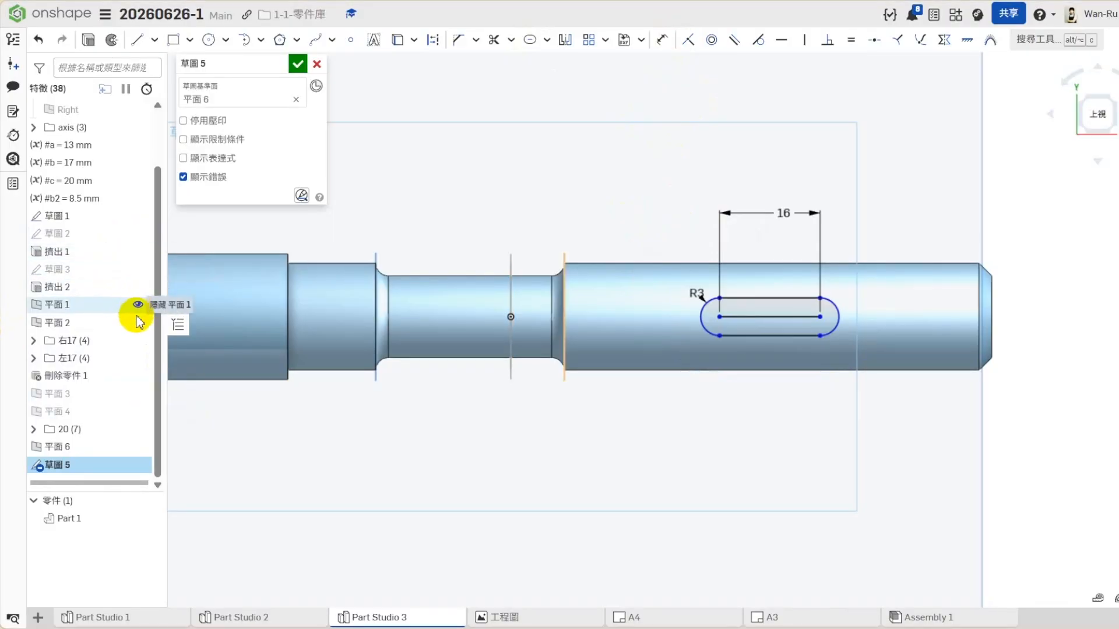
{"action": "scroll", "coordinate": [74, 205], "scroll_direction": "up", "scroll_amount": 3}
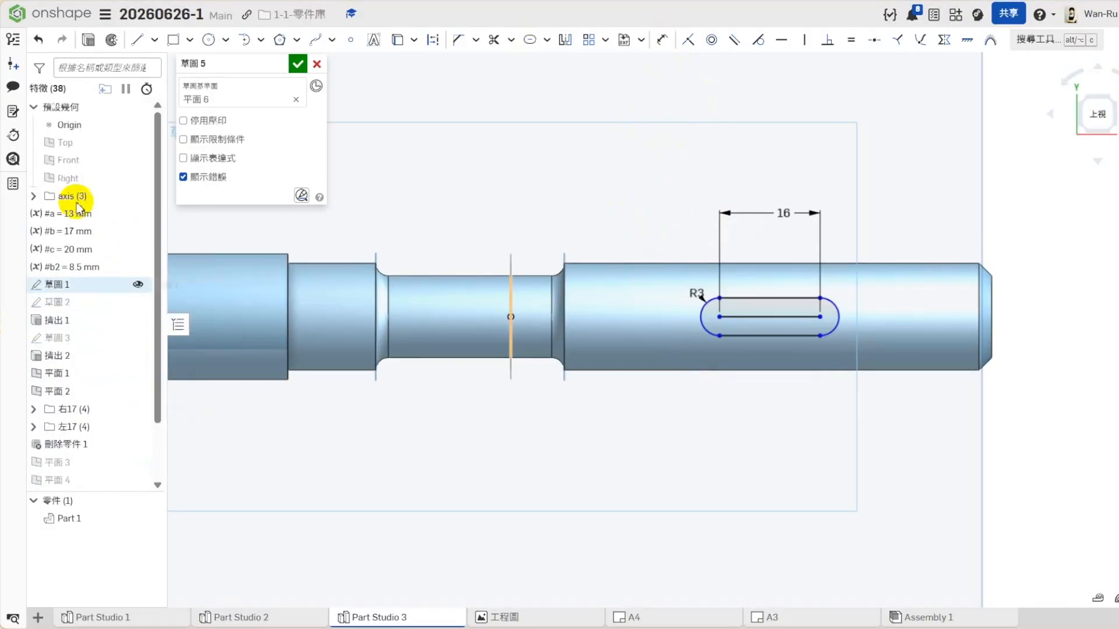
{"action": "scroll", "coordinate": [73, 388], "scroll_direction": "down", "scroll_amount": 3}
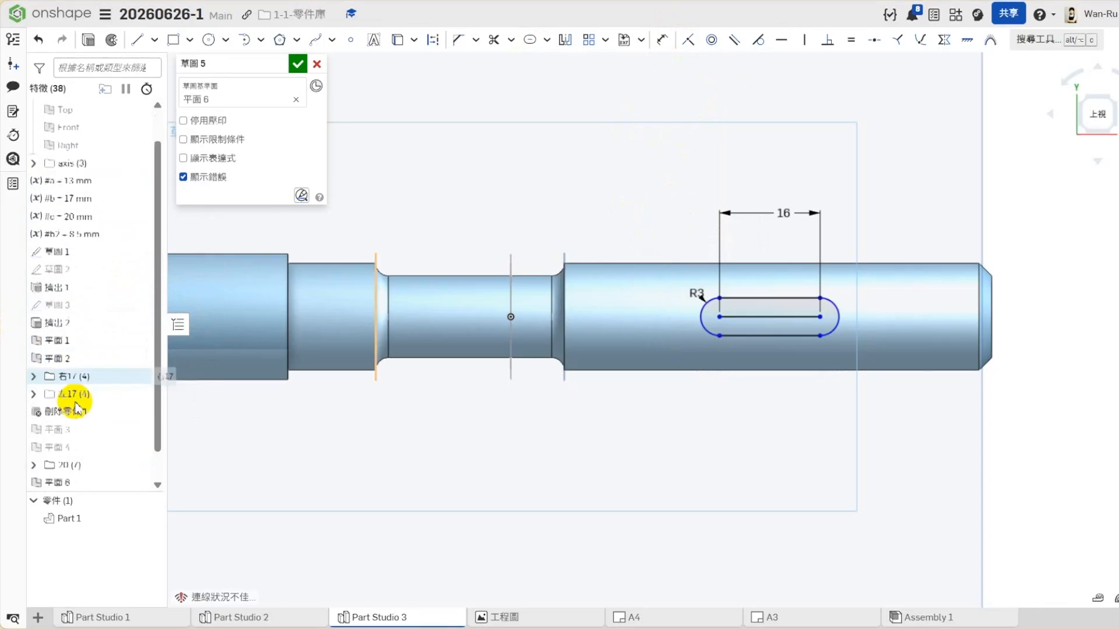
{"action": "left_click", "coordinate": [668, 37]}
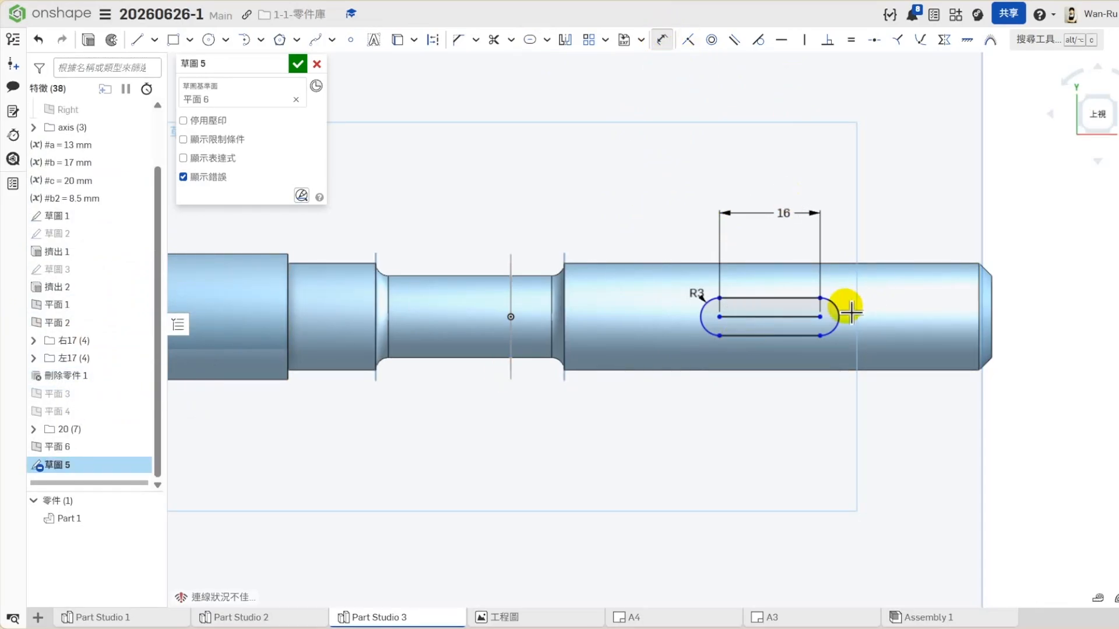
{"action": "left_click", "coordinate": [990, 313]}
{"action": "left_click", "coordinate": [939, 392]}
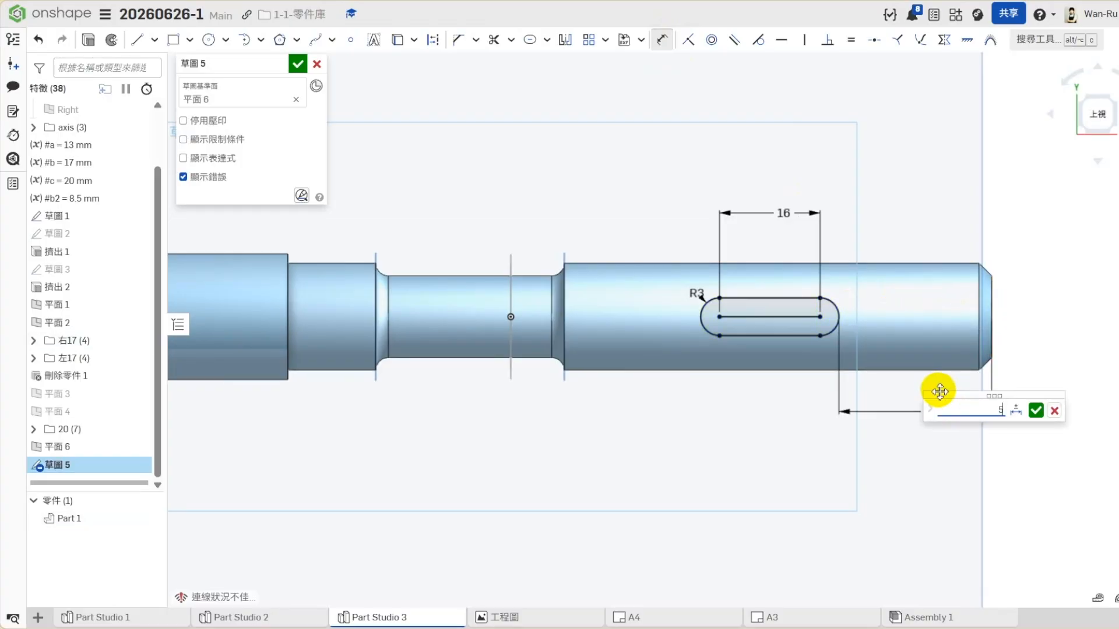
{"action": "key", "text": "Return"}
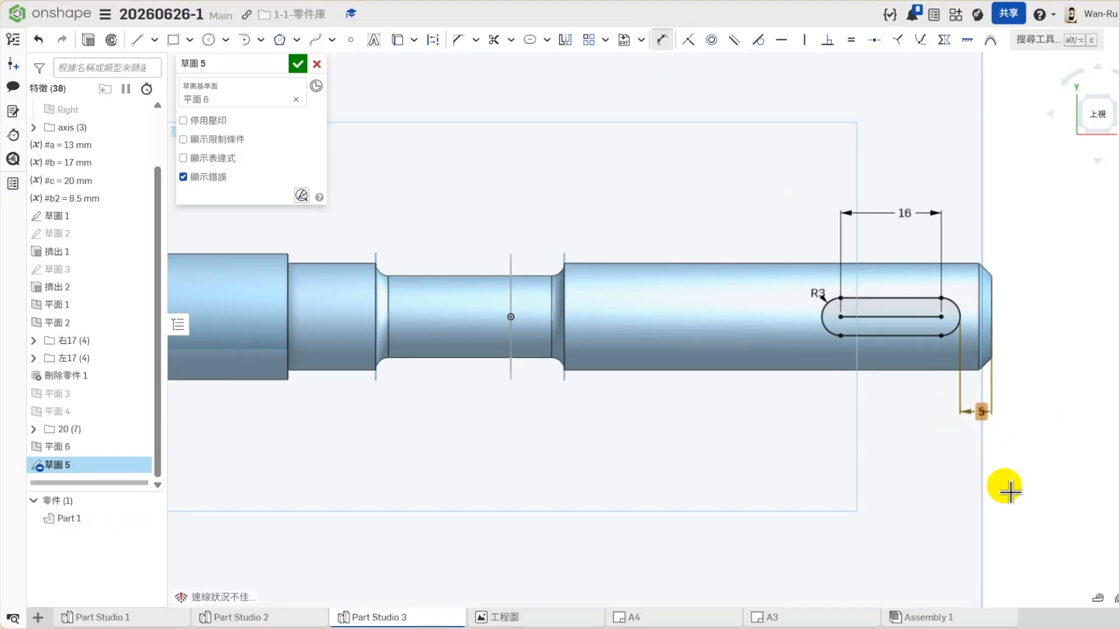
{"action": "key", "text": "Delete"}
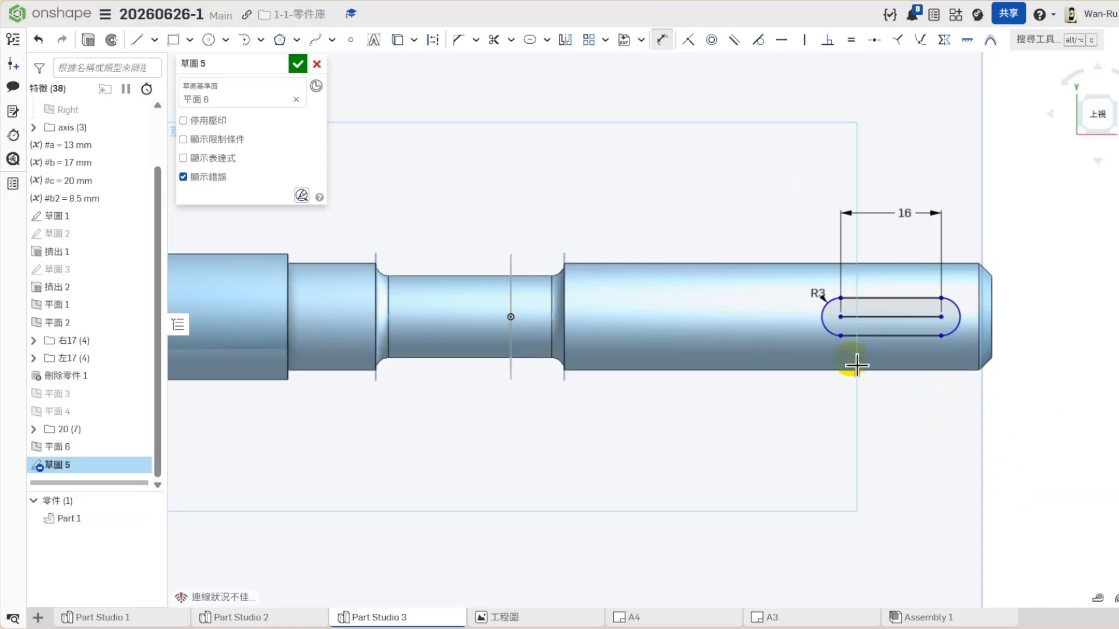
- Dimension the slot's left arc centre 52.5 mm horizontally from the origin and close the sketch
{"action": "left_click", "coordinate": [842, 317]}
{"action": "left_click", "coordinate": [511, 324]}
{"action": "left_click", "coordinate": [679, 452]}
{"action": "key", "text": "Return"}
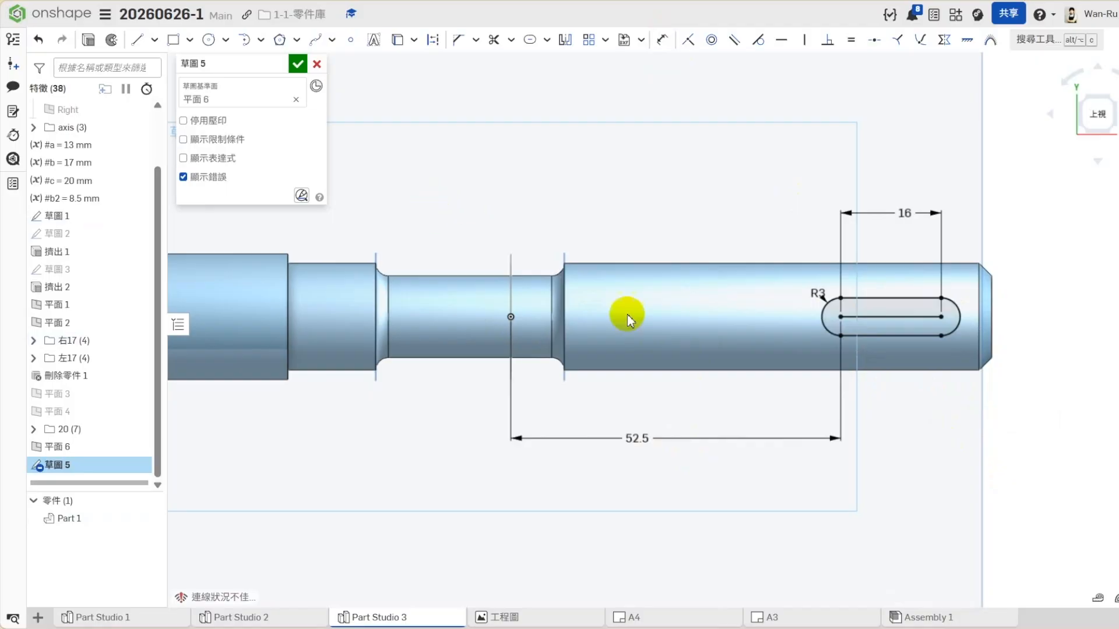
{"action": "key", "text": "f"}
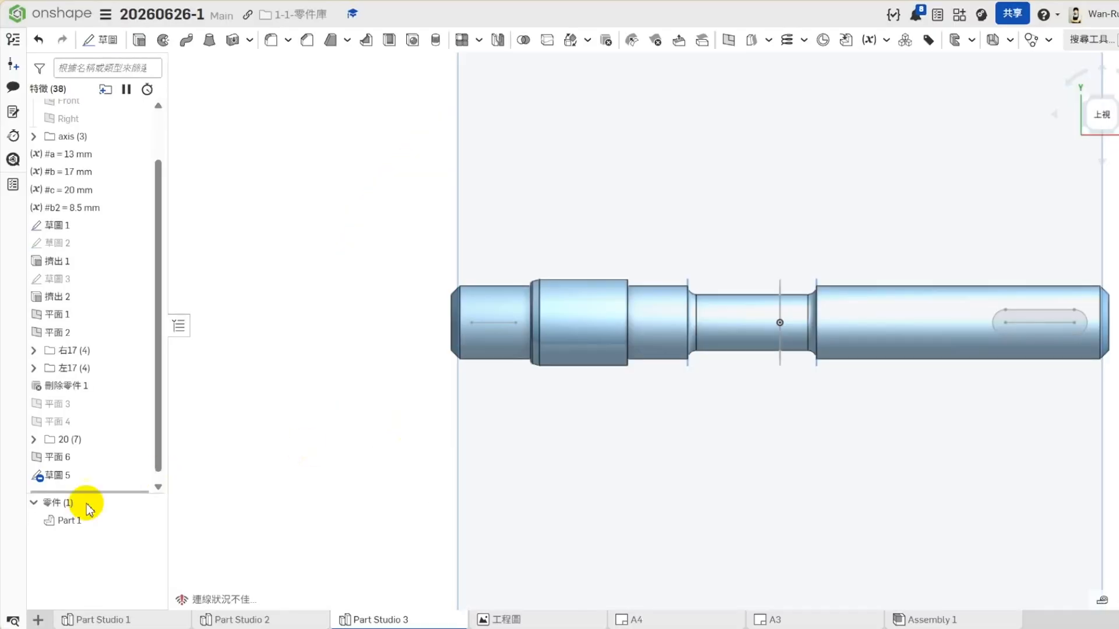
- Reopen 草圖 5 for editing and dimension the centre line on the shaft's left end to 9 mm
{"action": "right_click", "coordinate": [73, 475]}
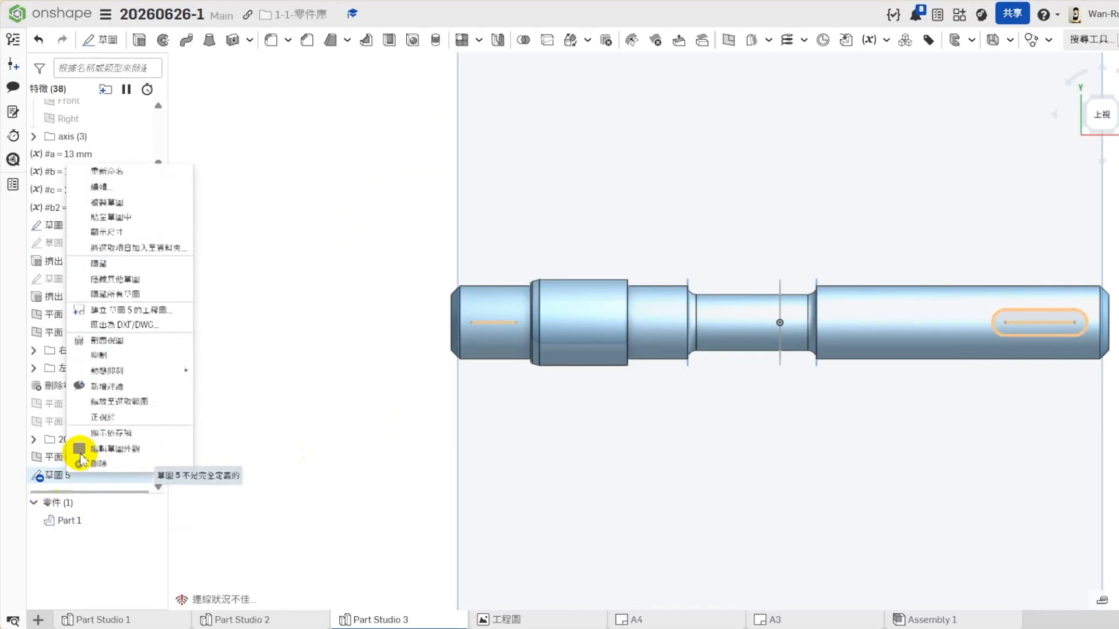
{"action": "left_click", "coordinate": [100, 187]}
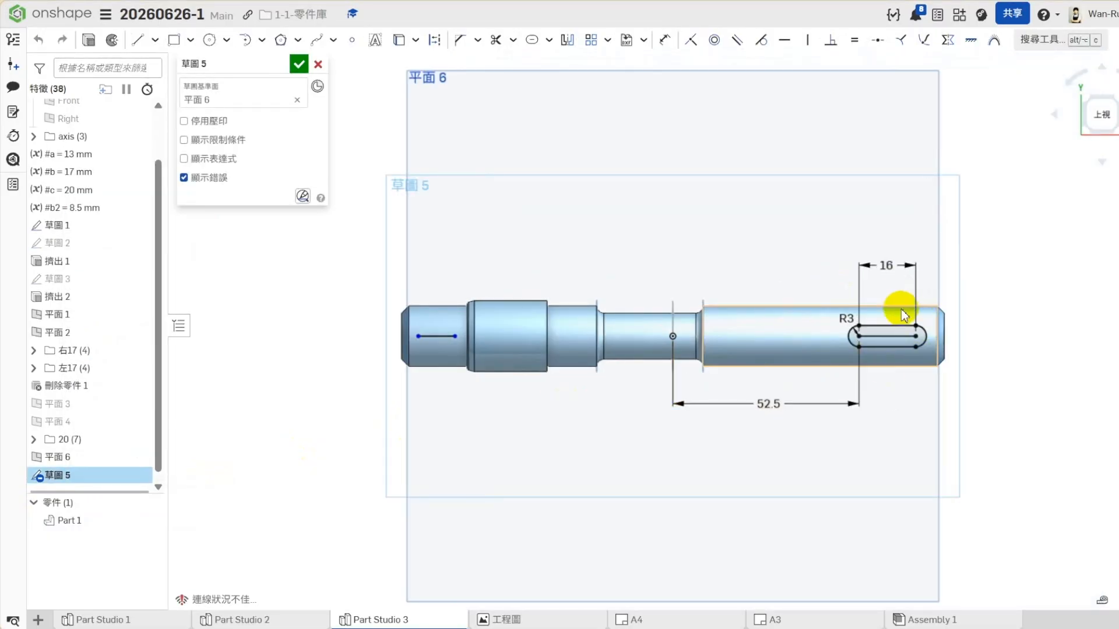
{"action": "scroll", "coordinate": [422, 347], "scroll_direction": "up", "scroll_amount": 2}
{"action": "left_click", "coordinate": [665, 40]}
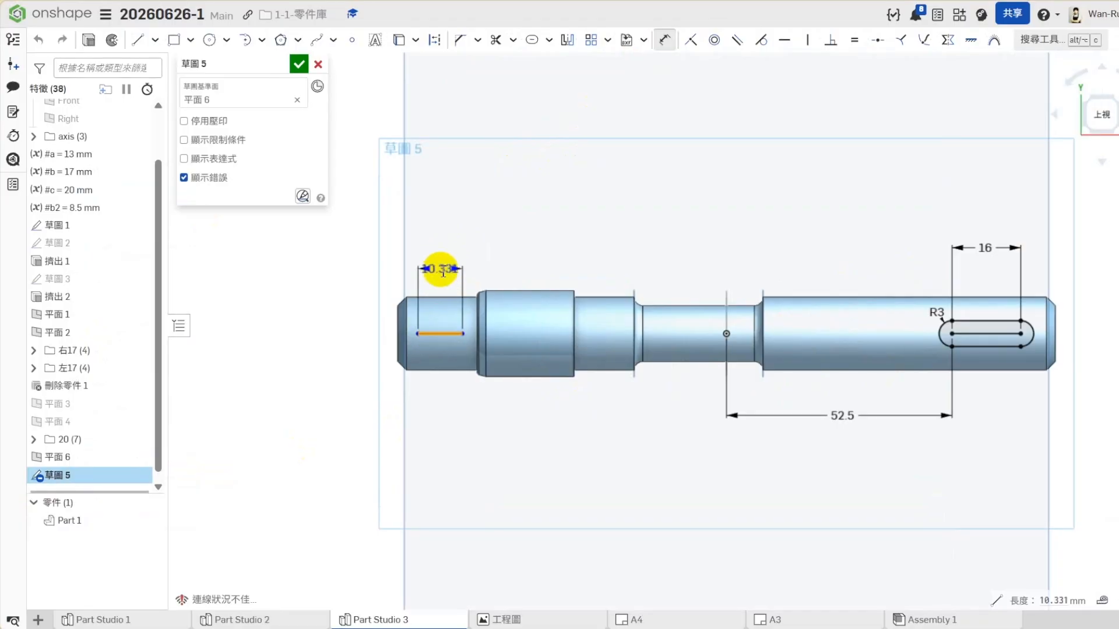
{"action": "left_click", "coordinate": [443, 271]}
{"action": "left_click", "coordinate": [517, 268]}
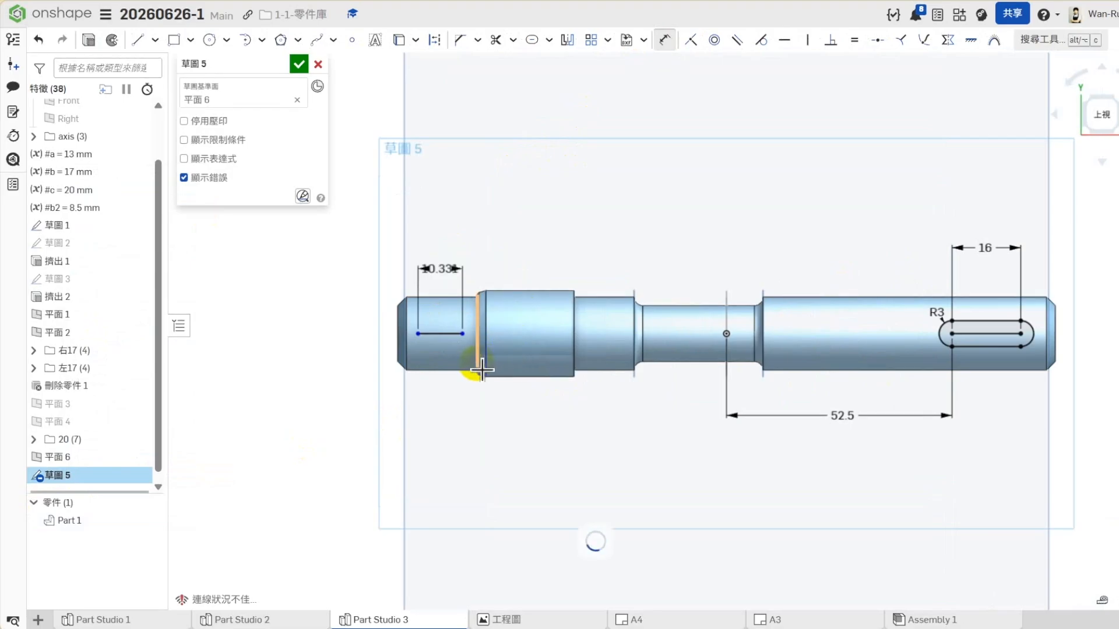
- Create a slot around the 9 mm line and set its end radius to 2.5 mm
{"action": "left_click", "coordinate": [531, 39]}
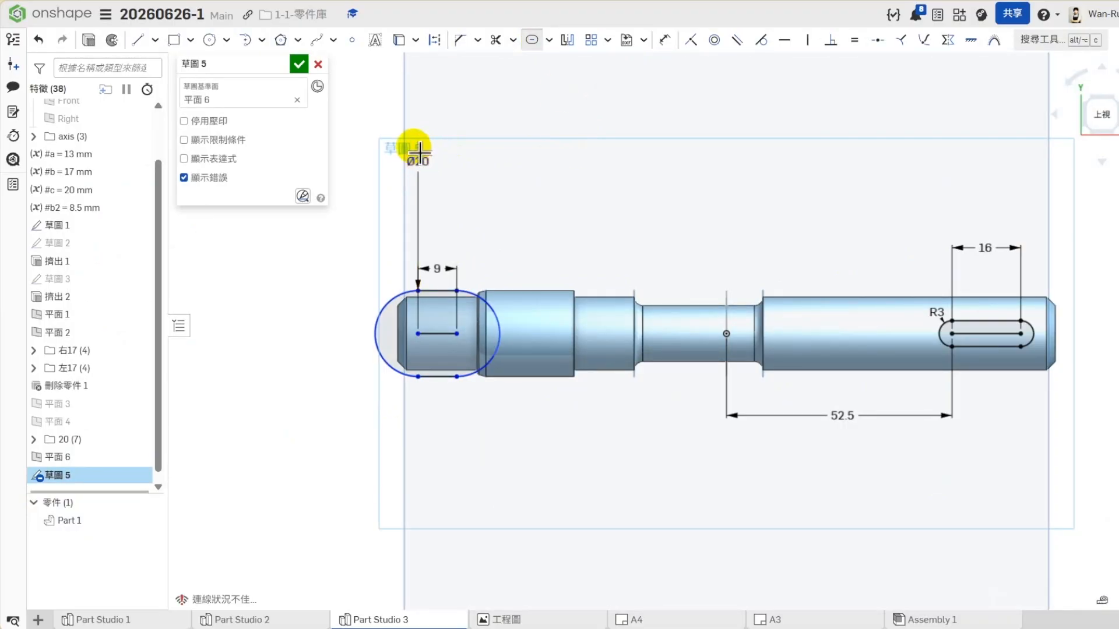
{"action": "left_click", "coordinate": [665, 40]}
{"action": "left_click", "coordinate": [399, 301]}
{"action": "left_click", "coordinate": [345, 242]}
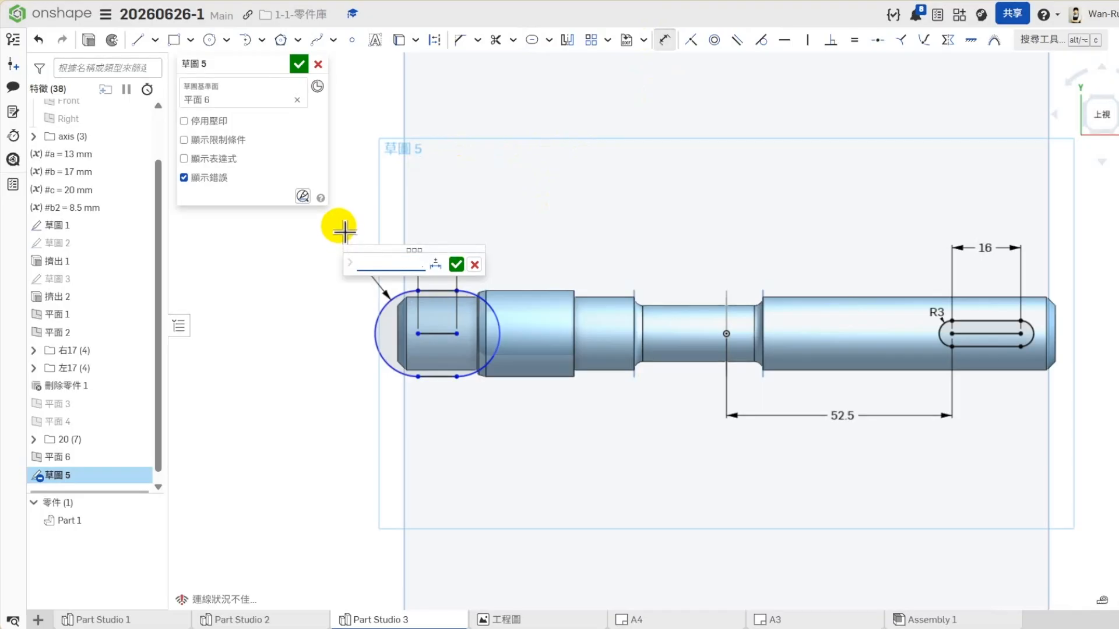
{"action": "type", "text": "2"}
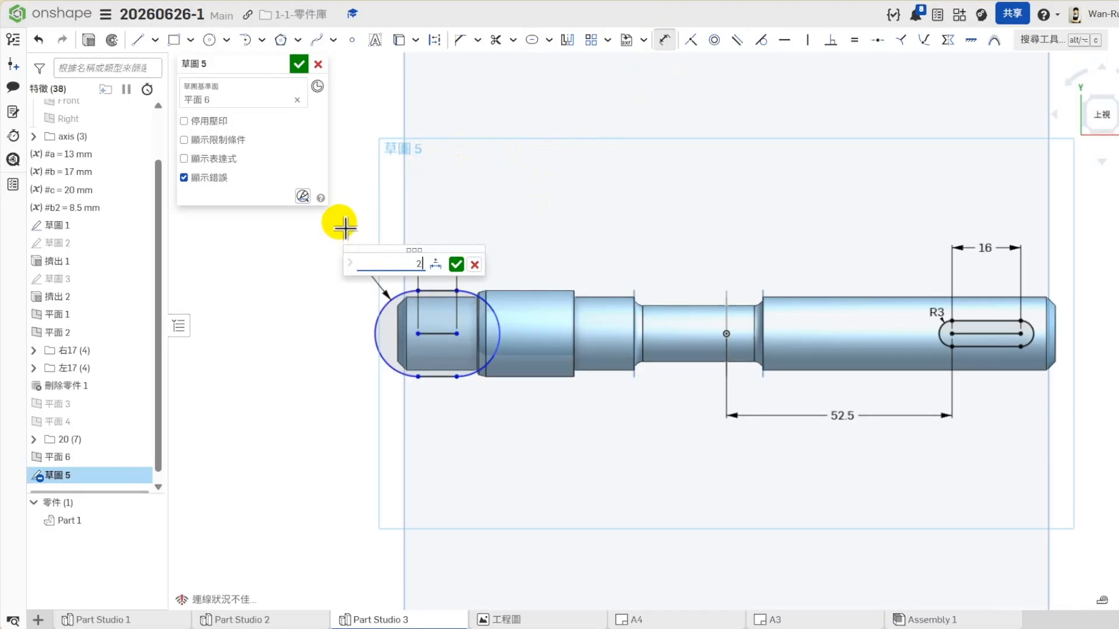
{"action": "type", "text": ".5"}
{"action": "key", "text": "Return"}
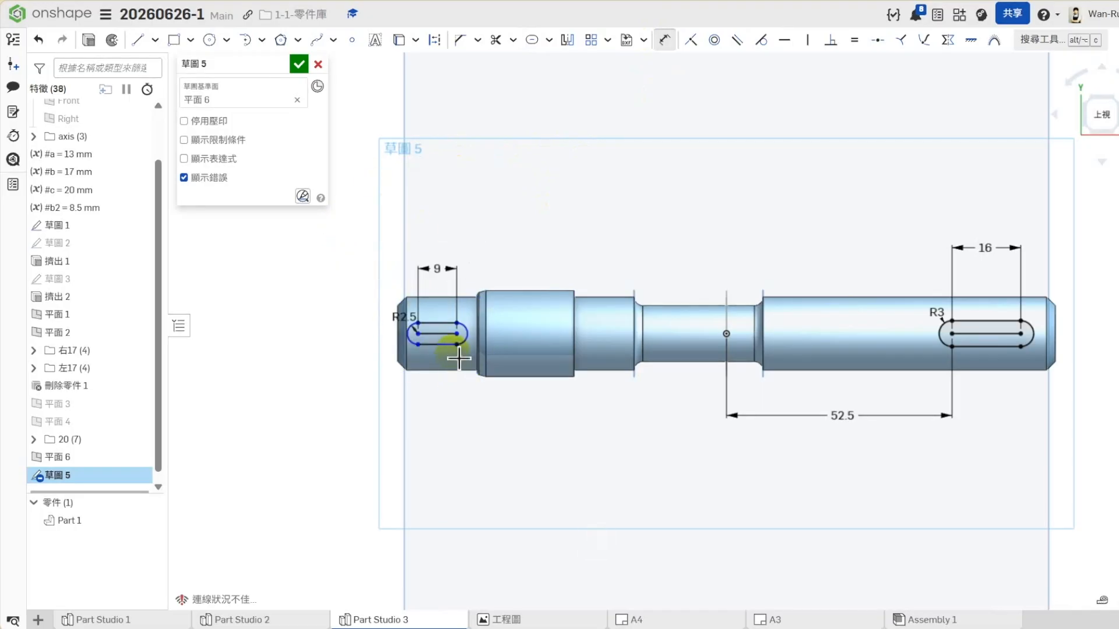
- Dimension the left slot's right arc centre 4.5 mm from 平面 4 and accept the sketch
{"action": "scroll", "coordinate": [459, 359], "scroll_direction": "up", "scroll_amount": 5}
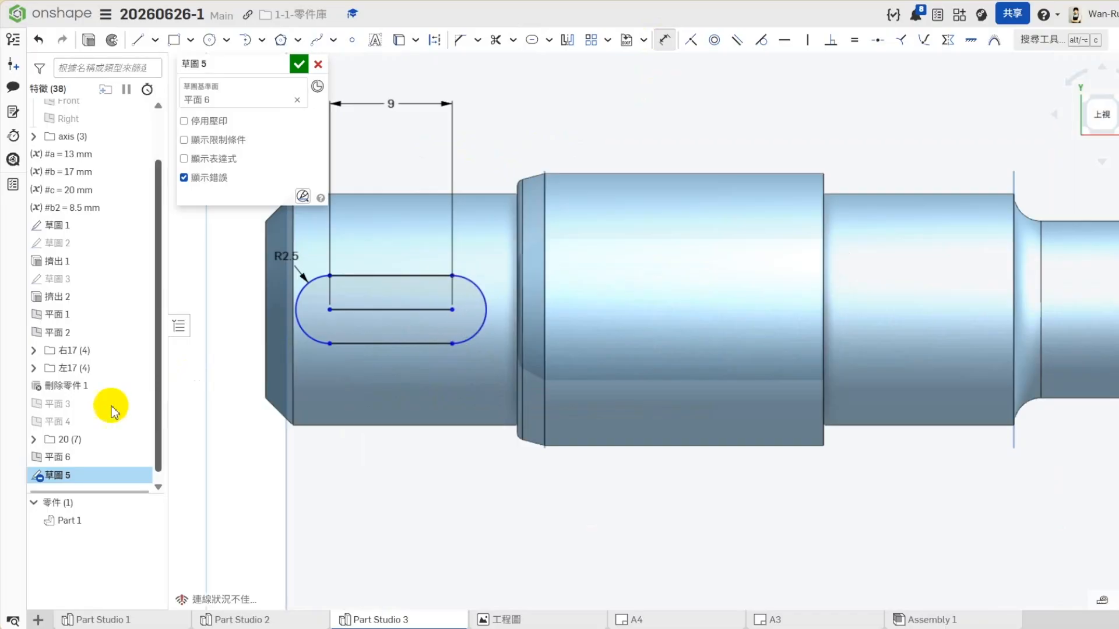
{"action": "left_click", "coordinate": [55, 421]}
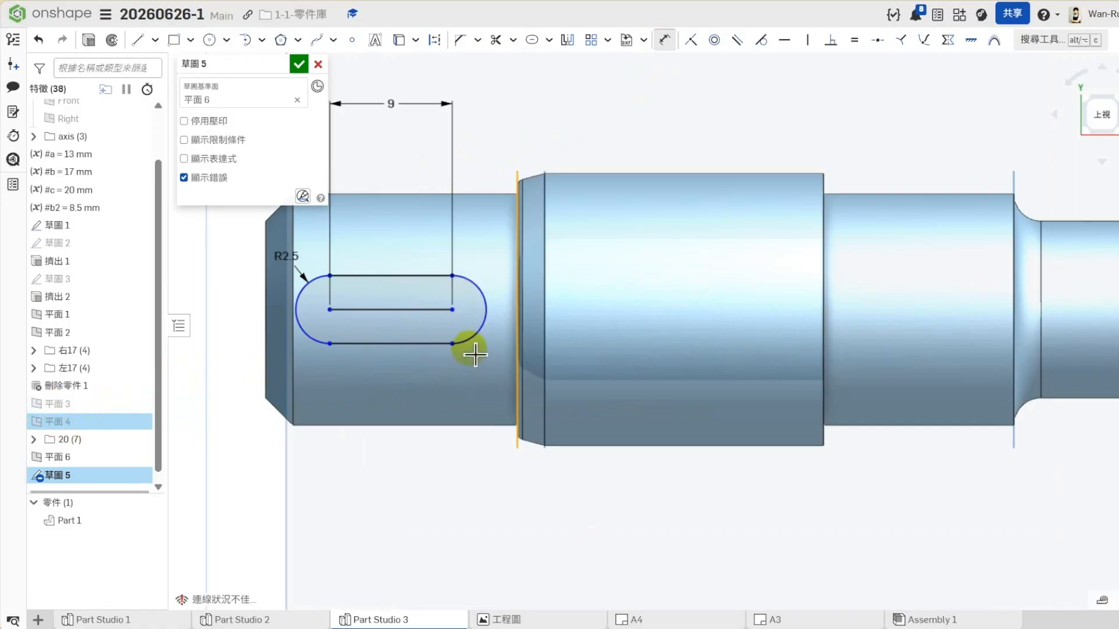
{"action": "left_click", "coordinate": [464, 274]}
{"action": "left_click", "coordinate": [475, 135]}
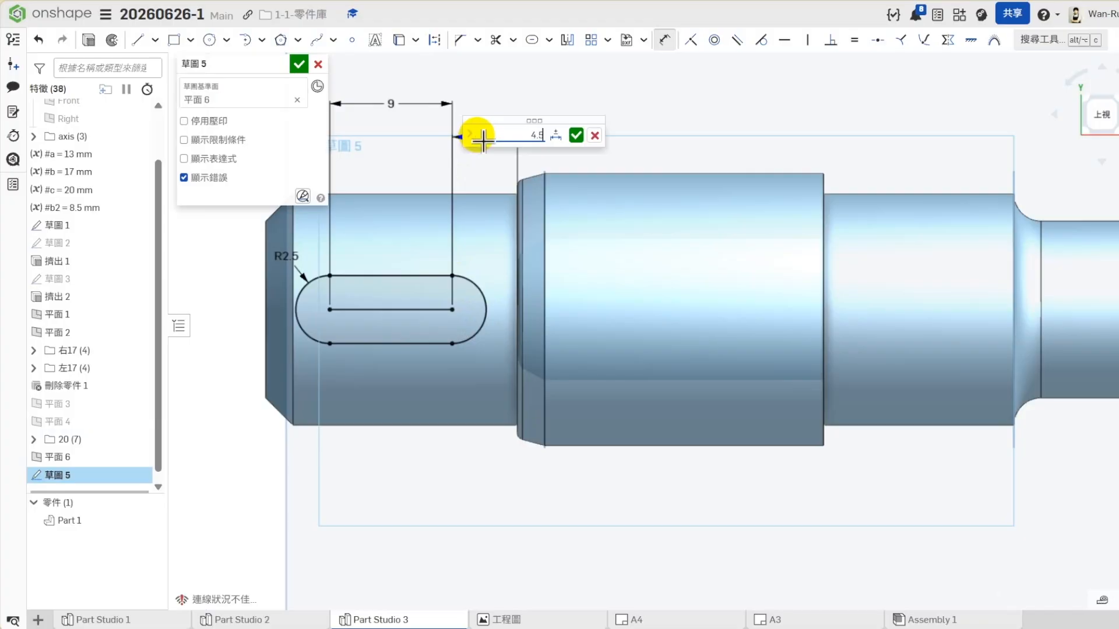
{"action": "type", "text": "4.5"}
{"action": "key", "text": "Return"}
{"action": "scroll", "coordinate": [582, 313], "scroll_direction": "down", "scroll_amount": 3}
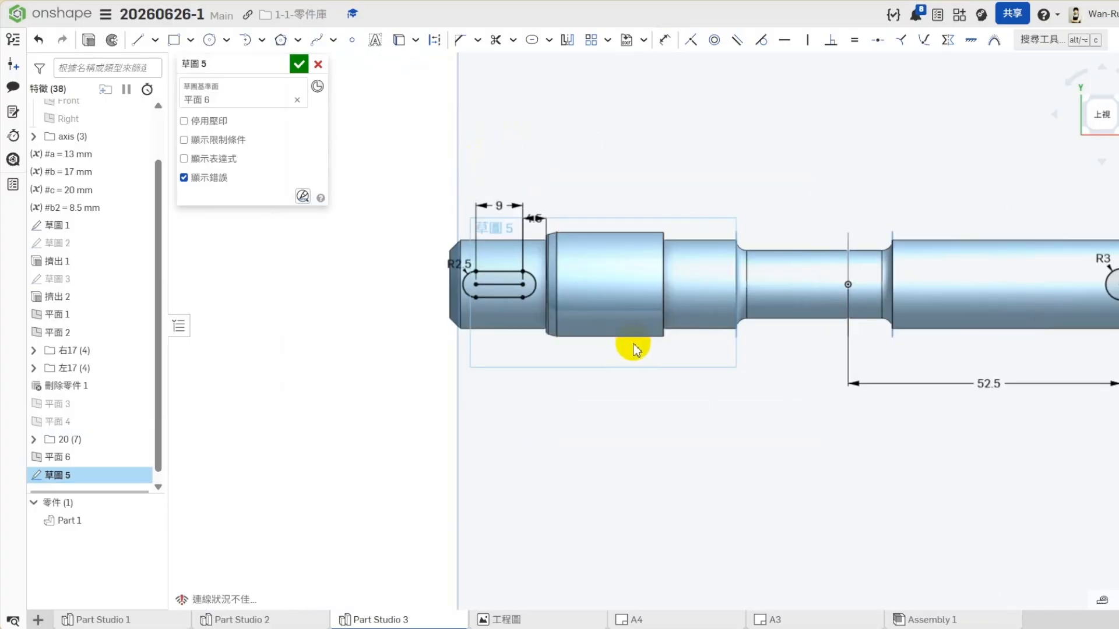
{"action": "scroll", "coordinate": [623, 346], "scroll_direction": "down", "scroll_amount": 4}
{"action": "scroll", "coordinate": [962, 294], "scroll_direction": "up", "scroll_amount": 4}
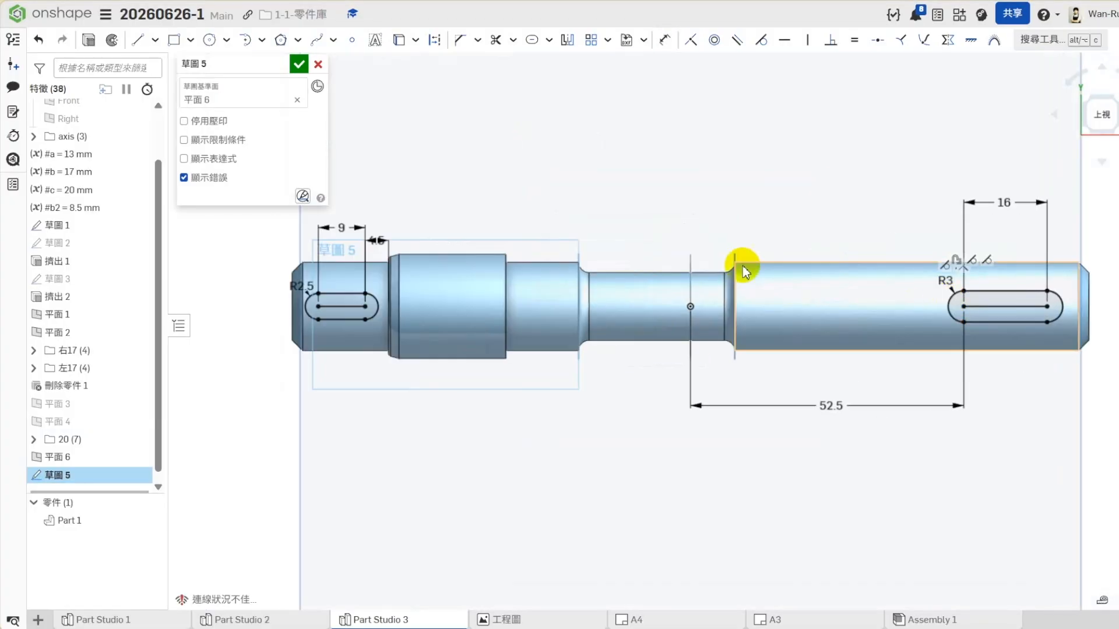
{"action": "left_click", "coordinate": [299, 64]}
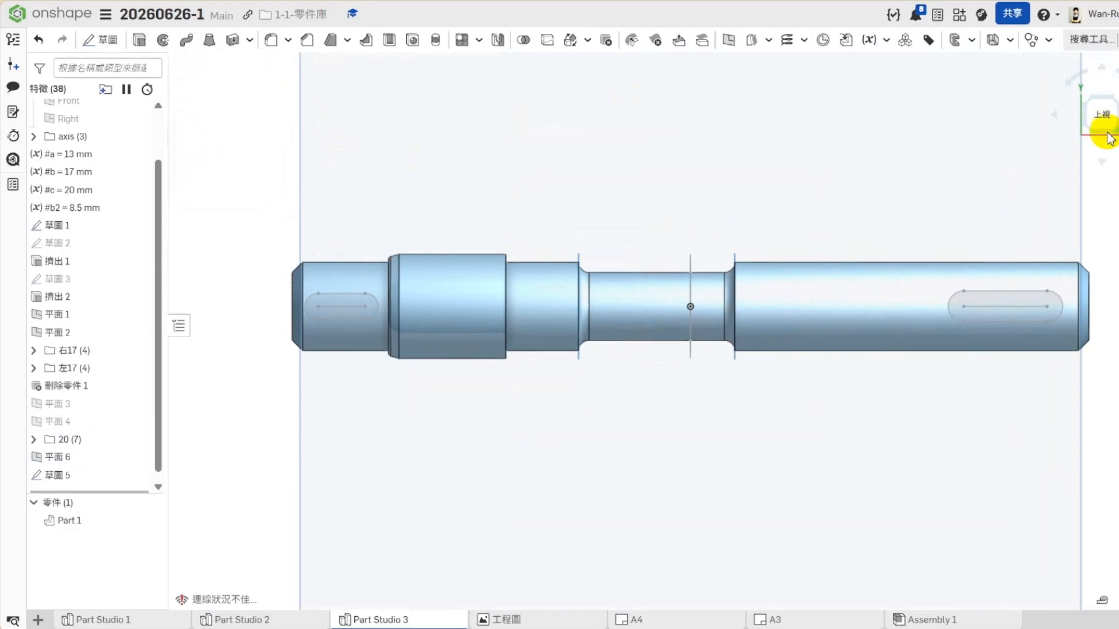
- Start a sketch on 平面 6 and project the right keyway slot's outline from 草圖 5 into it
{"action": "left_click", "coordinate": [1107, 138]}
{"action": "right_click", "coordinate": [762, 278]}
{"action": "left_click", "coordinate": [799, 332]}
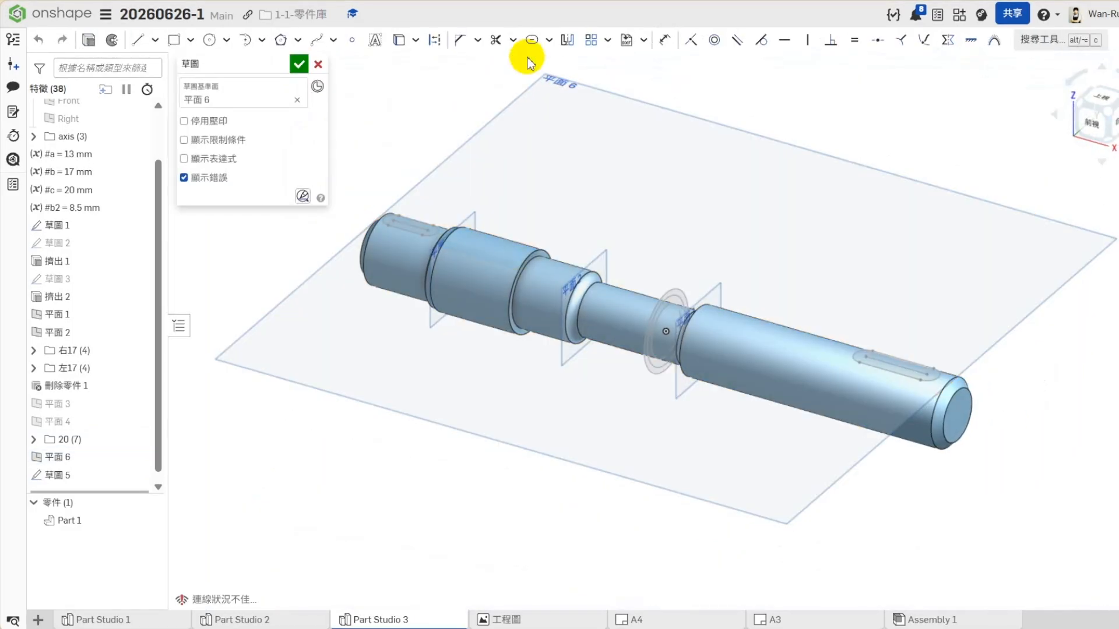
{"action": "left_click", "coordinate": [399, 40]}
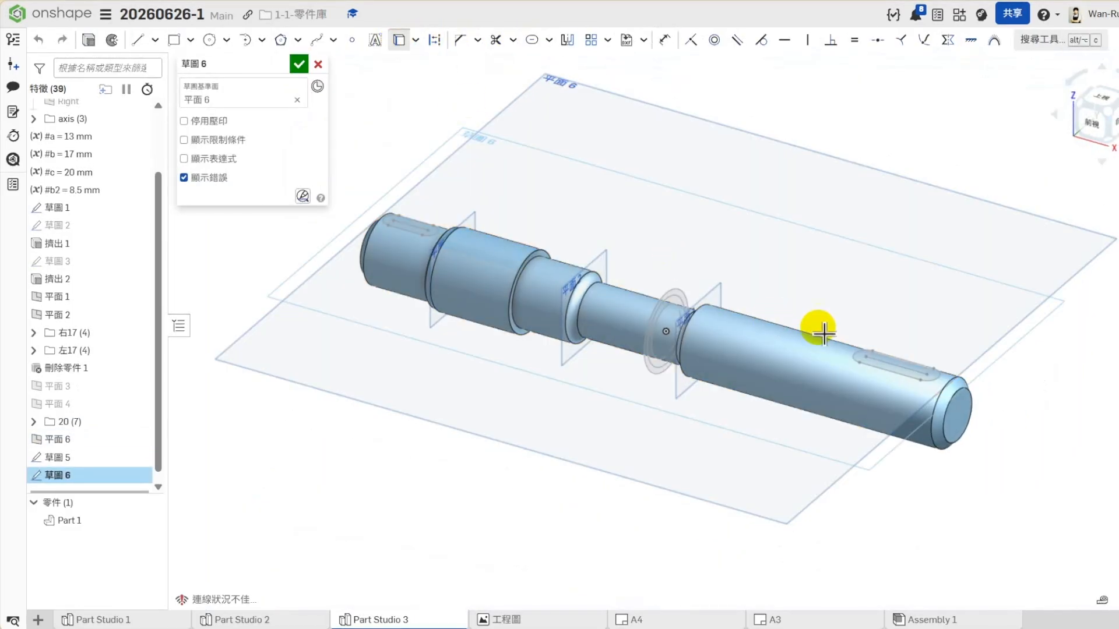
{"action": "left_click", "coordinate": [877, 373]}
{"action": "scroll", "coordinate": [876, 373], "scroll_direction": "up", "scroll_amount": 3}
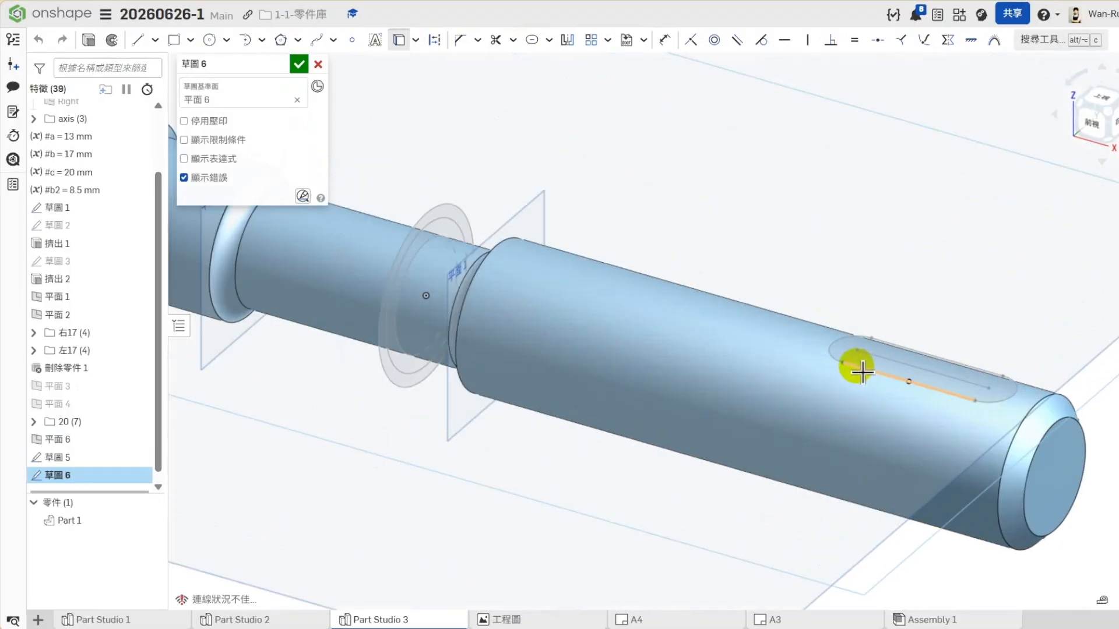
{"action": "scroll", "coordinate": [941, 344], "scroll_direction": "up", "scroll_amount": 3}
{"action": "left_click", "coordinate": [1054, 405]}
{"action": "scroll", "coordinate": [917, 377], "scroll_direction": "down", "scroll_amount": 5}
- Extrude the right slot profile as a 3 mm deep removal cut into the shaft
{"action": "left_click", "coordinate": [85, 39]}
{"action": "left_click", "coordinate": [272, 103]}
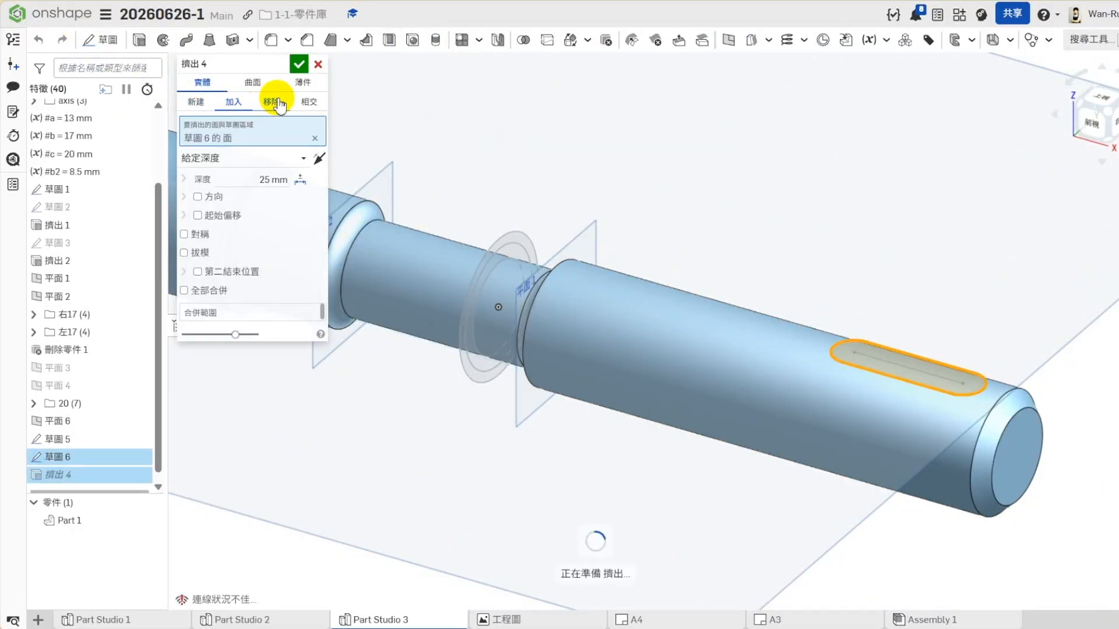
{"action": "left_click", "coordinate": [263, 181]}
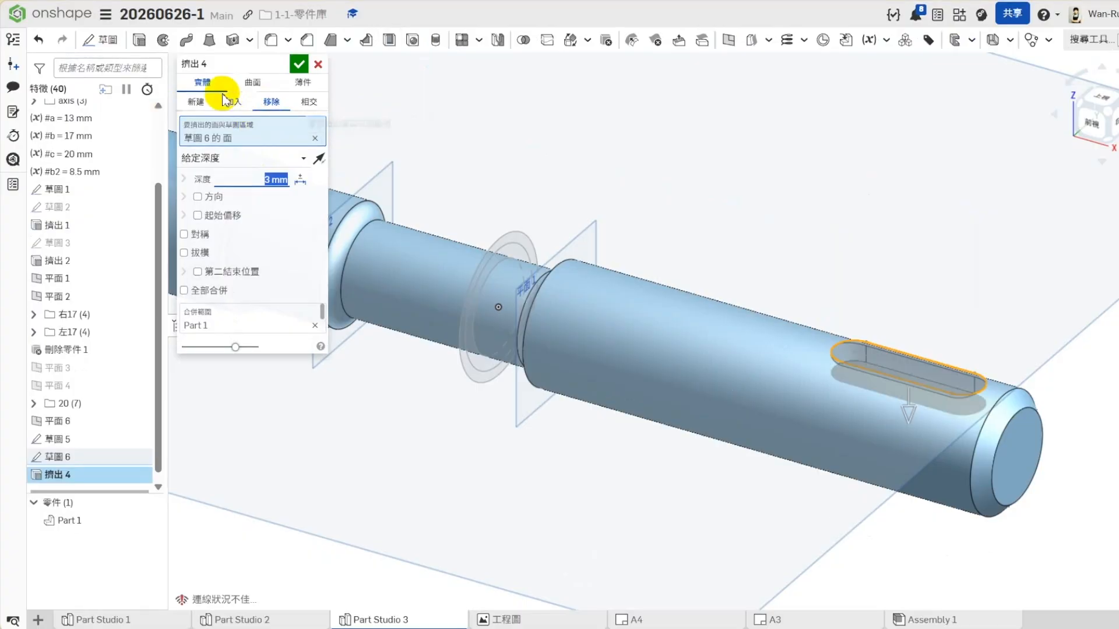
{"action": "left_click", "coordinate": [298, 66]}
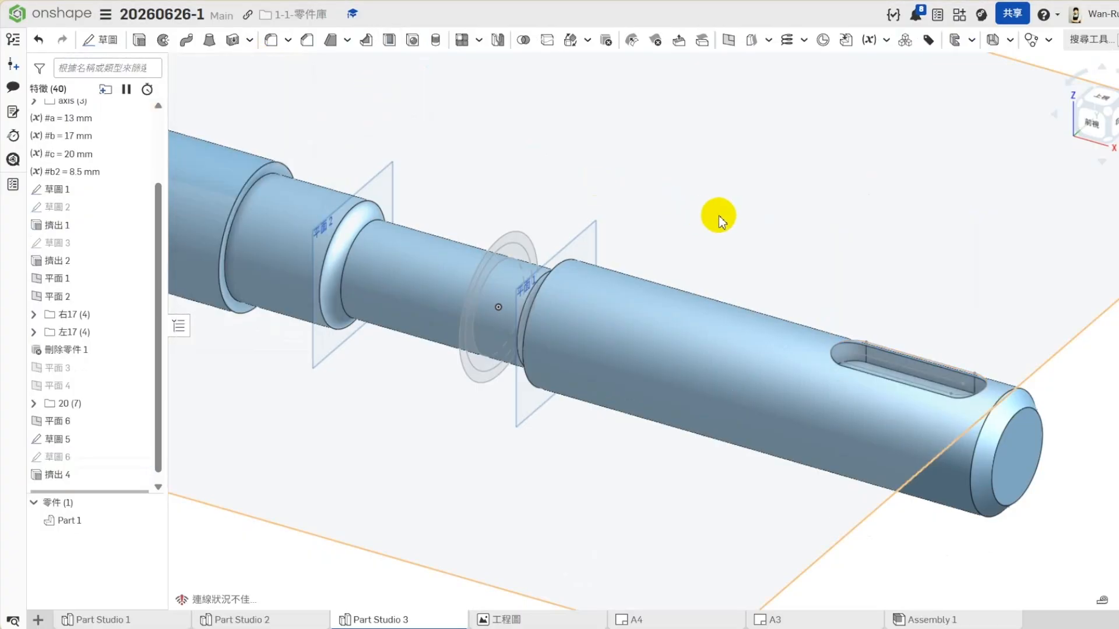
- Start another sketch on 平面 6 and project the left keyway slot's outline into it
{"action": "scroll", "coordinate": [720, 217], "scroll_direction": "down", "scroll_amount": 3}
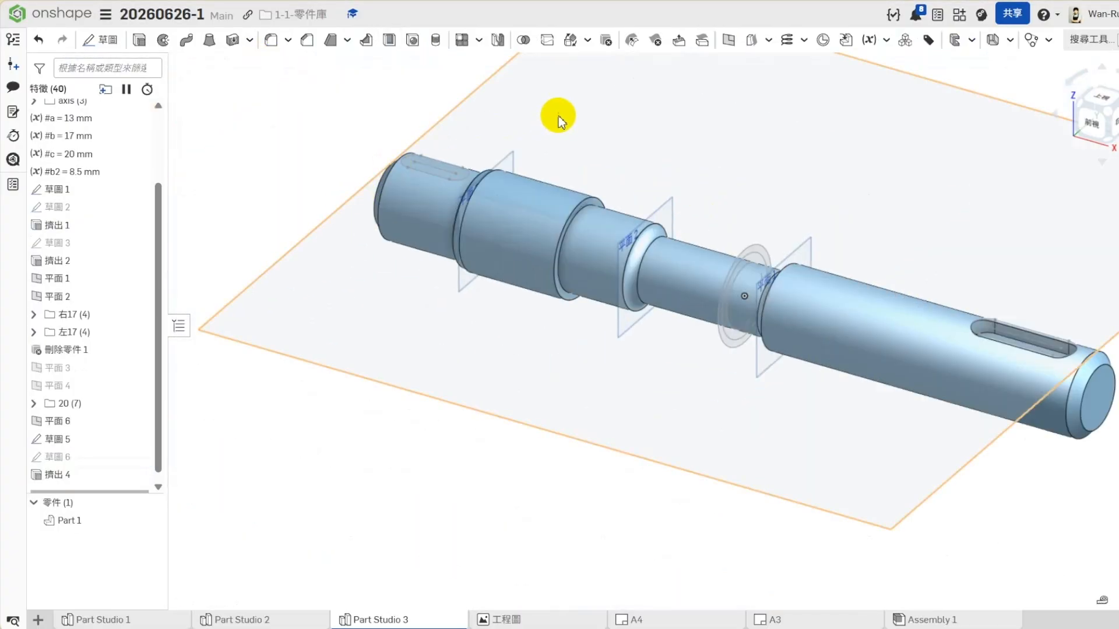
{"action": "right_click", "coordinate": [561, 120]}
{"action": "left_click", "coordinate": [602, 173]}
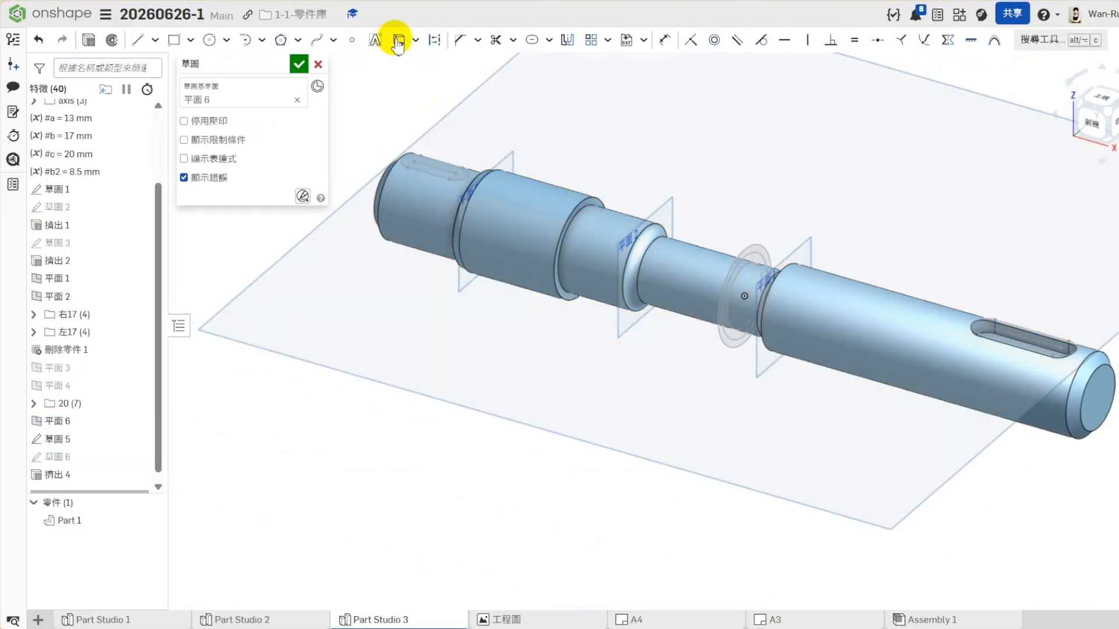
{"action": "scroll", "coordinate": [407, 181], "scroll_direction": "up", "scroll_amount": 3}
{"action": "scroll", "coordinate": [412, 144], "scroll_direction": "up", "scroll_amount": 3}
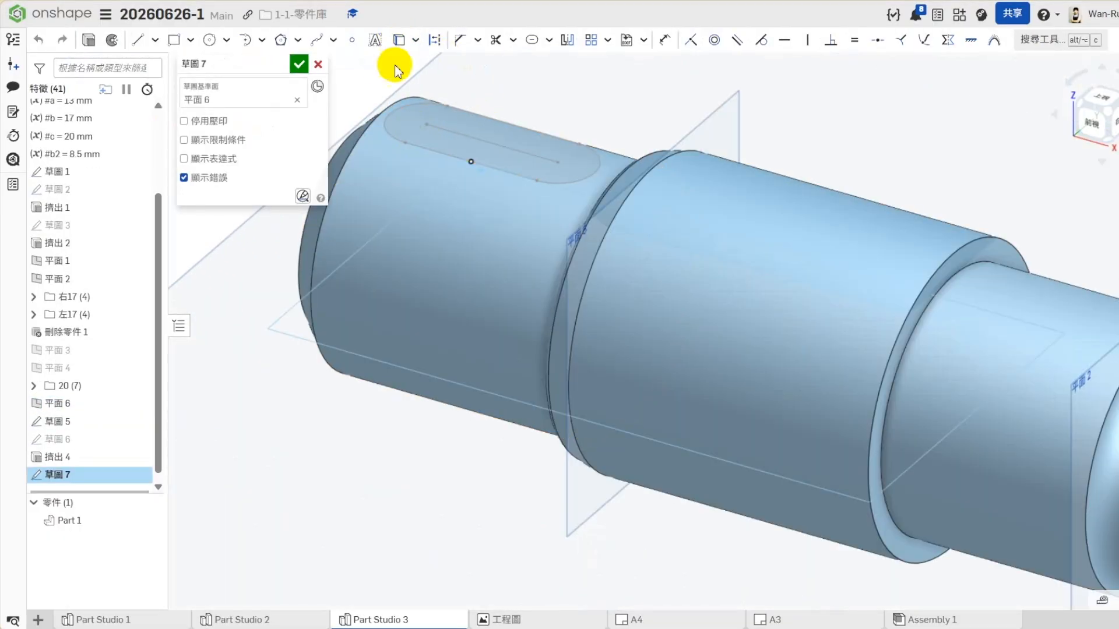
{"action": "left_click", "coordinate": [399, 39]}
{"action": "left_click", "coordinate": [391, 134]}
{"action": "left_click", "coordinate": [466, 117]}
{"action": "left_click", "coordinate": [508, 138]}
- Extrude the left slot profile as a 3 mm deep removal cut into the shaft
{"action": "left_click", "coordinate": [92, 41]}
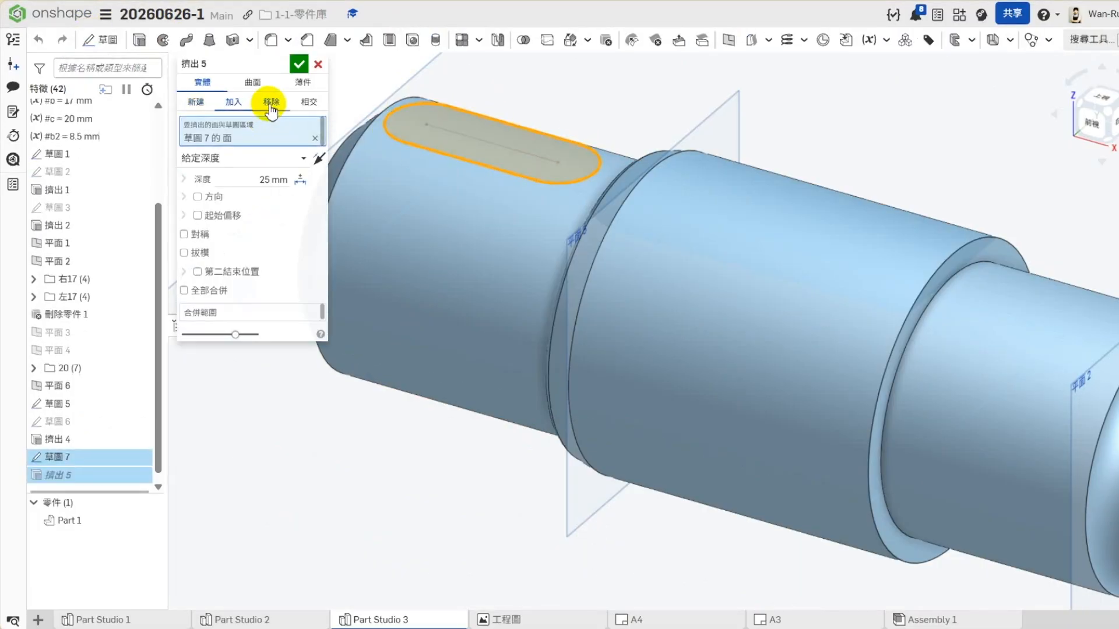
{"action": "left_click", "coordinate": [271, 102]}
{"action": "left_click", "coordinate": [270, 180]}
{"action": "left_click", "coordinate": [270, 181]}
{"action": "type", "text": "3"}
{"action": "key", "text": "Return"}
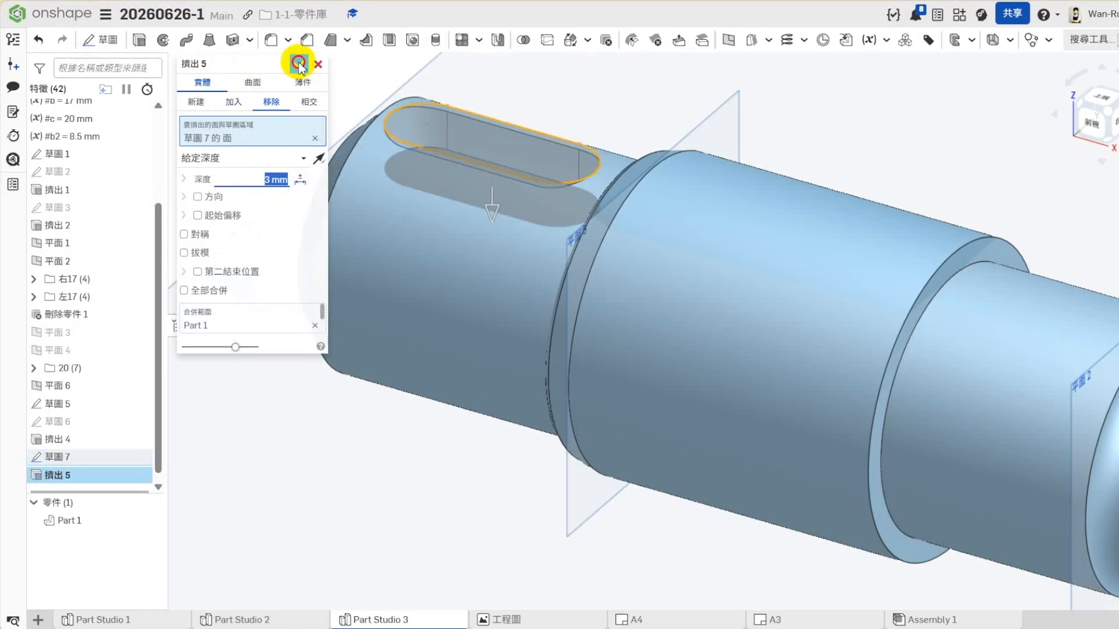
{"action": "left_click", "coordinate": [302, 60]}
{"action": "key", "text": "f"}
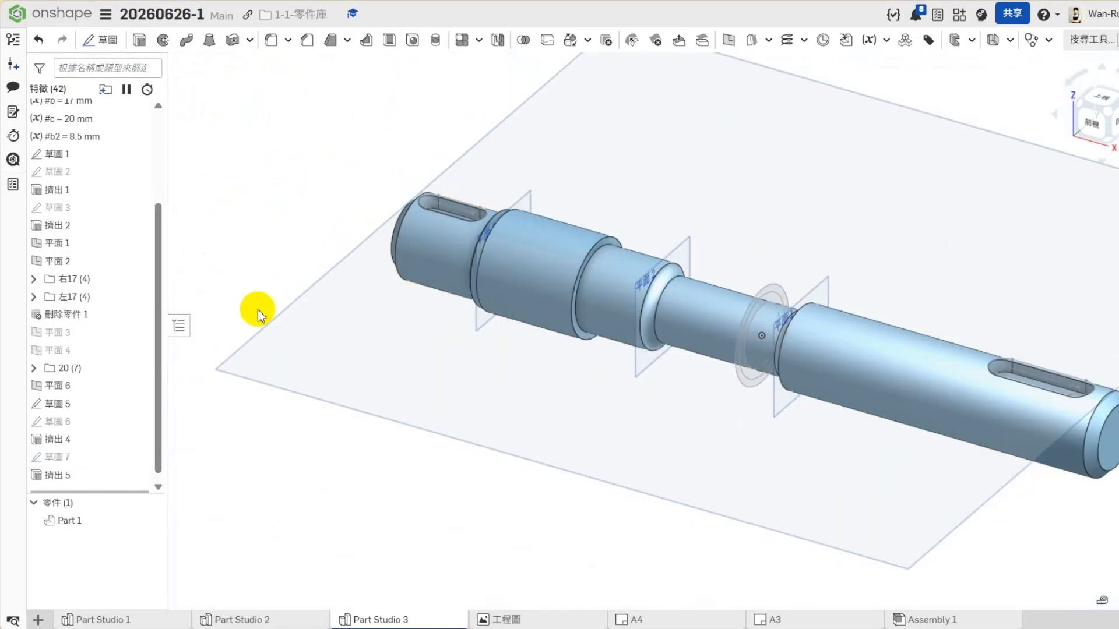
- Group the right keyway's sketch and cut, 草圖 6 and 擠出 4, into a folder named 右直
{"action": "left_click", "coordinate": [74, 431]}
{"action": "left_click", "coordinate": [74, 415], "text": "shift"}
{"action": "right_click", "coordinate": [74, 415]}
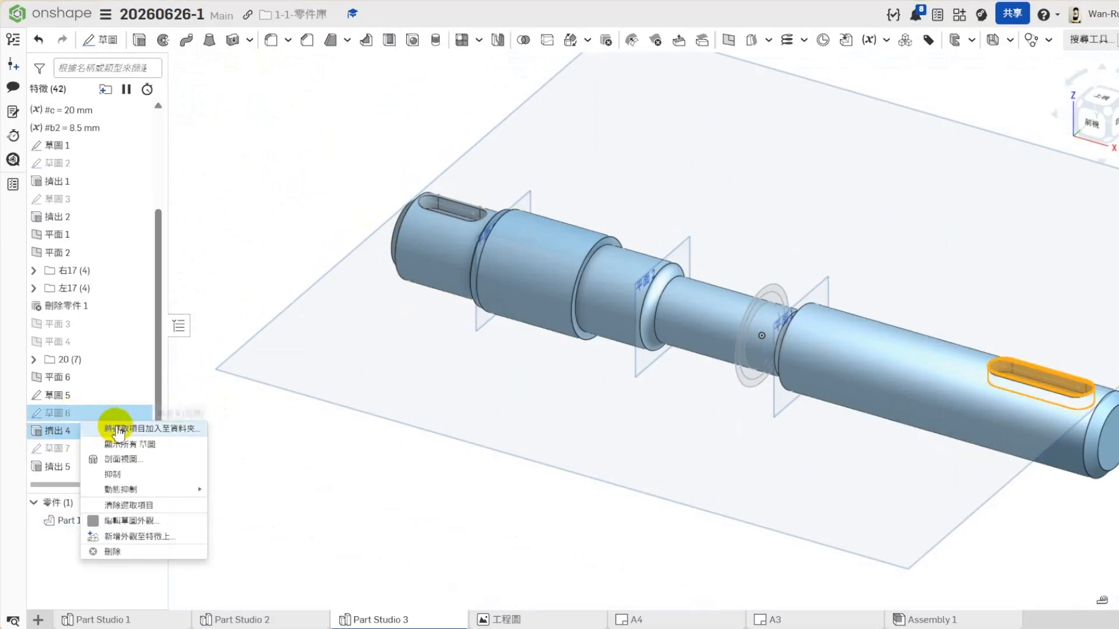
{"action": "left_click", "coordinate": [175, 430]}
{"action": "type", "text": "右"}
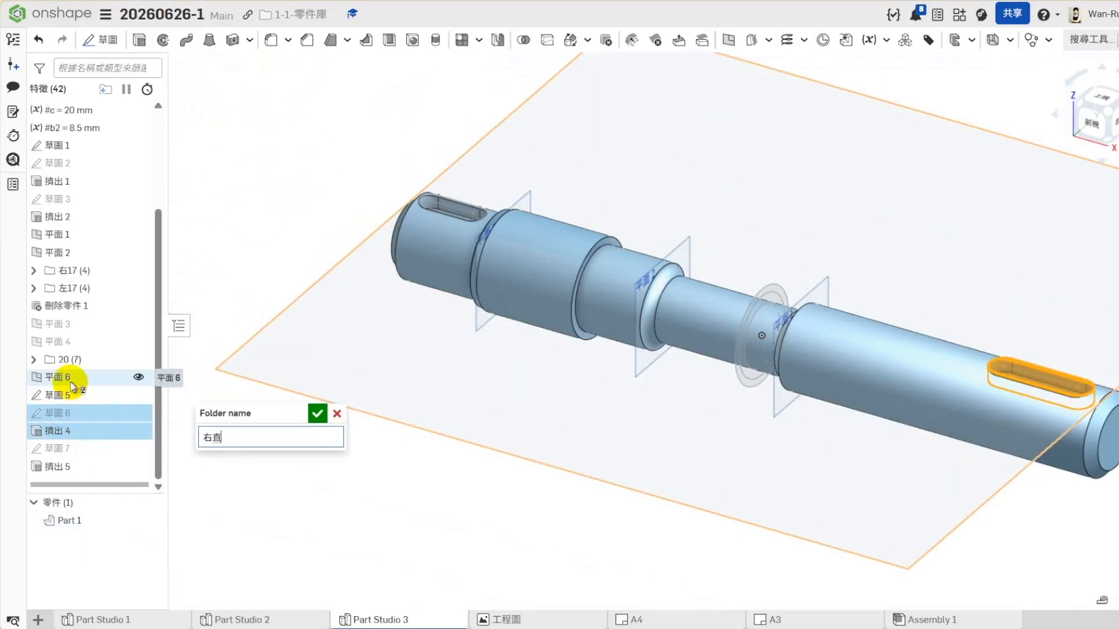
{"action": "type", "text": "直"}
{"action": "key", "text": "Return"}
- Group the left keyway's 草圖 7 and 擠出 5 into a folder named 左直 and hide 草圖 5
{"action": "left_click", "coordinate": [64, 464]}
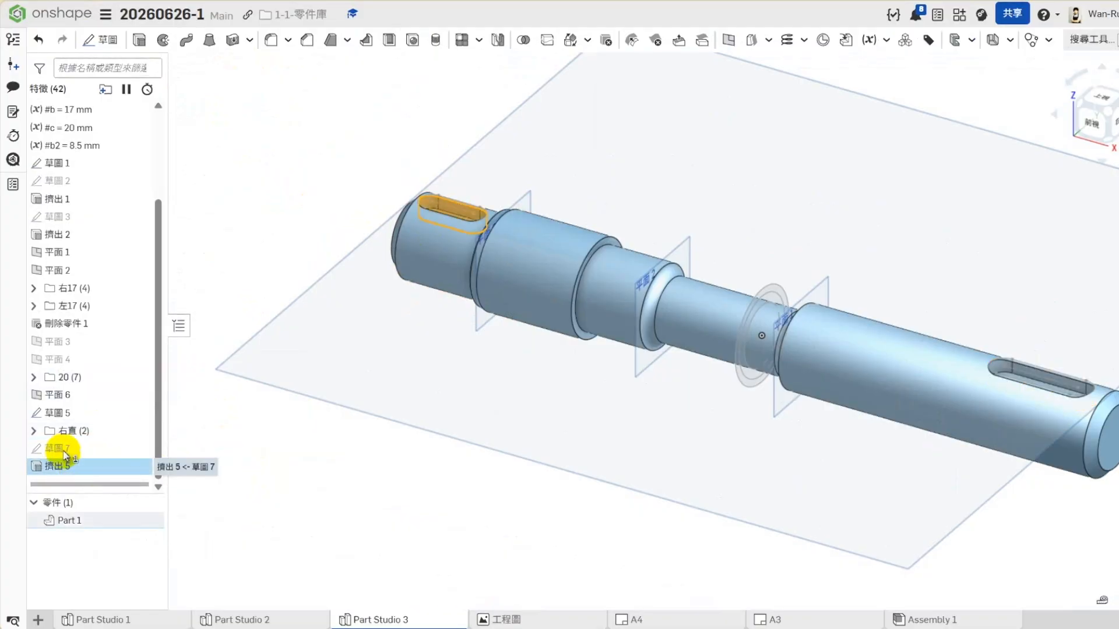
{"action": "left_click", "coordinate": [58, 448], "text": "shift"}
{"action": "right_click", "coordinate": [58, 448]}
{"action": "left_click", "coordinate": [175, 464]}
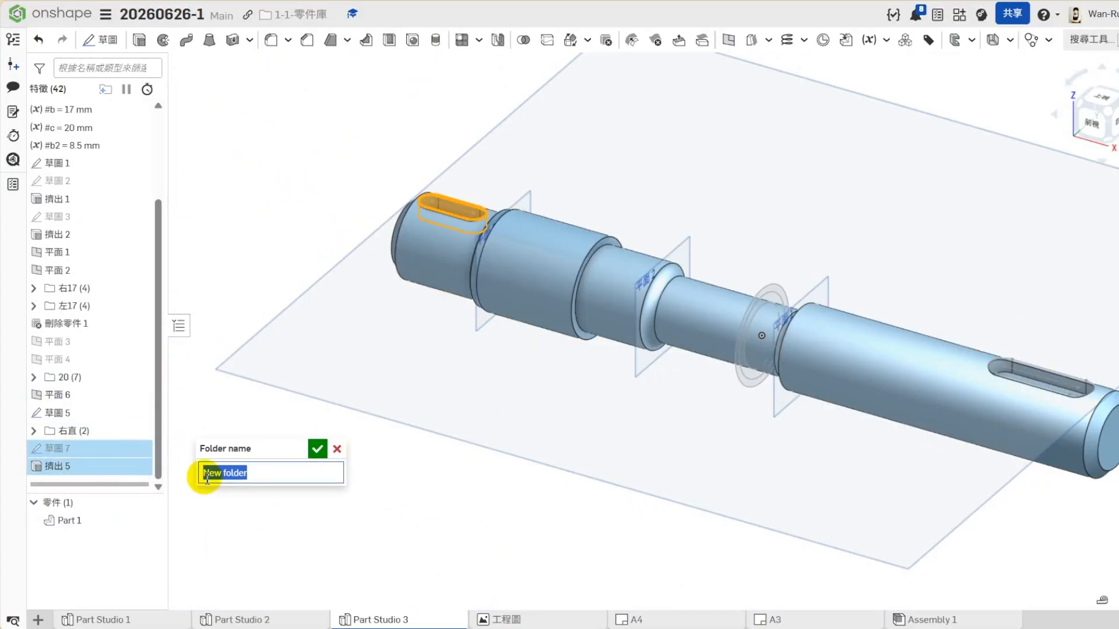
{"action": "type", "text": "左直"}
{"action": "key", "text": "Return"}
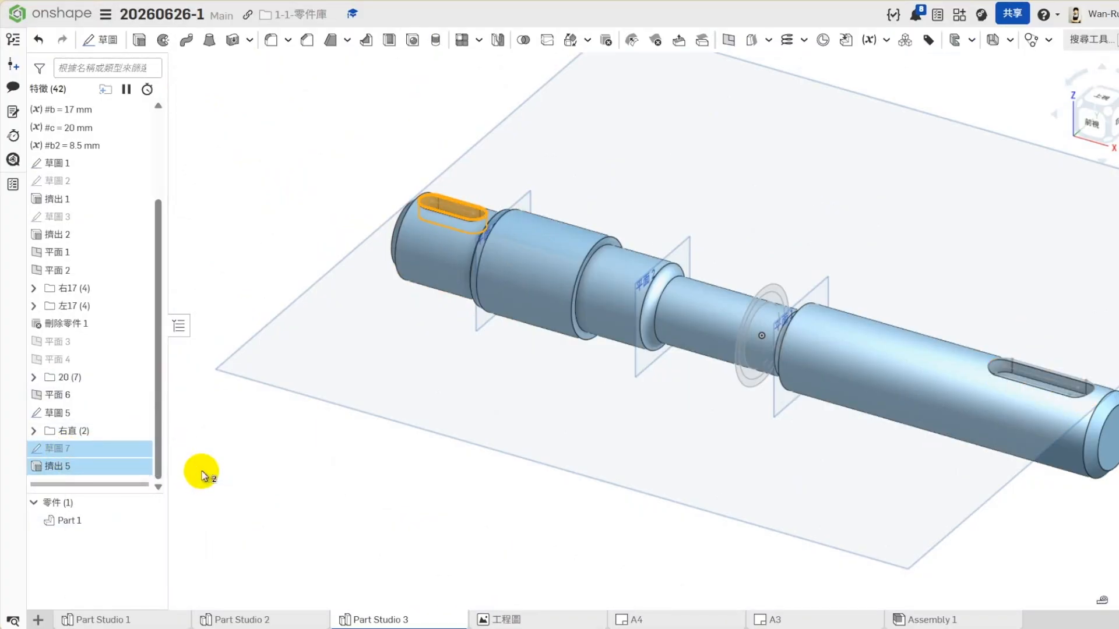
{"action": "left_click", "coordinate": [139, 431]}
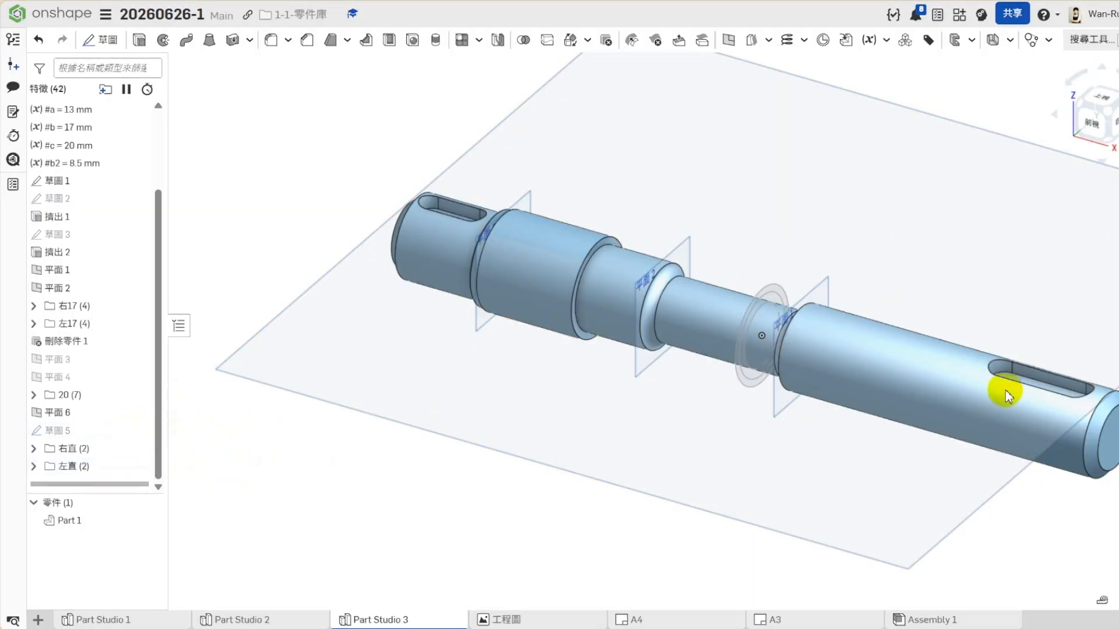
- Chamfer the right keyway's top edge 0.5 mm at 45° and move the chamfer into the 右直 folder
{"action": "left_click", "coordinate": [305, 40]}
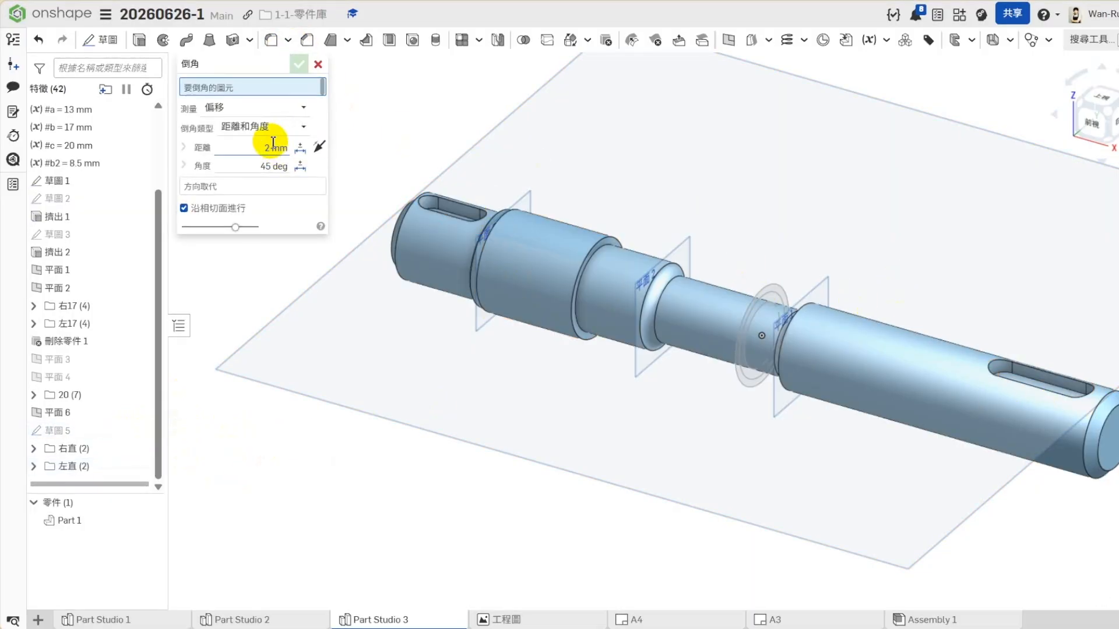
{"action": "left_click", "coordinate": [1011, 385]}
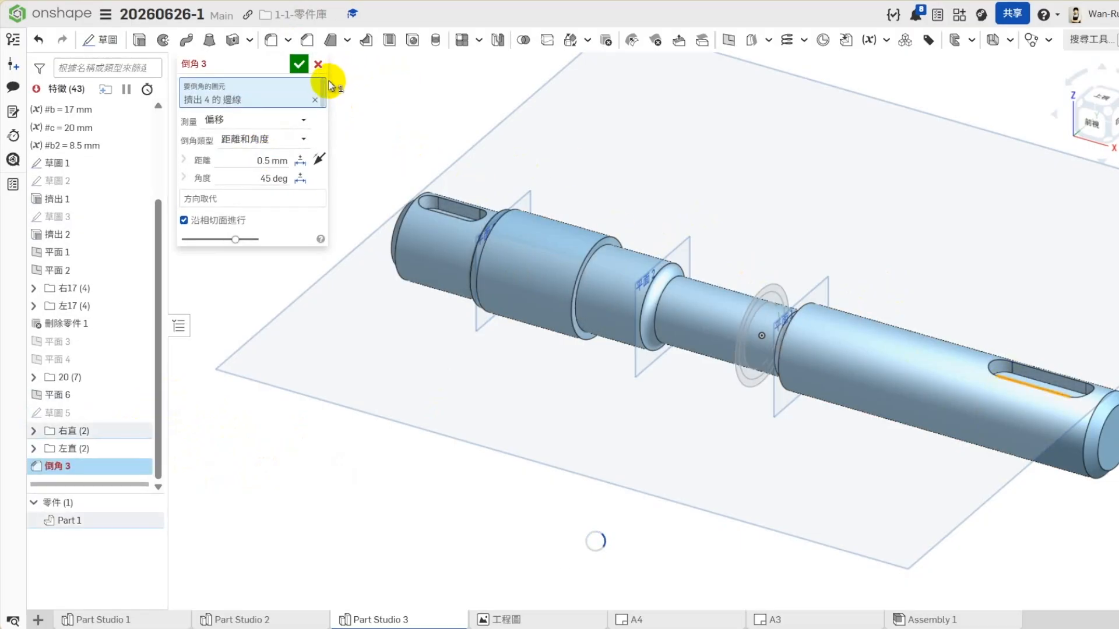
{"action": "left_click", "coordinate": [299, 64]}
{"action": "left_click_drag", "start_coordinate": [50, 470], "coordinate": [67, 432]}
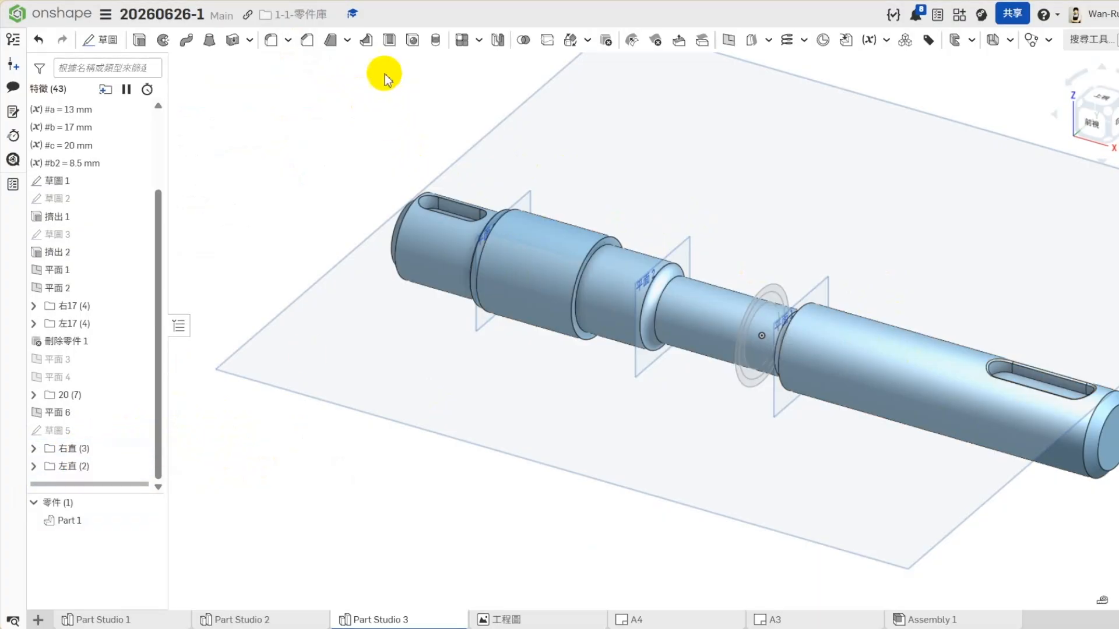
- Chamfer the left keyway's top edge 0.5 mm at 45° and move the chamfer into the 左直 folder
{"action": "left_click", "coordinate": [432, 211]}
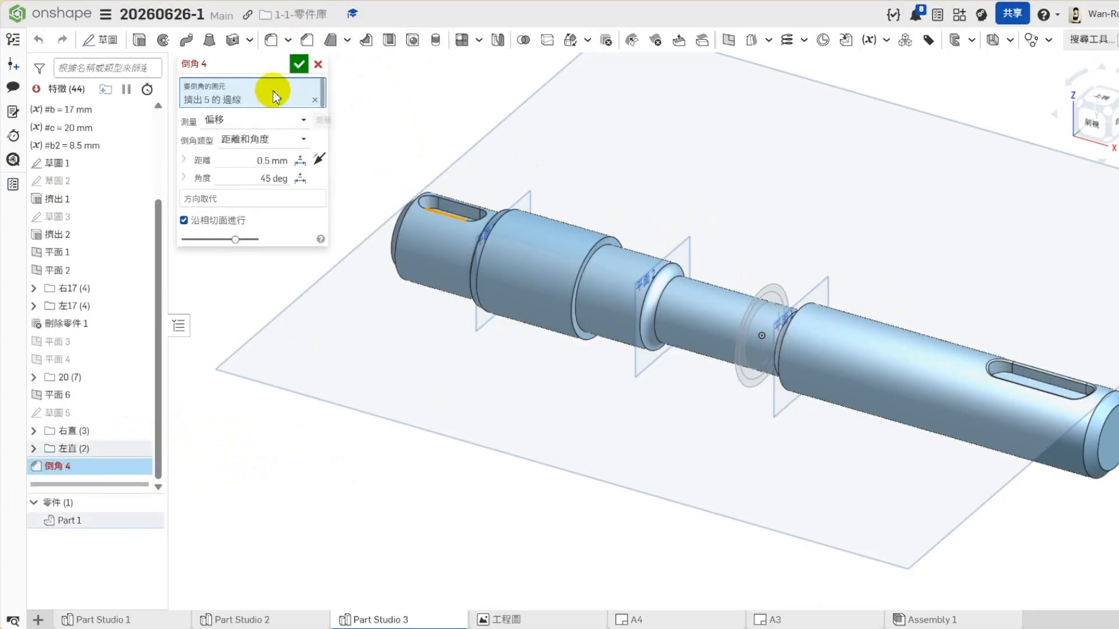
{"action": "left_click", "coordinate": [299, 64]}
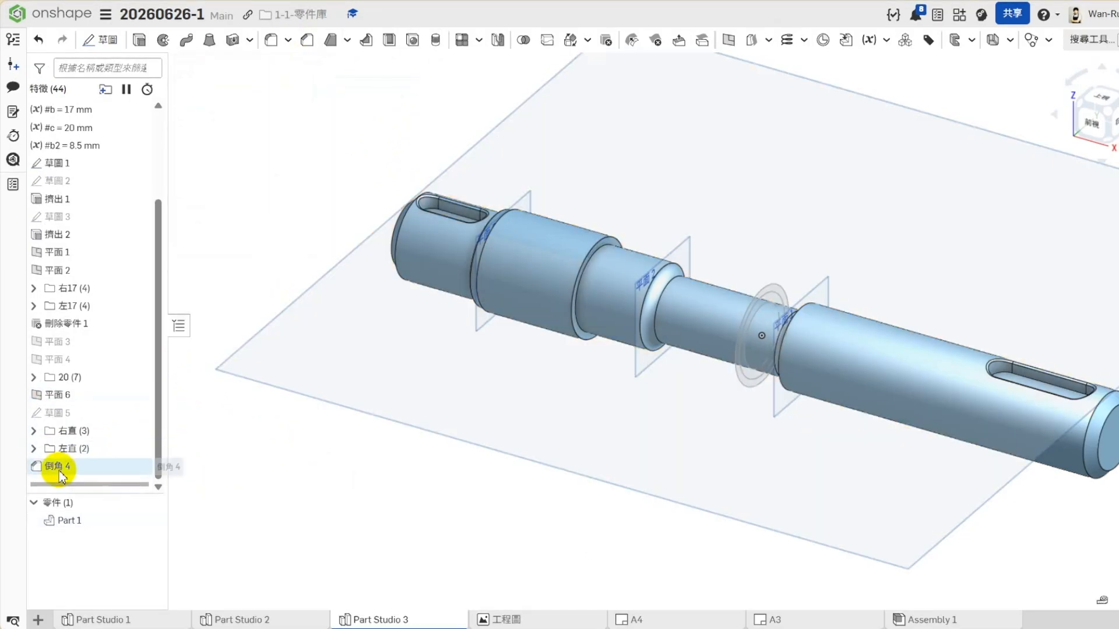
{"action": "left_click_drag", "start_coordinate": [63, 466], "coordinate": [93, 448]}
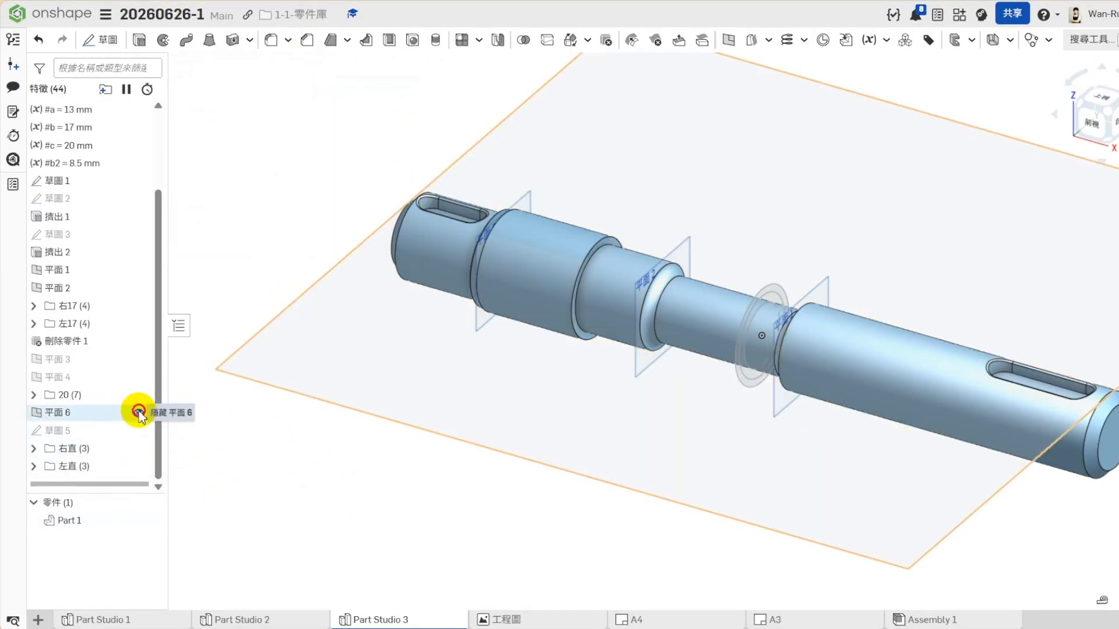
- Hide 平面 6
{"action": "left_click", "coordinate": [138, 412]}
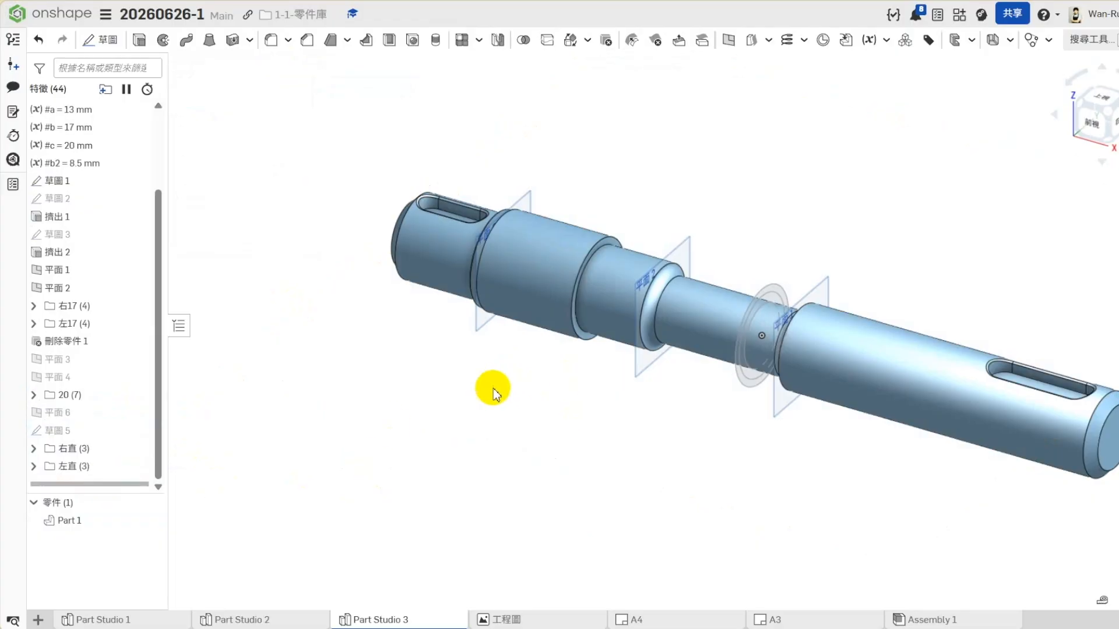
- Suppress the 20 folder to test the shaft without its collar, and unsuppress it again
{"action": "right_click", "coordinate": [71, 394]}
{"action": "left_click", "coordinate": [111, 443]}
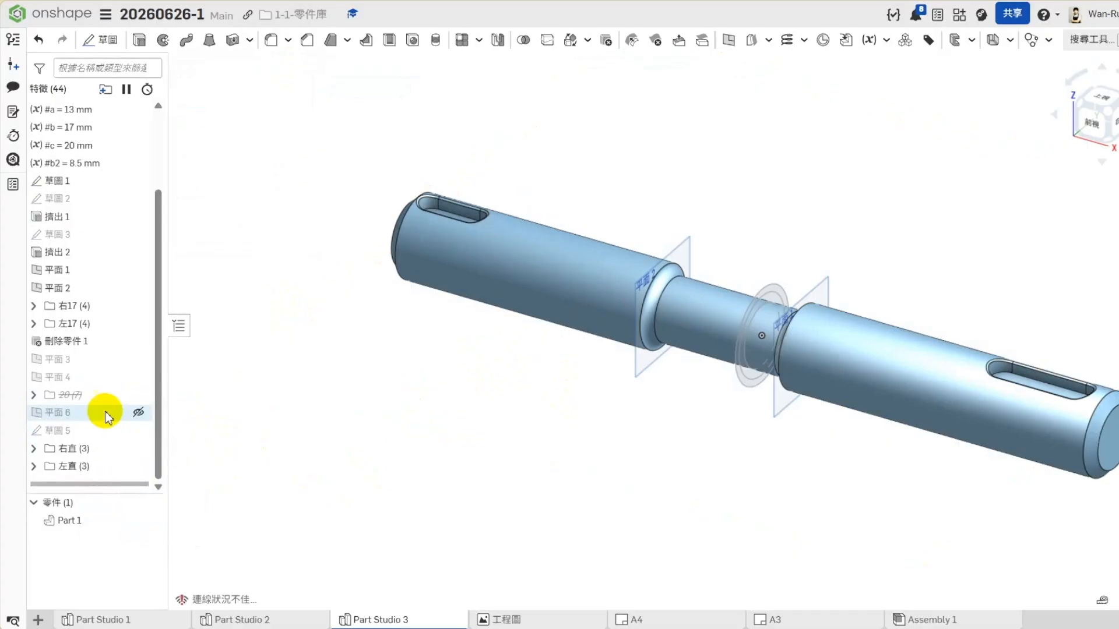
{"action": "right_click", "coordinate": [76, 395]}
{"action": "left_click", "coordinate": [121, 446]}
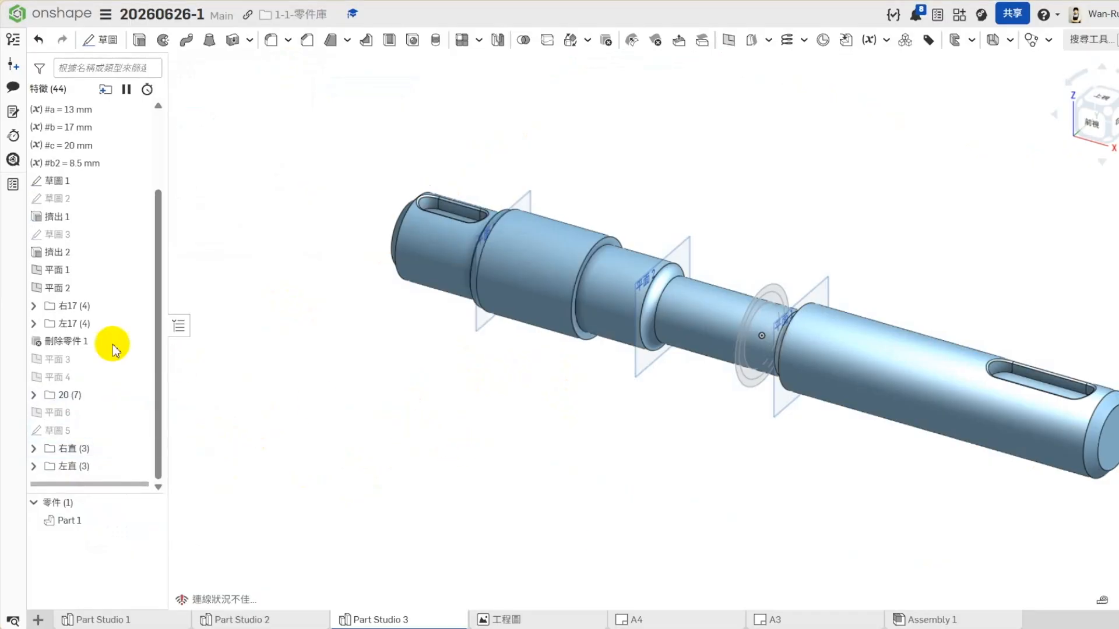
- Suppress the 左17 and 左直 folders together to test the shaft's left end, and unsuppress both
{"action": "left_click", "coordinate": [73, 323]}
{"action": "right_click", "coordinate": [85, 467]}
{"action": "right_click", "coordinate": [82, 467]}
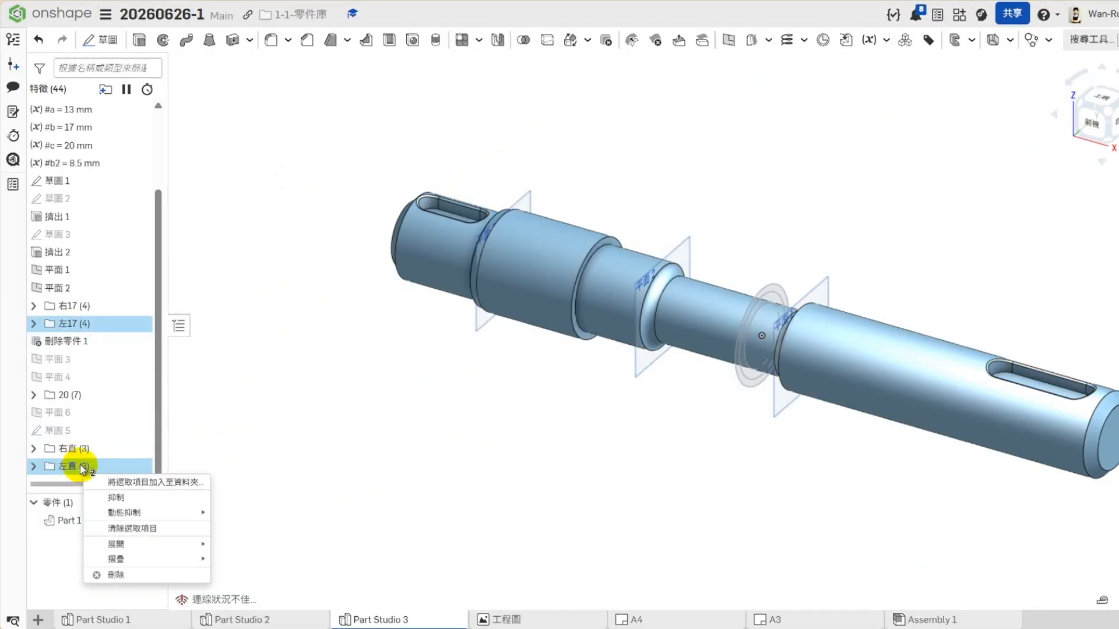
{"action": "left_click", "coordinate": [119, 496]}
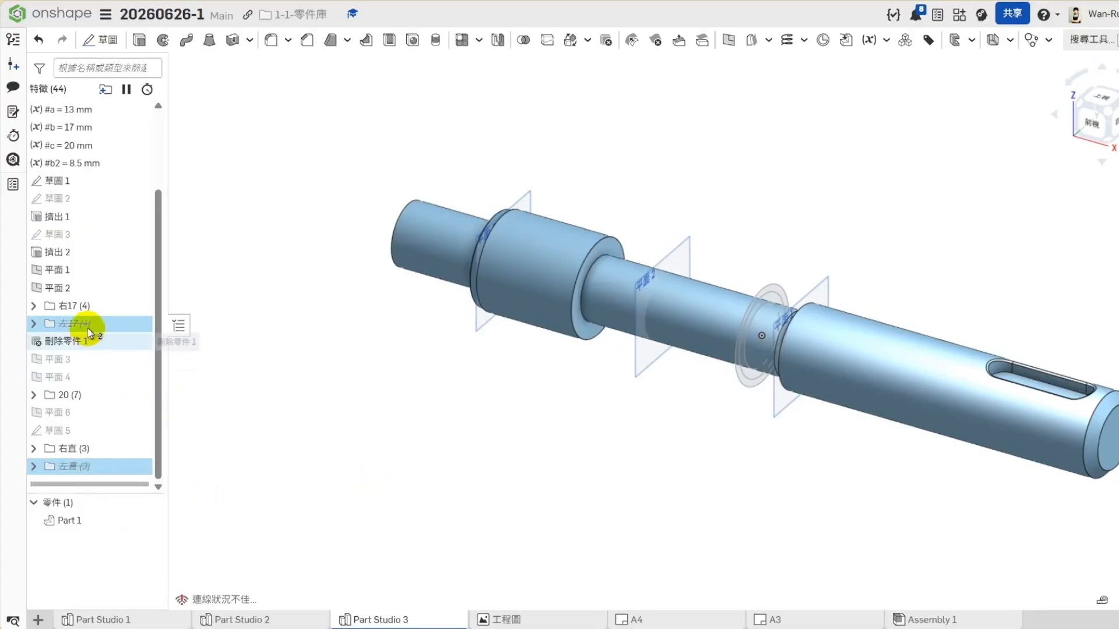
{"action": "right_click", "coordinate": [76, 473]}
{"action": "left_click", "coordinate": [118, 497]}
- Suppress the 右17 and 右直 folders together to test the shaft's right end, and unsuppress both
{"action": "left_click", "coordinate": [76, 306]}
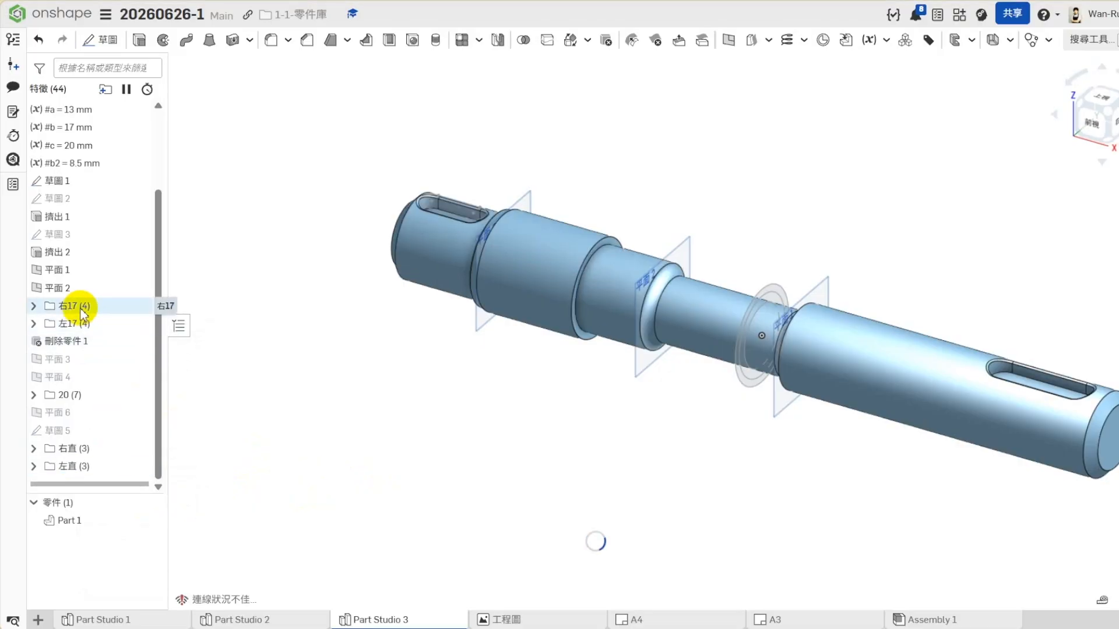
{"action": "left_click", "coordinate": [79, 449], "text": "ctrl"}
{"action": "right_click", "coordinate": [84, 454]}
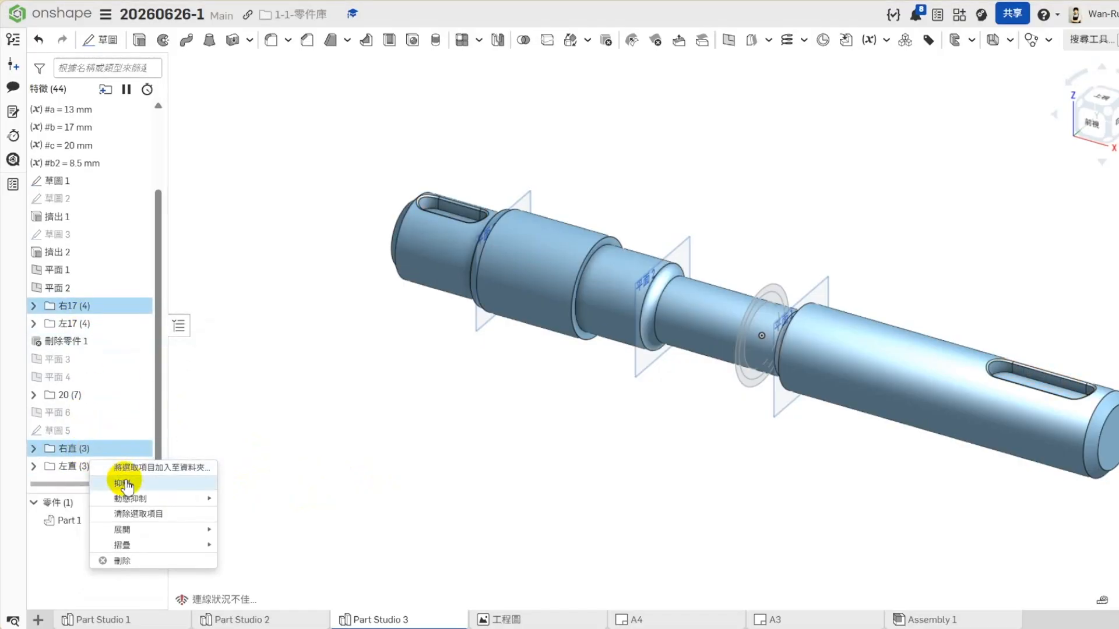
{"action": "left_click", "coordinate": [123, 484]}
{"action": "right_click", "coordinate": [87, 307]}
{"action": "left_click", "coordinate": [128, 344]}
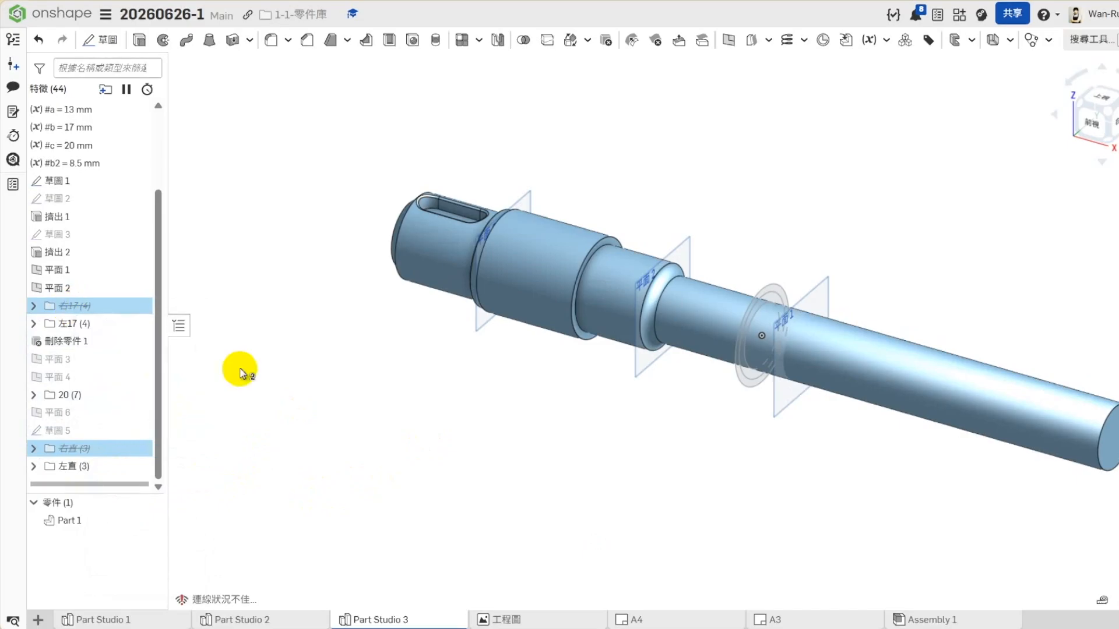
{"action": "left_click", "coordinate": [467, 428]}
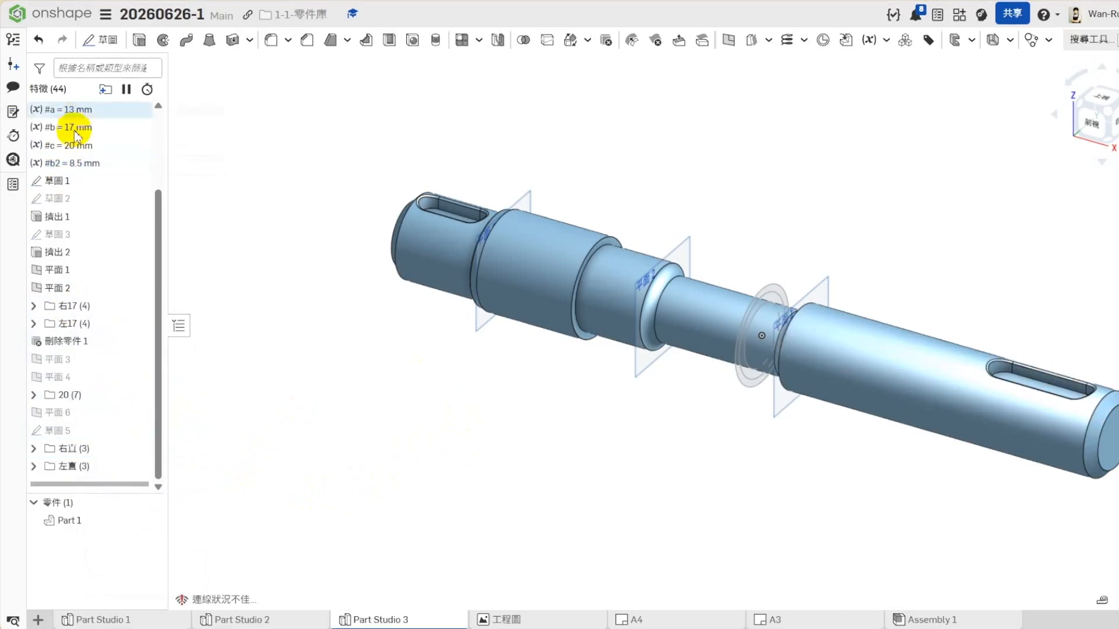
- Roll the feature history back above 草圖 1 and set variables b to 2, c to 1.5 and b2 to 1 in the variable table
{"action": "left_click", "coordinate": [1110, 356]}
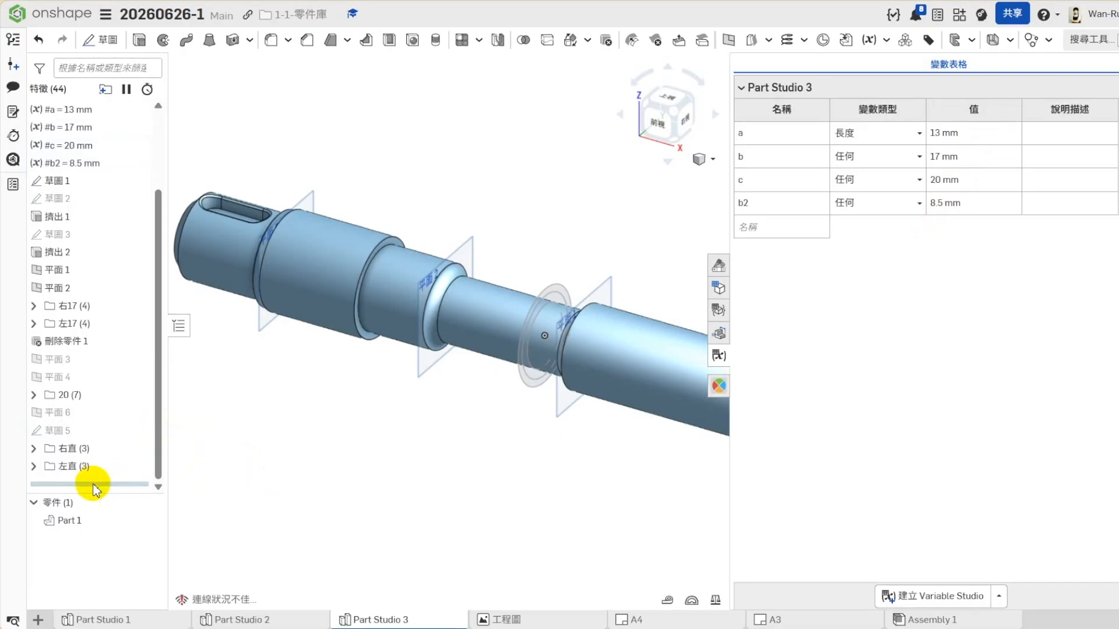
{"action": "left_click_drag", "start_coordinate": [96, 485], "coordinate": [87, 180]}
{"action": "left_click", "coordinate": [966, 158]}
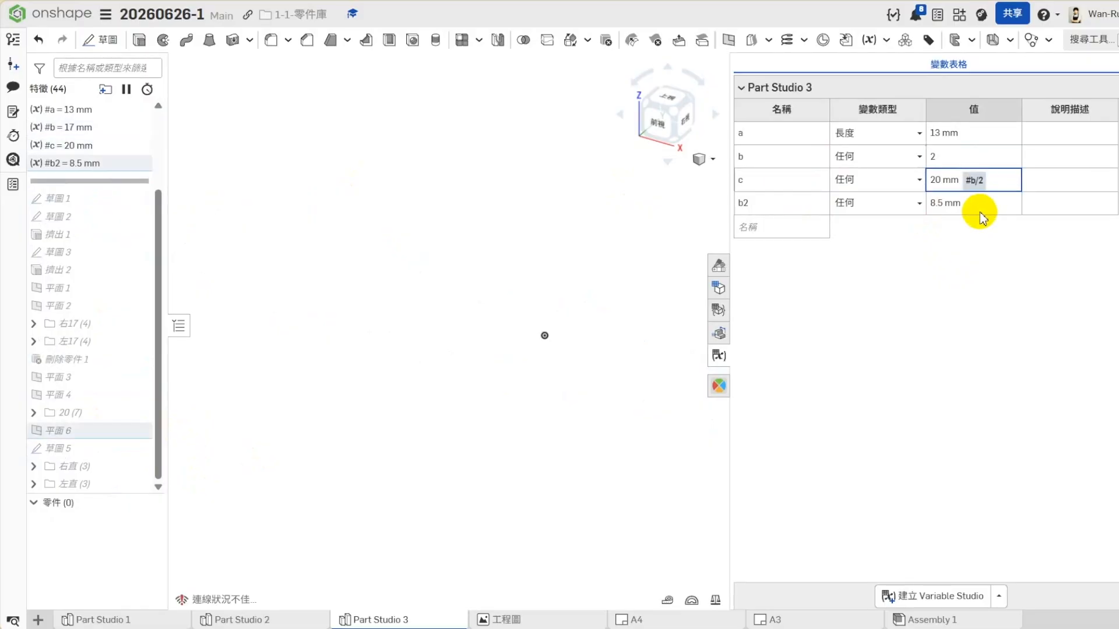
{"action": "left_click", "coordinate": [954, 182]}
{"action": "type", "text": "1"}
{"action": "key", "text": "Return"}
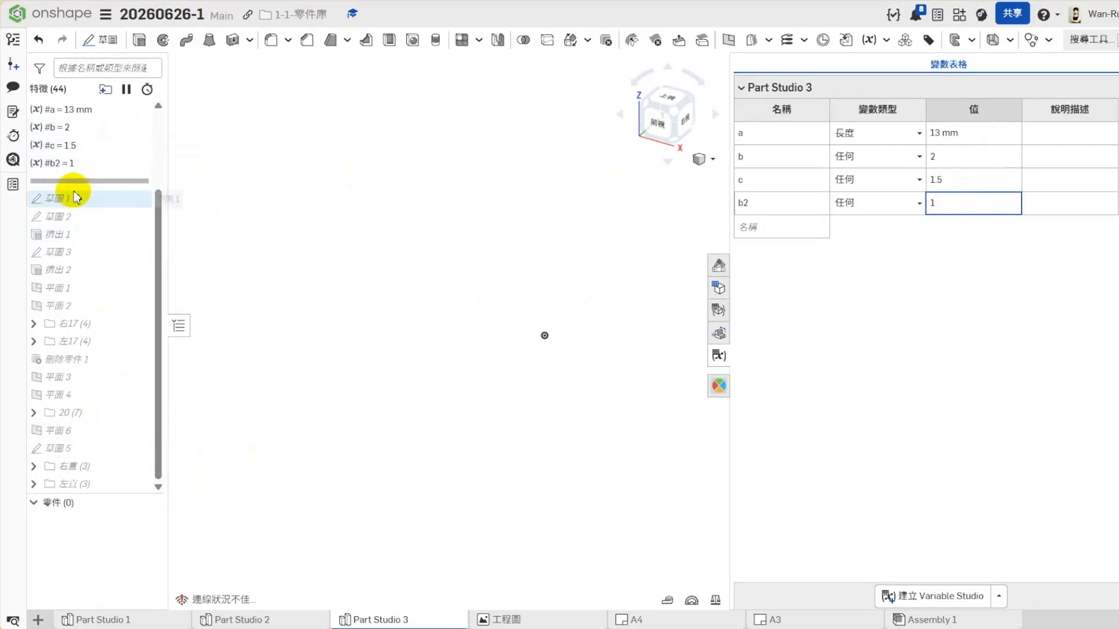
- Roll the feature history forward past 草圖 1 and link the sketch's dimension between the inner and middle circles to variable #b
{"action": "scroll", "coordinate": [87, 201], "scroll_direction": "up", "scroll_amount": 1}
{"action": "left_click_drag", "start_coordinate": [91, 258], "coordinate": [88, 283]}
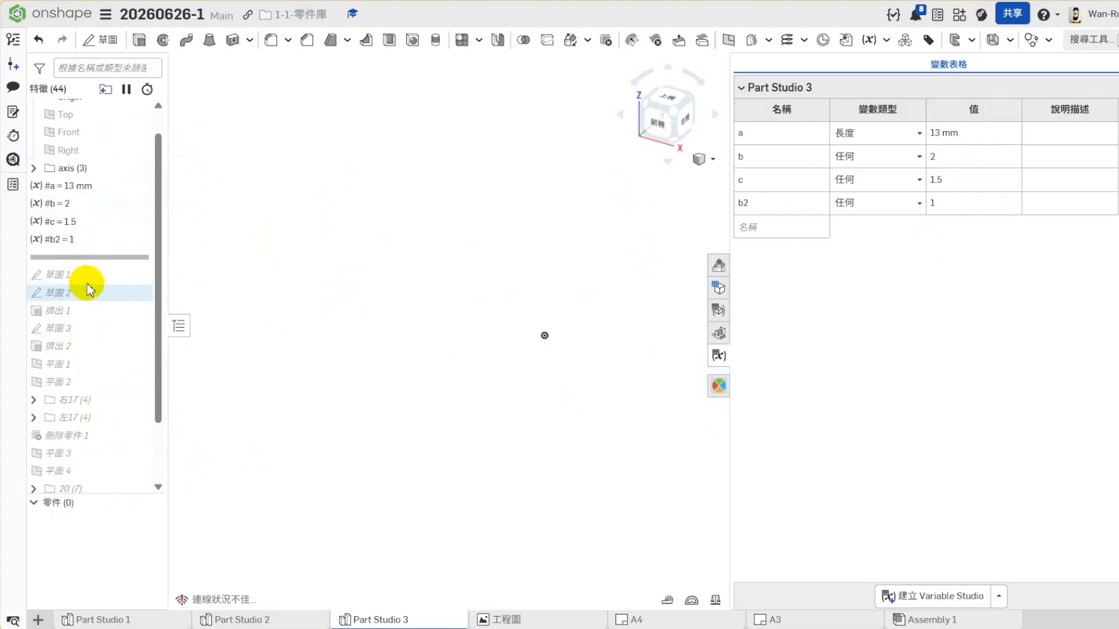
{"action": "right_click", "coordinate": [70, 259]}
{"action": "left_click", "coordinate": [251, 292]}
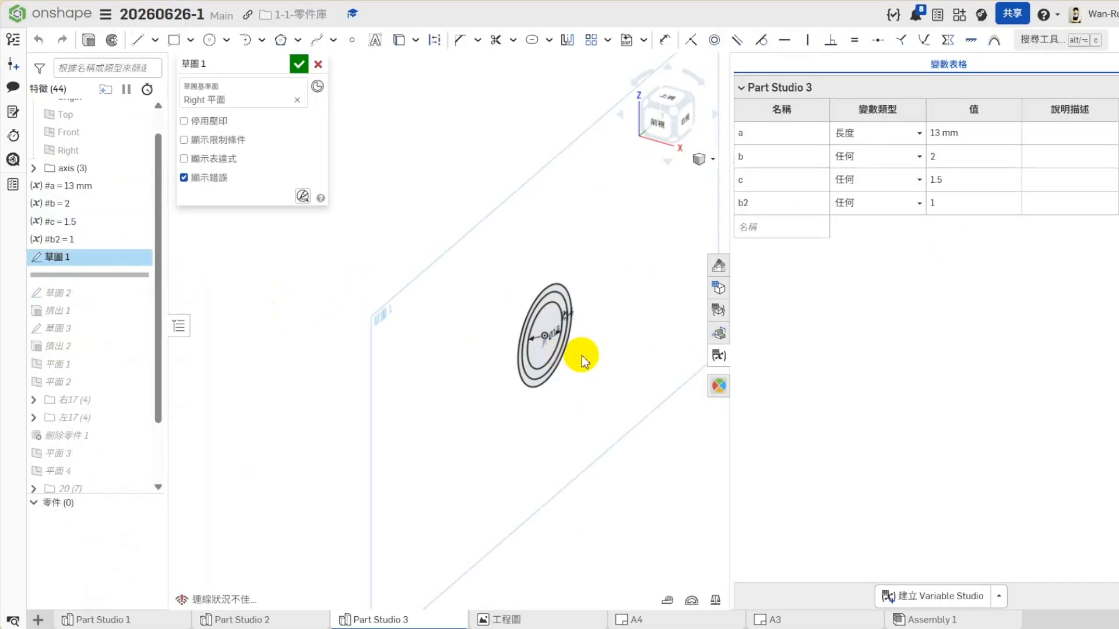
{"action": "scroll", "coordinate": [548, 293], "scroll_direction": "up", "scroll_amount": 3}
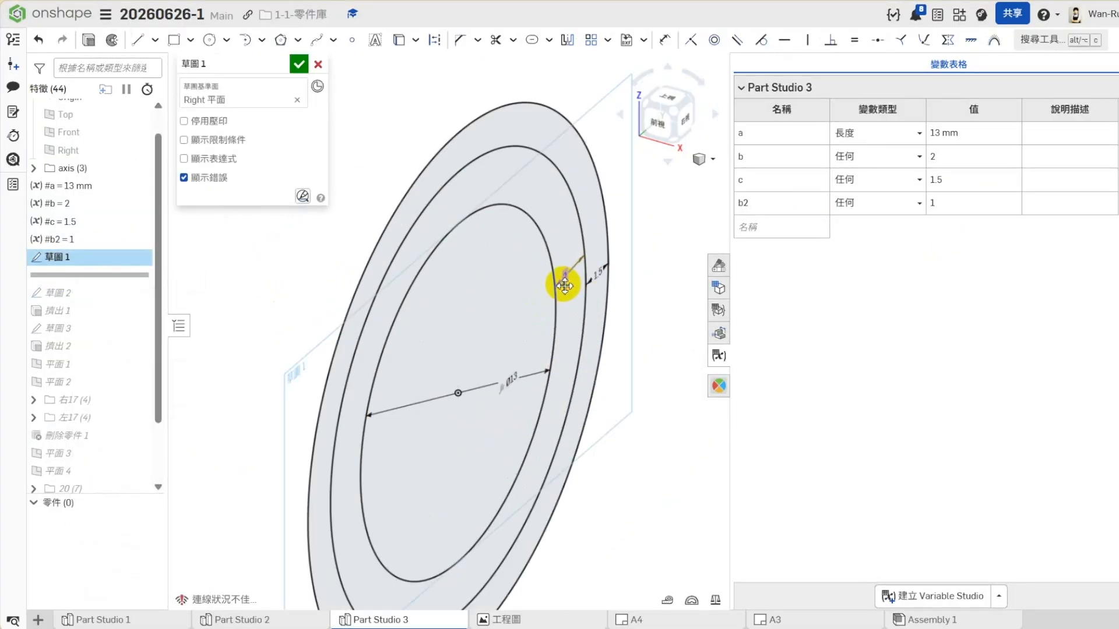
{"action": "double_click", "coordinate": [564, 281]}
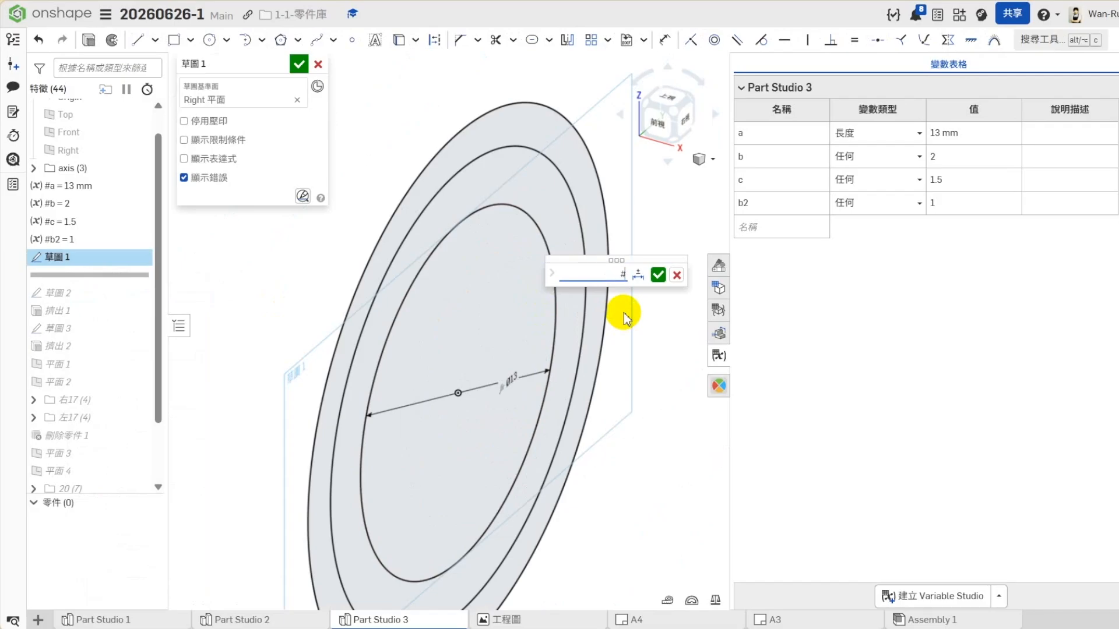
{"action": "type", "text": "b"}
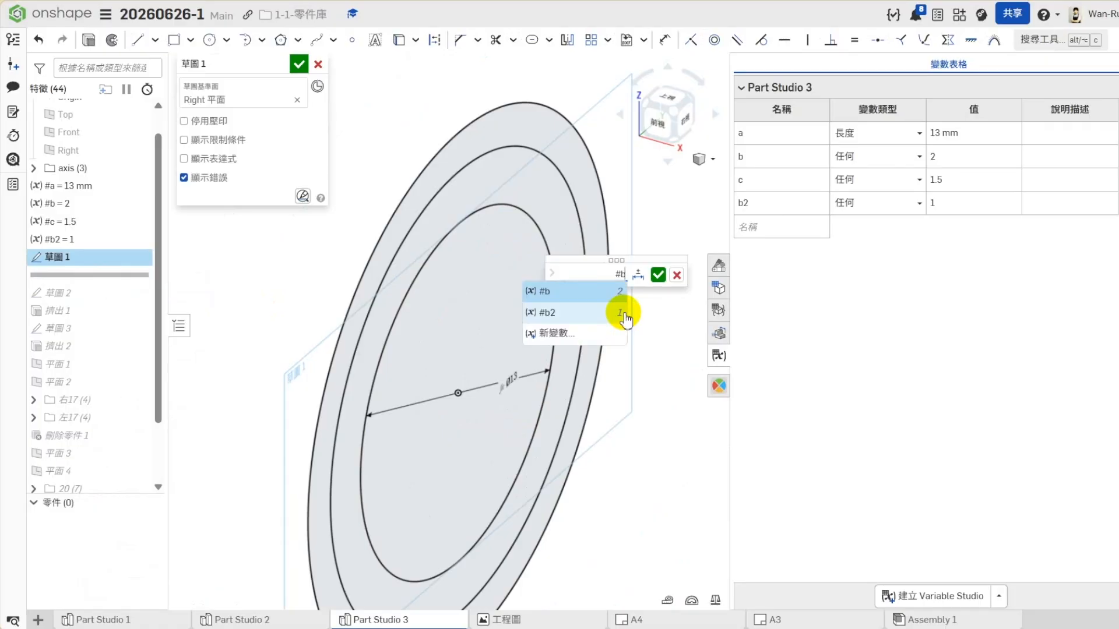
{"action": "left_click", "coordinate": [607, 293]}
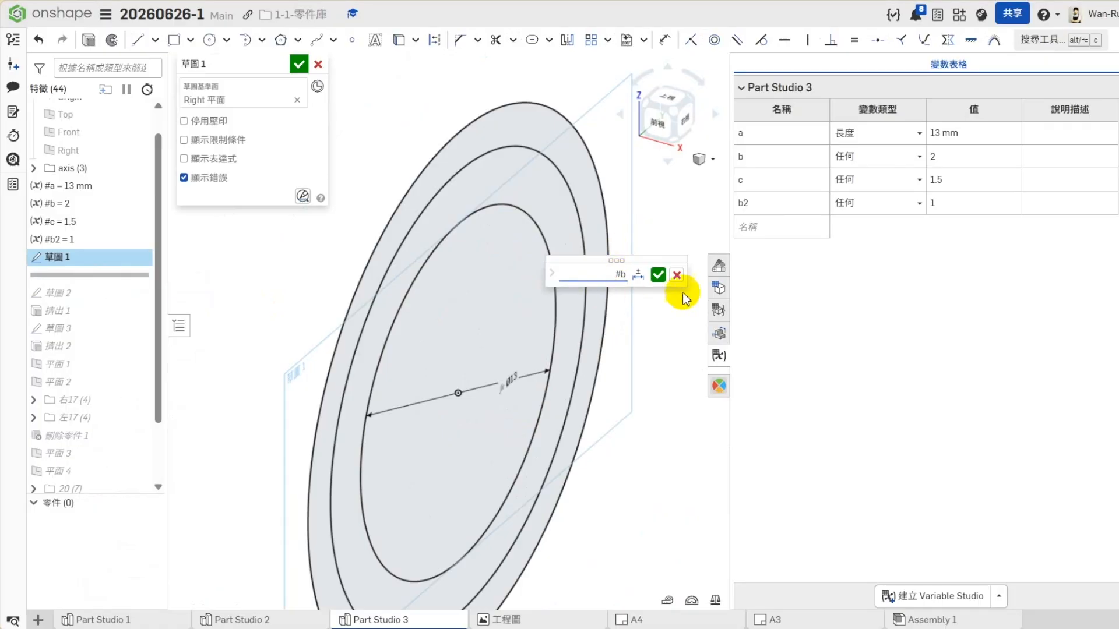
{"action": "left_click", "coordinate": [658, 275]}
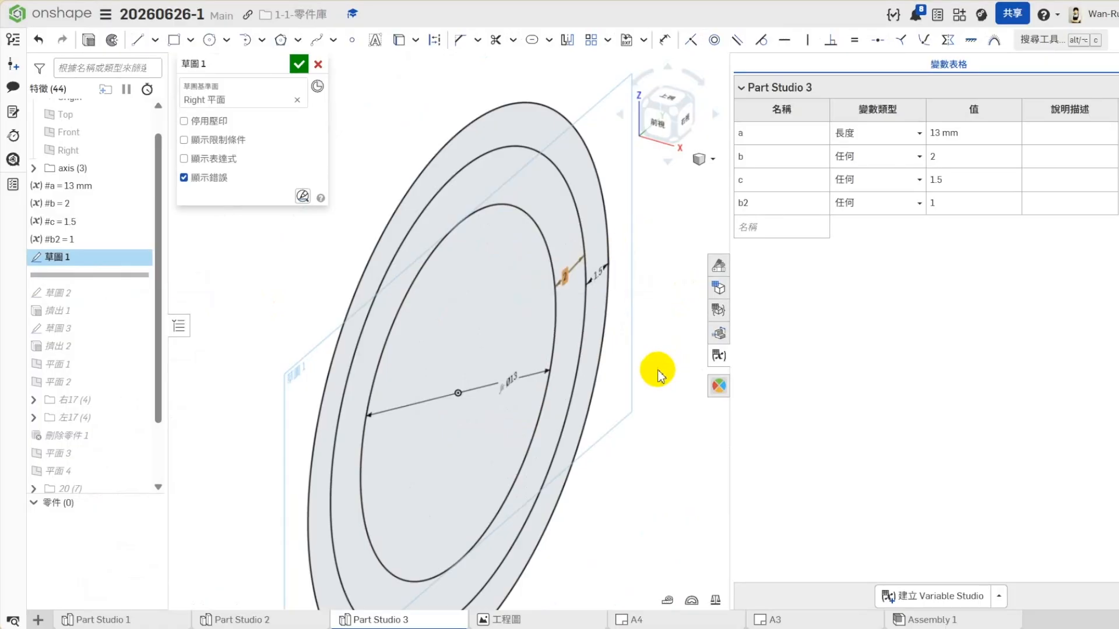
- Link the dimension between the middle and outer circles of 草圖 1 to variable #c and accept the sketch
{"action": "double_click", "coordinate": [599, 273]}
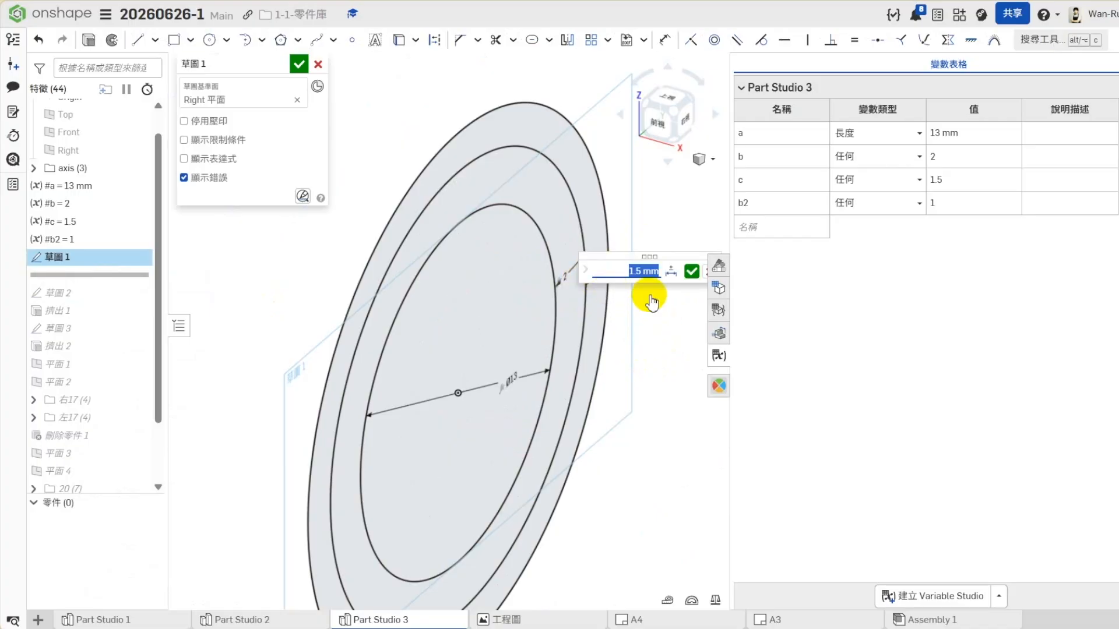
{"action": "type", "text": "#"}
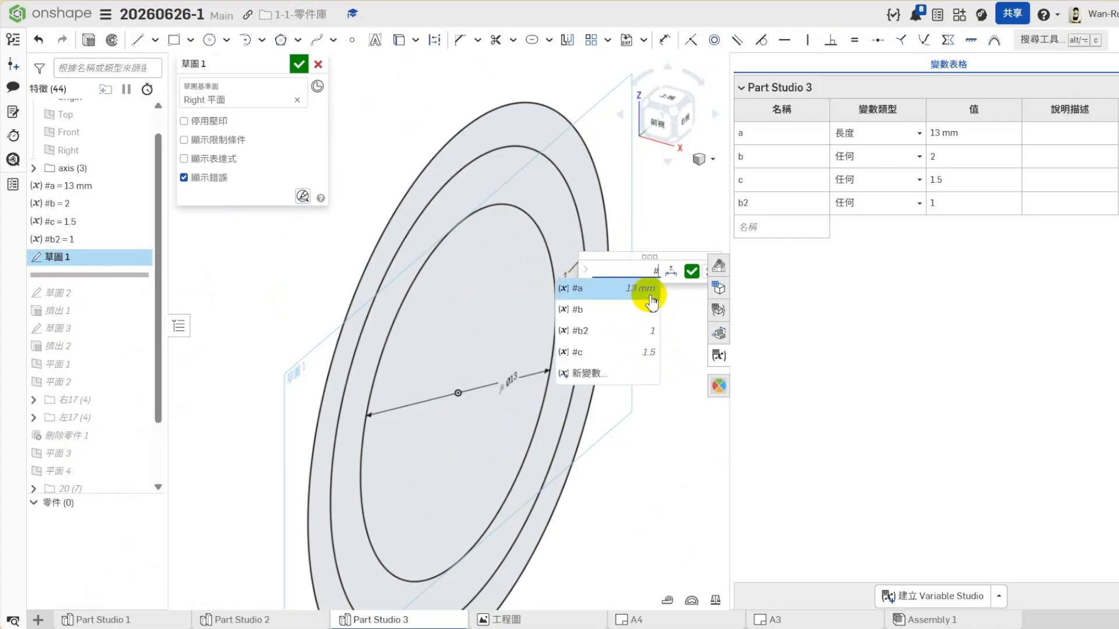
{"action": "left_click", "coordinate": [603, 353]}
{"action": "key", "text": "Return"}
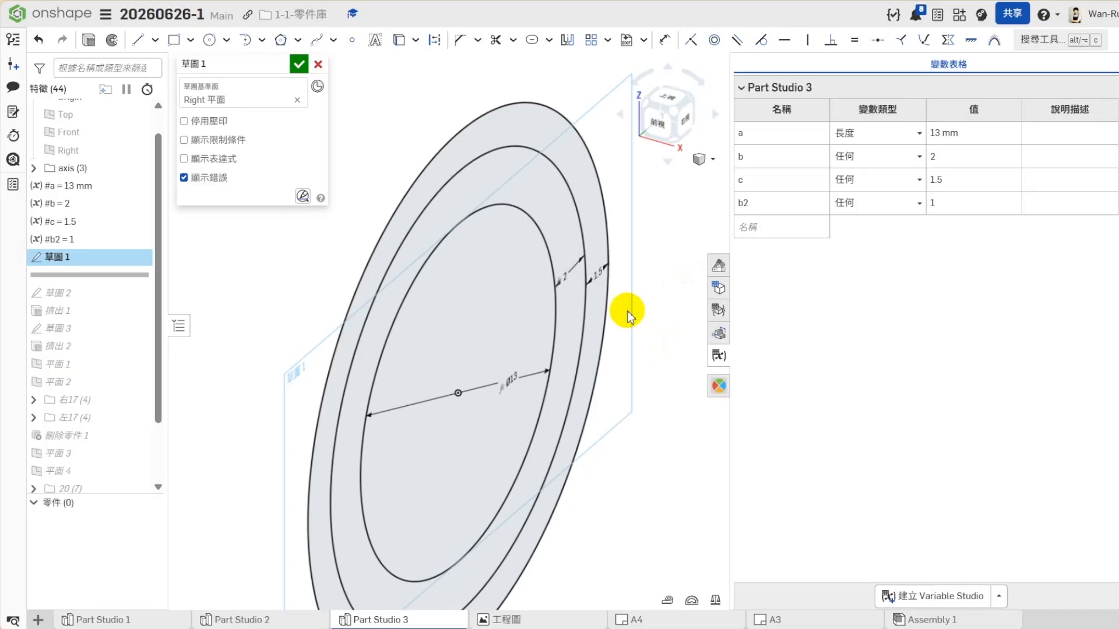
{"action": "left_click", "coordinate": [299, 64]}
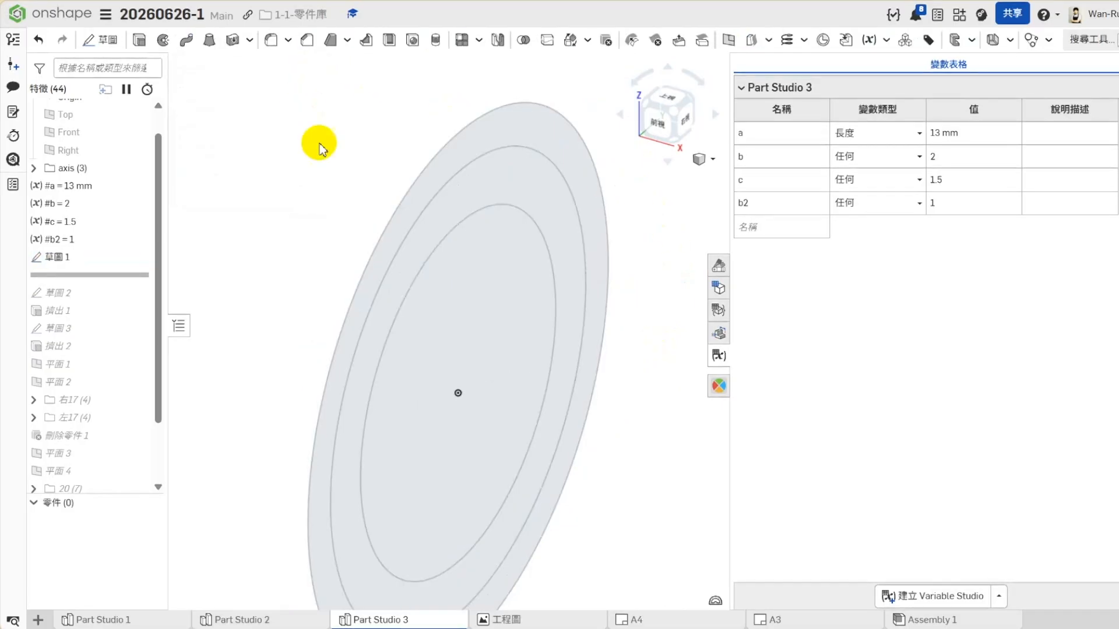
- Roll the feature history forward to just below 平面 6
{"action": "mouse_move", "coordinate": [75, 274]}
{"action": "left_mouse_down"}
{"action": "mouse_move", "coordinate": [77, 487]}
{"action": "mouse_move", "coordinate": [76, 429]}
{"action": "mouse_move", "coordinate": [73, 438]}
{"action": "left_mouse_up"}
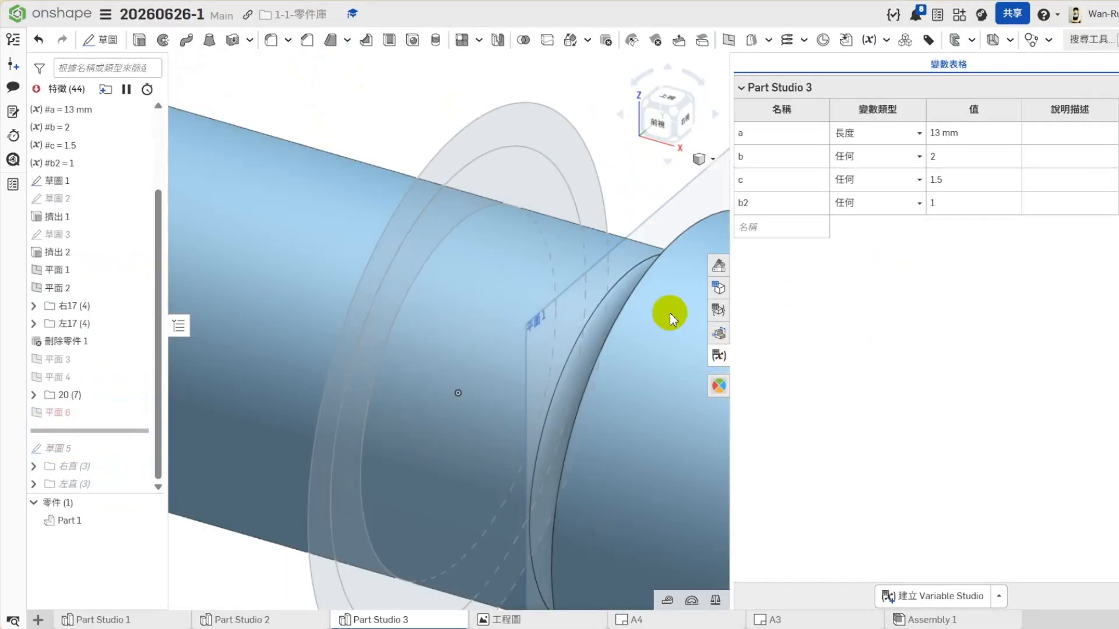
{"action": "scroll", "coordinate": [669, 313], "scroll_direction": "down", "scroll_amount": 8}
{"action": "scroll", "coordinate": [612, 326], "scroll_direction": "up", "scroll_amount": 2}
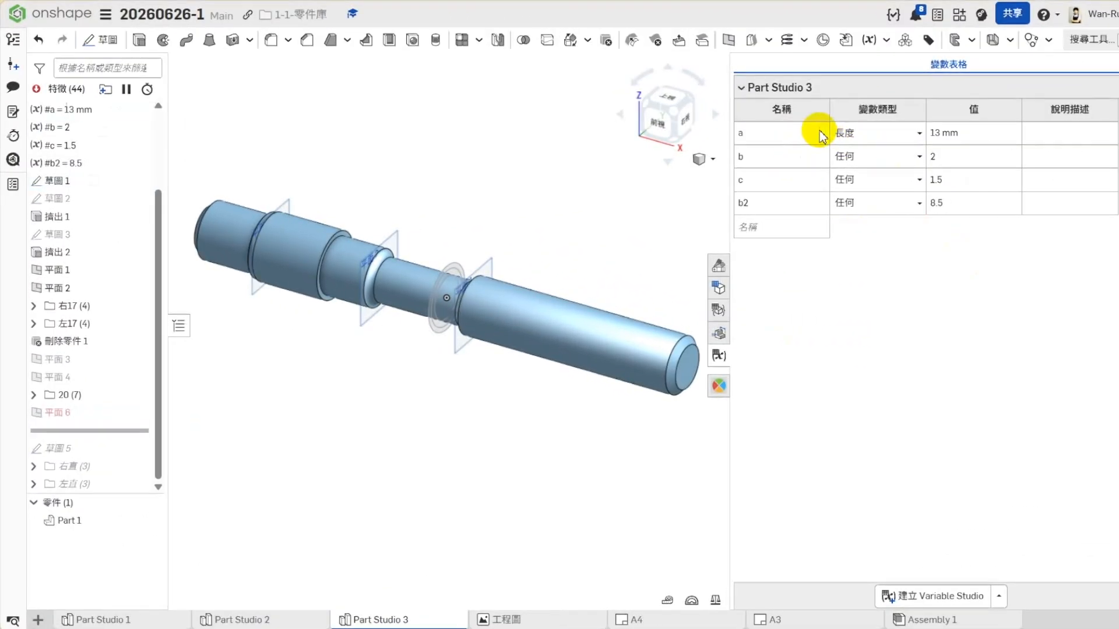
{"action": "right_click", "coordinate": [71, 183]}
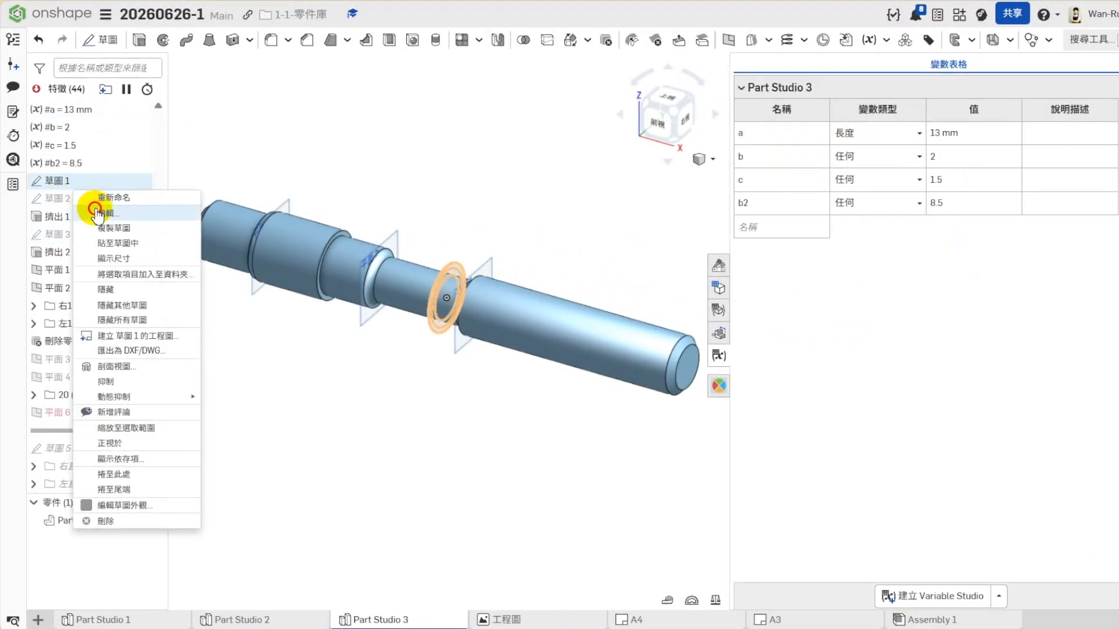
{"action": "left_click", "coordinate": [96, 215]}
{"action": "scroll", "coordinate": [437, 271], "scroll_direction": "up", "scroll_amount": 10}
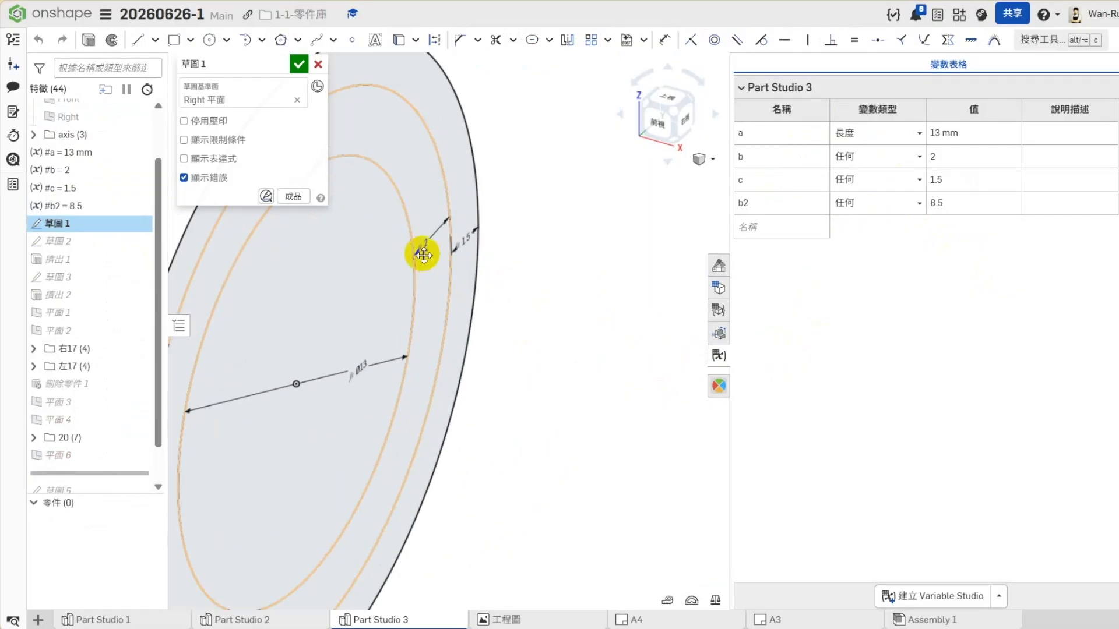
{"action": "mouse_move", "coordinate": [352, 356]}
{"action": "left_mouse_down"}
{"action": "mouse_move", "coordinate": [330, 361]}
{"action": "mouse_move", "coordinate": [328, 263]}
{"action": "left_mouse_up"}
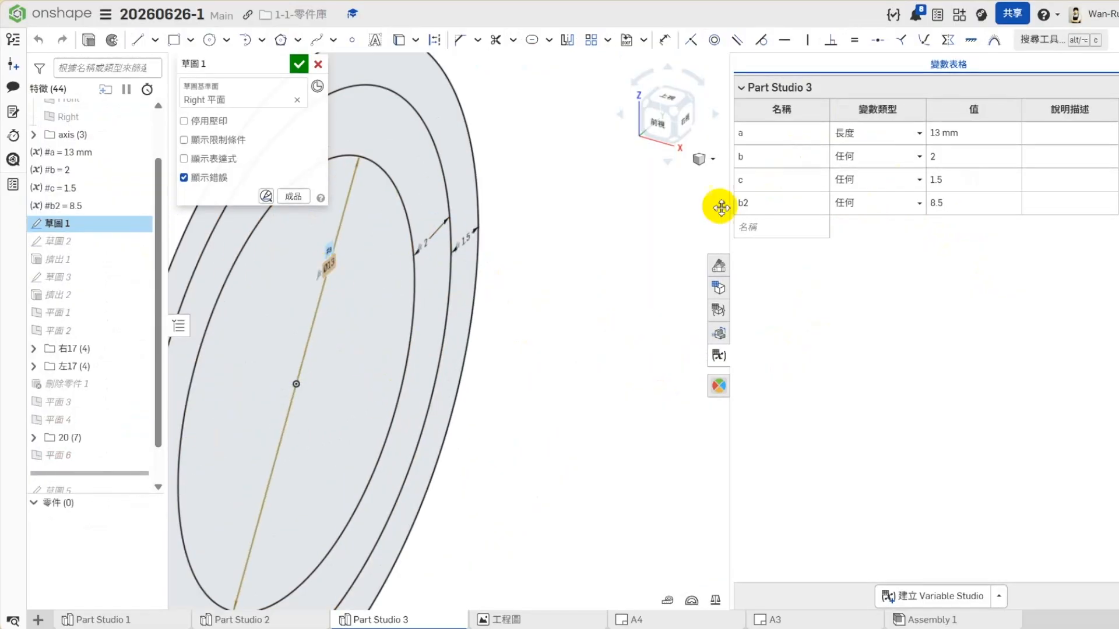
{"action": "mouse_move", "coordinate": [427, 251]}
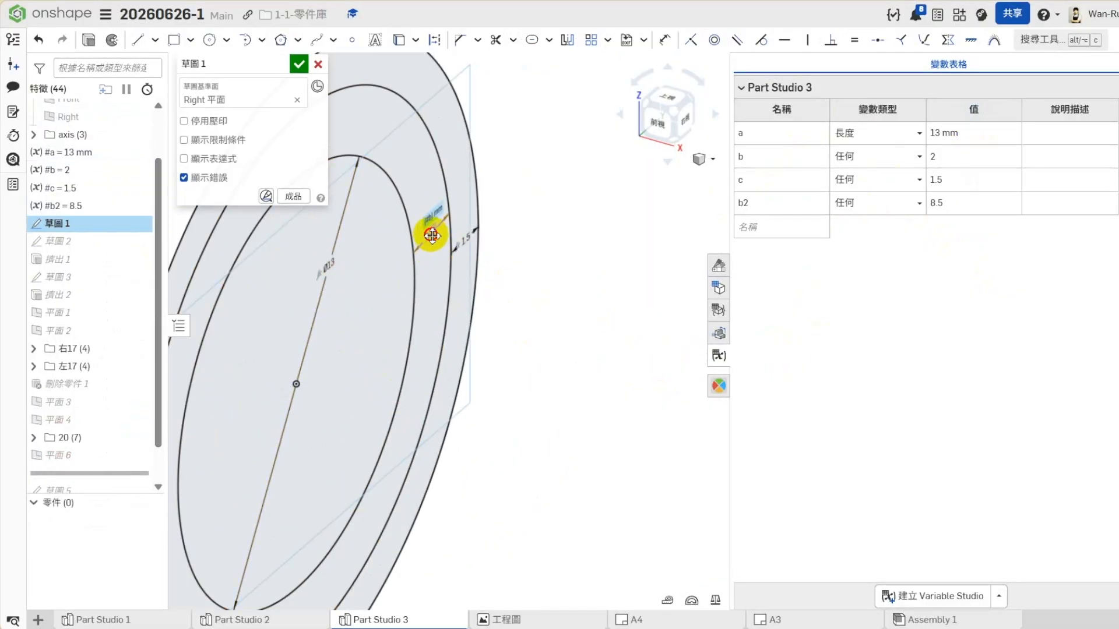
{"action": "left_click_drag", "start_coordinate": [464, 240], "coordinate": [491, 214]}
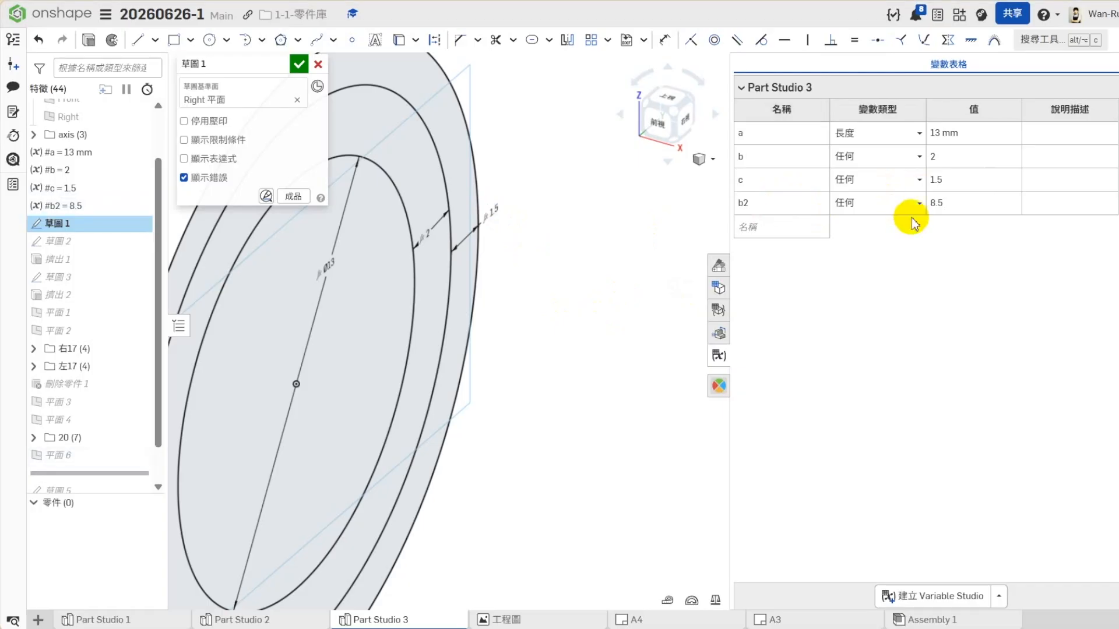
{"action": "left_click", "coordinate": [967, 204]}
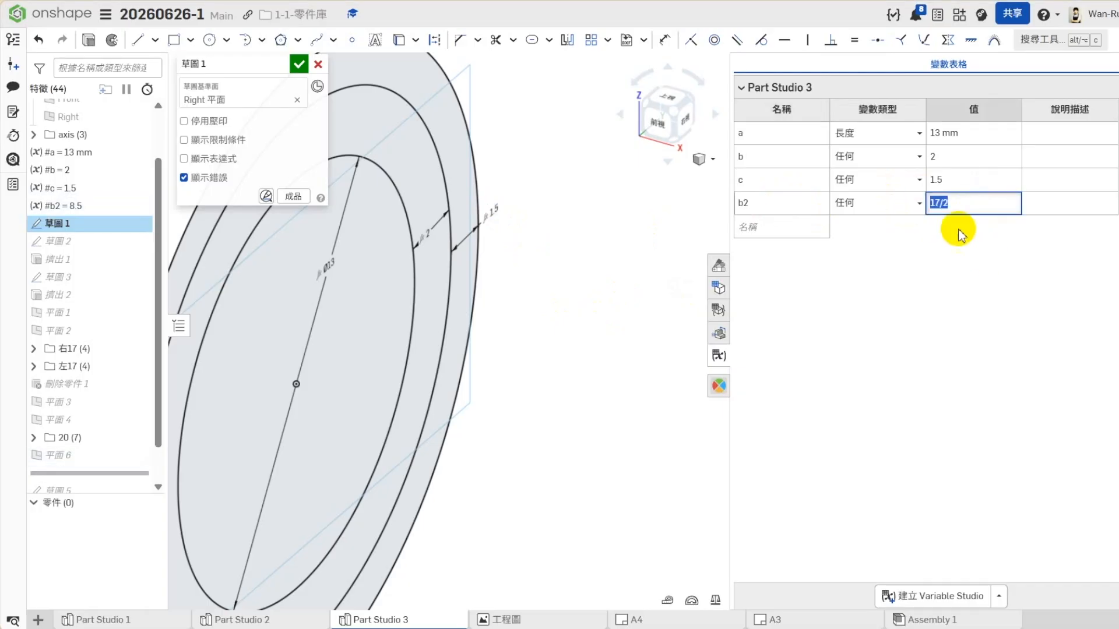
{"action": "left_click", "coordinate": [318, 64]}
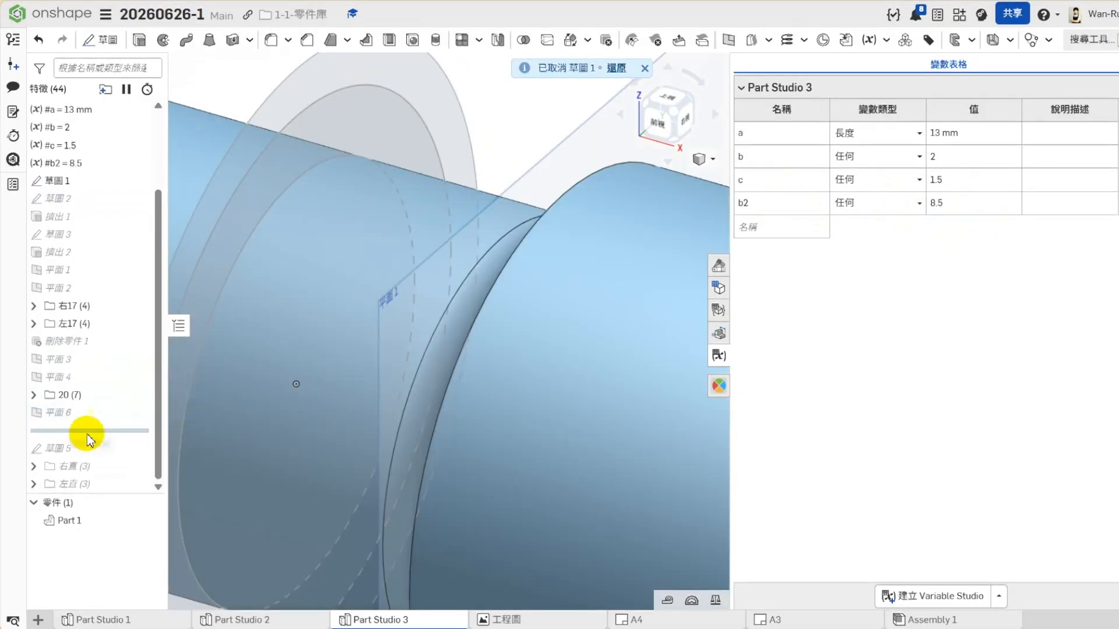
- Close the variable table and set the offset distance of 平面 6 from the Top plane to (#b2) mm
{"action": "left_click", "coordinate": [703, 159]}
{"action": "left_click", "coordinate": [630, 206]}
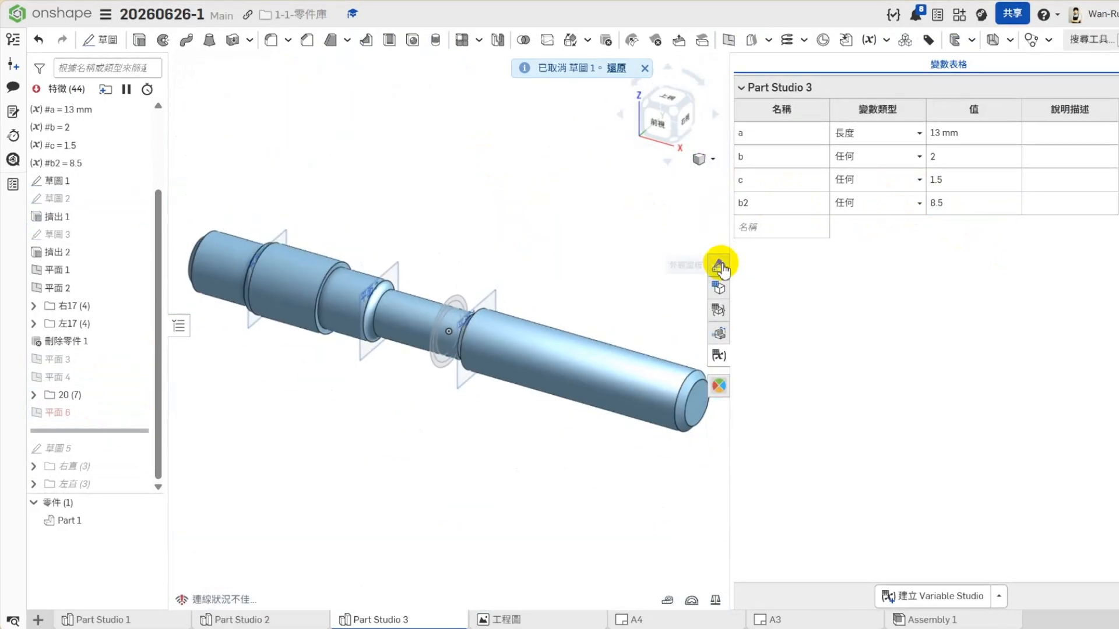
{"action": "left_click", "coordinate": [719, 266]}
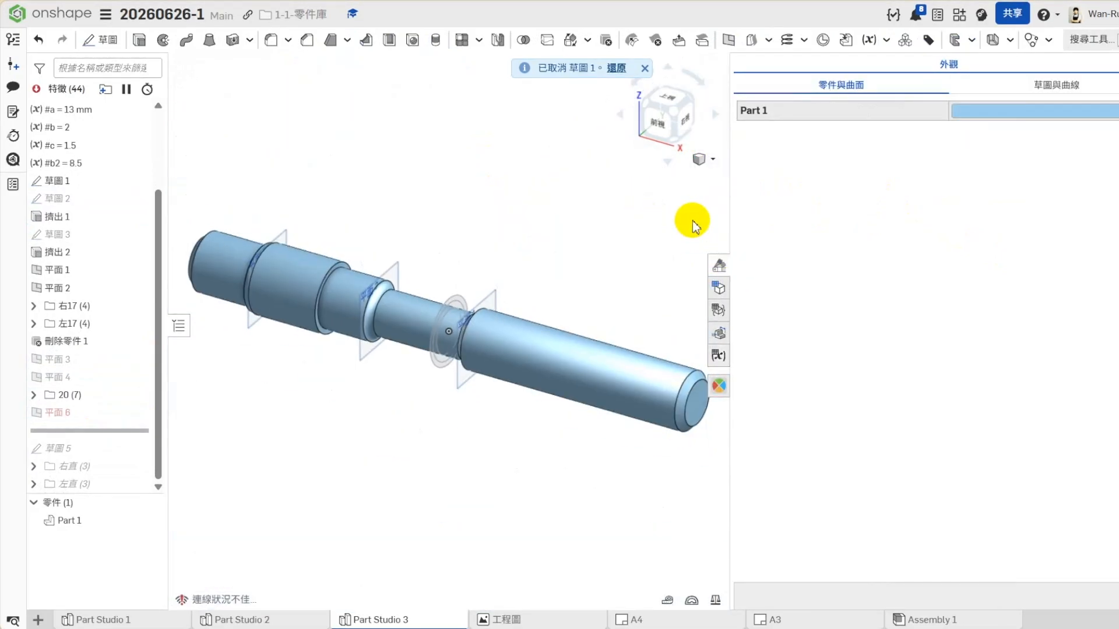
{"action": "left_click", "coordinate": [718, 265]}
{"action": "right_click", "coordinate": [58, 415]}
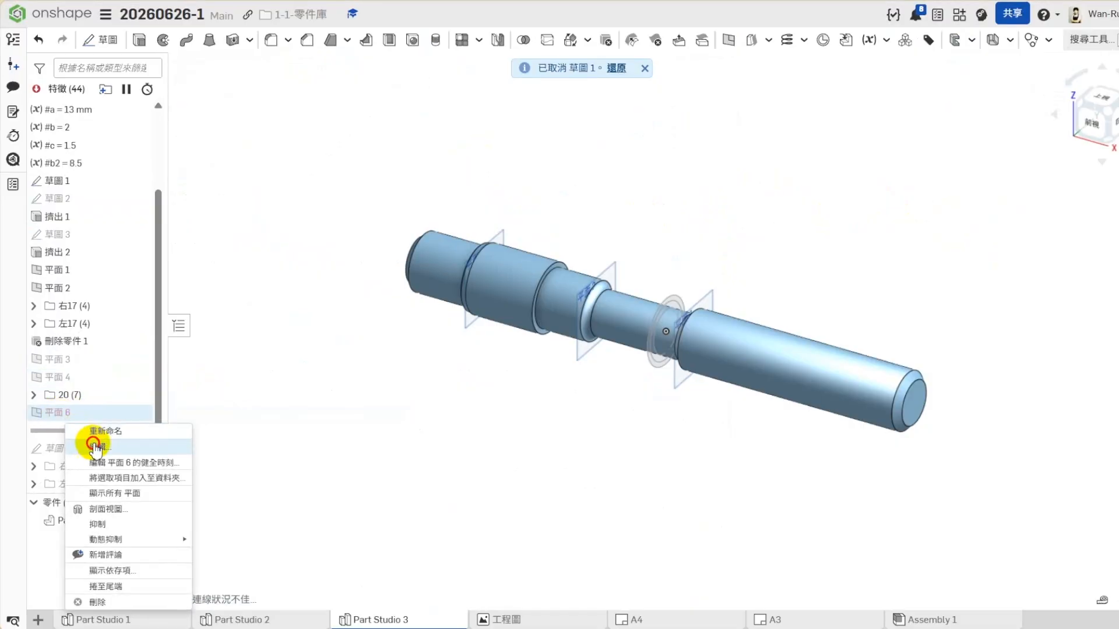
{"action": "left_click", "coordinate": [61, 430]}
{"action": "left_click", "coordinate": [286, 138]}
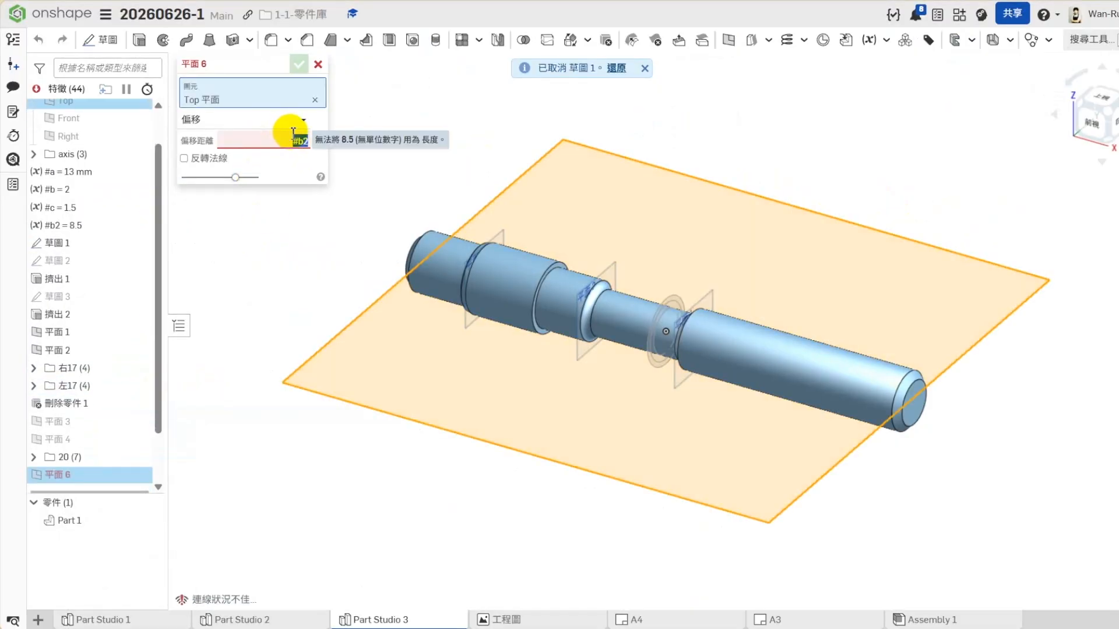
{"action": "type", "text": "#B"}
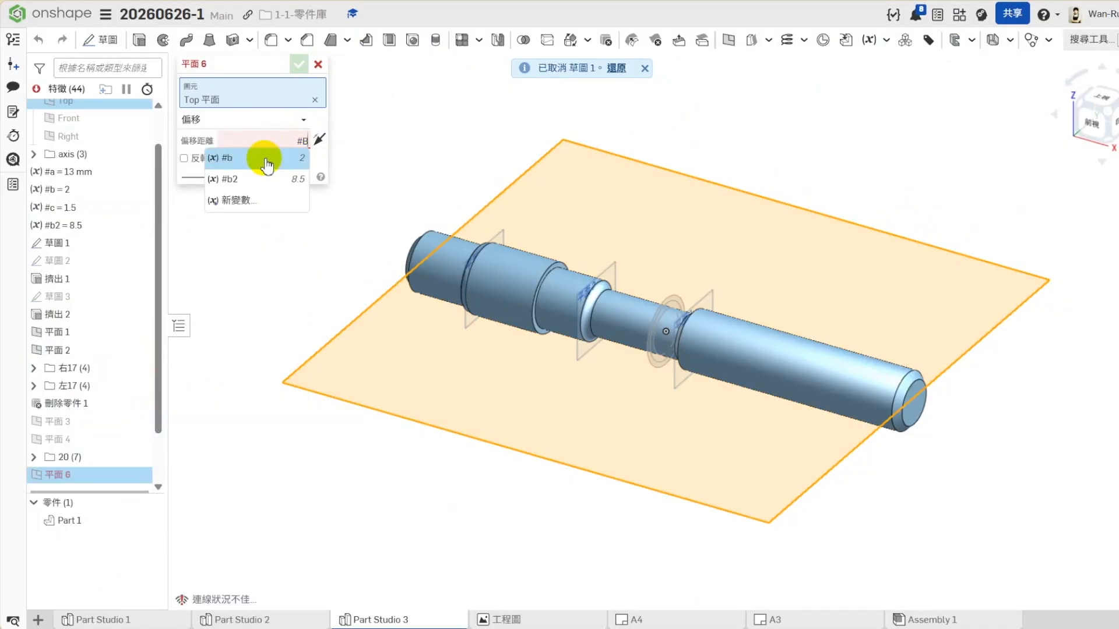
{"action": "left_click", "coordinate": [256, 178]}
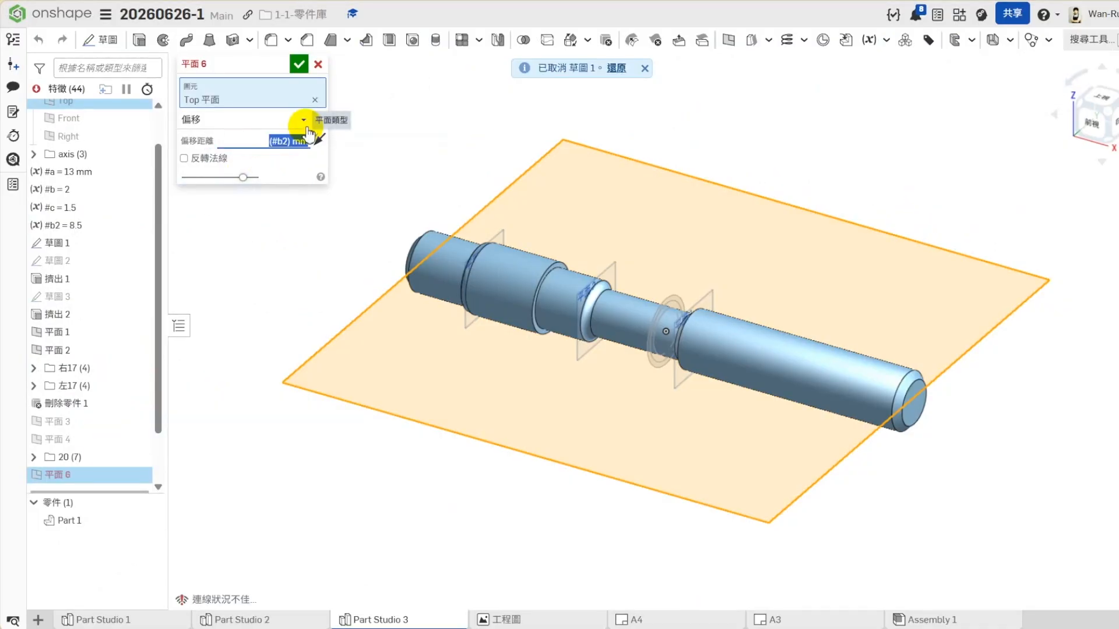
{"action": "left_click", "coordinate": [299, 64]}
- Roll the feature history forward past 草圖 5 and the 右直 and 左直 folders to its end
{"action": "scroll", "coordinate": [93, 408], "scroll_direction": "down", "scroll_amount": 2}
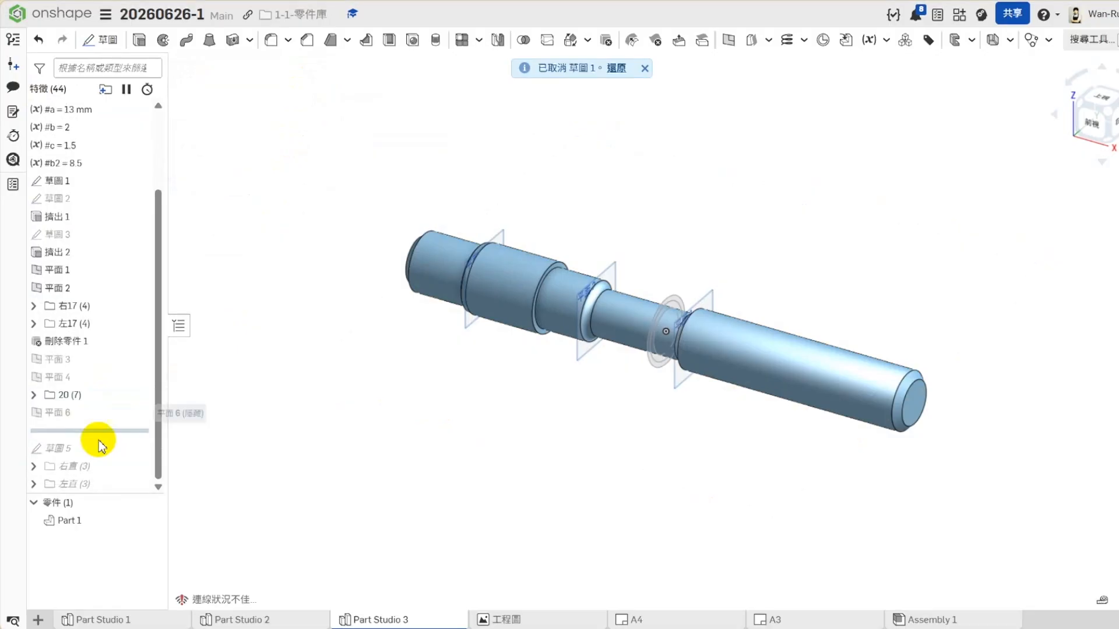
{"action": "left_click_drag", "start_coordinate": [92, 432], "coordinate": [83, 489]}
{"action": "left_click_drag", "start_coordinate": [88, 430], "coordinate": [111, 484]}
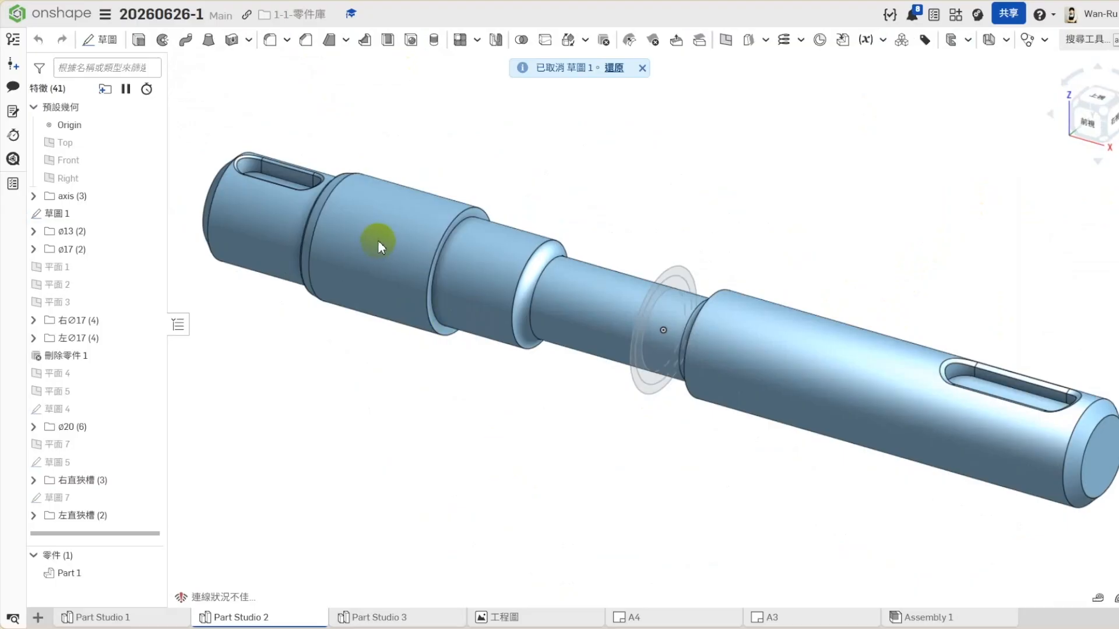
- Examine which face of the Part Studio 2 shaft is the ø20 collar and look up the commands for its ø20 folder
{"action": "left_click", "coordinate": [378, 240]}
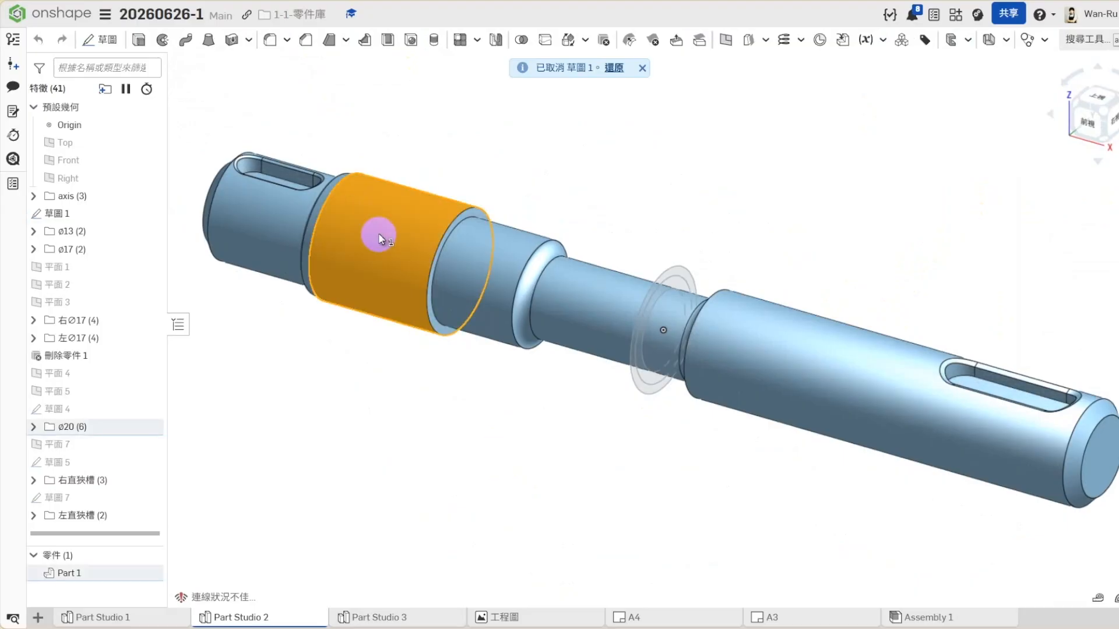
{"action": "left_click", "coordinate": [368, 424]}
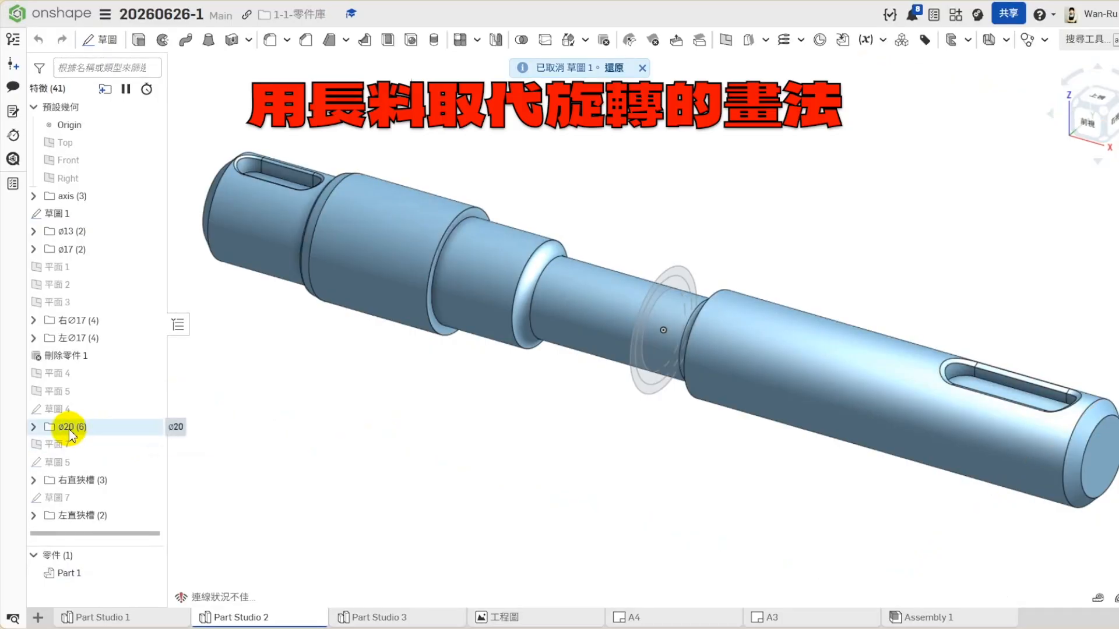
{"action": "right_click", "coordinate": [68, 432]}
{"action": "left_click", "coordinate": [96, 474]}
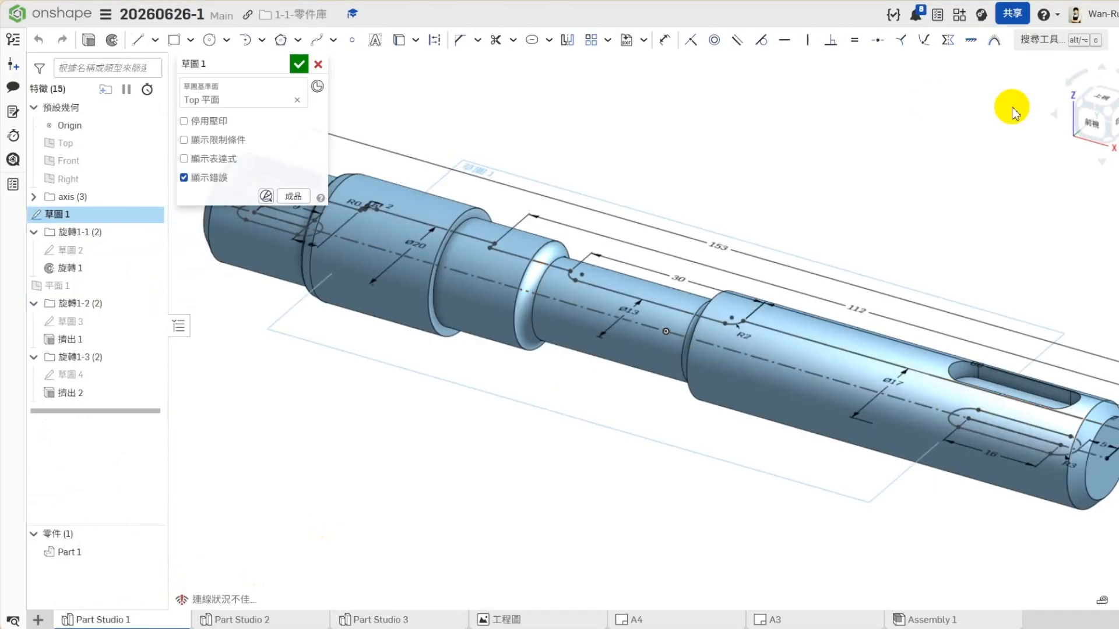
- Draw a horizontal line in 草圖 1 of Part Studio 1 that closes the base of the ø20 collar profile
{"action": "left_click", "coordinate": [1095, 102]}
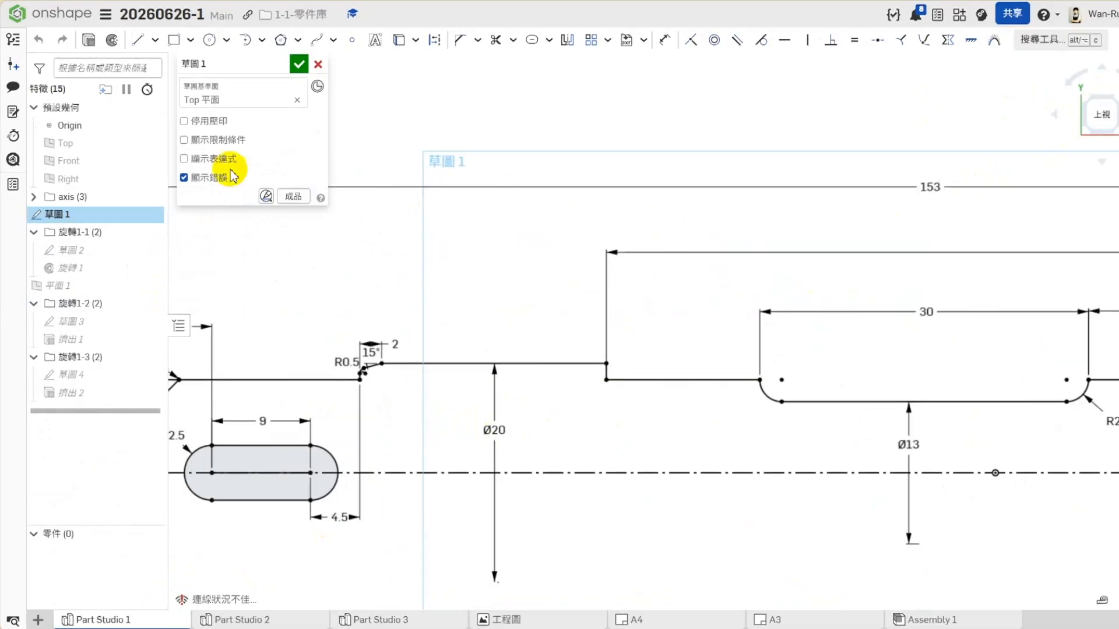
{"action": "left_click", "coordinate": [137, 39]}
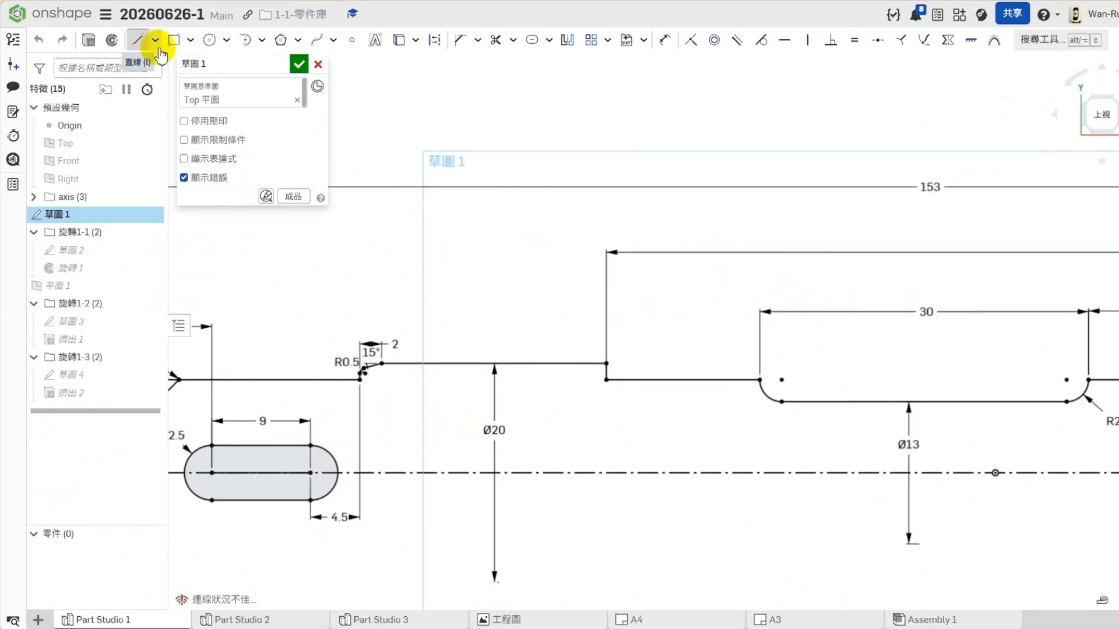
{"action": "left_click", "coordinate": [361, 381]}
{"action": "left_click", "coordinate": [606, 380]}
{"action": "key", "text": "Escape"}
{"action": "scroll", "coordinate": [373, 402], "scroll_direction": "up", "scroll_amount": 5}
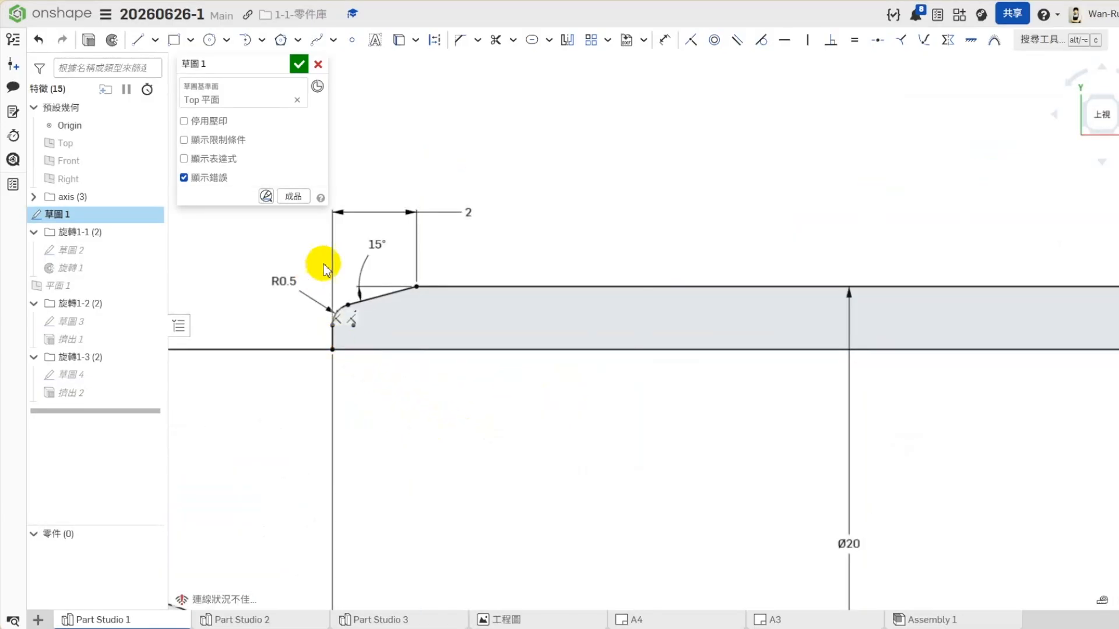
- Select the whole closed outline of the ø20 collar profile in 草圖 1
{"action": "scroll", "coordinate": [348, 282], "scroll_direction": "down", "scroll_amount": 2}
{"action": "left_click_drag", "start_coordinate": [1055, 230], "coordinate": [320, 414]}
{"action": "mouse_move", "coordinate": [297, 226]}
{"action": "left_mouse_down"}
{"action": "mouse_move", "coordinate": [962, 397]}
{"action": "mouse_move", "coordinate": [1034, 428]}
{"action": "left_mouse_up"}
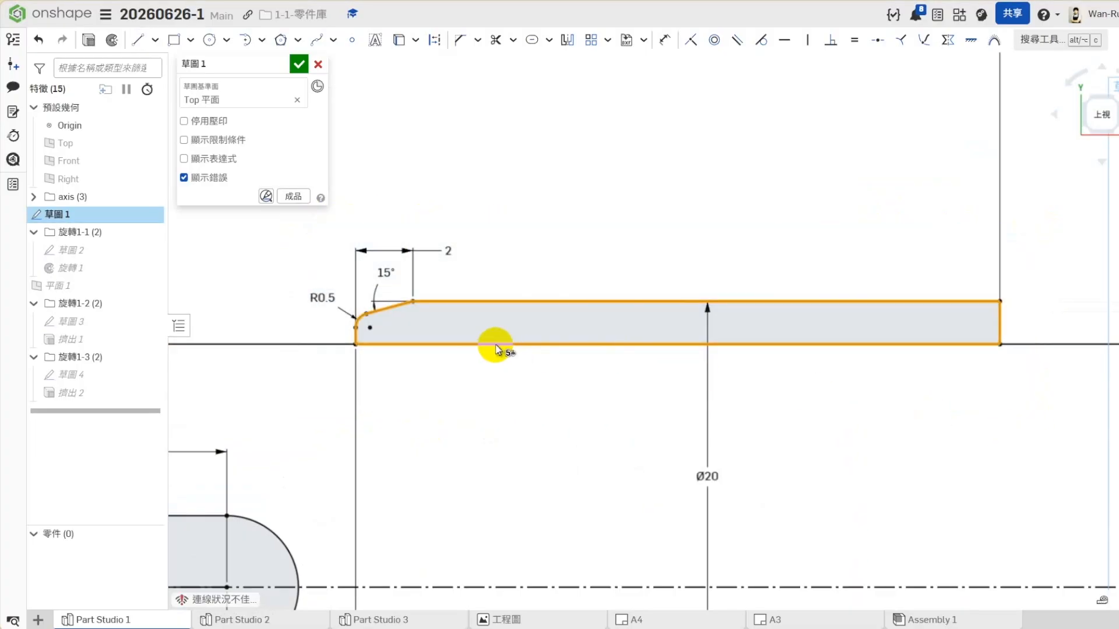
- Try to convert the selected ø20 collar outline to construction geometry, and discard the edits to 草圖 1
{"action": "left_click", "coordinate": [412, 345]}
{"action": "left_click", "coordinate": [434, 39]}
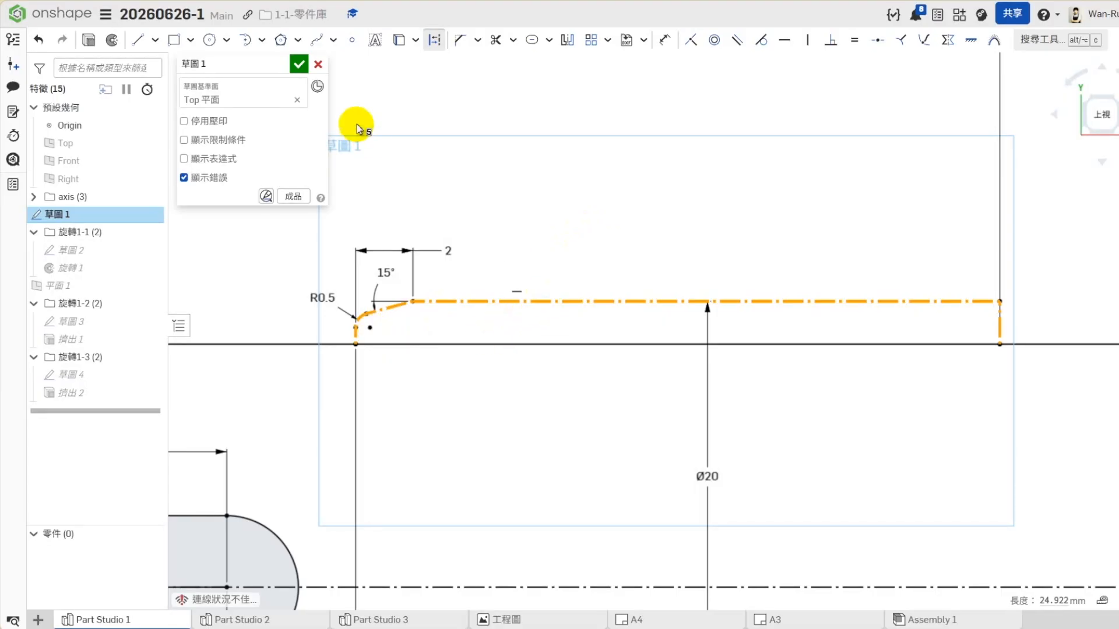
{"action": "left_click", "coordinate": [318, 64]}
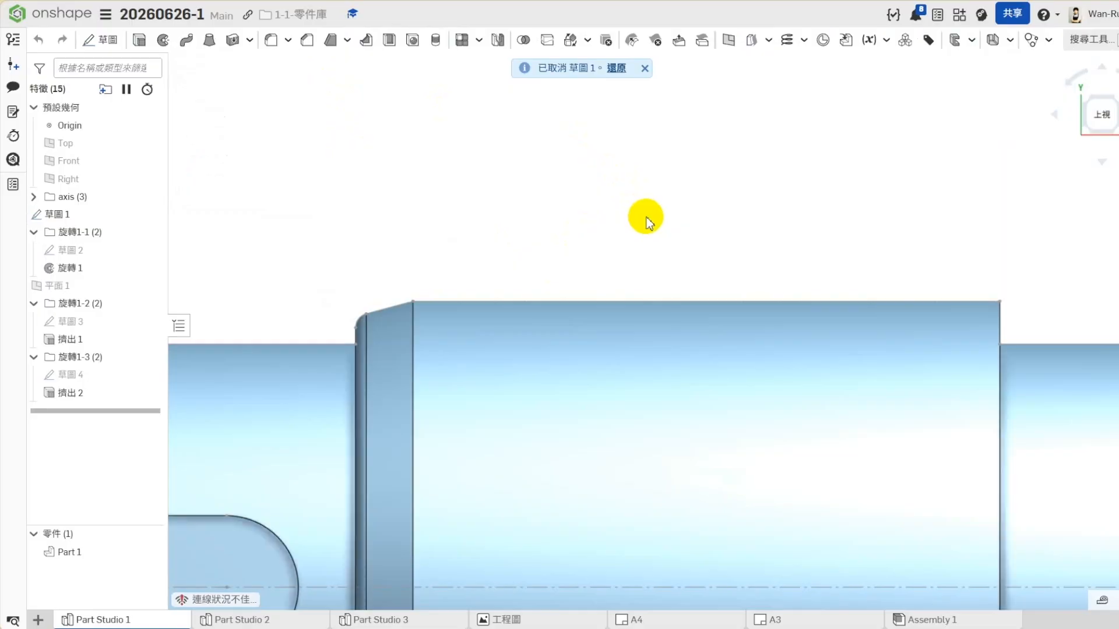
- Examine the Part Studio 1 shaft in the trimetric view, including its complete profile in 草圖 1
{"action": "left_click", "coordinate": [1113, 97]}
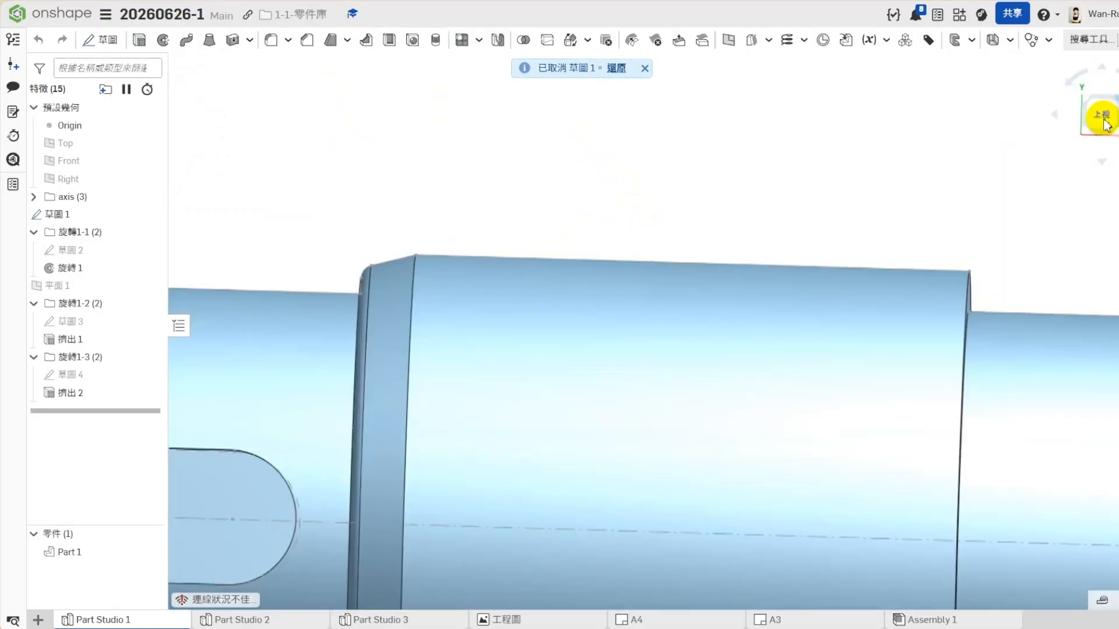
{"action": "left_click", "coordinate": [1101, 158]}
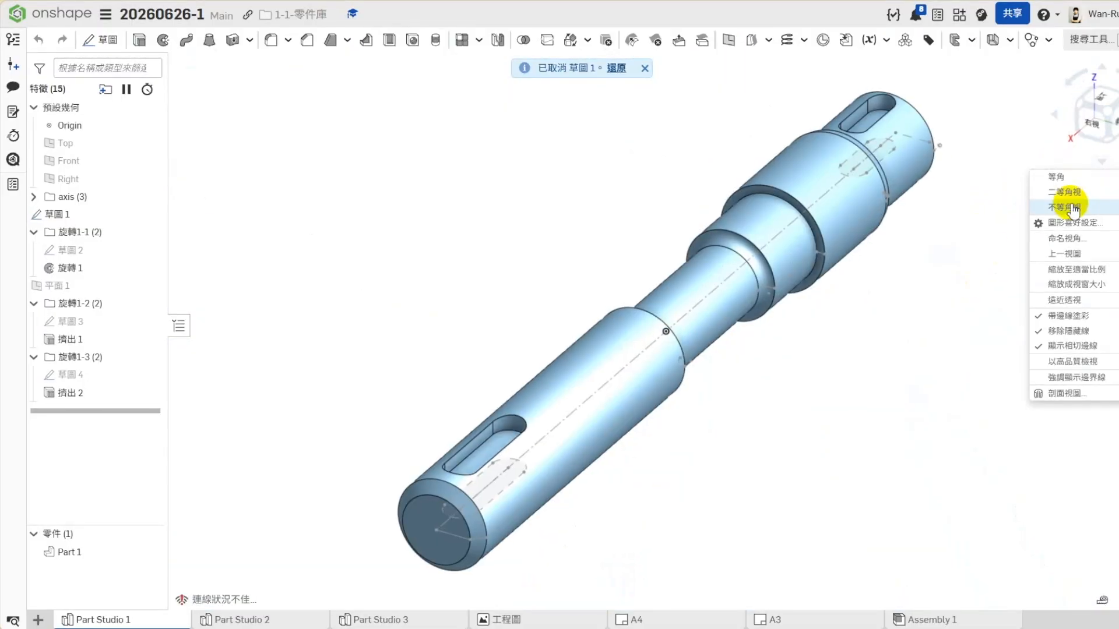
{"action": "left_click", "coordinate": [1066, 204]}
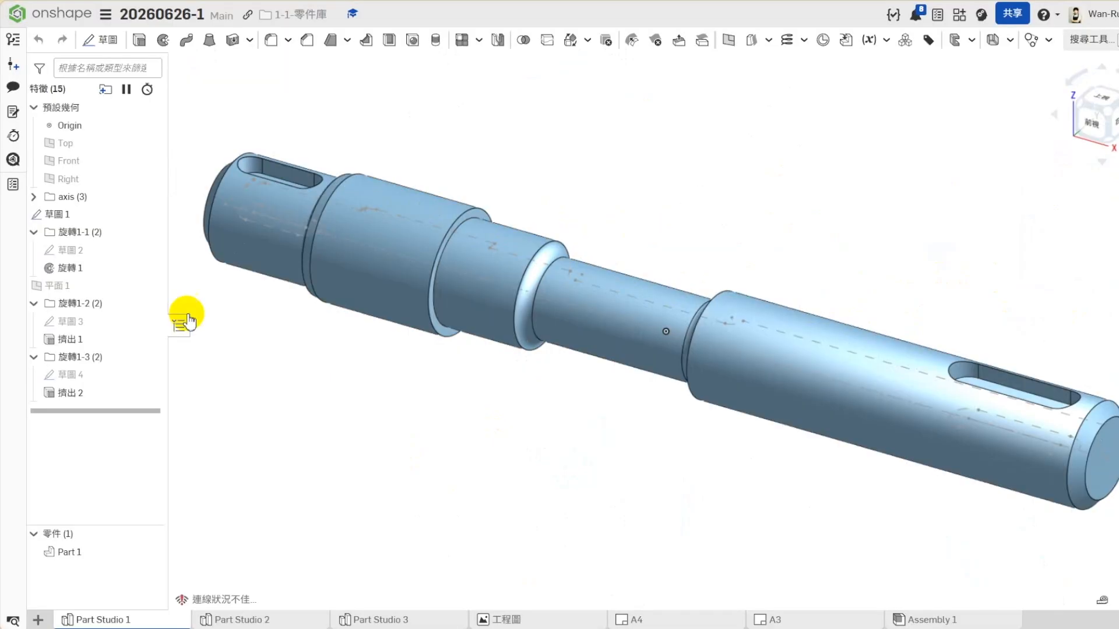
{"action": "right_click", "coordinate": [52, 214]}
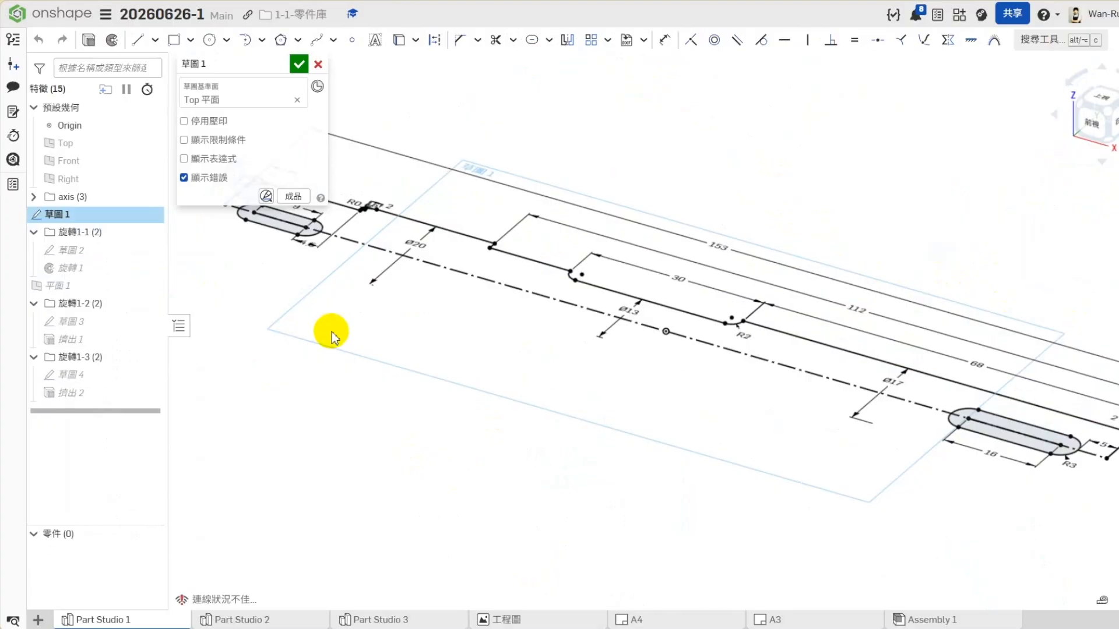
{"action": "left_click", "coordinate": [299, 64]}
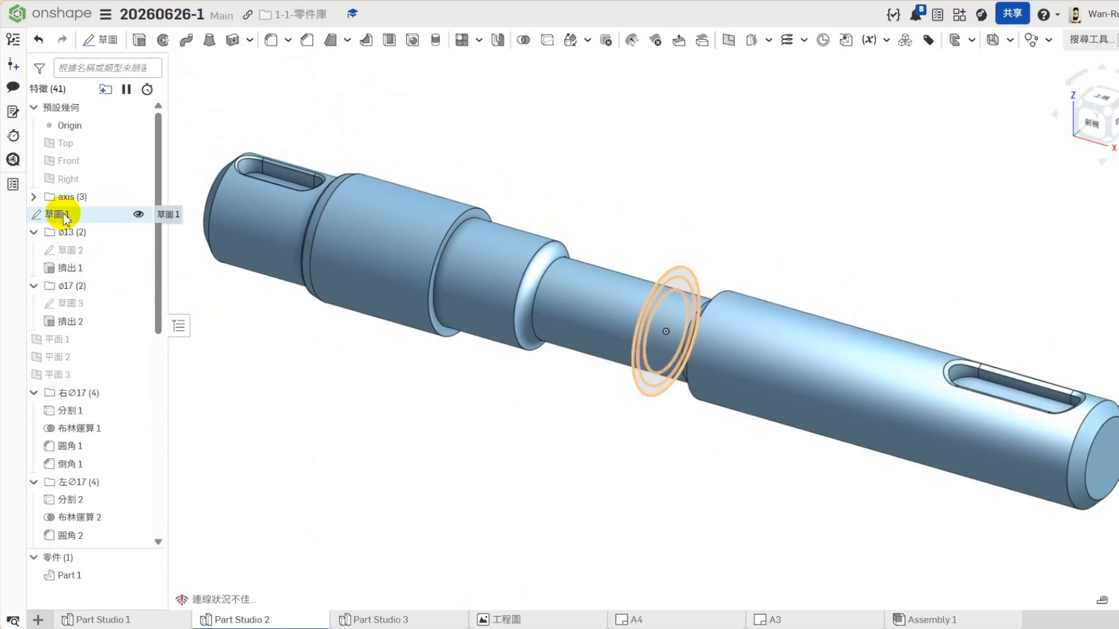
- Examine the concentric circles in 草圖 1 of Part Studio 2 and review the features that build its shaft
{"action": "right_click", "coordinate": [67, 213]}
{"action": "left_click", "coordinate": [105, 231]}
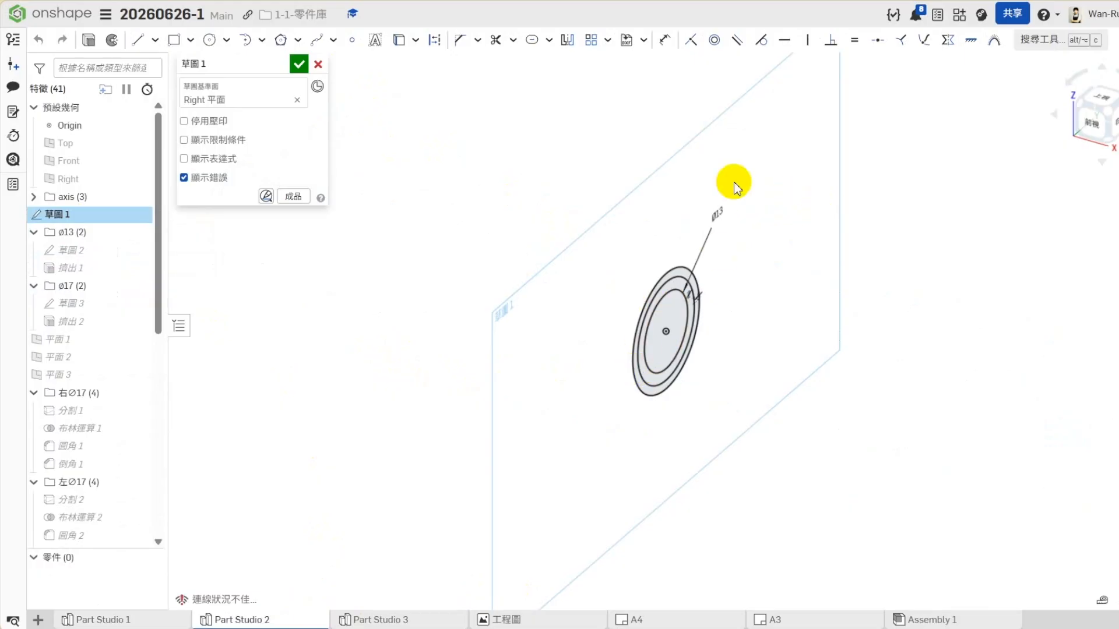
{"action": "left_click", "coordinate": [318, 64]}
{"action": "left_click_drag", "start_coordinate": [87, 341], "coordinate": [93, 459]}
{"action": "scroll", "coordinate": [91, 453], "scroll_direction": "up", "scroll_amount": 2}
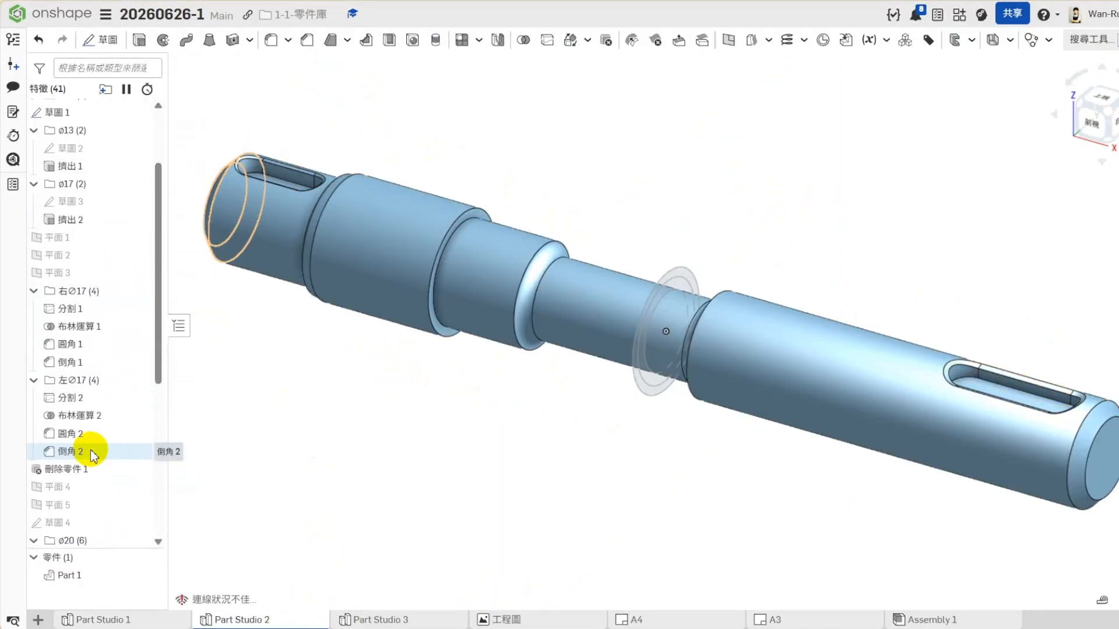
{"action": "scroll", "coordinate": [277, 484], "scroll_direction": "down", "scroll_amount": 2}
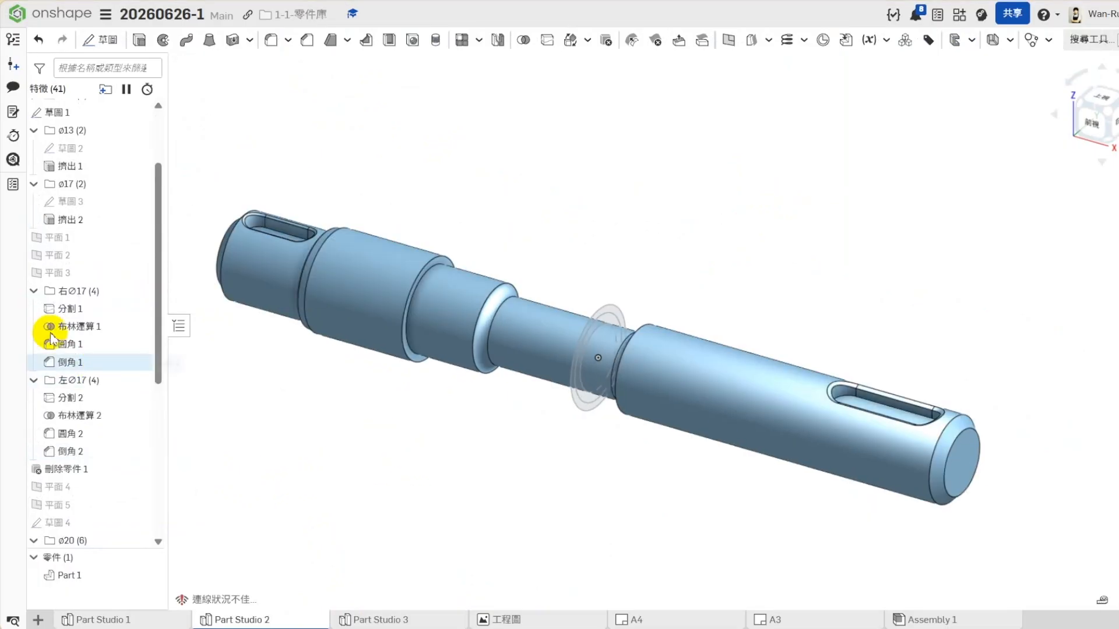
- Collapse the 右∅17, 左∅17, ø17, ø13, ø20, 右直狹槽 and 左直狹槽 feature folders of Part Studio 2
{"action": "left_click", "coordinate": [34, 291]}
{"action": "left_click", "coordinate": [34, 310]}
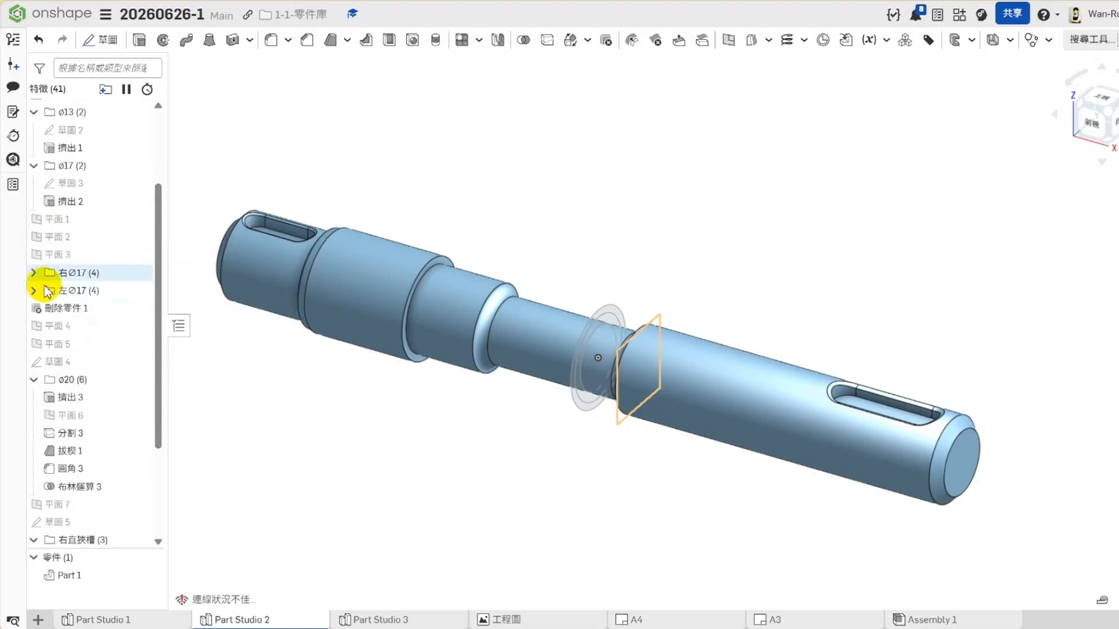
{"action": "scroll", "coordinate": [55, 259], "scroll_direction": "up", "scroll_amount": 1}
{"action": "left_click", "coordinate": [34, 233]}
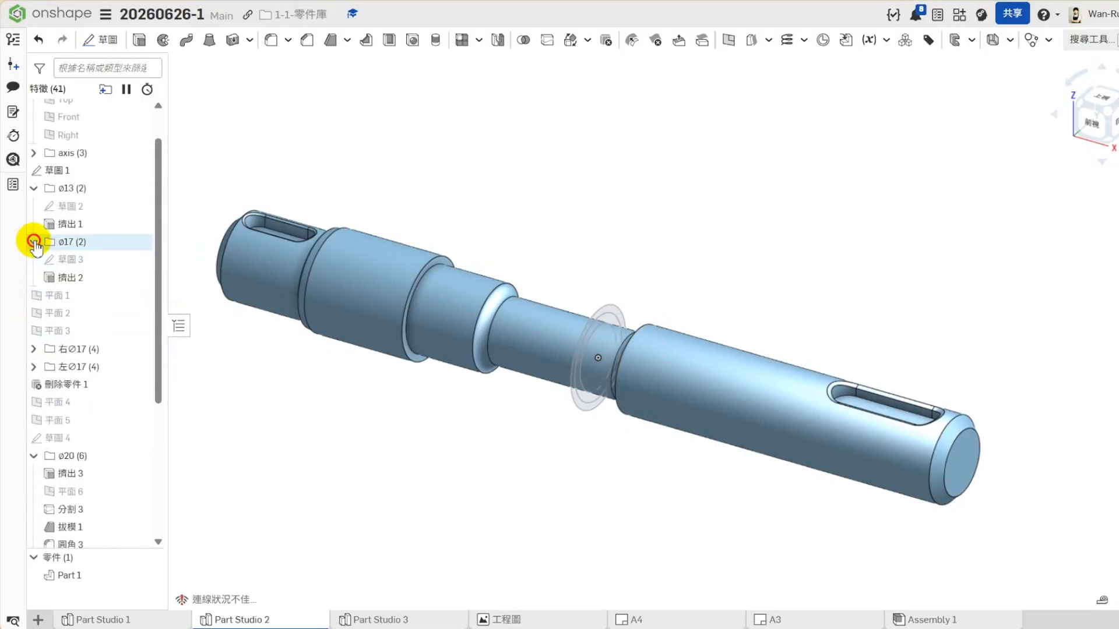
{"action": "left_click", "coordinate": [34, 180]}
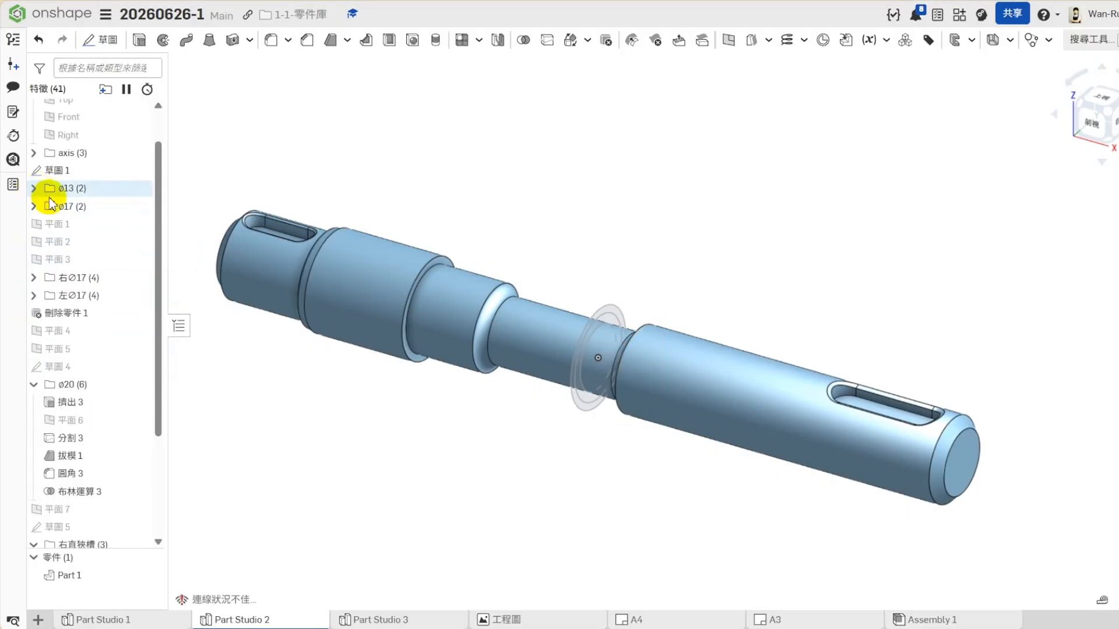
{"action": "left_click", "coordinate": [34, 384]}
{"action": "left_click", "coordinate": [34, 438]}
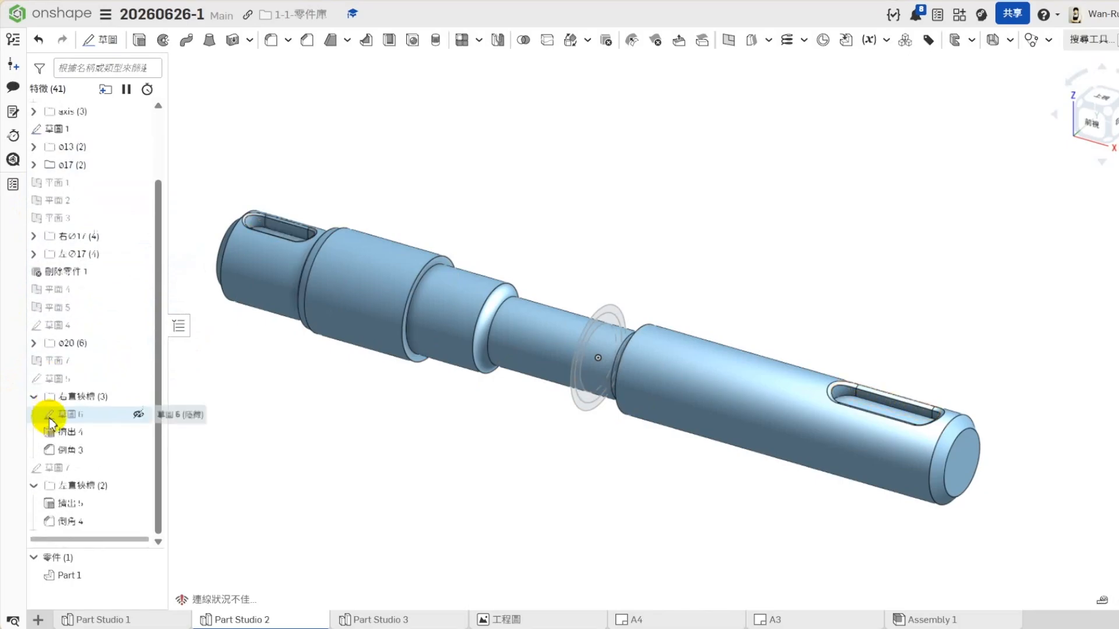
{"action": "left_click", "coordinate": [33, 485]}
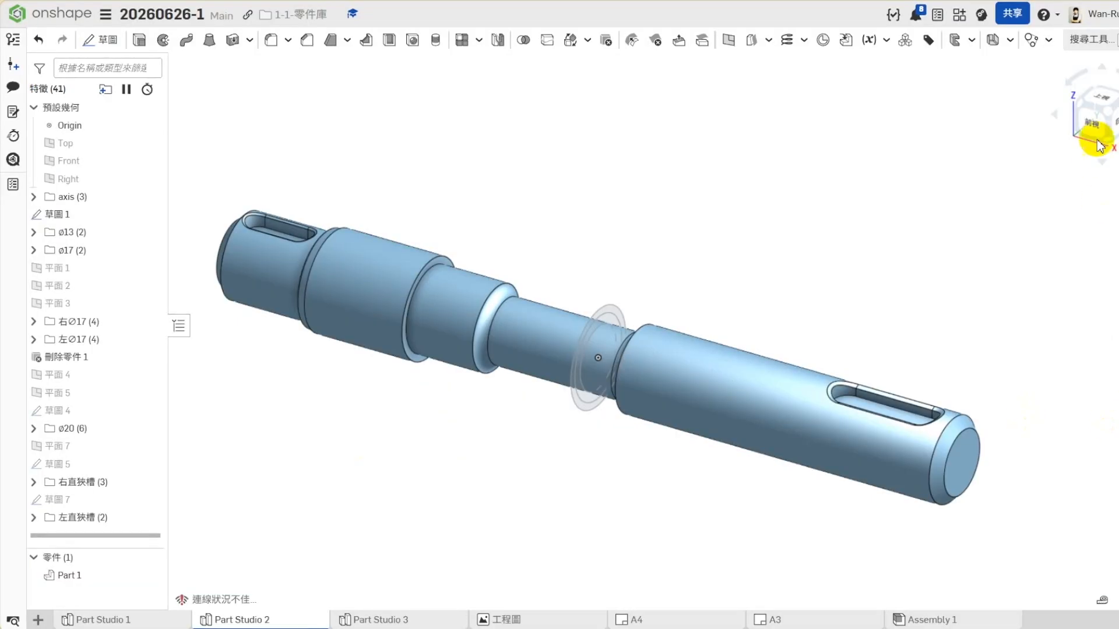
- Inspect the Part Studio 2 shaft from its back and left sides
{"action": "left_click", "coordinate": [1117, 99]}
{"action": "left_click", "coordinate": [1117, 99]}
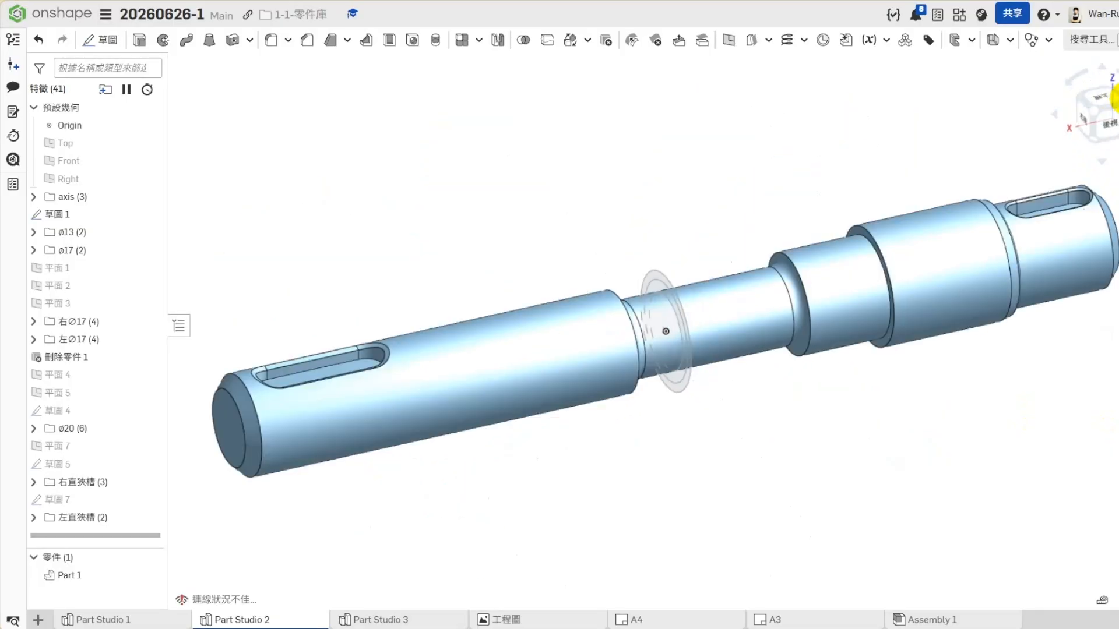
{"action": "left_click", "coordinate": [1117, 101]}
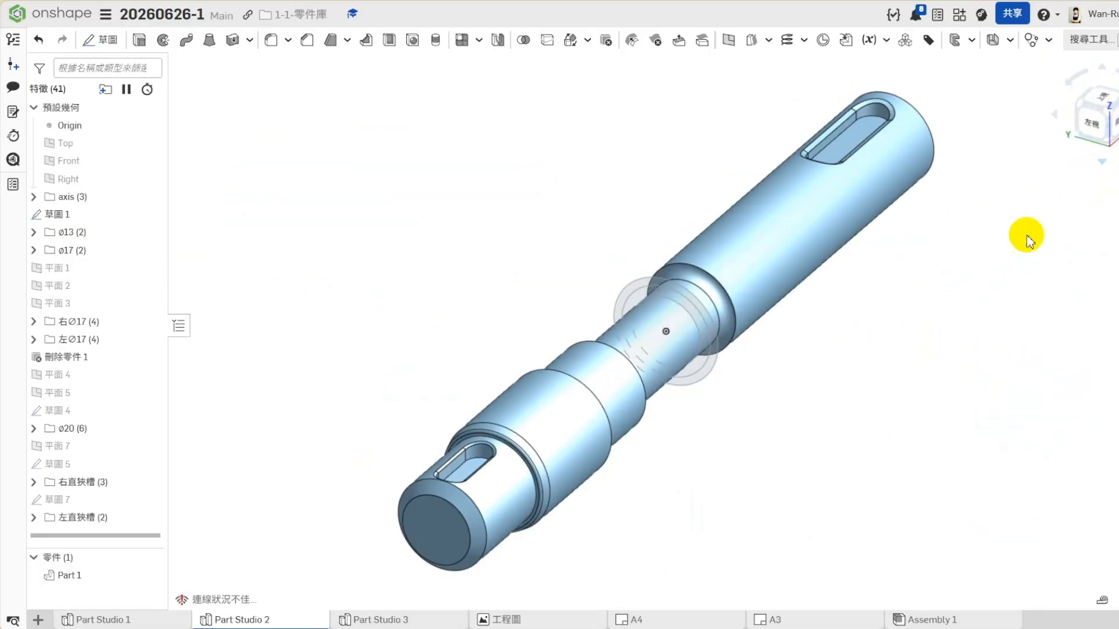